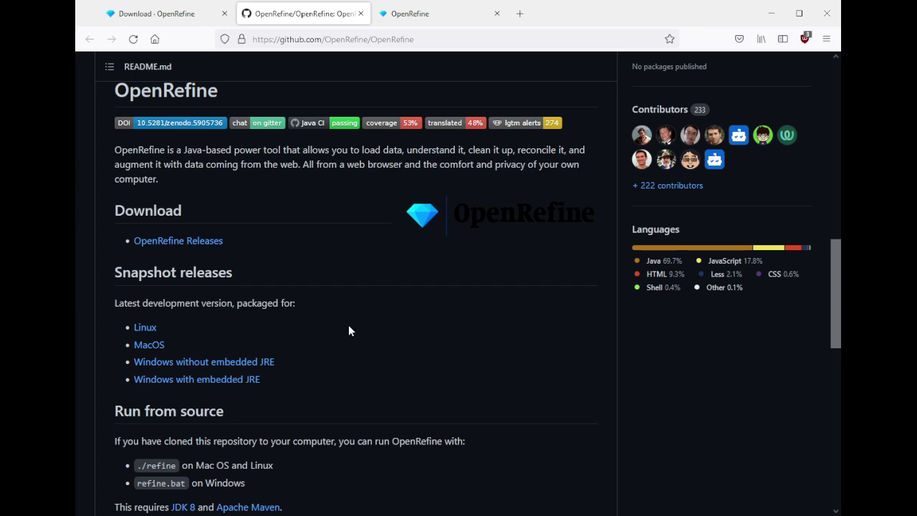
- Review the OpenRefine GitHub repository page, focusing on the README's Download, Snapshot releases and Run from source sections
scroll(349, 326, up, 10)
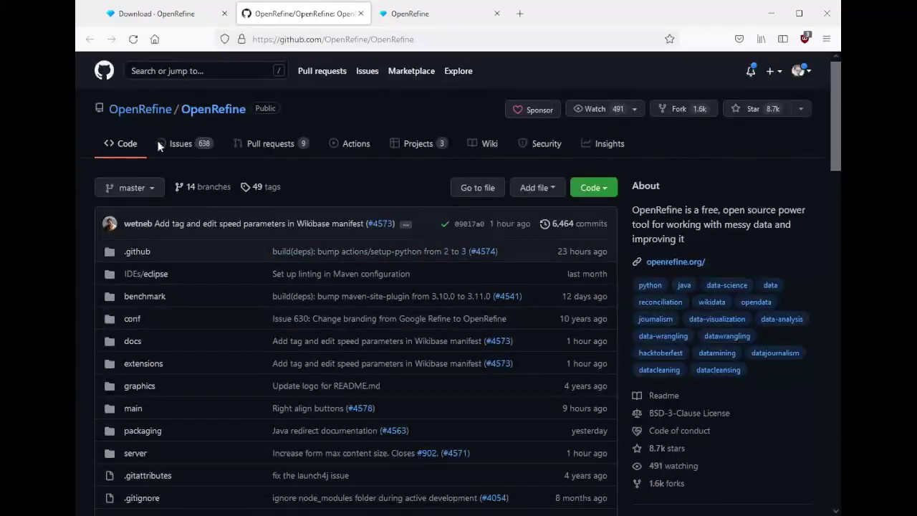
scroll(324, 364, down, 9)
scroll(324, 368, down, 1)
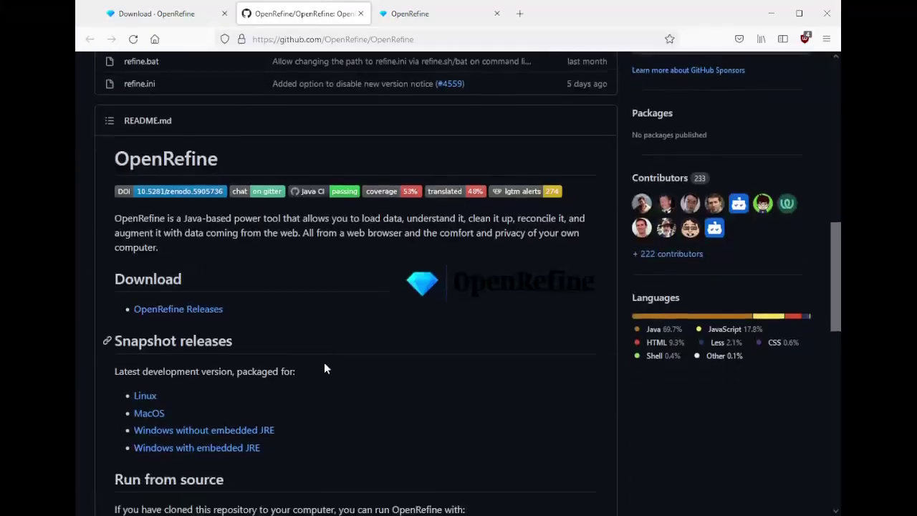
scroll(326, 252, down, 1)
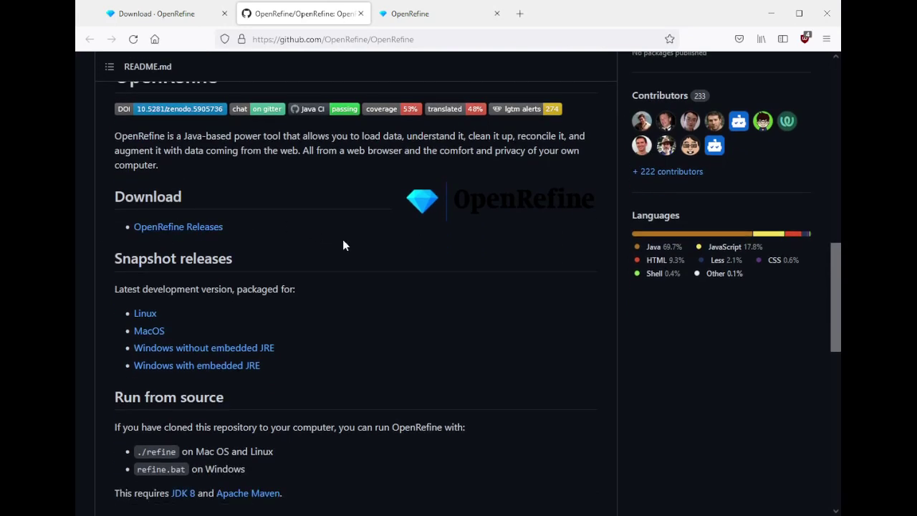
scroll(343, 242, down, 1)
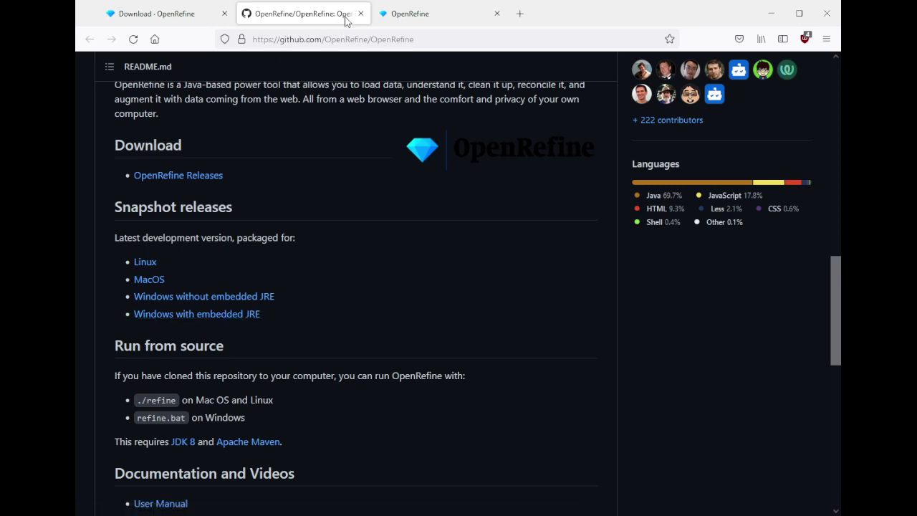
- Switch to the local OpenRefine page, look at the language settings, return to project creation and inspect the version label
click(397, 18)
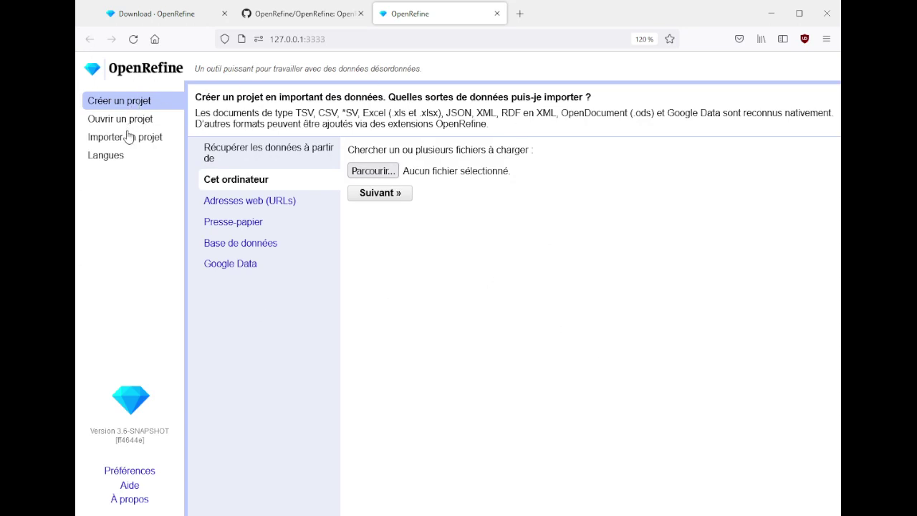
click(113, 159)
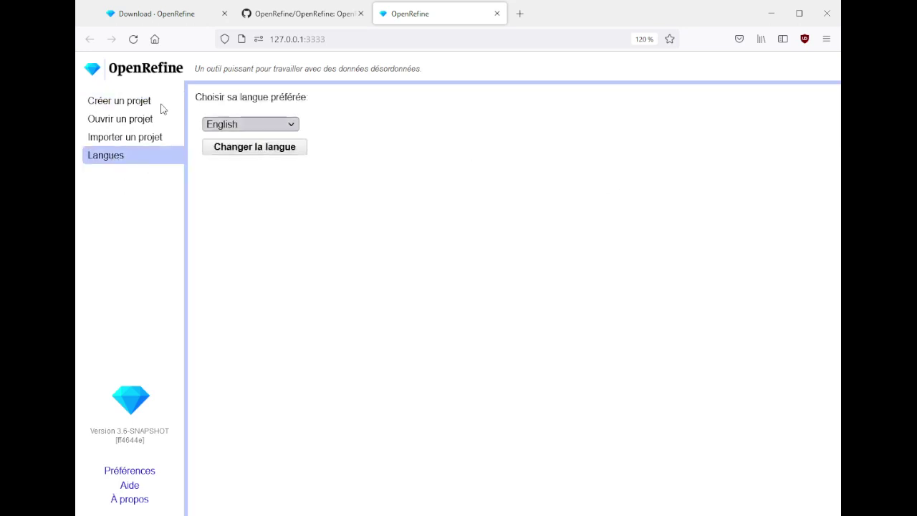
click(125, 106)
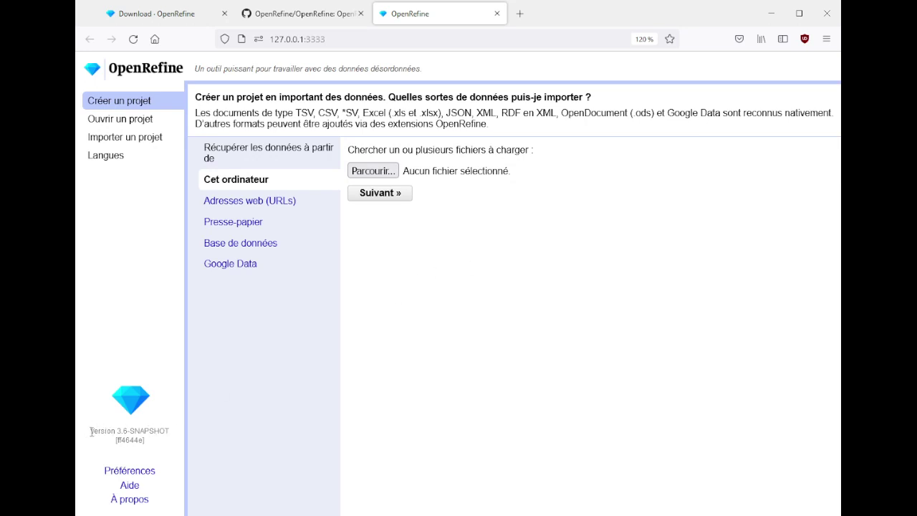
drag(90, 431, 143, 441)
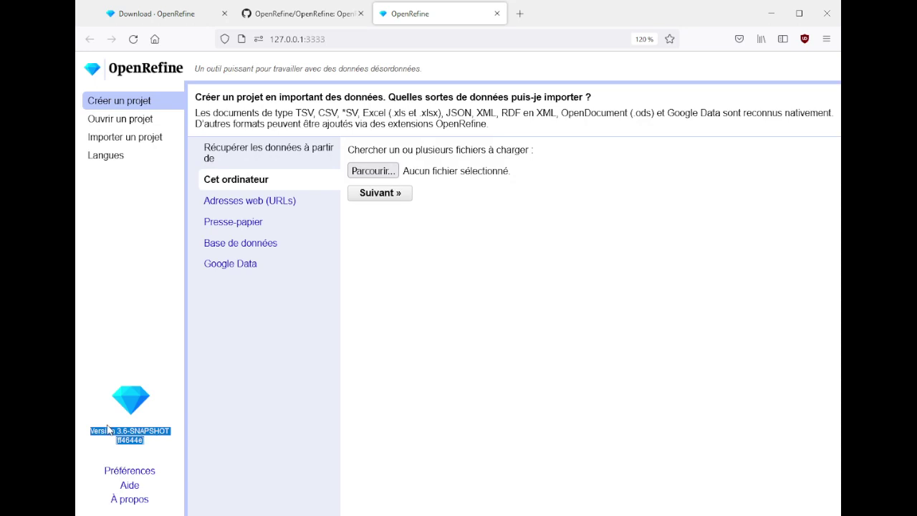
double_click(141, 430)
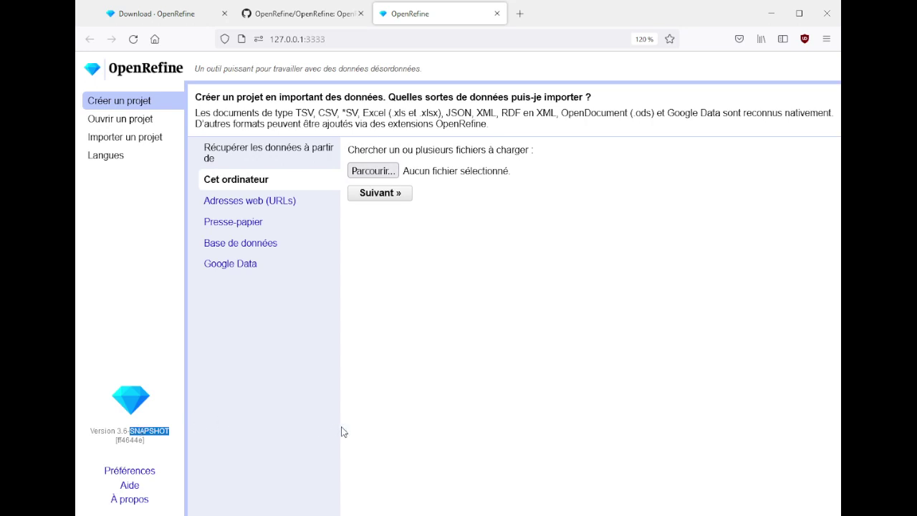
click(490, 425)
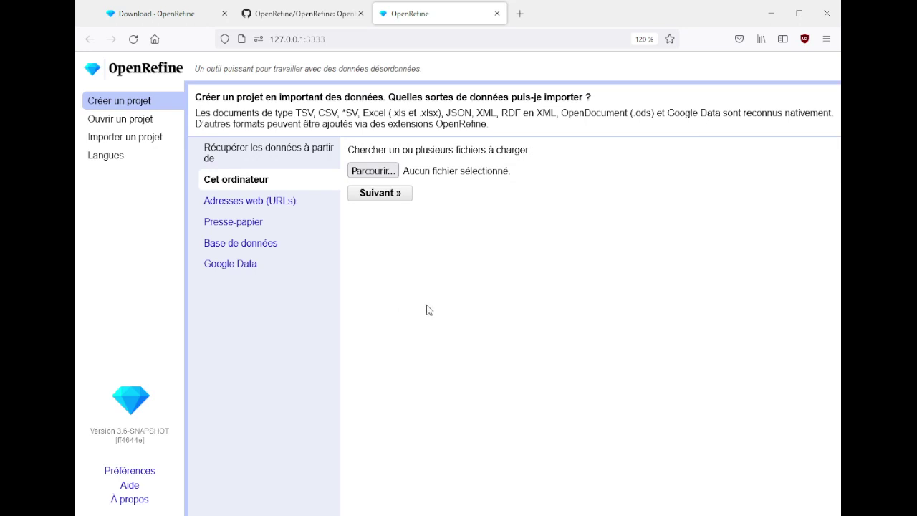
- Open commons.wikimedia.org in a new browser tab
key(ctrl+t)
text(commons.wikimedia.org/)
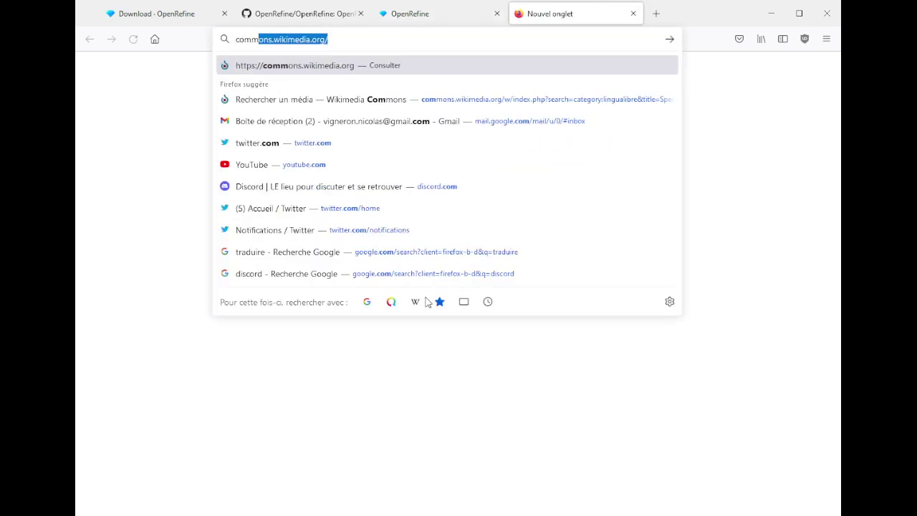
key(Return)
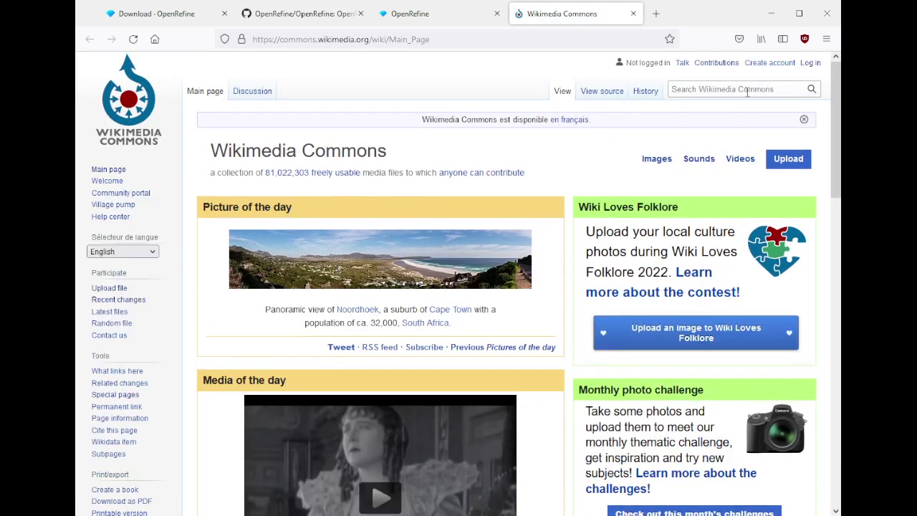
- Search Wikimedia Commons for the category Cantal (cheese) and open its category page
click(747, 92)
text(catego)
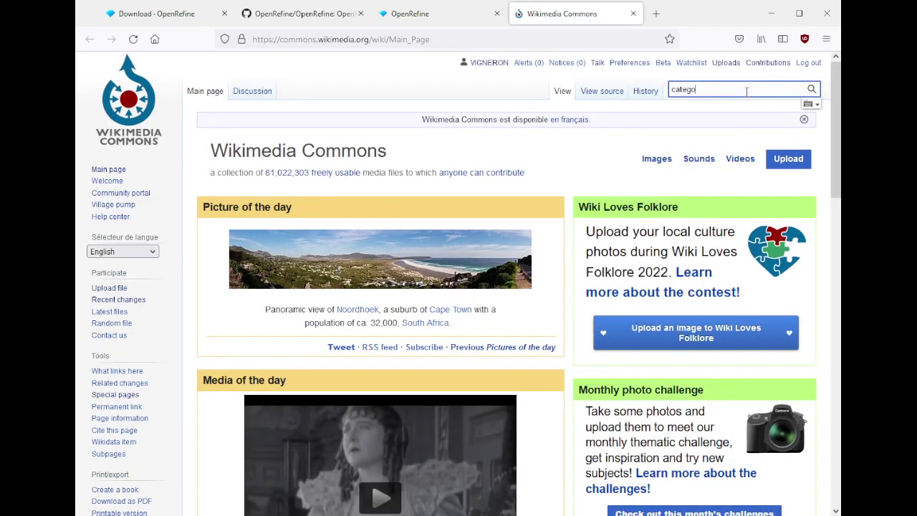
text(ry:Ca)
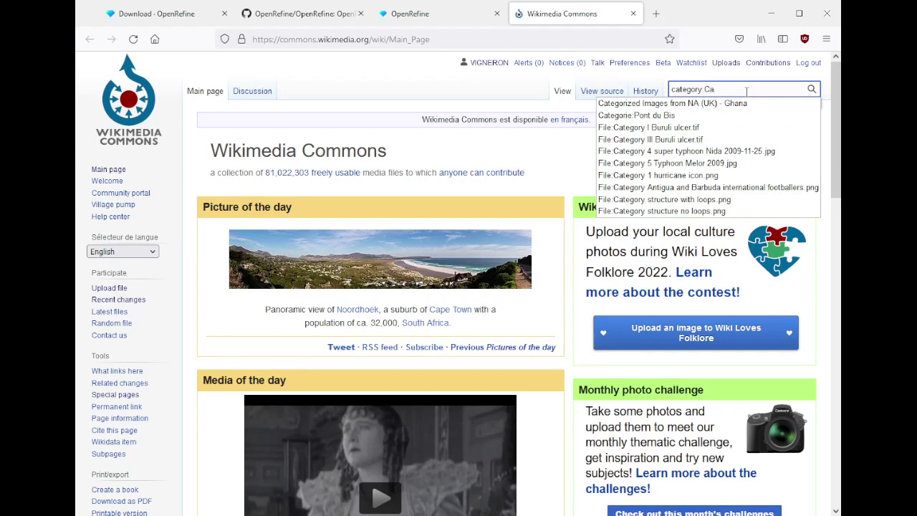
text(ntal (c)
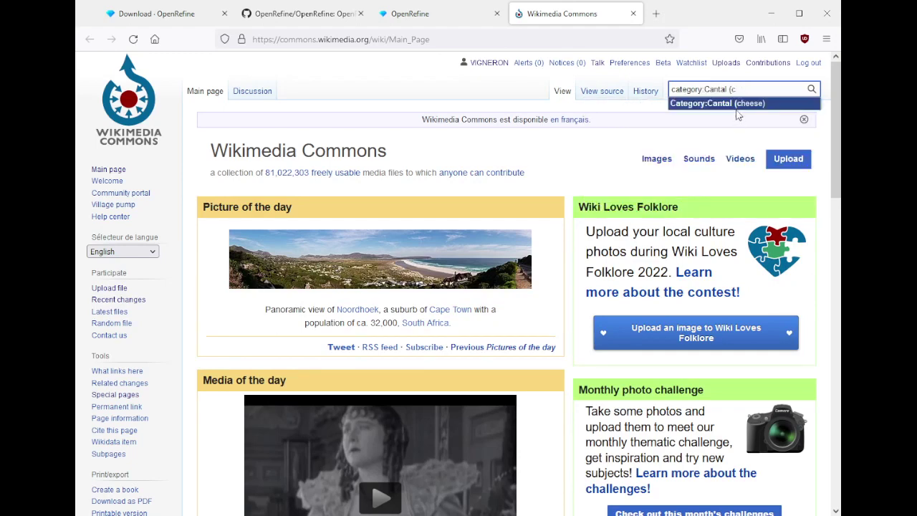
click(737, 105)
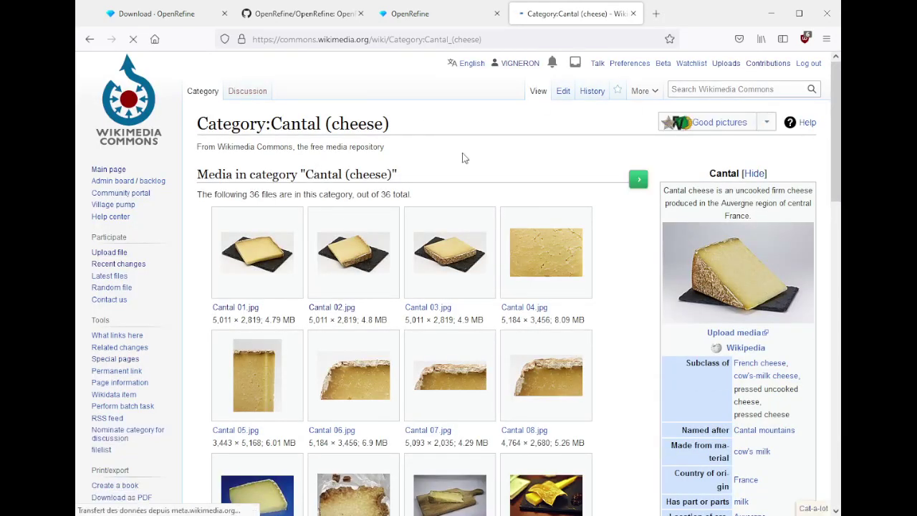
- Open the file page of Cantal 01.jpg and examine its captions, summary and licensing information
scroll(461, 157, down, 1)
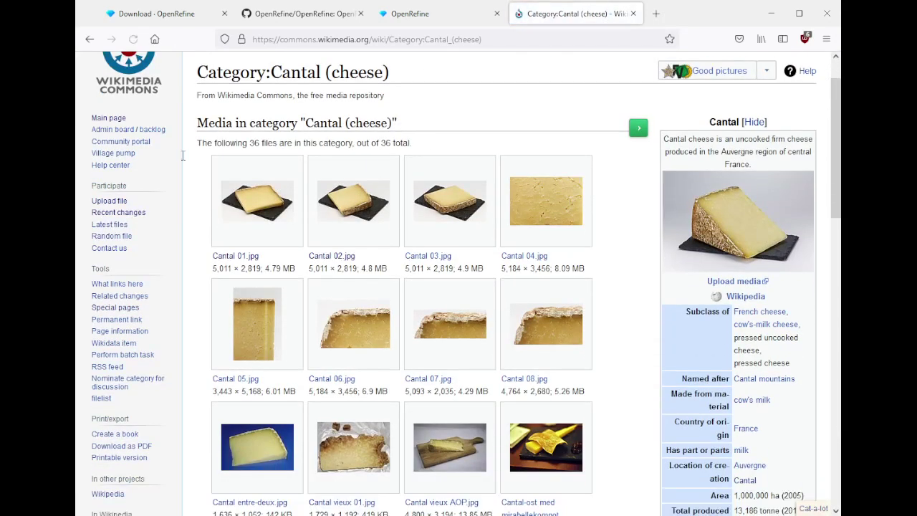
click(249, 205)
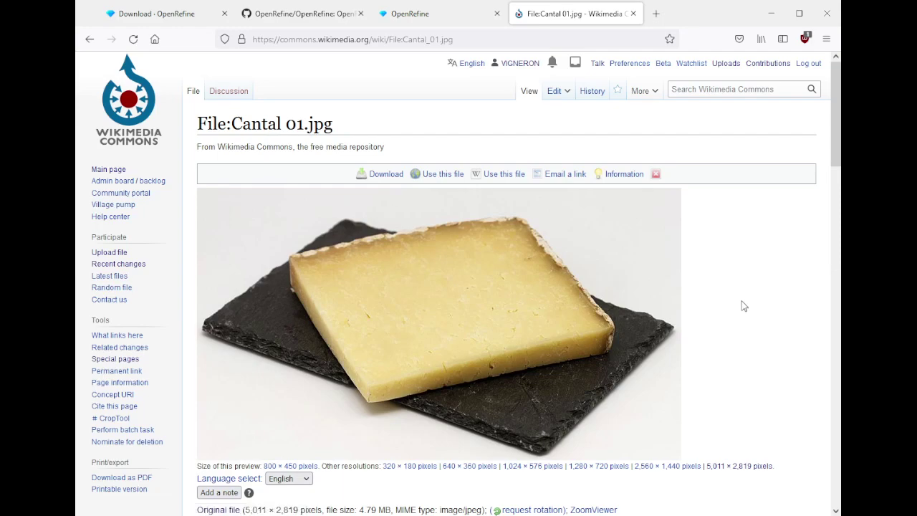
scroll(743, 305, down, 5)
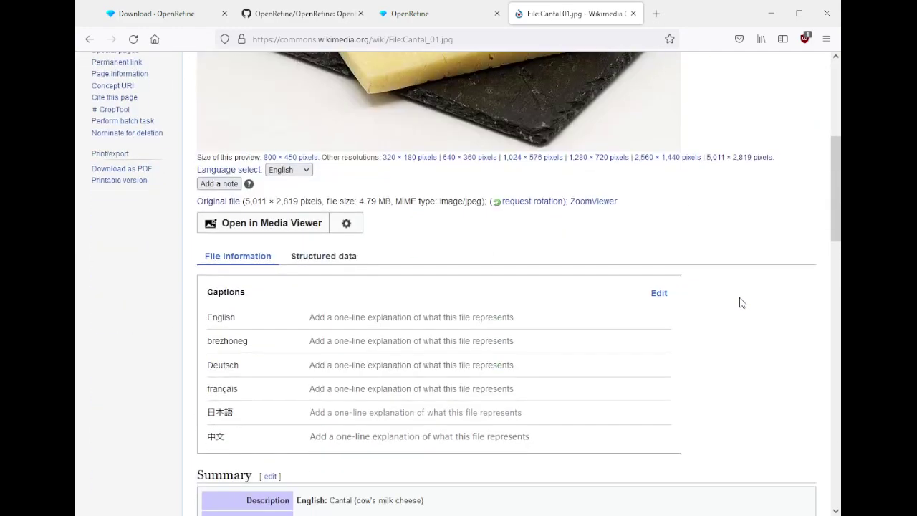
scroll(742, 303, down, 4)
scroll(602, 261, down, 3)
scroll(563, 247, up, 3)
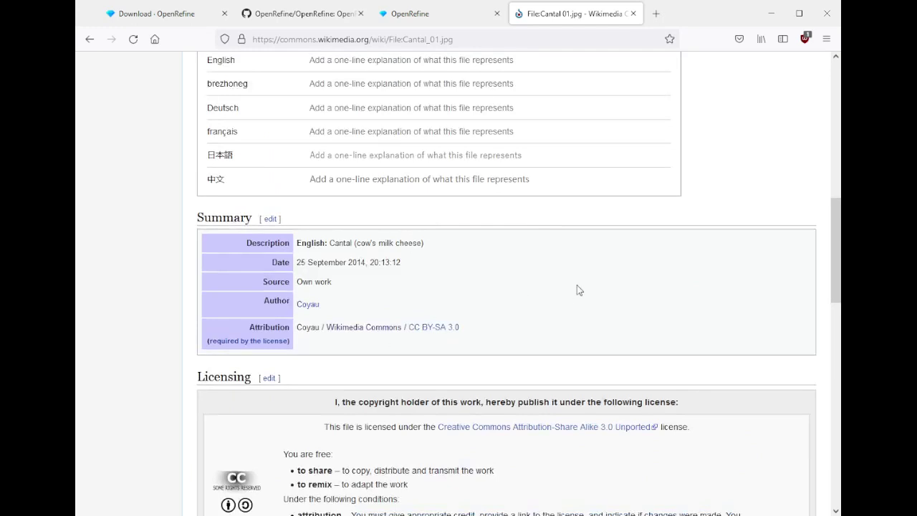
drag(329, 243, 445, 247)
click(454, 250)
scroll(563, 329, up, 1)
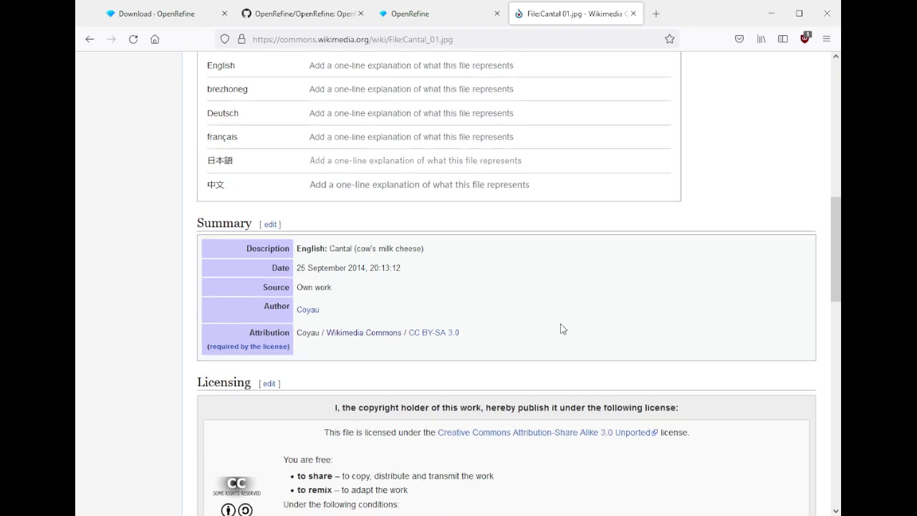
scroll(564, 329, up, 3)
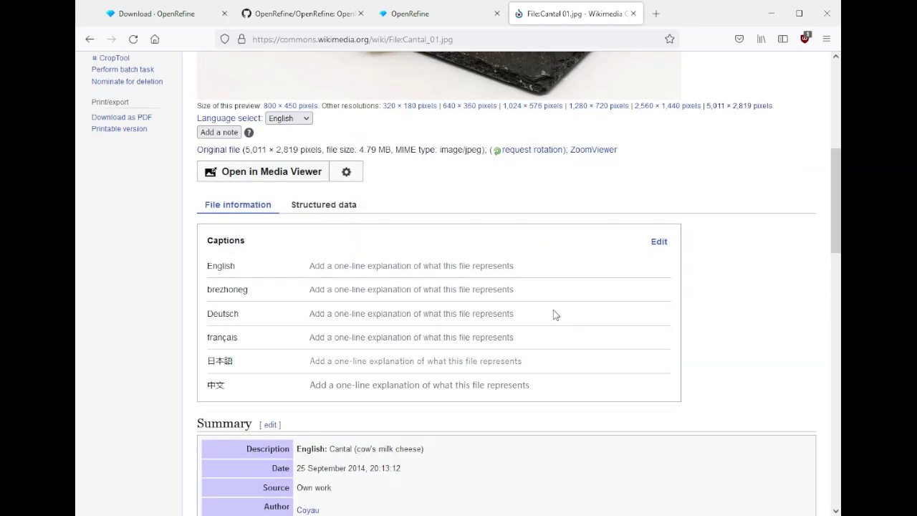
- Change the Wikimedia Commons interface language to français
click(319, 205)
scroll(510, 259, up, 4)
scroll(511, 262, up, 2)
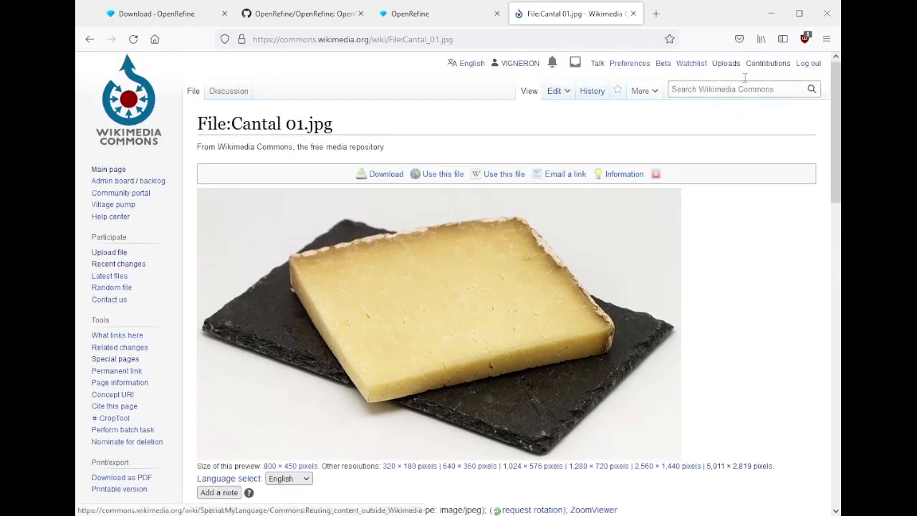
click(470, 64)
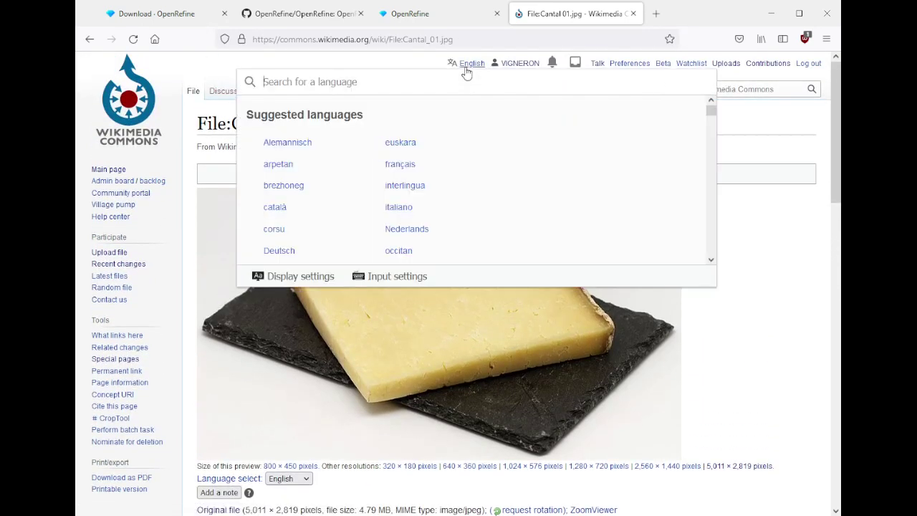
text(french)
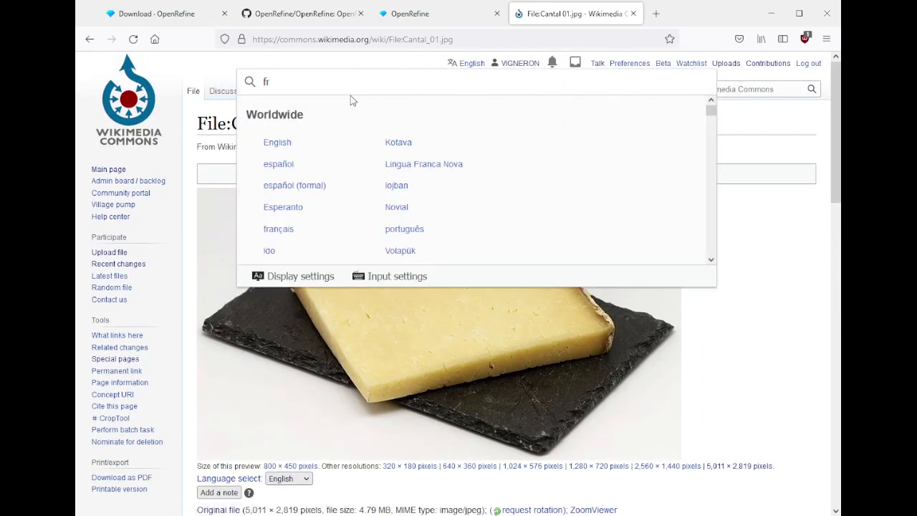
click(279, 154)
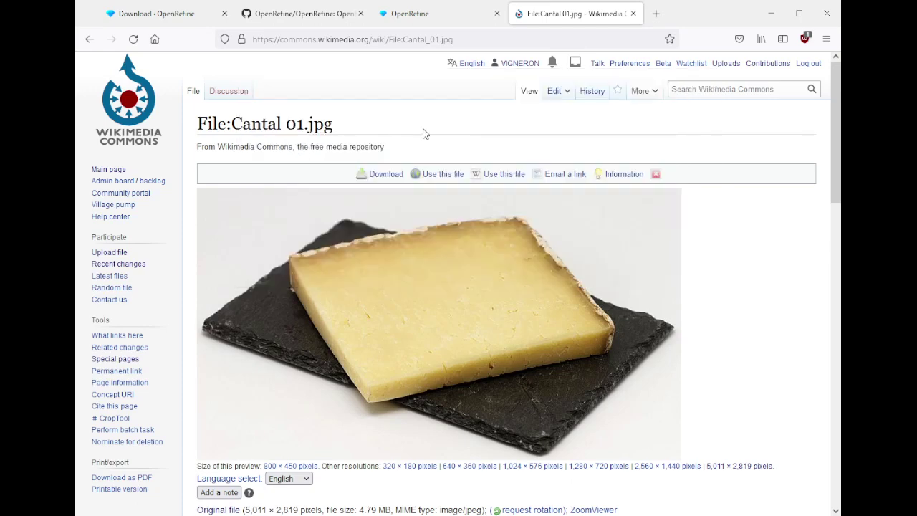
scroll(430, 132, down, 3)
scroll(716, 179, up, 3)
click(468, 64)
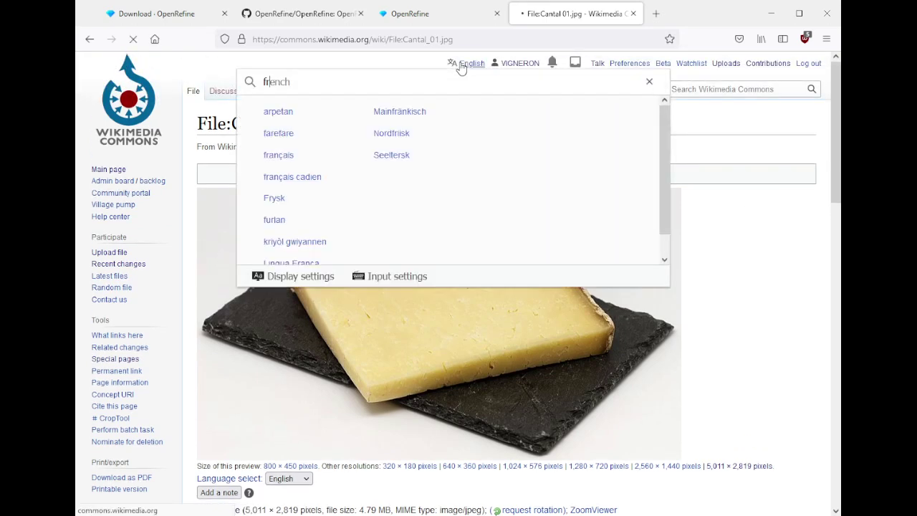
- Display the structured data of Cantal 01.jpg and review its depicted elements
scroll(709, 135, down, 8)
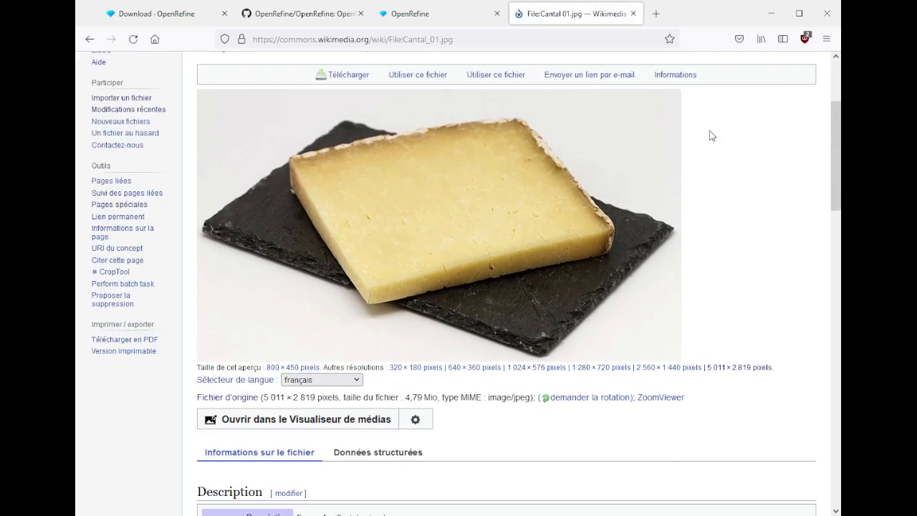
click(402, 256)
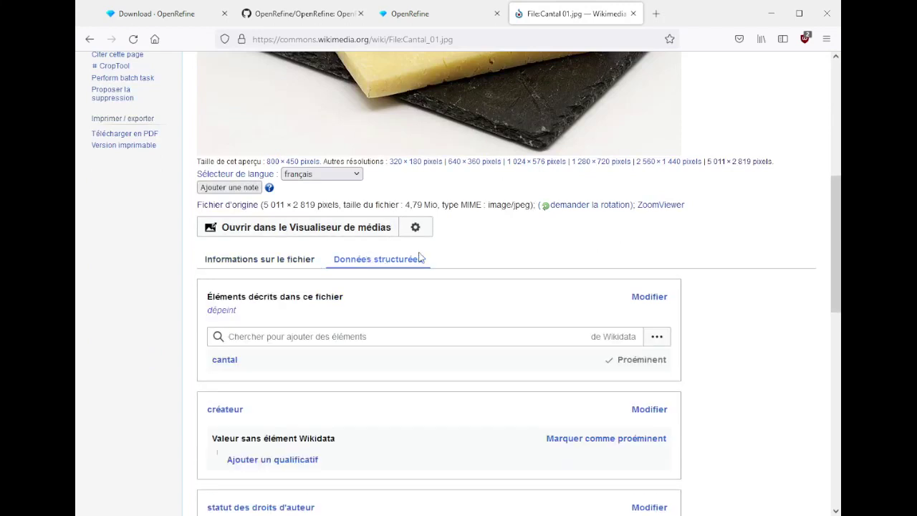
scroll(516, 251, down, 1)
scroll(516, 251, down, 2)
scroll(451, 242, down, 3)
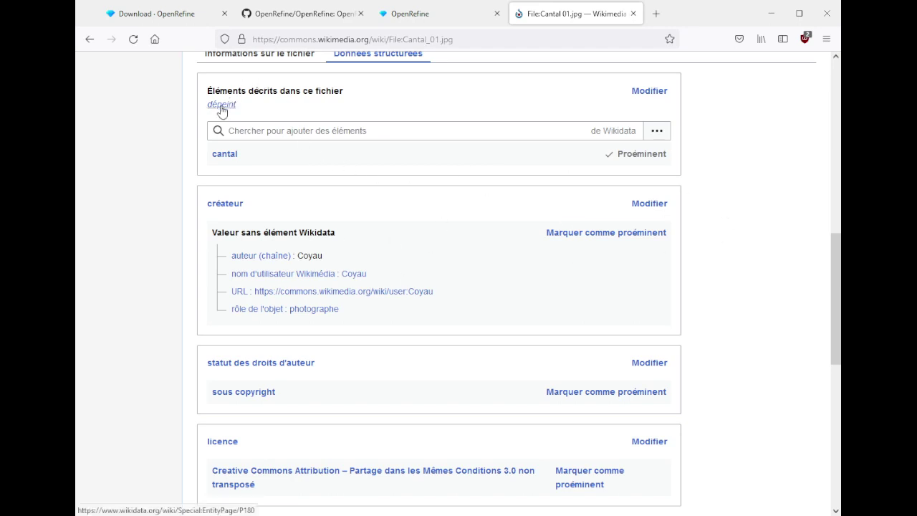
- View the Wikidata item for the depicted element cantal in a separate tab, and close that tab
middle_click(230, 156)
click(631, 17)
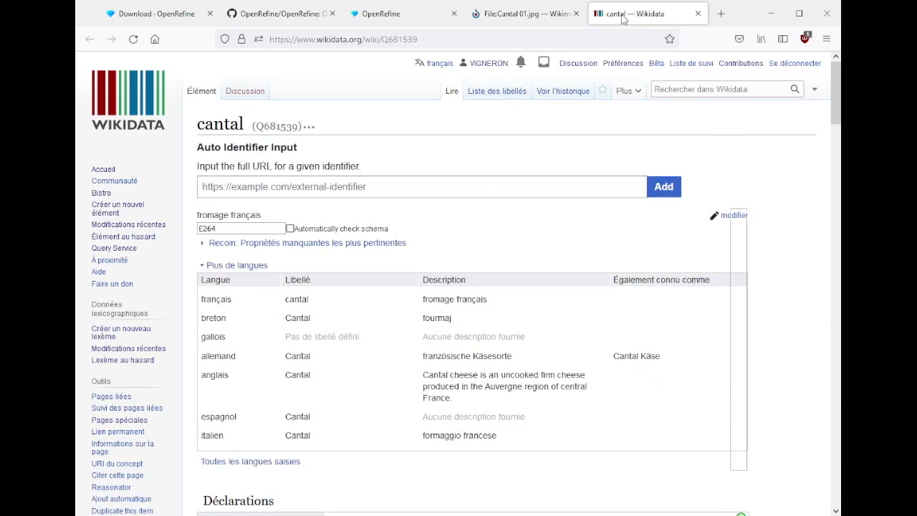
middle_click(623, 20)
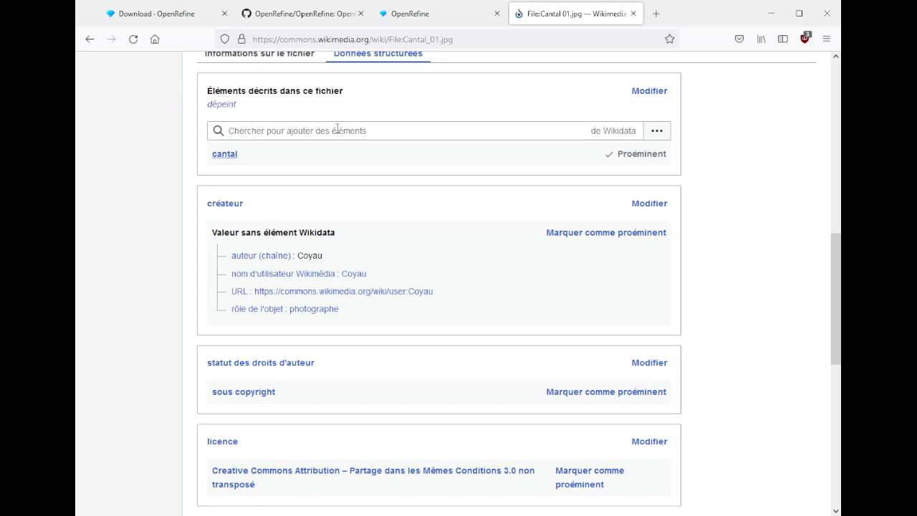
- Examine the file's structured statements for creator, copyright status, licence, source and creation date
scroll(349, 156, down, 1)
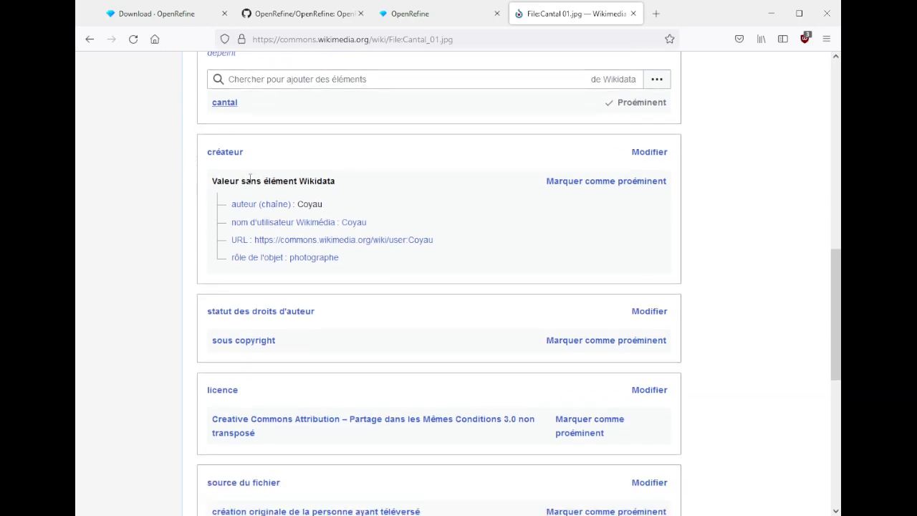
scroll(455, 192, down, 1)
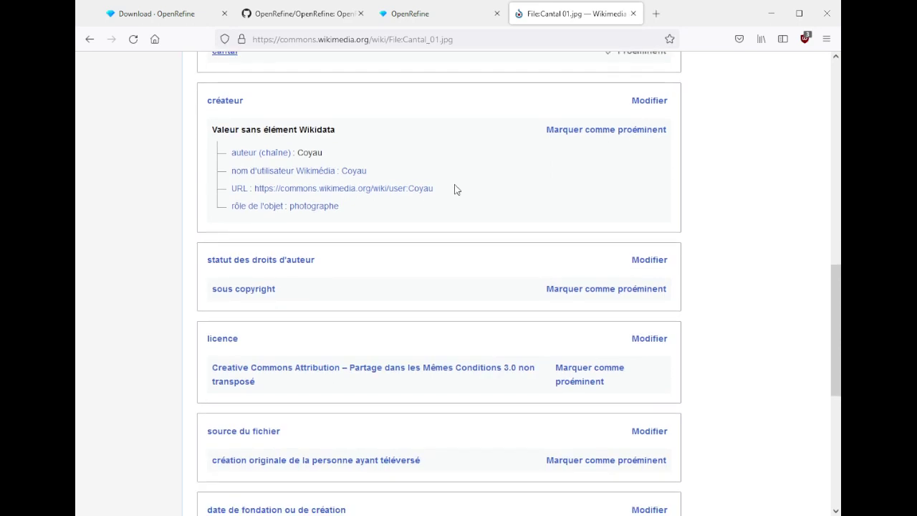
scroll(453, 204, down, 1)
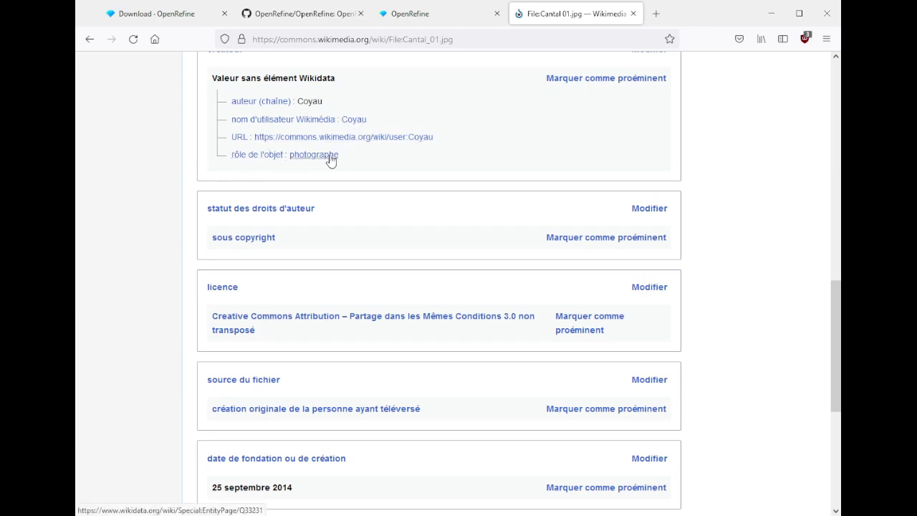
- Review the structured statements of Cantal 01.jpg from the creator down to the camera it was taken with, including the file's categories
scroll(430, 225, up, 5)
scroll(431, 224, down, 3)
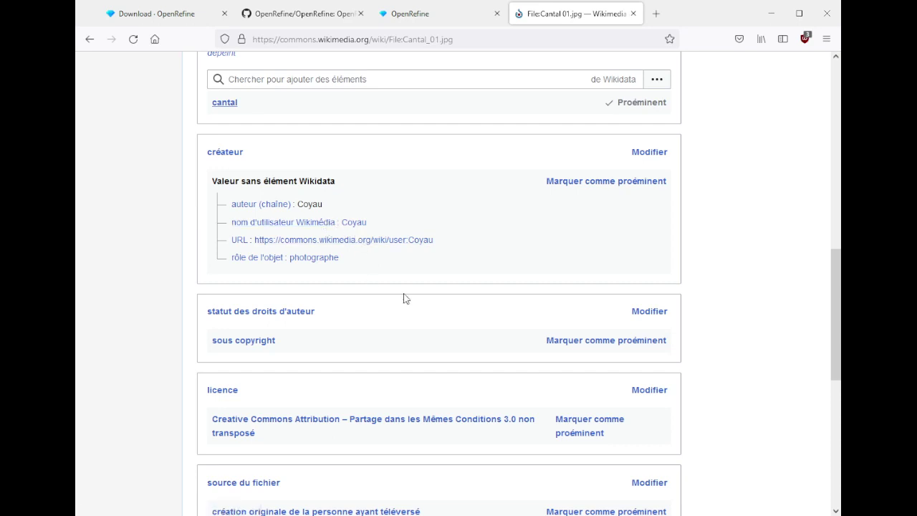
scroll(403, 298, down, 1)
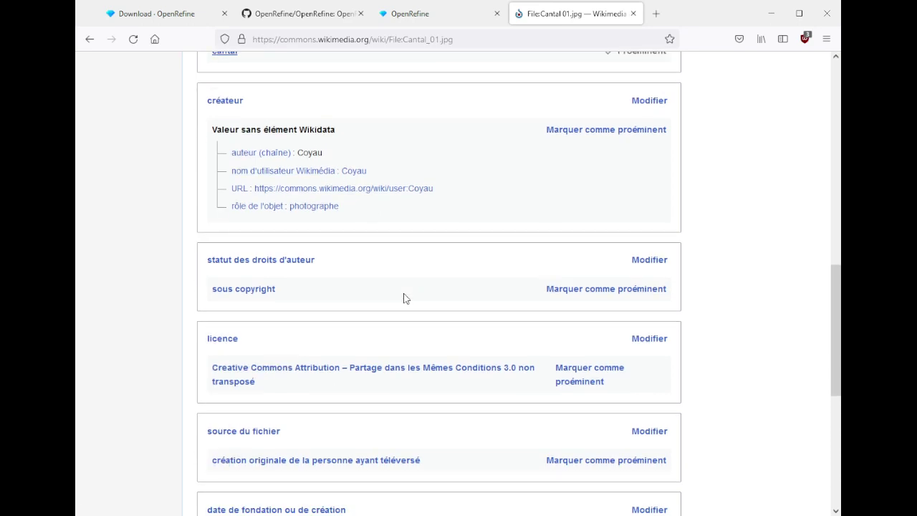
scroll(373, 301, down, 2)
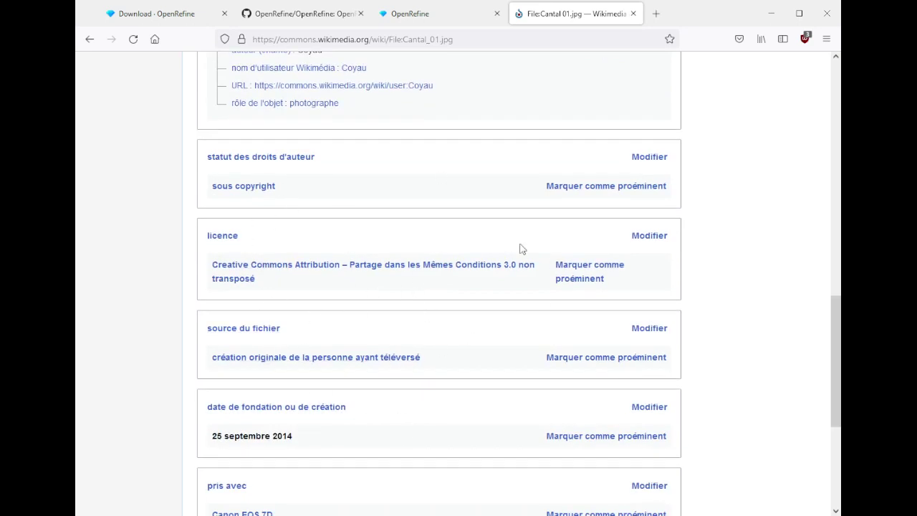
scroll(446, 349, down, 3)
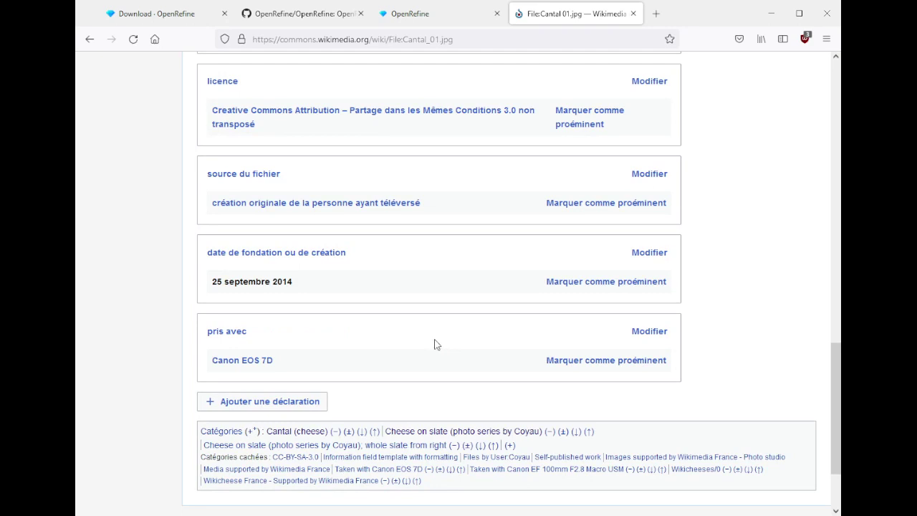
scroll(434, 344, up, 1)
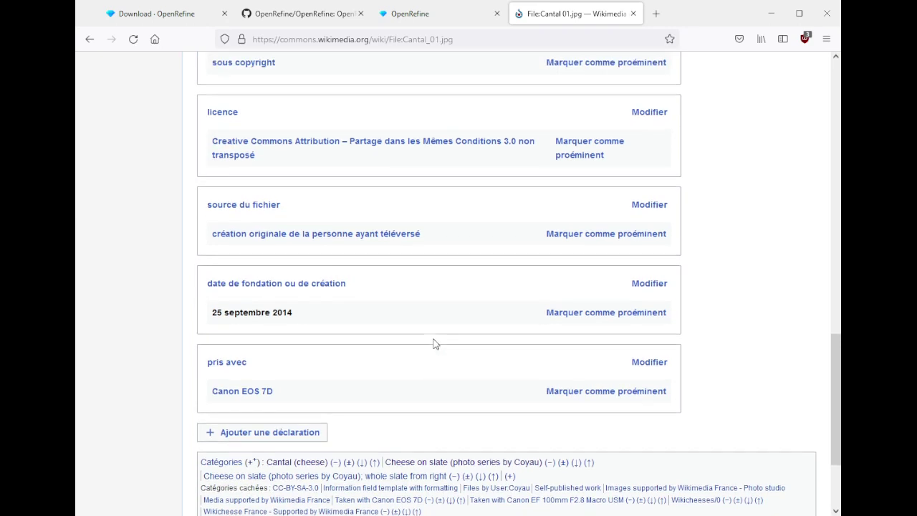
scroll(433, 344, up, 4)
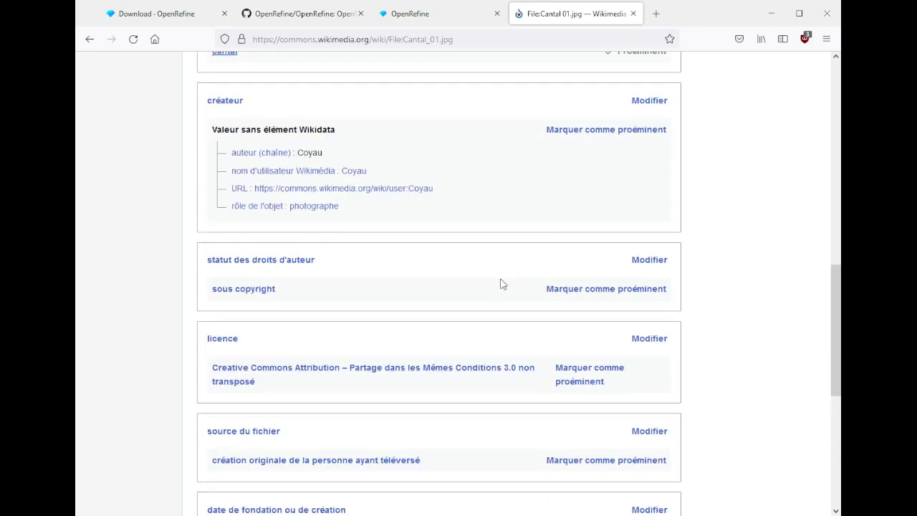
drag(281, 108, 411, 448)
click(120, 315)
scroll(504, 287, down, 2)
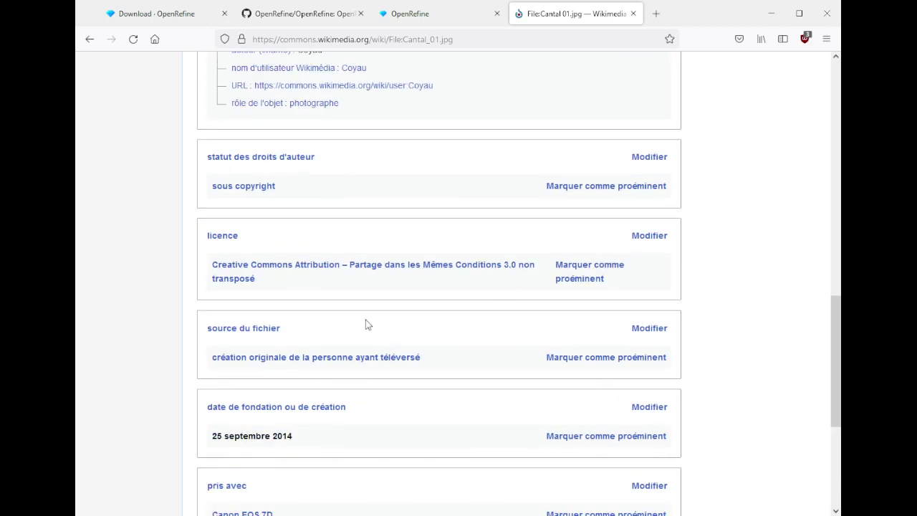
scroll(366, 324, down, 3)
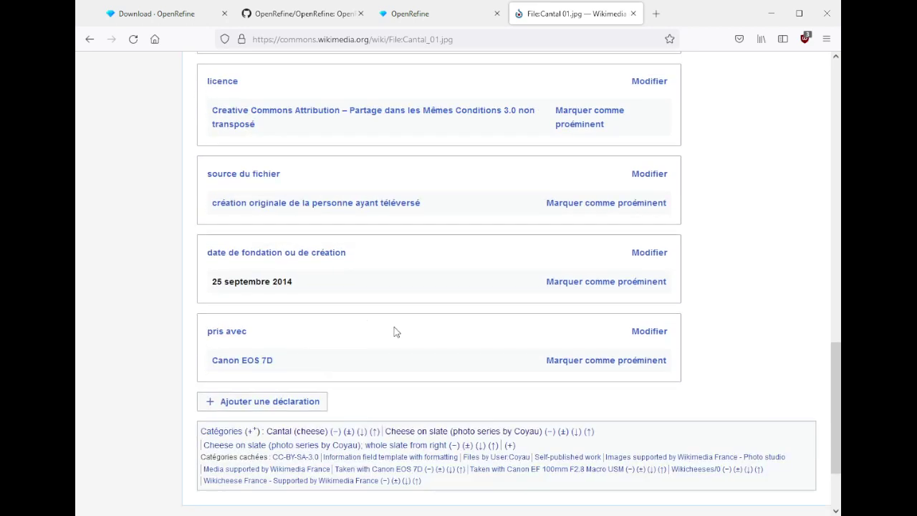
scroll(390, 332, up, 9)
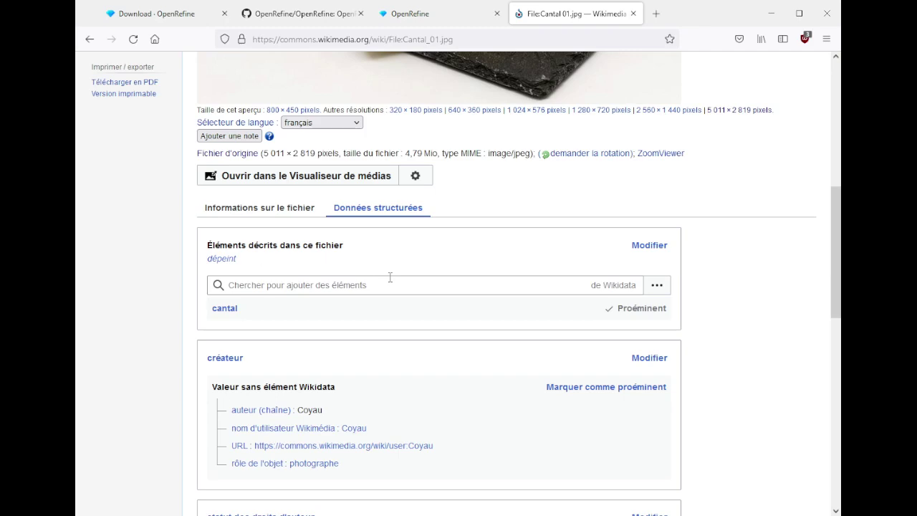
scroll(395, 285, up, 3)
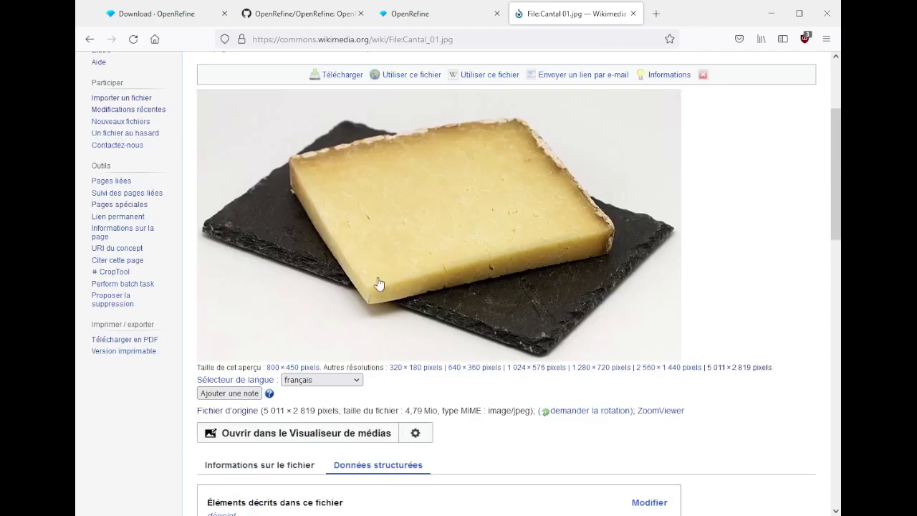
- Return to the Cantal (cheese) category and open its parent category Cheese from Auvergne-Rhône-Alpes
click(87, 38)
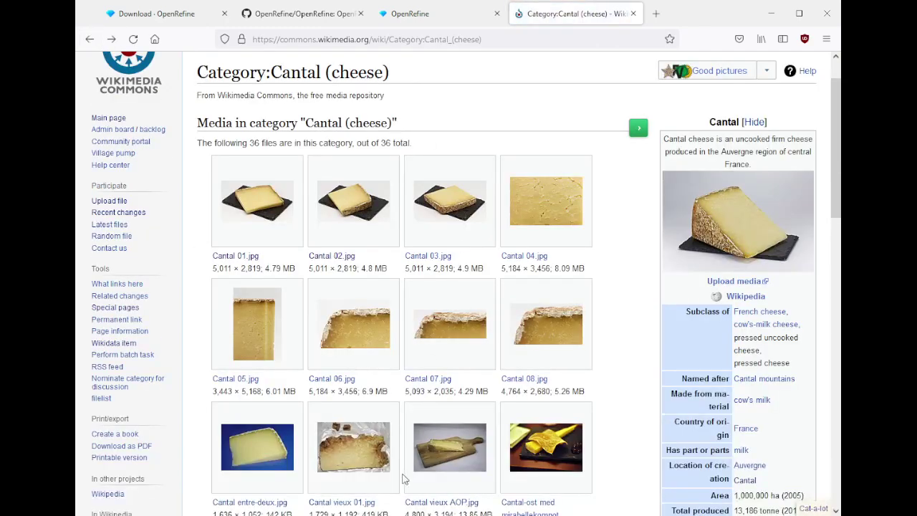
scroll(287, 239, down, 15)
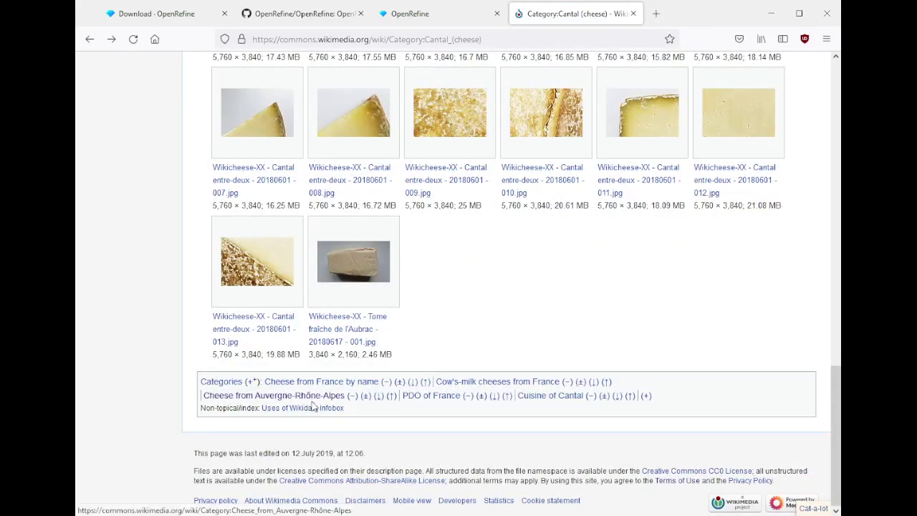
click(322, 400)
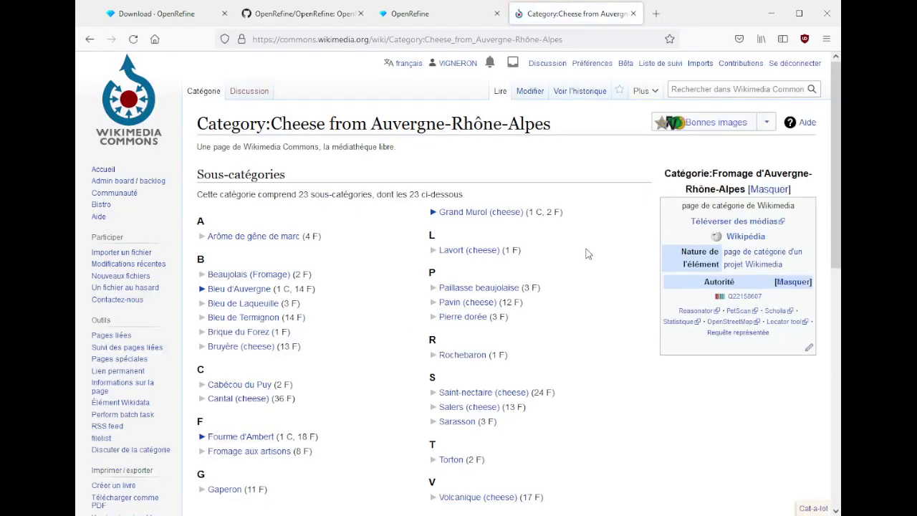
- Open the Bleu de Termignon subcategory of Cheese from Auvergne-Rhône-Alpes
scroll(584, 254, down, 1)
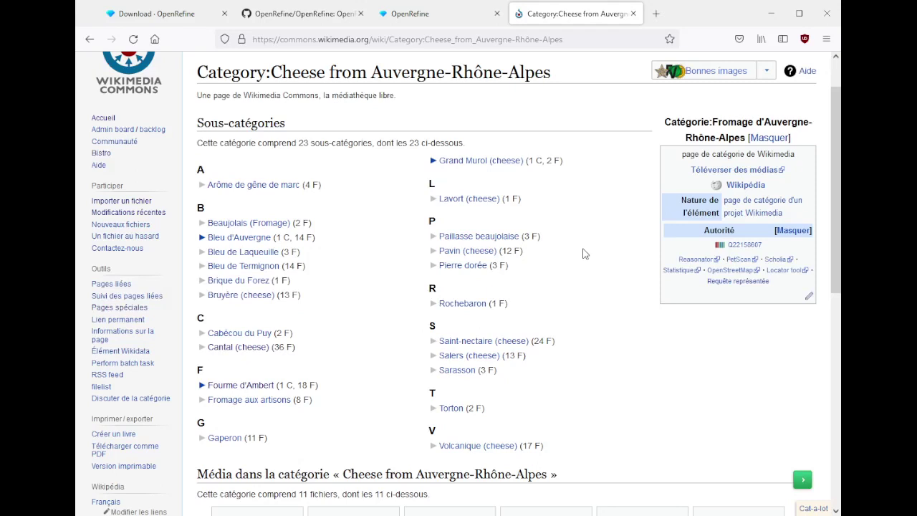
scroll(584, 254, down, 1)
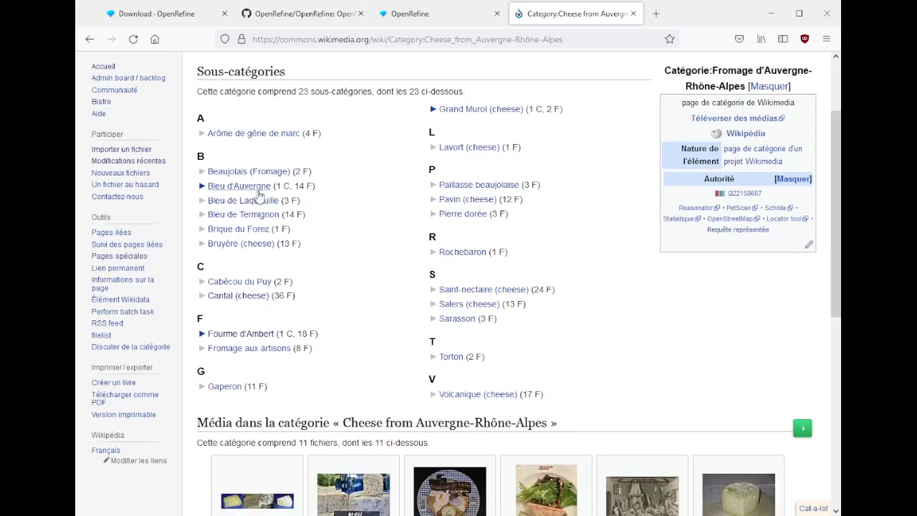
click(243, 214)
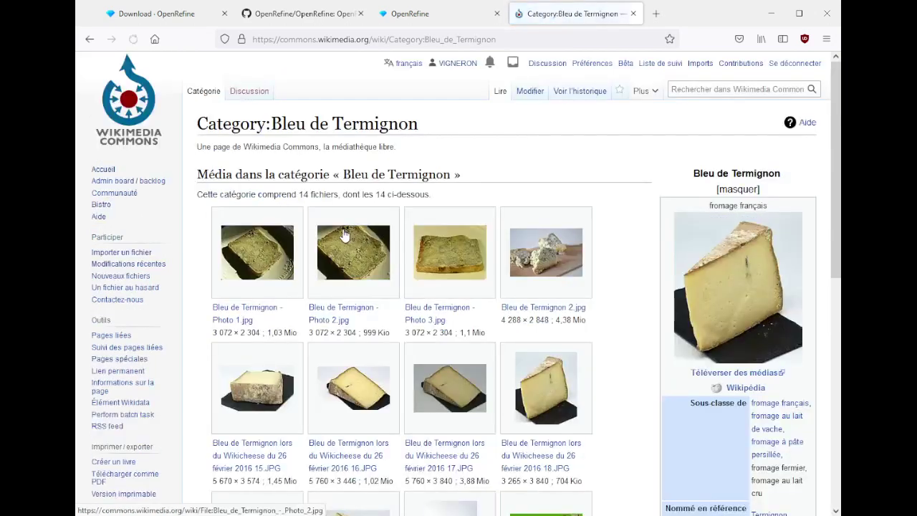
- Open Bleu de Termignon - Photo 3.jpg in a separate tab and display its structured data
scroll(436, 219, down, 1)
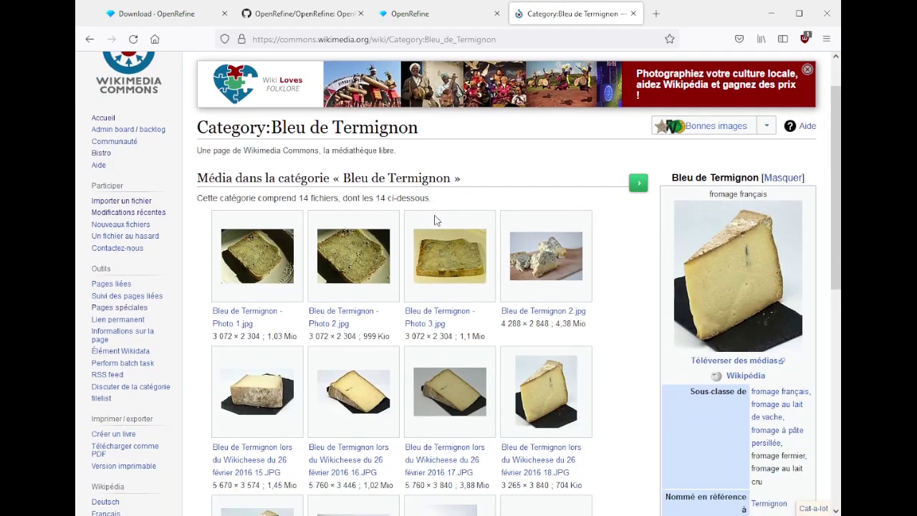
middle_click(439, 260)
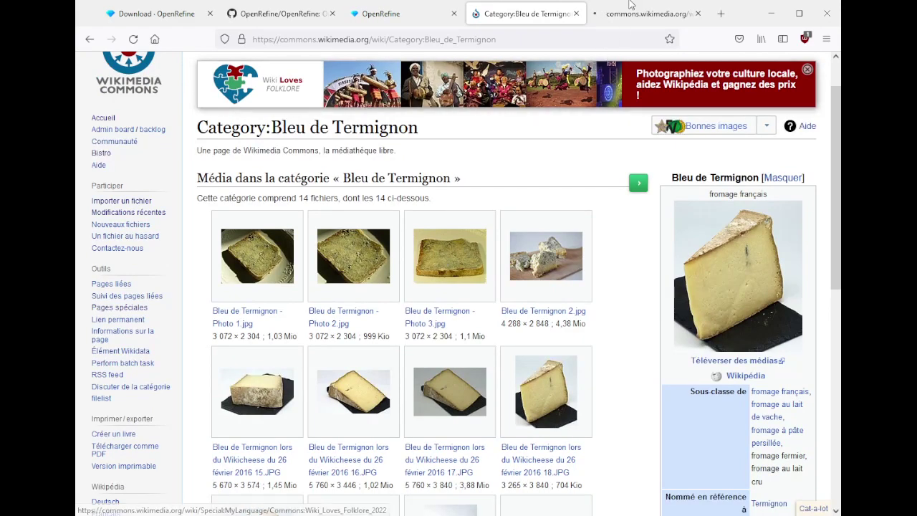
key(ctrl+Tab)
scroll(462, 208, down, 8)
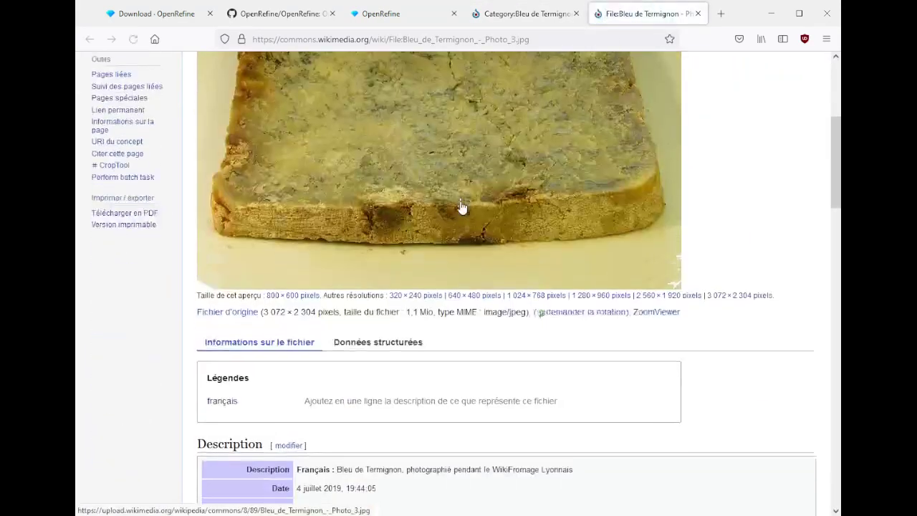
click(380, 121)
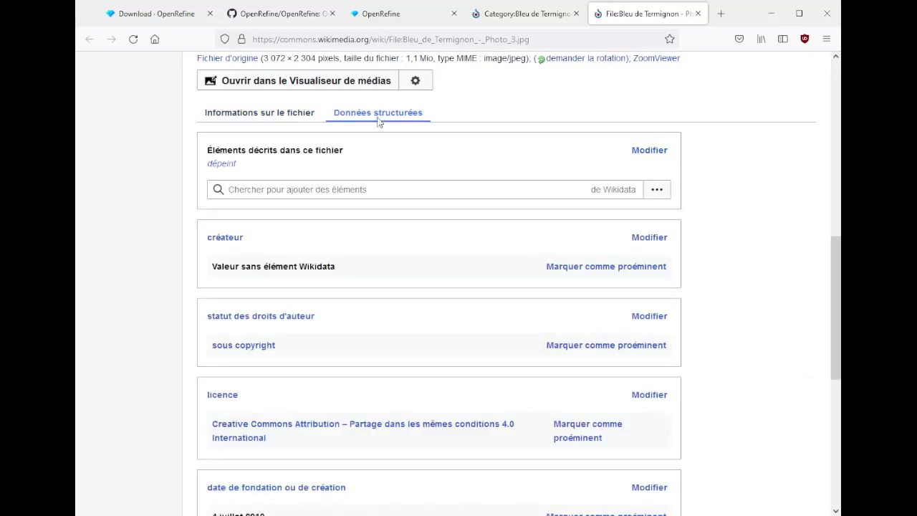
click(364, 256)
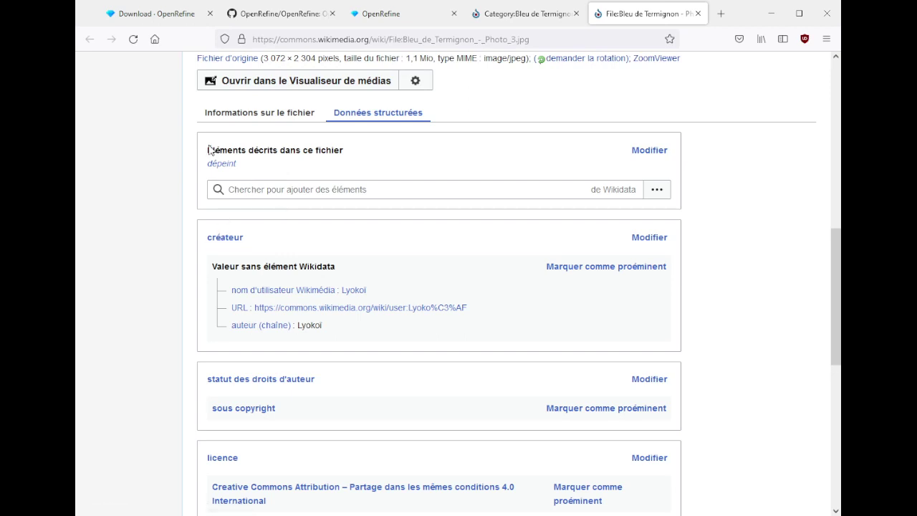
- Add the Wikidata item Bleu de Termignon (fromage français) as a depicted element of the file and mark it as prominent
click(263, 188)
click(155, 206)
click(307, 193)
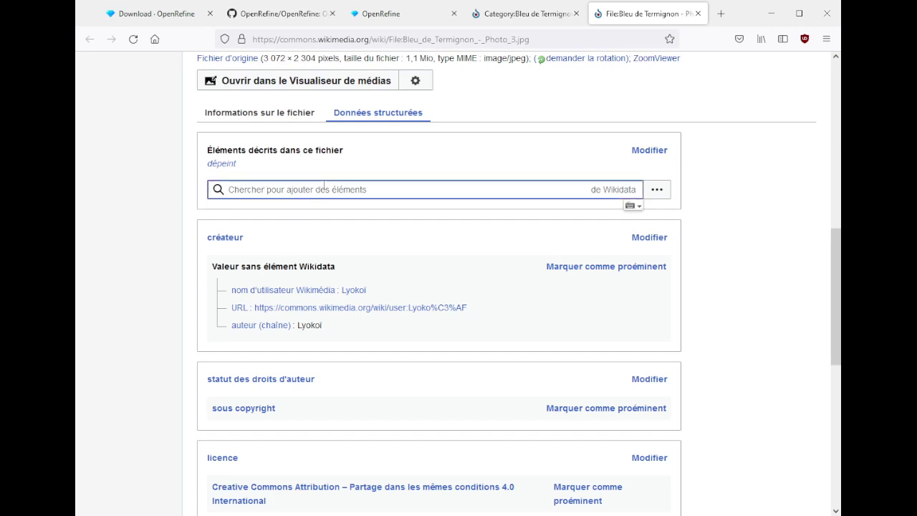
text(bleu de termi)
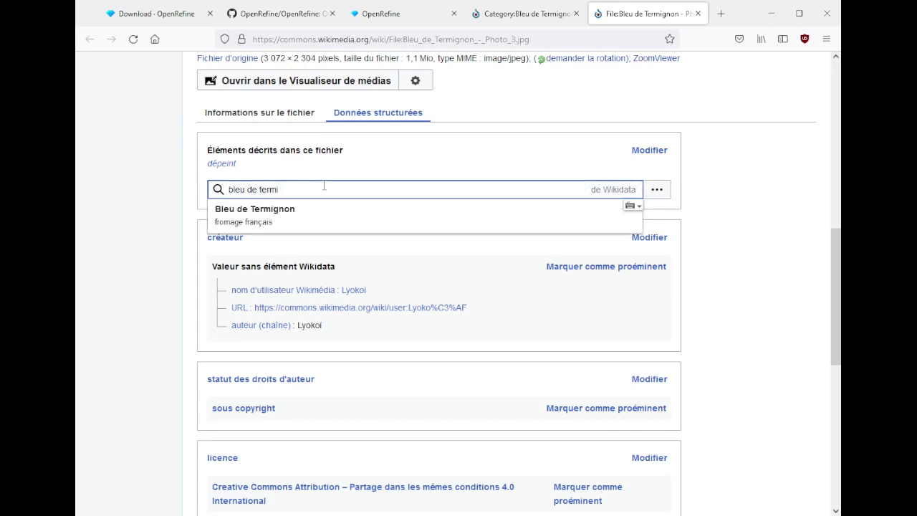
text(g)
click(322, 213)
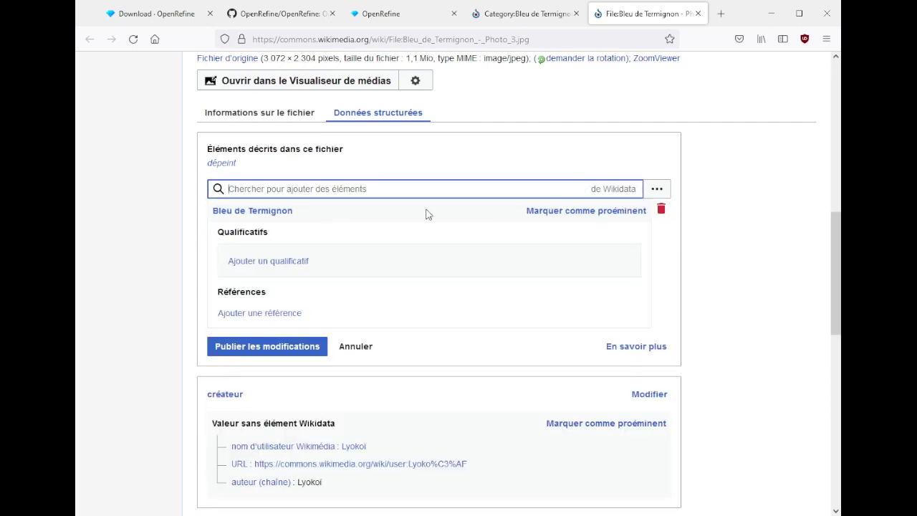
click(560, 216)
- Check the photo against the new depicted element Bleu de Termignon and publish the changes
scroll(530, 229, up, 5)
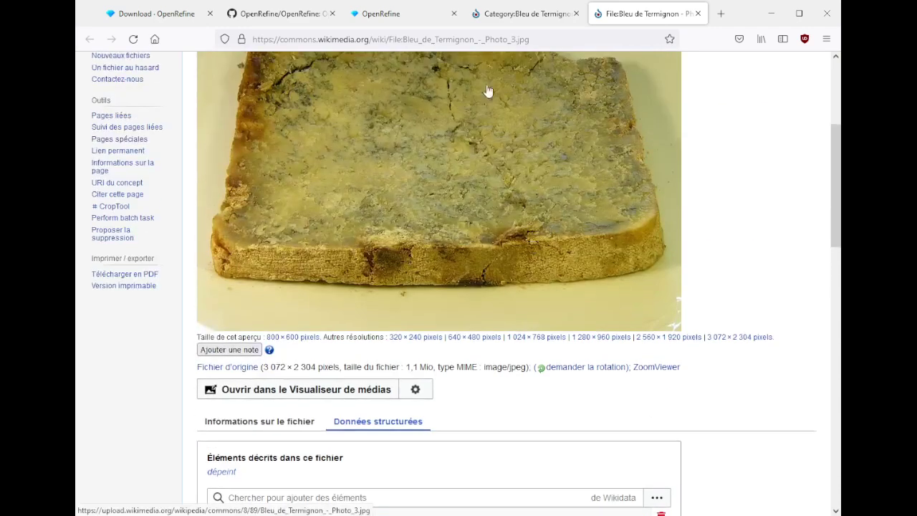
scroll(484, 226, up, 1)
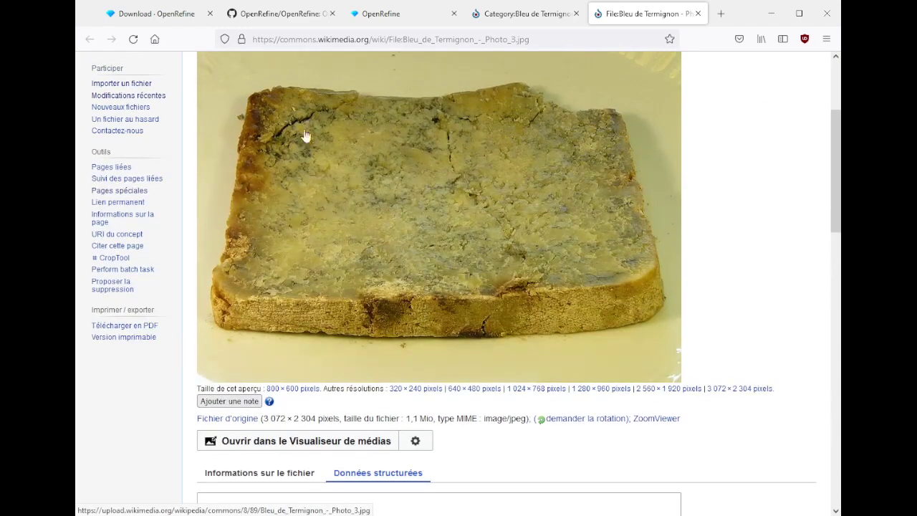
scroll(545, 208, up, 1)
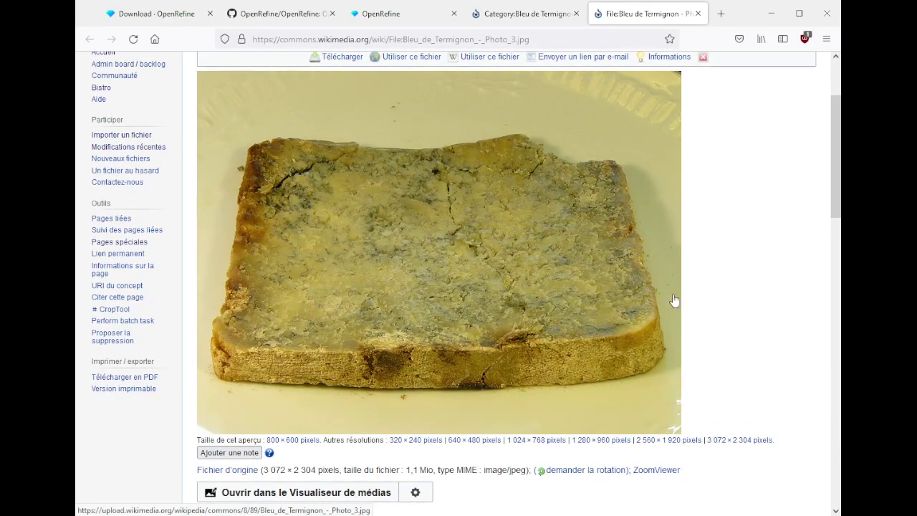
scroll(401, 266, down, 6)
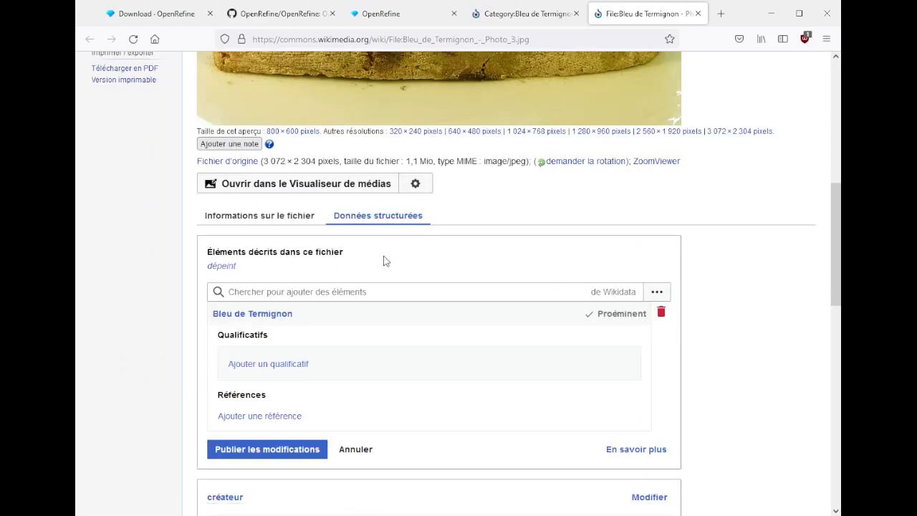
scroll(383, 260, down, 2)
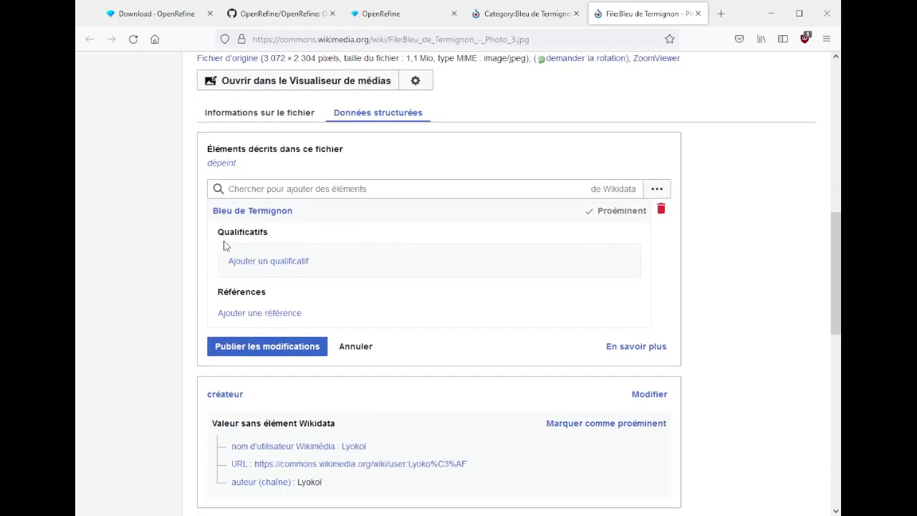
click(259, 345)
click(270, 346)
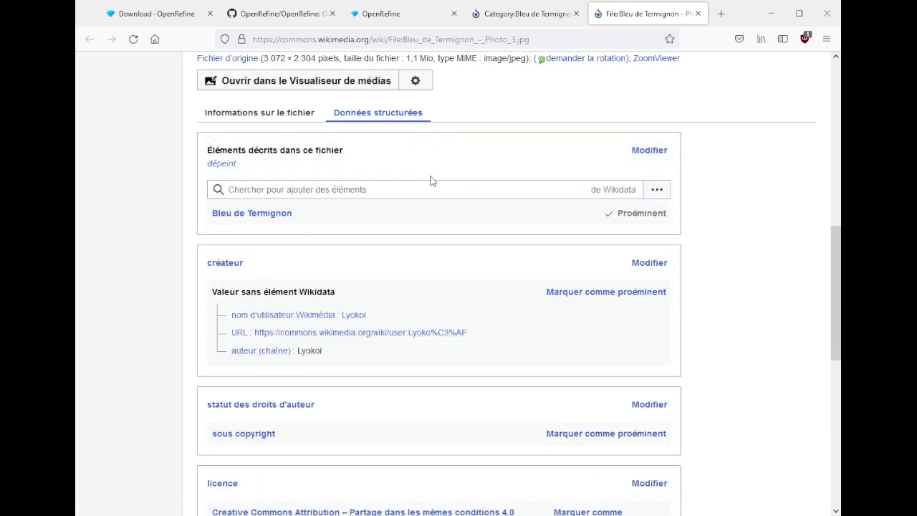
- Close the tab of Bleu de Termignon - Photo 3.jpg and look through the other files in the Bleu de Termignon category
scroll(430, 217, up, 3)
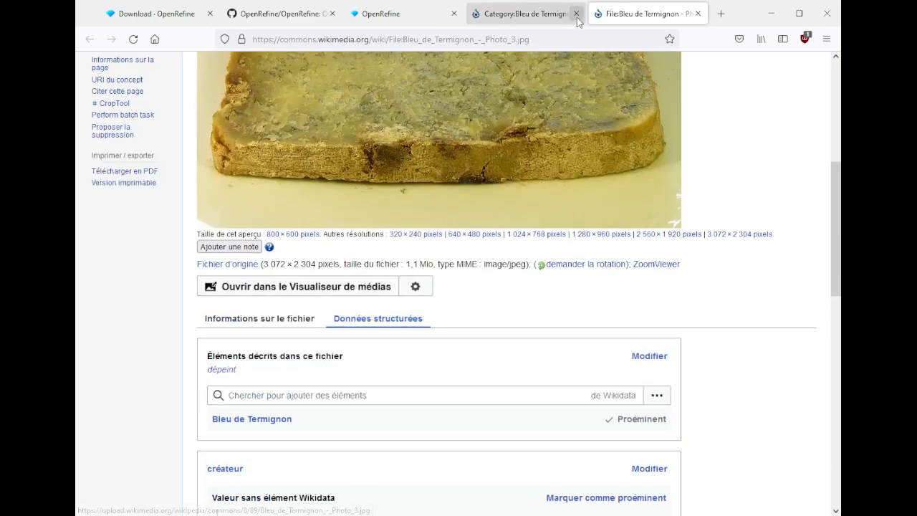
middle_click(661, 14)
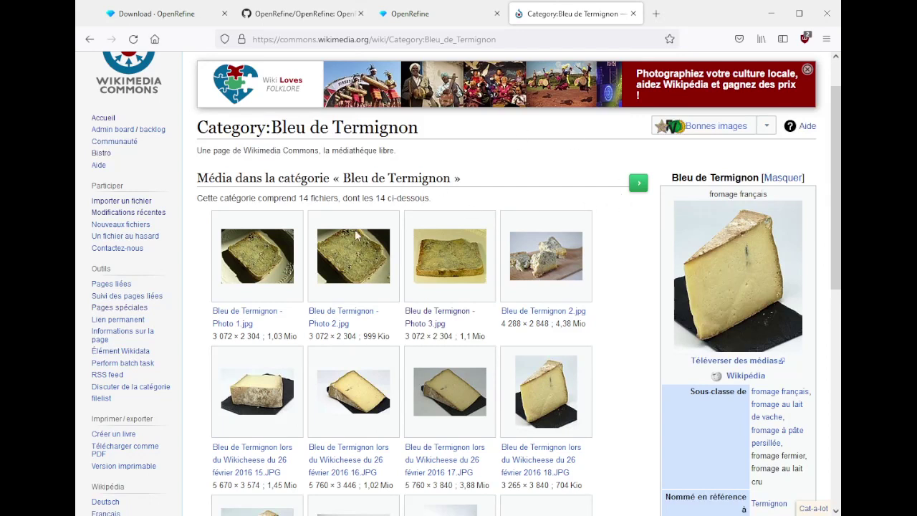
scroll(606, 250, down, 5)
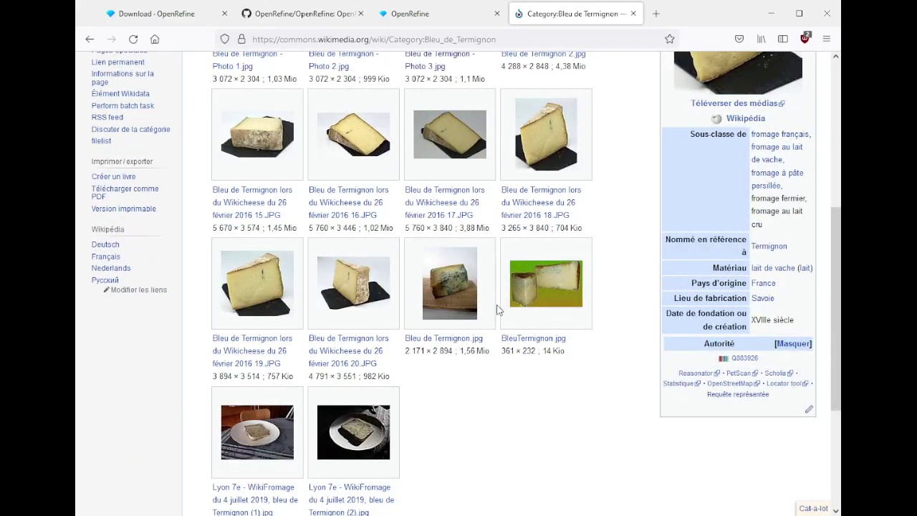
scroll(494, 311, up, 2)
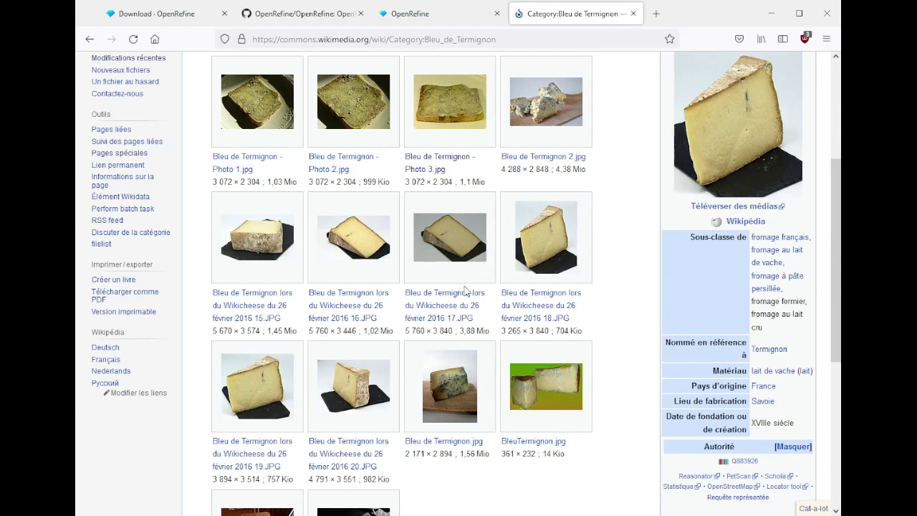
scroll(467, 291, down, 3)
scroll(464, 301, up, 5)
scroll(462, 304, down, 3)
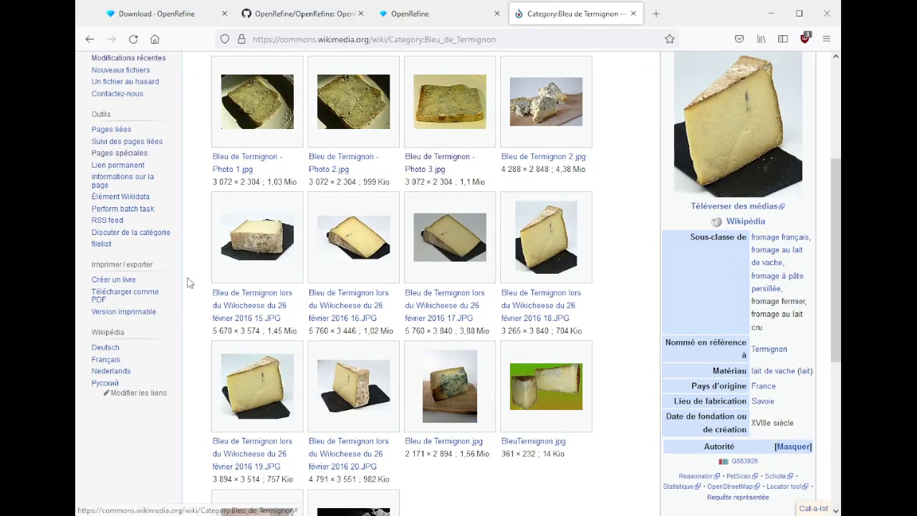
- Open the filelist of the Bleu de Termignon category and copy all the file names in it
scroll(188, 280, up, 2)
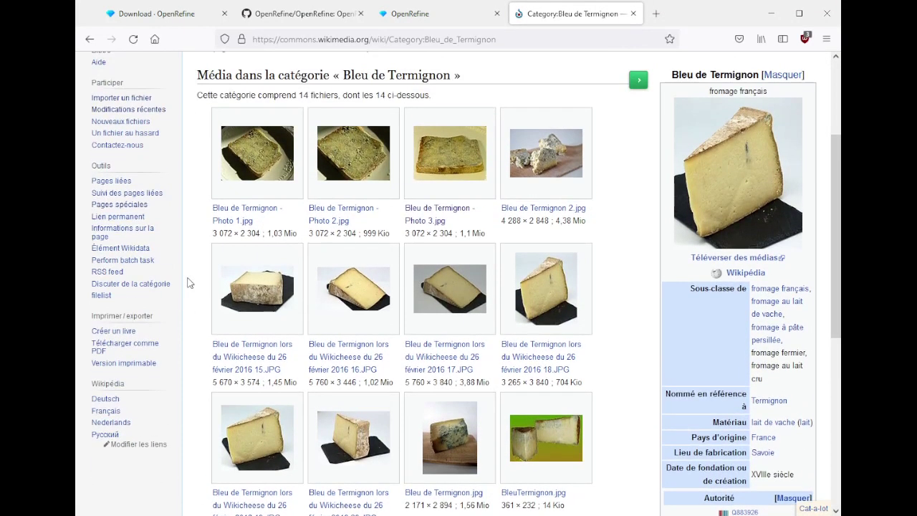
click(101, 298)
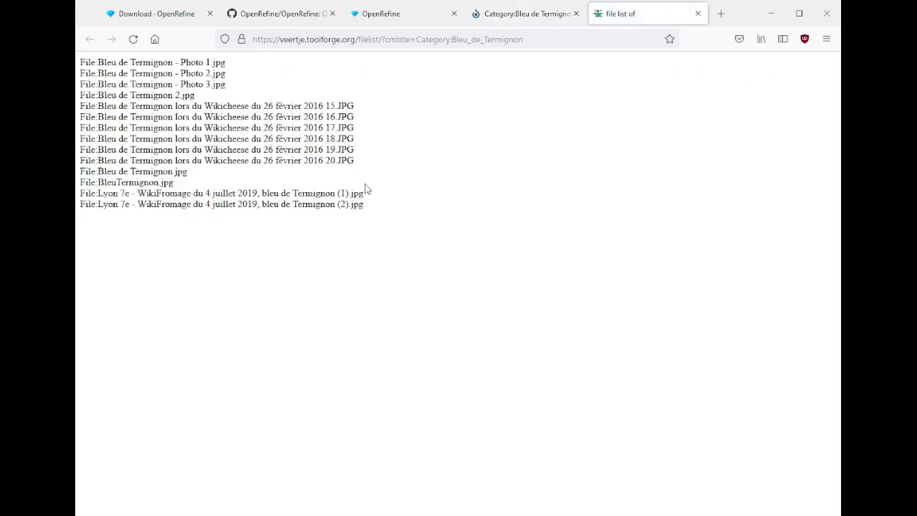
drag(370, 209, 82, 53)
key(ctrl+c)
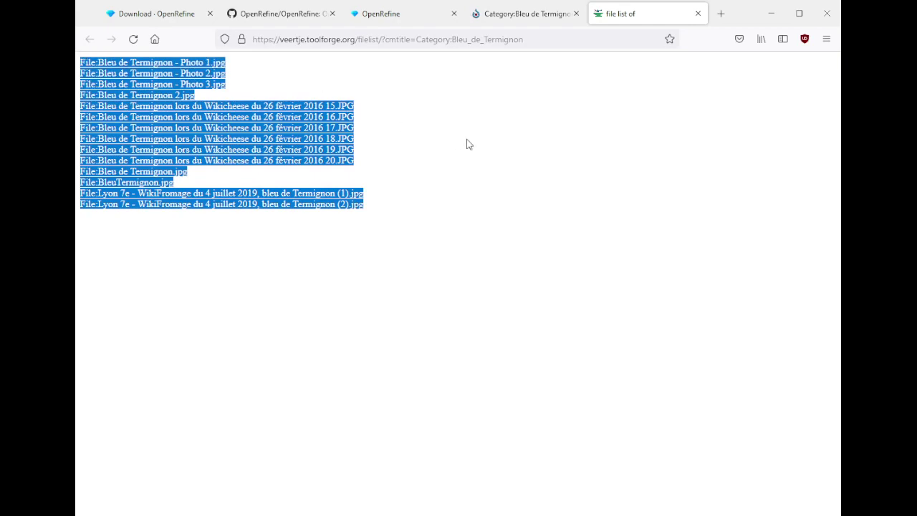
key(ctrl+shift+Tab)
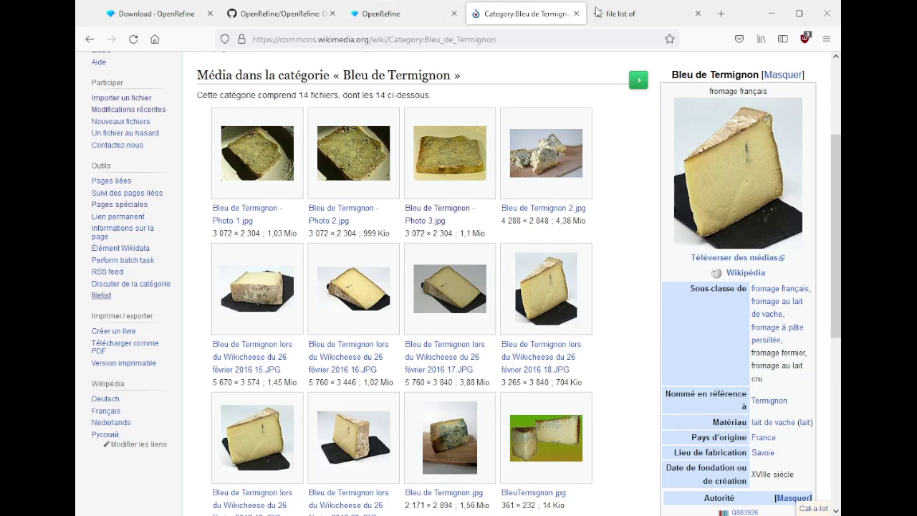
click(623, 13)
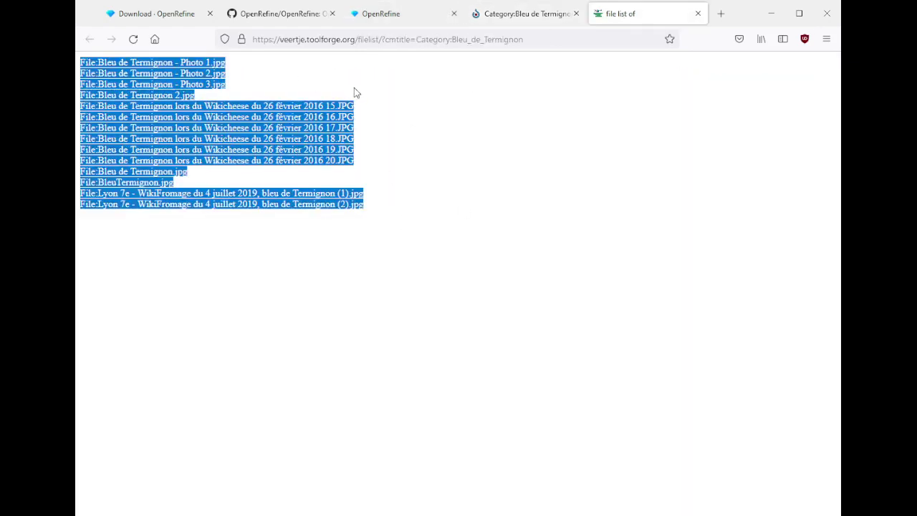
click(385, 114)
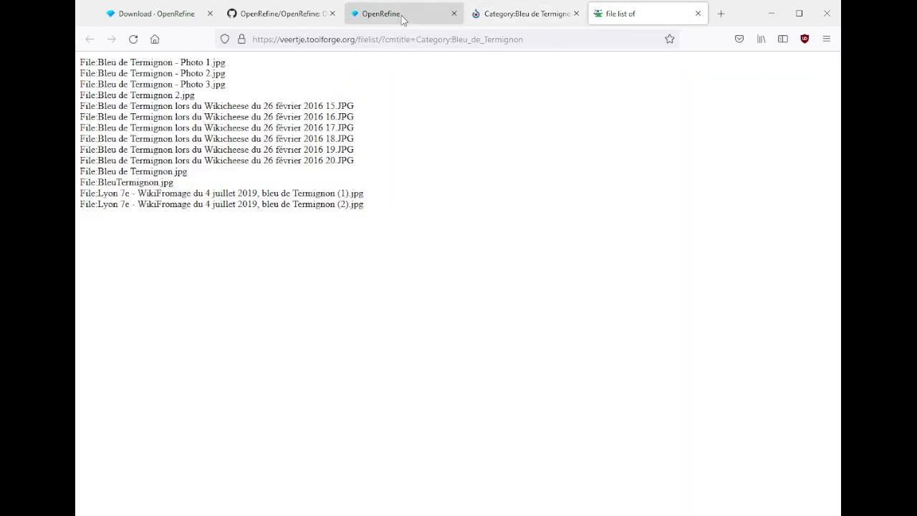
- Switch to OpenRefine, paste the copied file names as clipboard data for a new project and continue to the parsing options
click(402, 20)
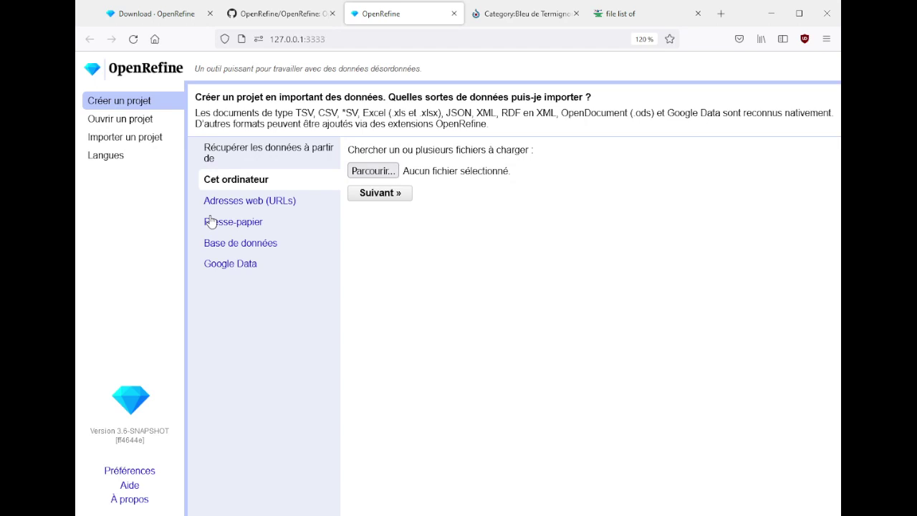
click(211, 221)
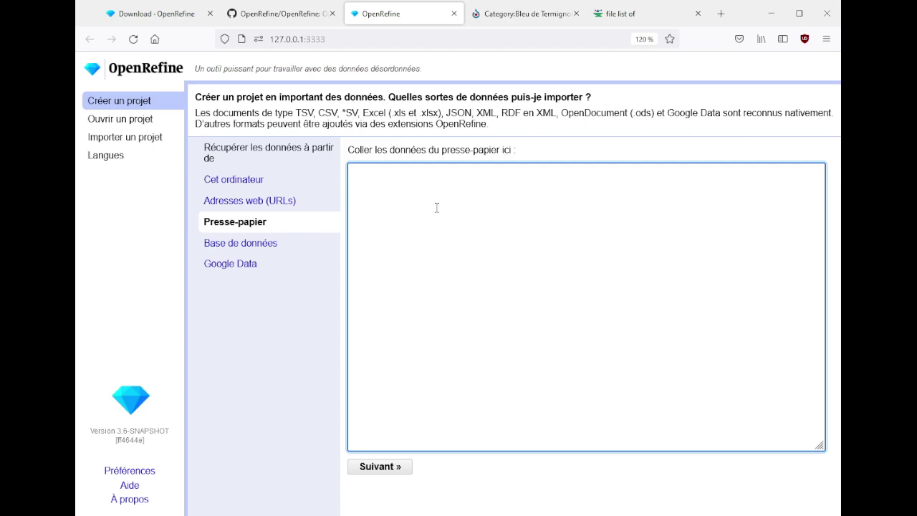
key(ctrl+v)
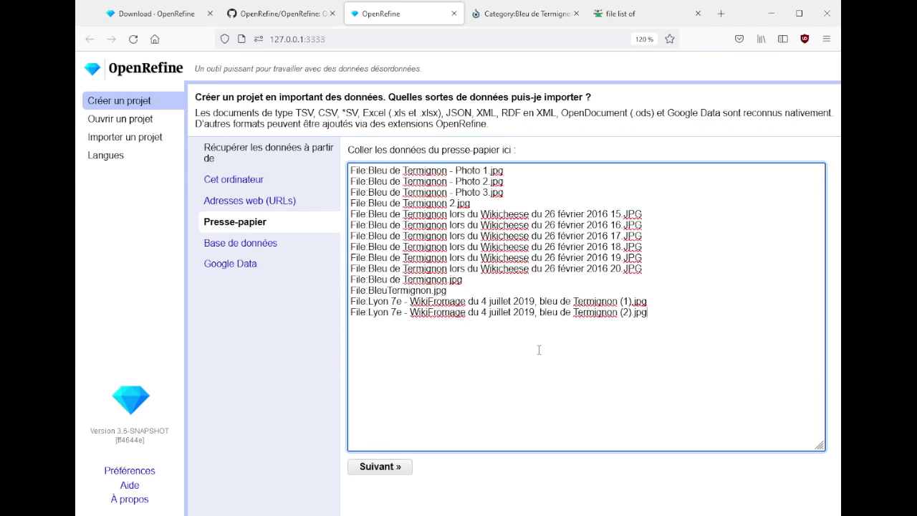
click(370, 467)
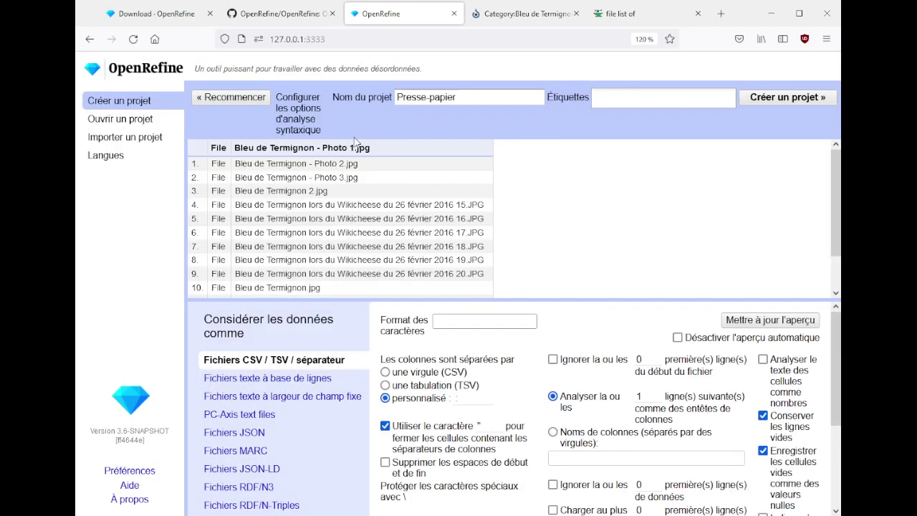
- Set the number of column header lines to 0 and the column separator to tabulation (TSV)
drag(381, 153, 205, 147)
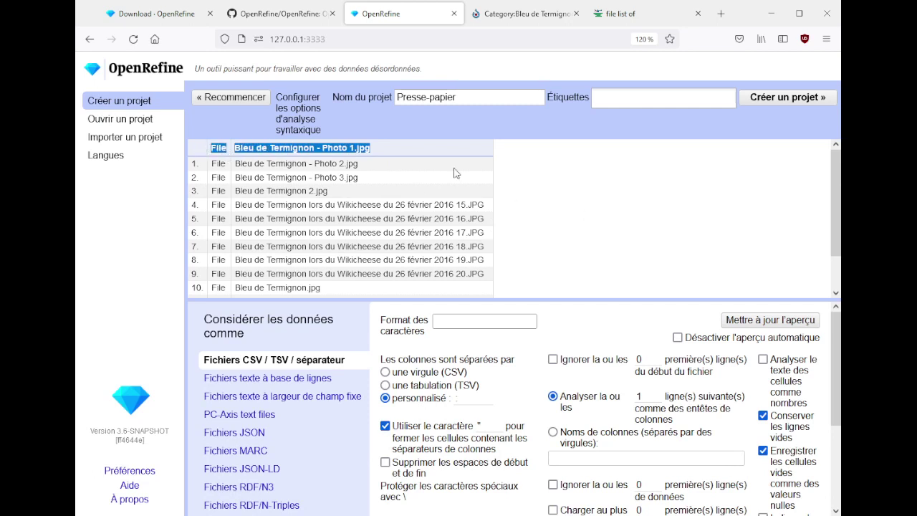
click(558, 218)
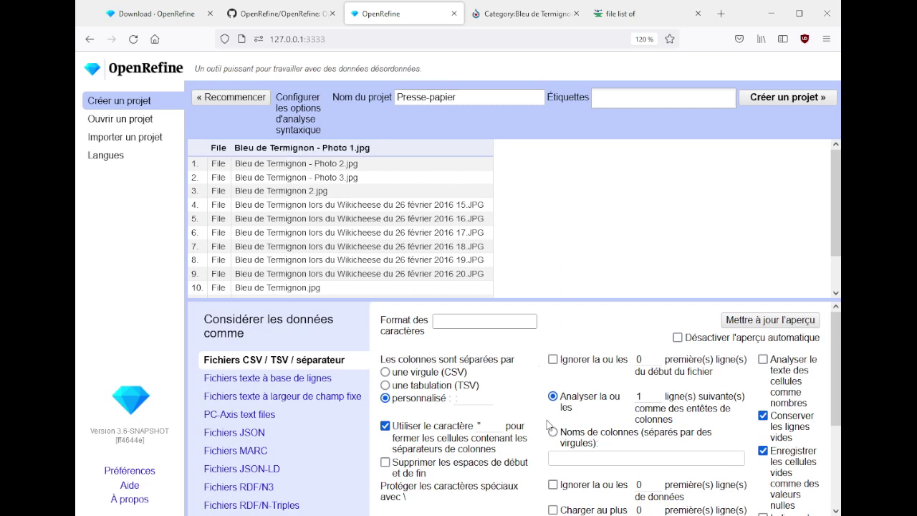
click(654, 394)
key(Tab)
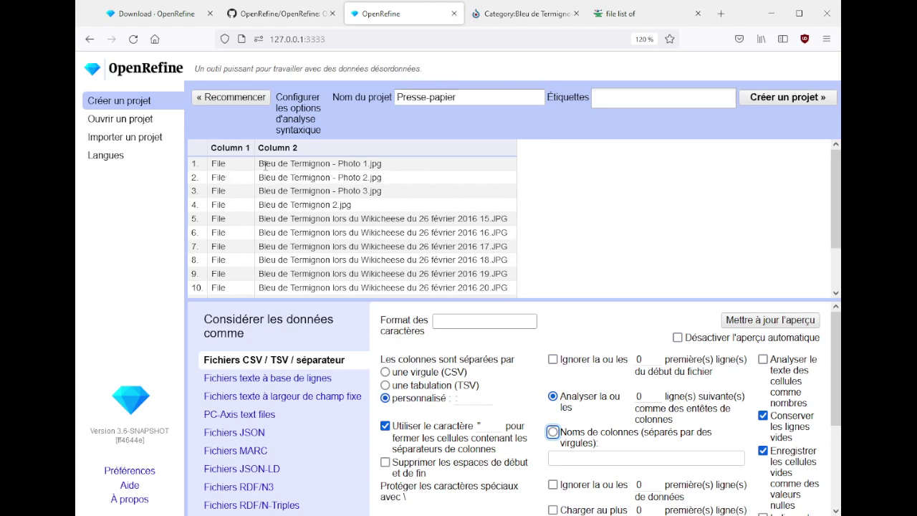
click(385, 385)
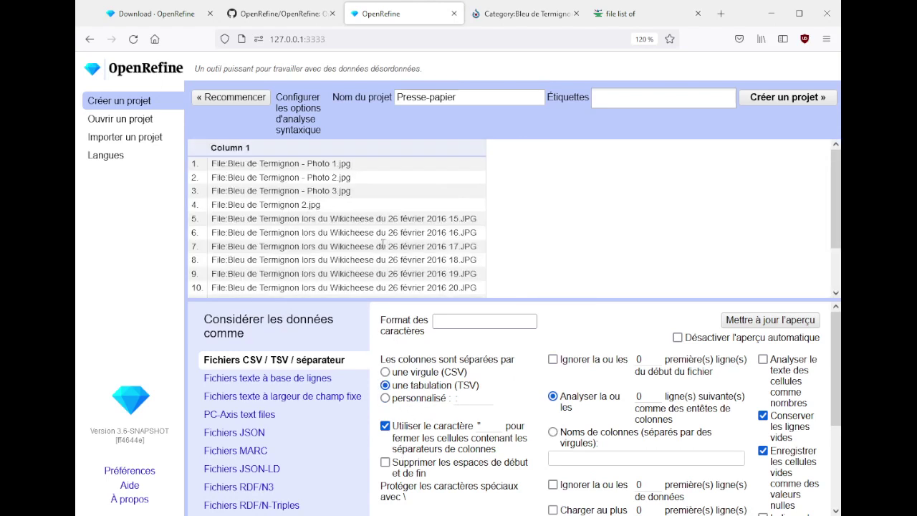
- Name the project Termignon, check the file list preview and create the project
drag(479, 105, 323, 104)
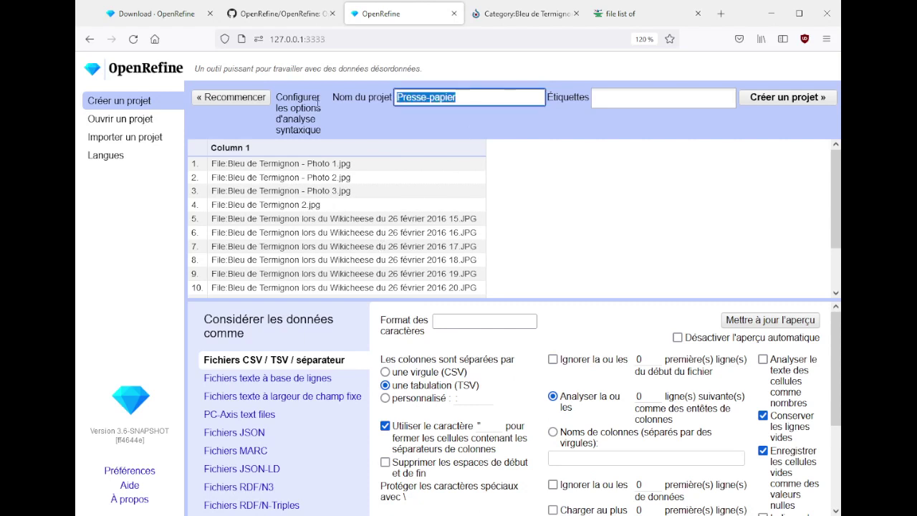
text(ermignon)
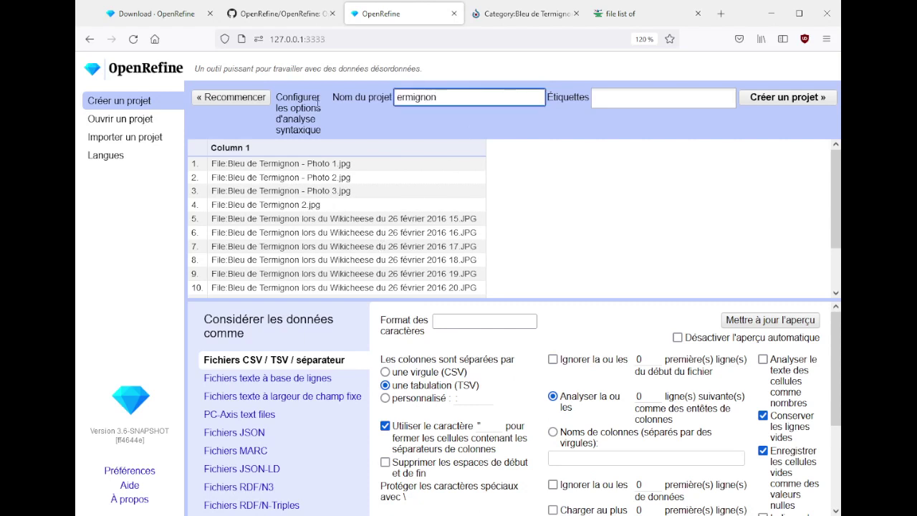
key(Home)
text(T)
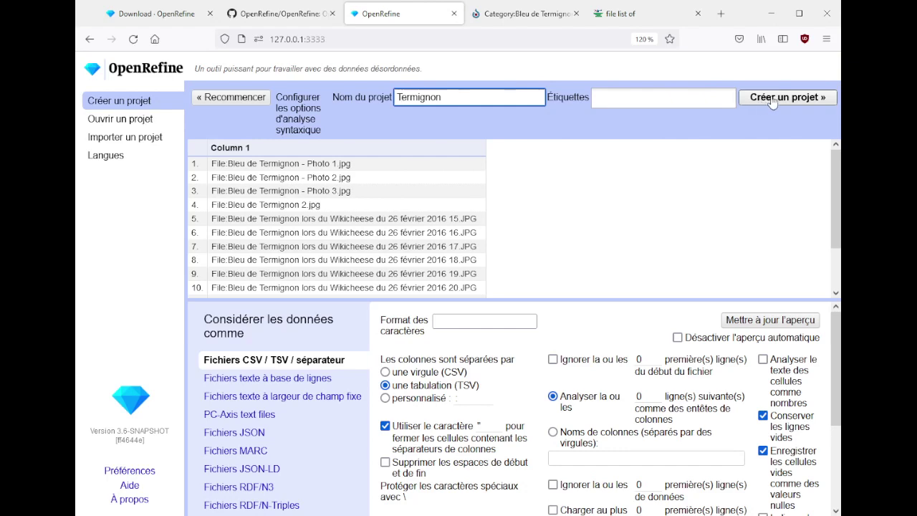
click(633, 212)
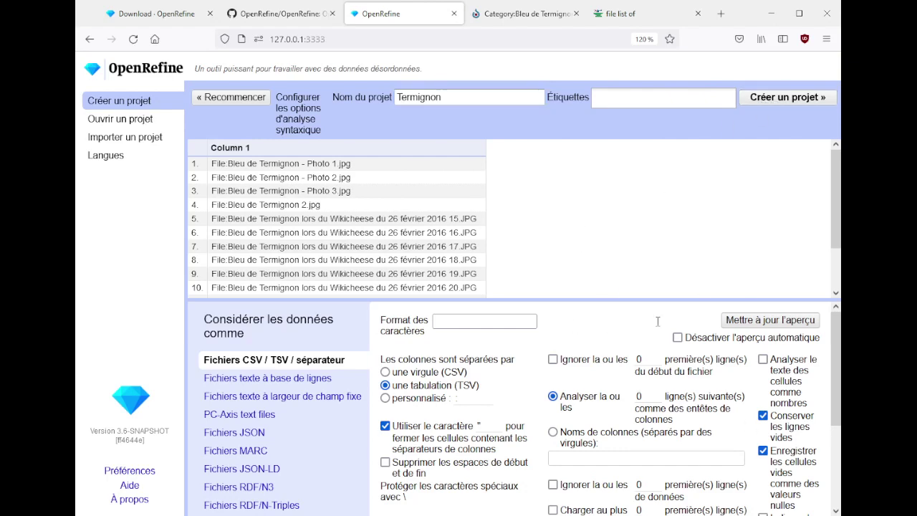
scroll(581, 273, down, 2)
scroll(556, 356, down, 3)
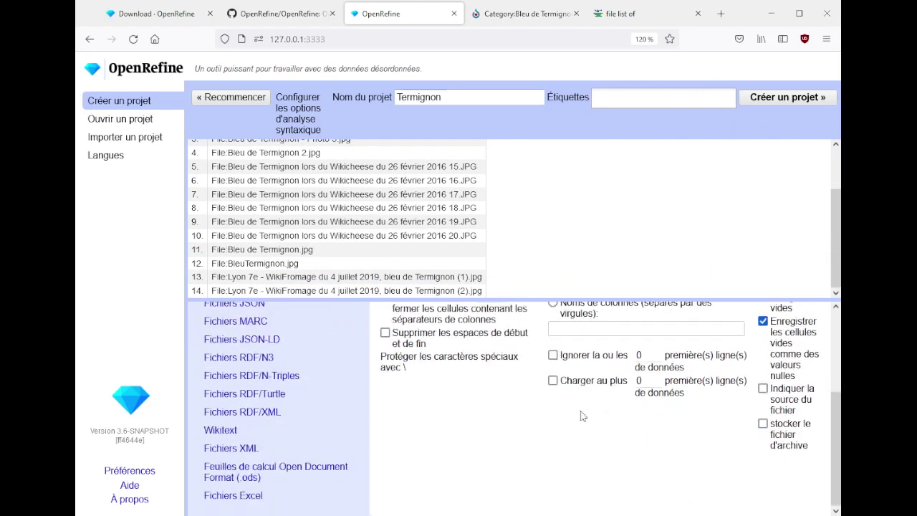
scroll(642, 373, up, 3)
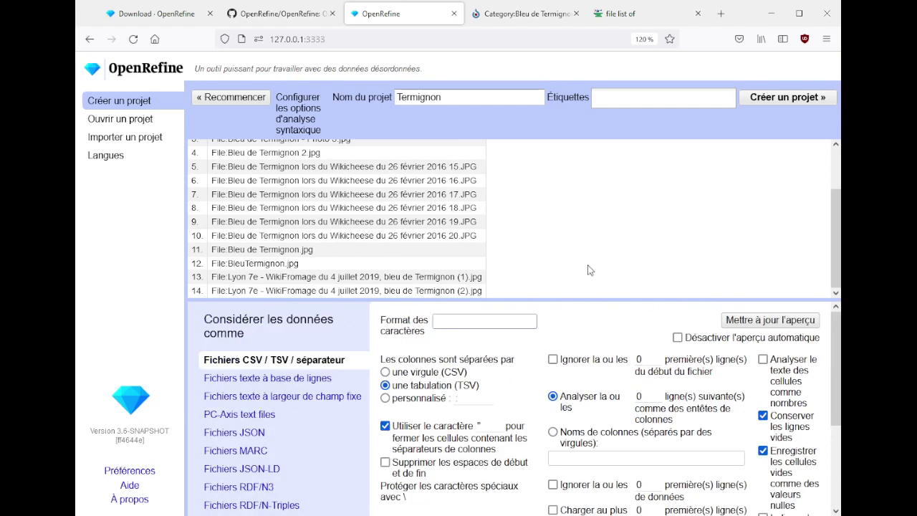
scroll(600, 239, up, 2)
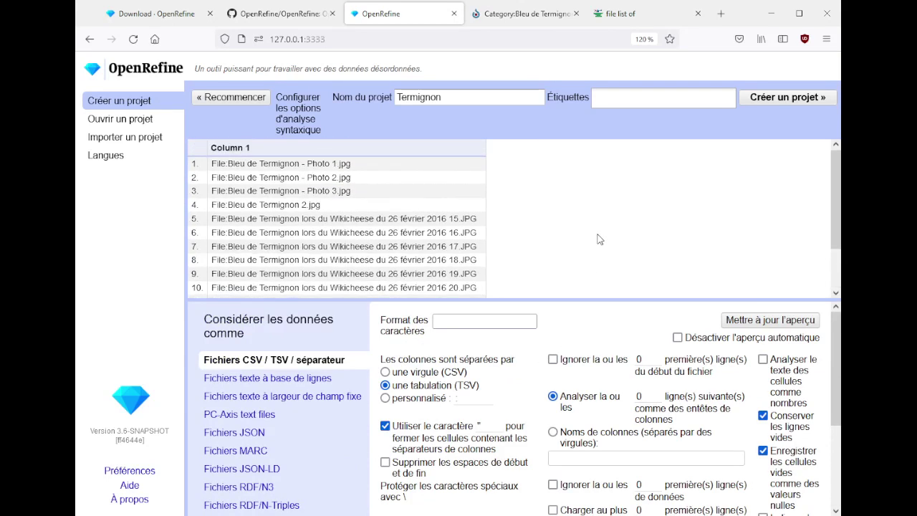
click(784, 101)
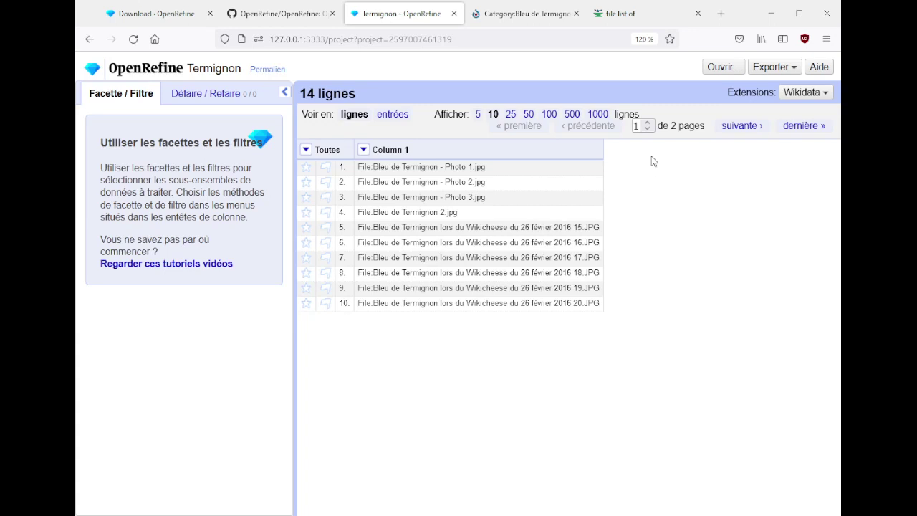
- Show 25 rows per page and start reconciling Column 1 with the Wikimedia Commons (fr) service
click(512, 118)
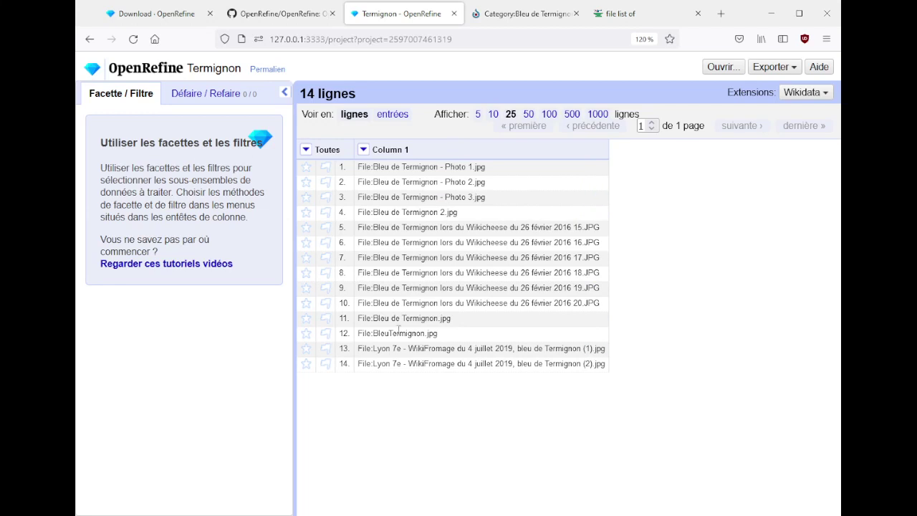
click(367, 151)
mouse_move(389, 303)
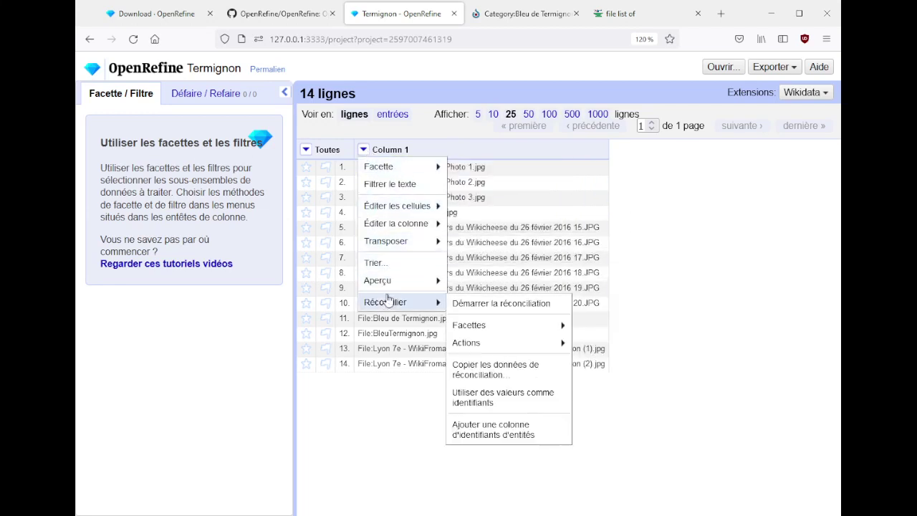
click(482, 308)
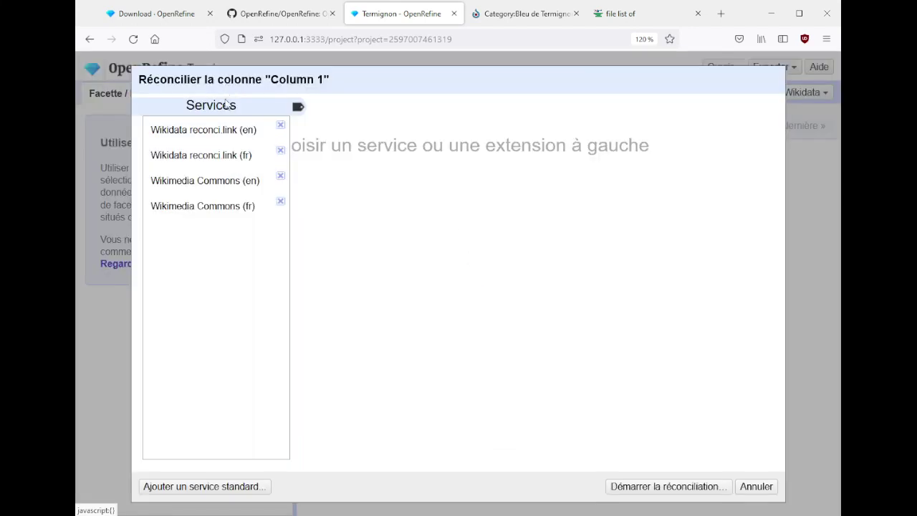
click(202, 208)
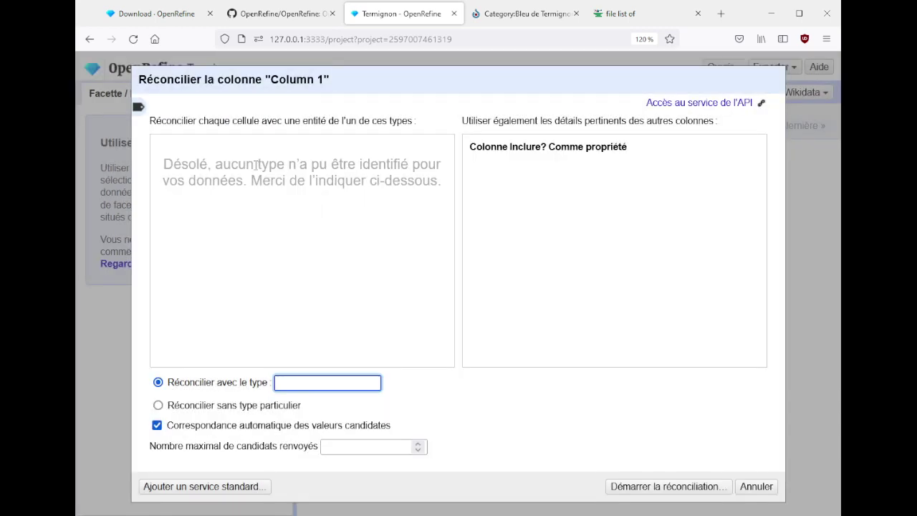
- Choose reconciliation without a particular type, keep automatic matching and run the reconciliation of Column 1
drag(162, 165, 443, 182)
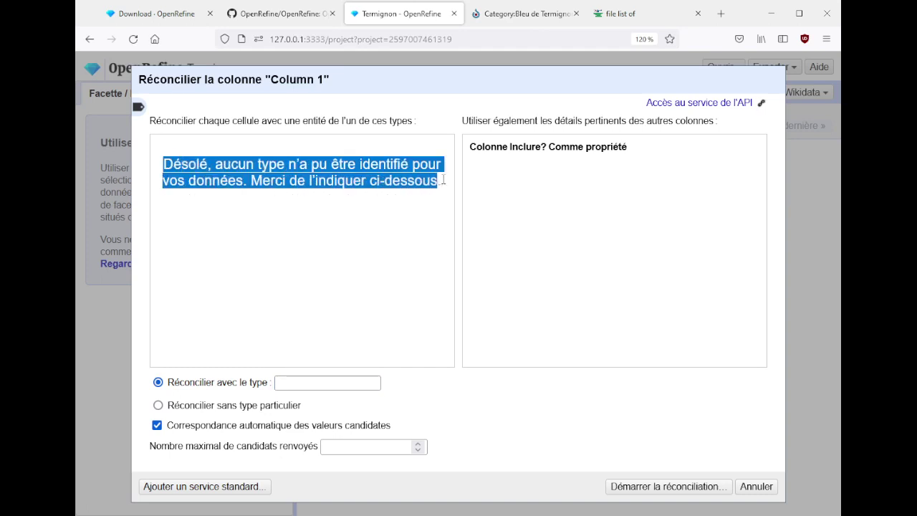
click(385, 270)
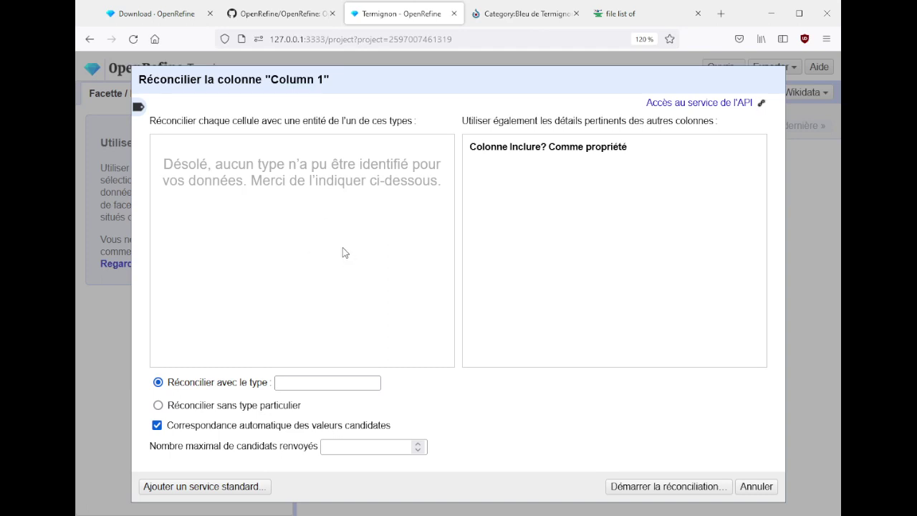
click(159, 405)
click(157, 382)
click(158, 405)
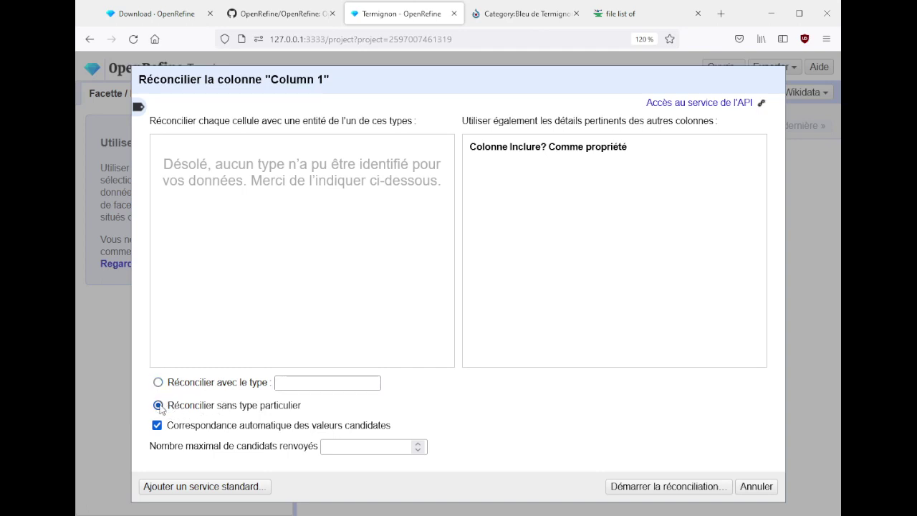
click(654, 491)
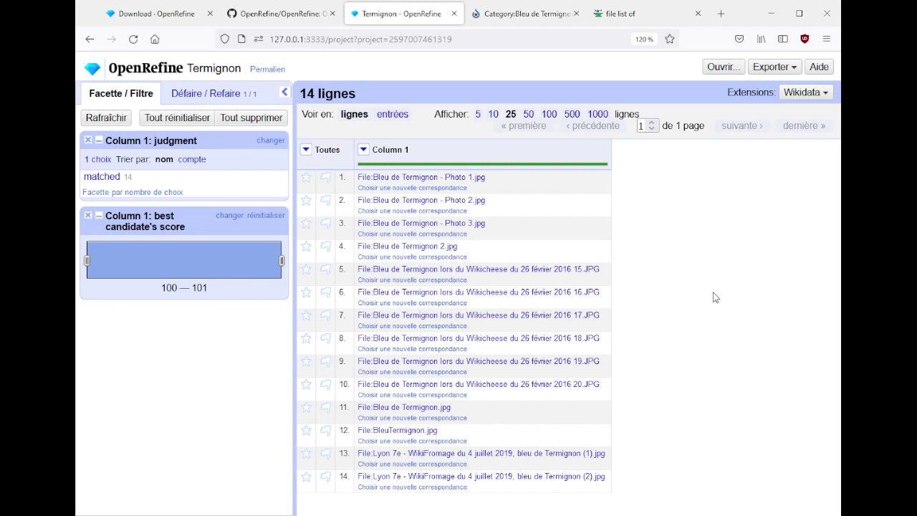
mouse_move(575, 270)
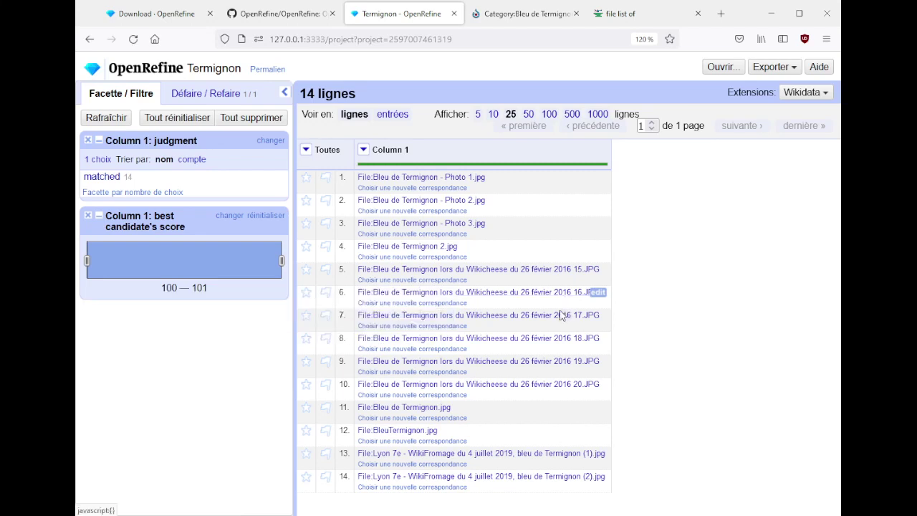
mouse_move(561, 317)
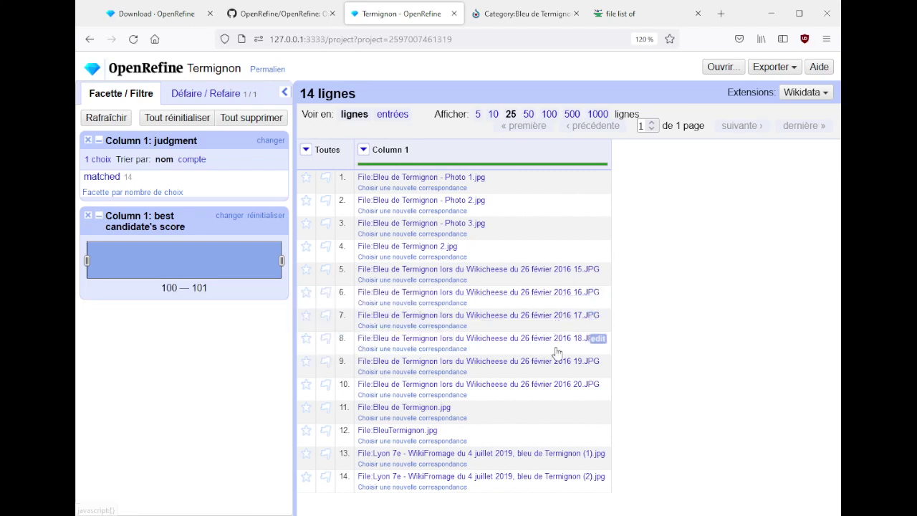
mouse_move(556, 347)
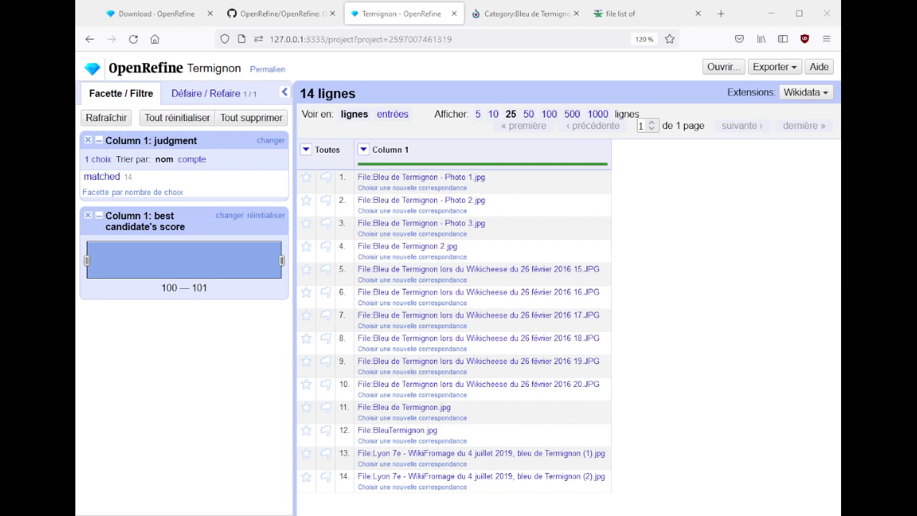
- Open the Special:SuggestedTags page of Wikimedia Commons in a new browser tab
key(ctrl+t)
text(comm)
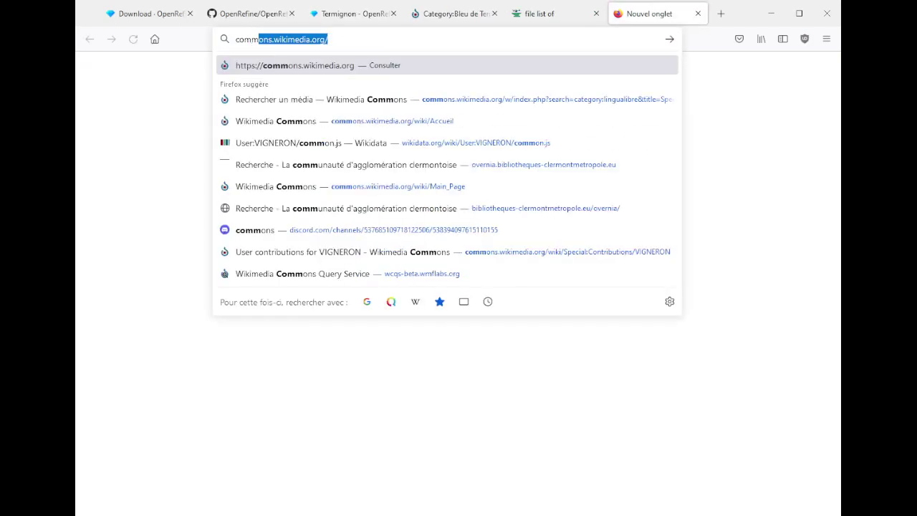
key(Right)
text(wiki/)
text(commons:Special:SuggestedTags])
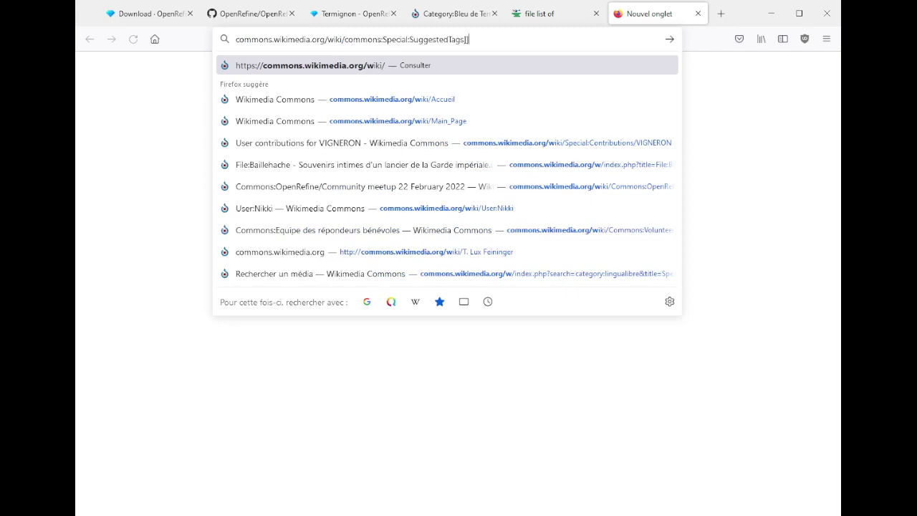
key(Return)
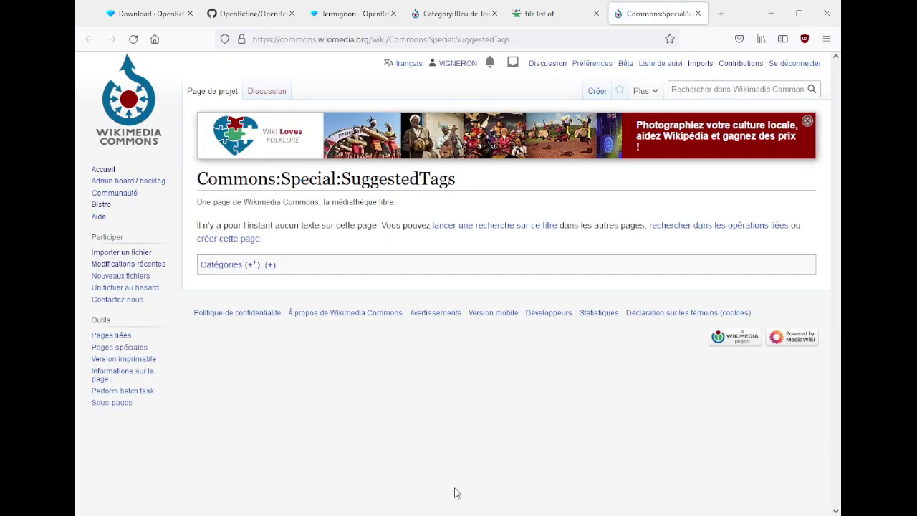
double_click(408, 40)
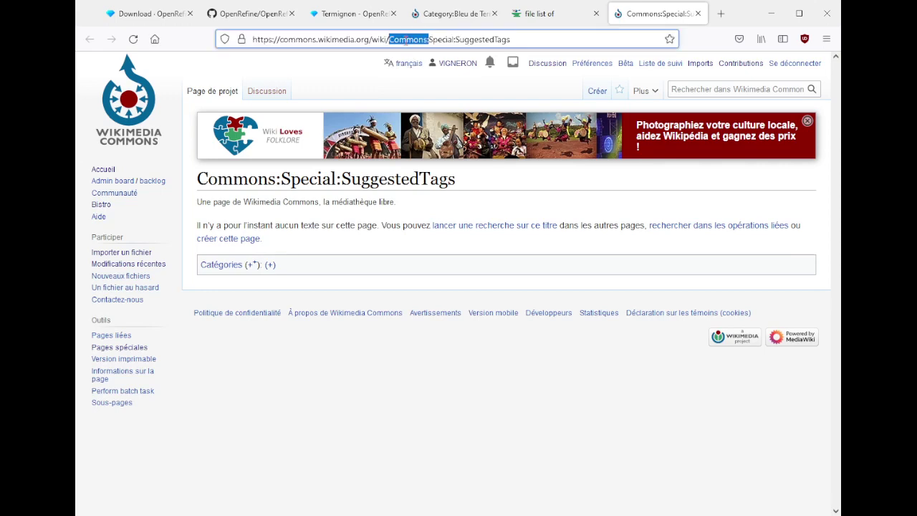
key(Delete)
key(Delete)
key(Return)
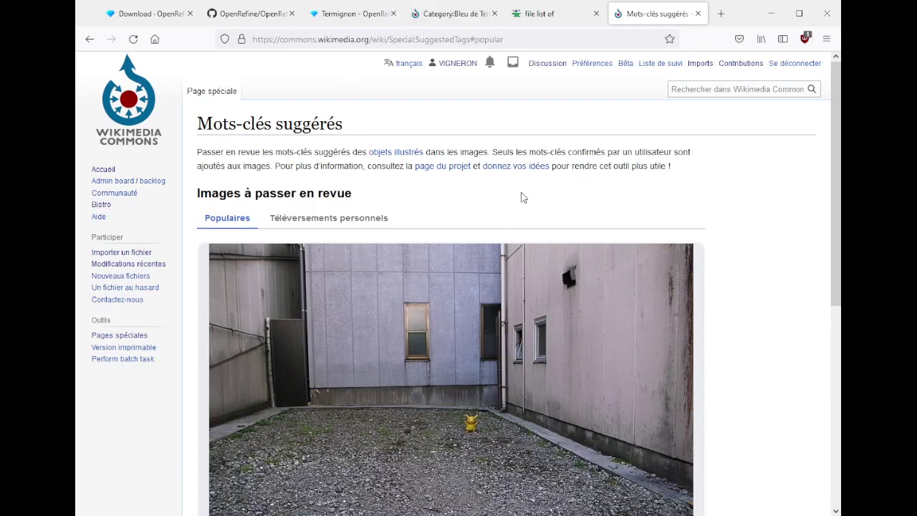
- Examine the keywords suggested for the image R1099107 - Flickr - udono.jpg and look at the dialog for adding a custom keyword
scroll(519, 201, down, 3)
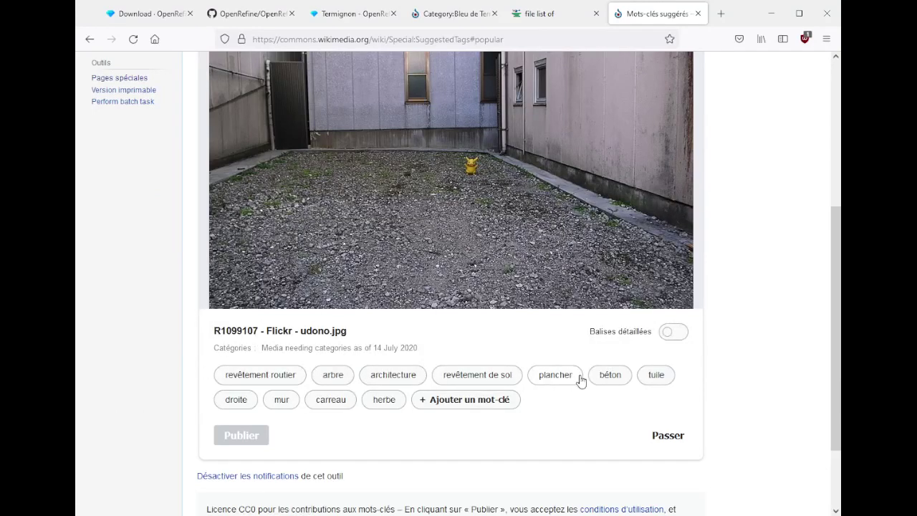
scroll(485, 240, up, 3)
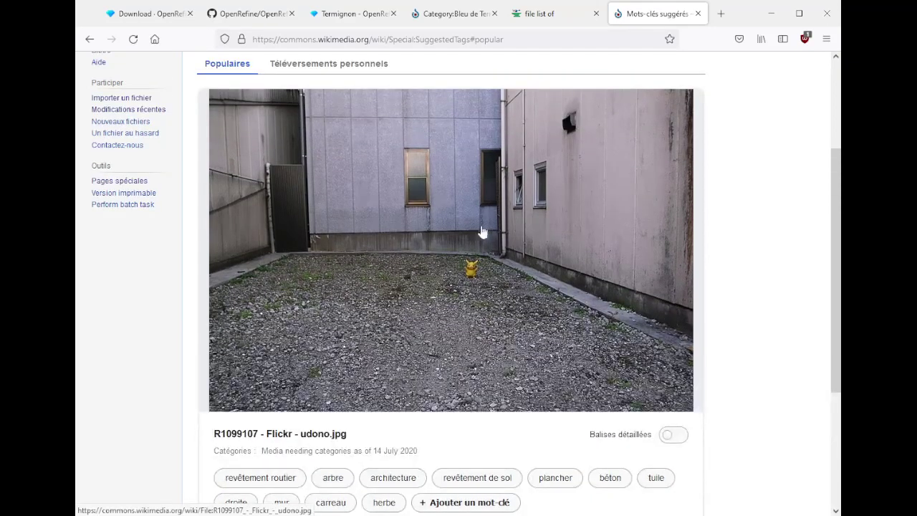
scroll(494, 240, down, 3)
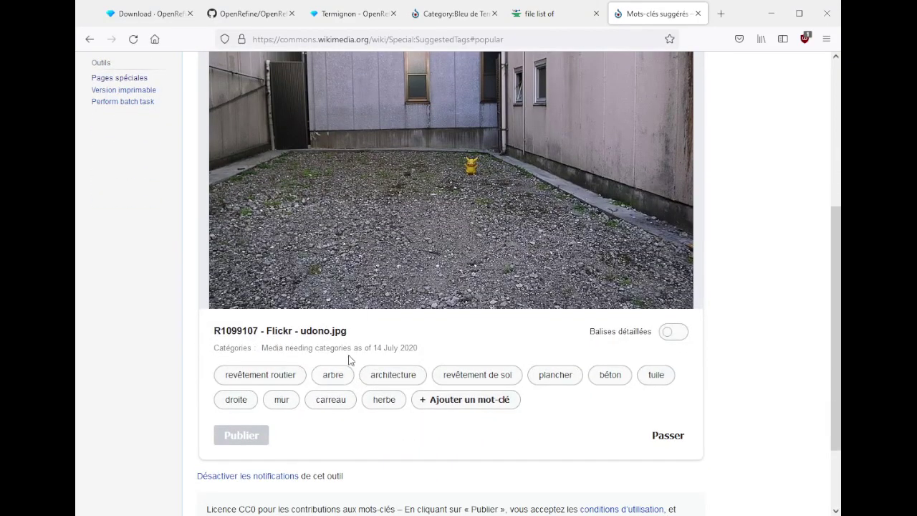
scroll(351, 360, up, 2)
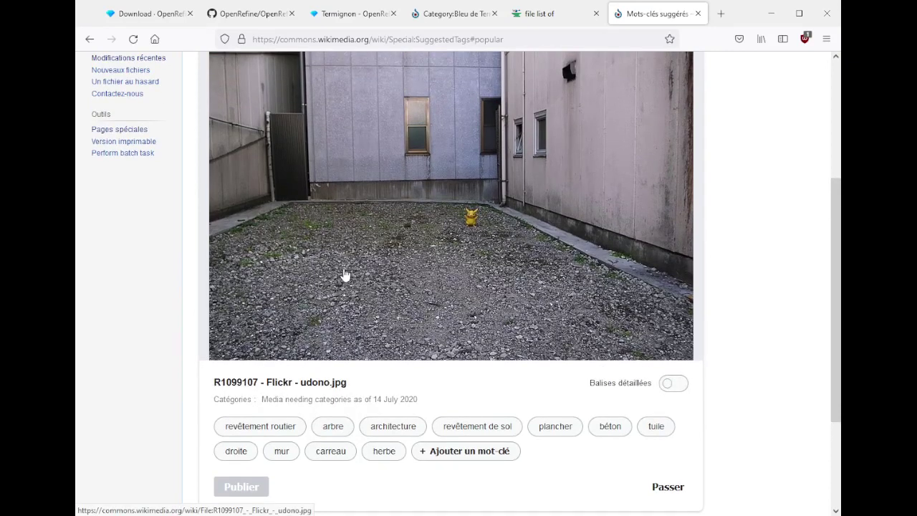
scroll(344, 275, down, 2)
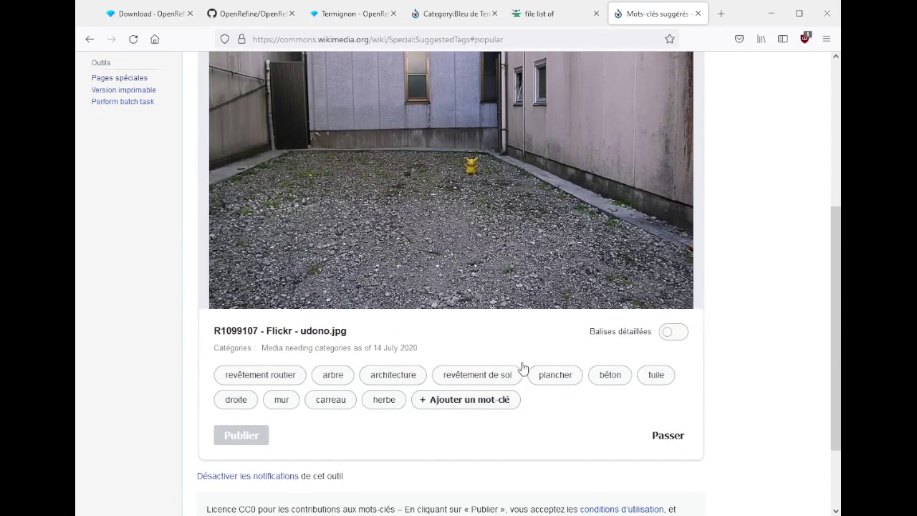
click(492, 400)
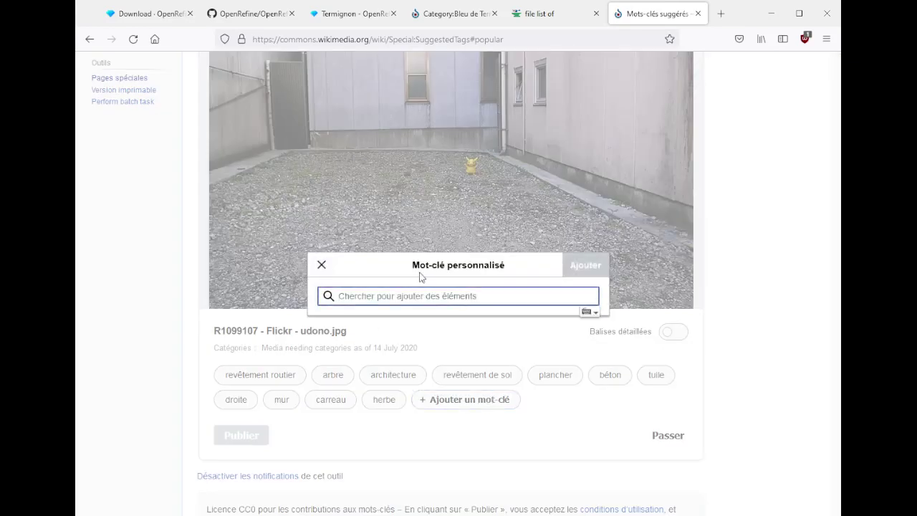
click(326, 271)
scroll(359, 301, up, 5)
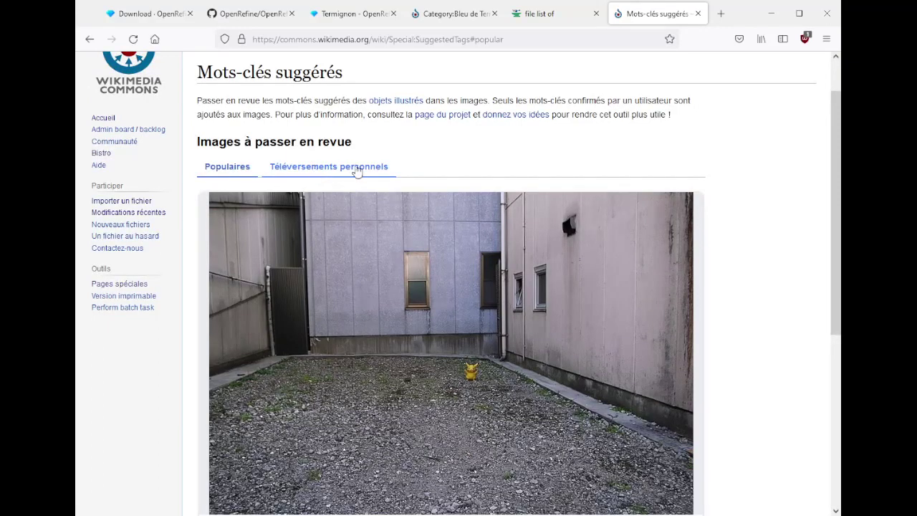
- Compare the content of the courtyard picture with its suggested keywords and categories
scroll(446, 327, down, 3)
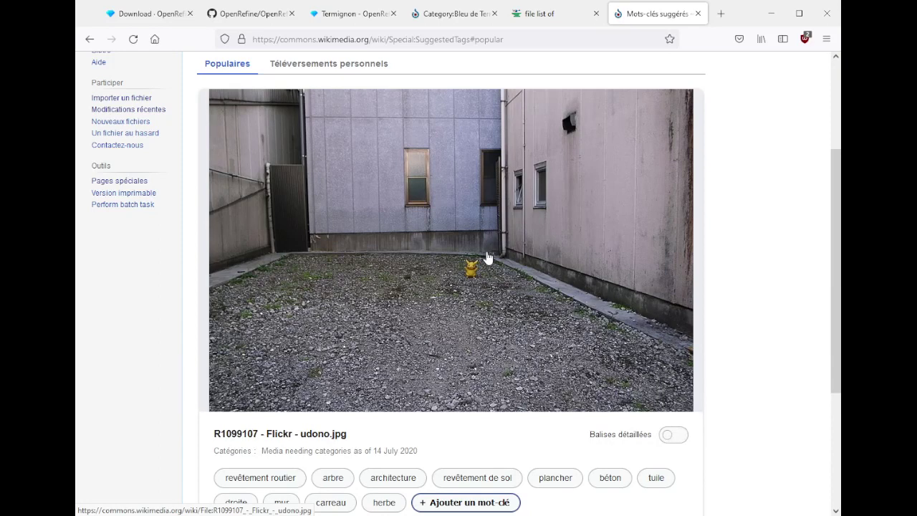
scroll(452, 294, down, 3)
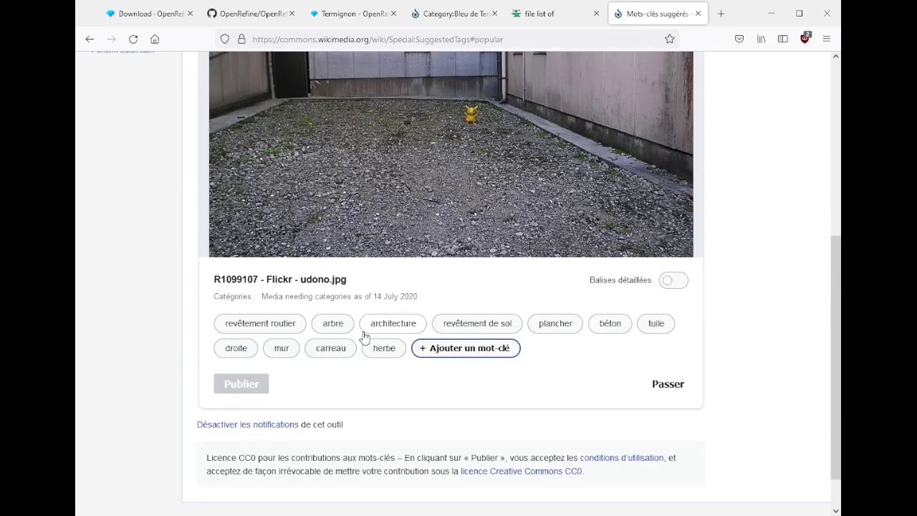
scroll(365, 337, up, 3)
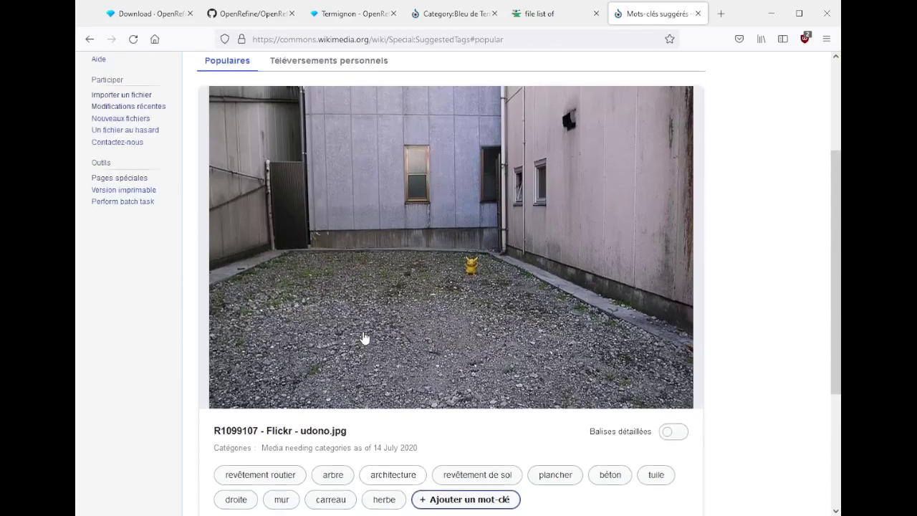
scroll(383, 324, down, 1)
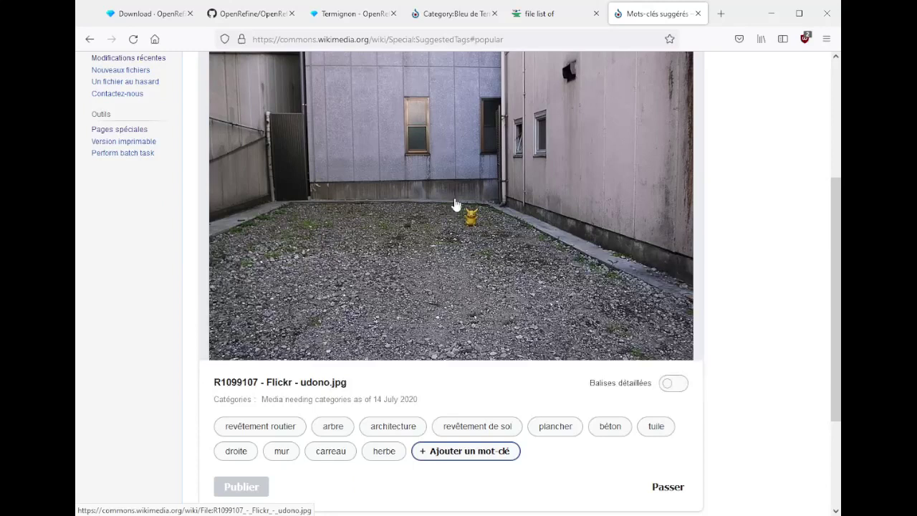
scroll(421, 282, down, 1)
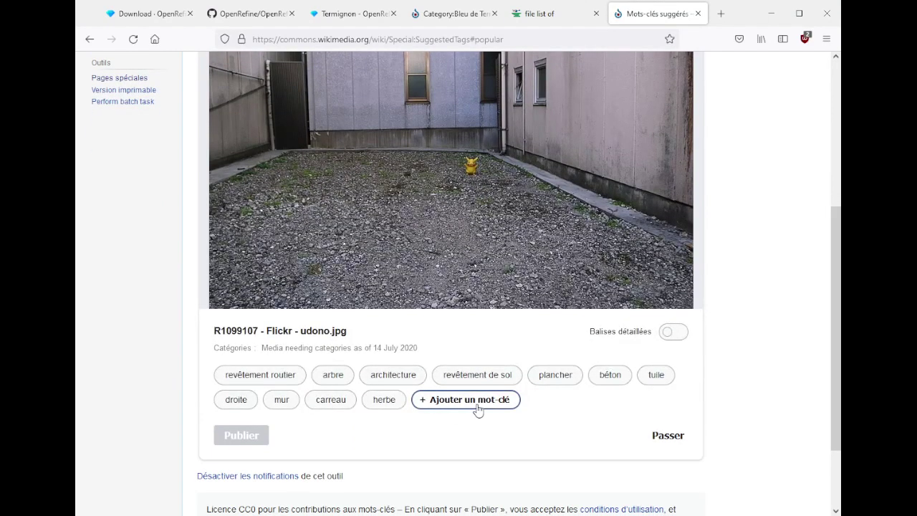
scroll(478, 410, up, 4)
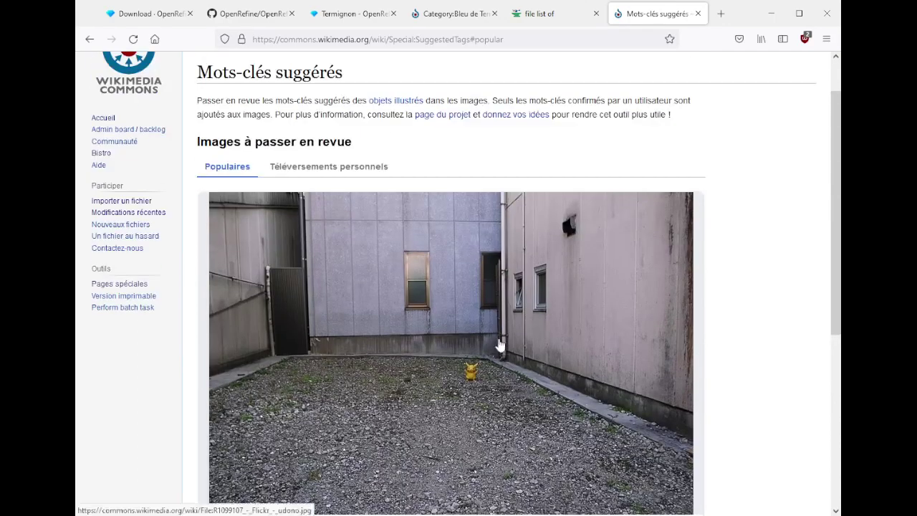
scroll(498, 343, down, 3)
scroll(453, 259, up, 3)
- Open the file page of R1099107 - Flickr - udono.jpg, check its description, metadata and categories, and close it
click(453, 259)
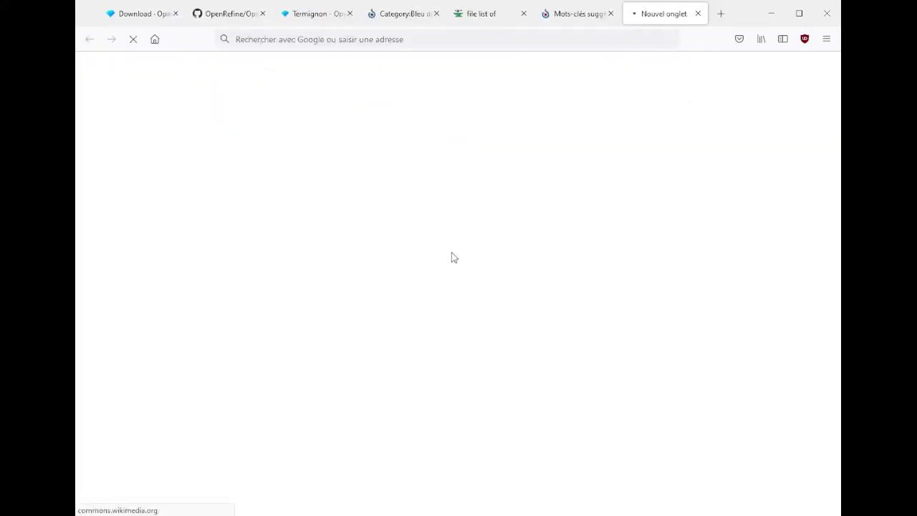
scroll(479, 272, down, 6)
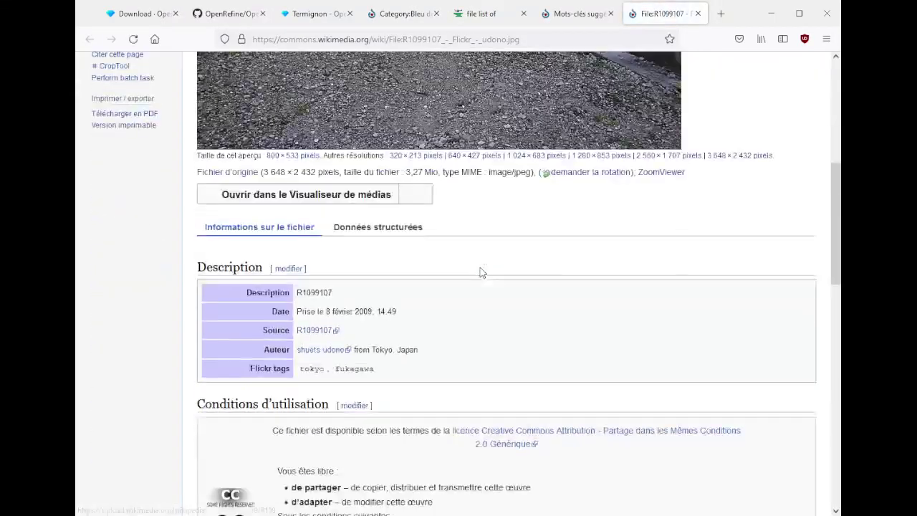
scroll(374, 329, down, 11)
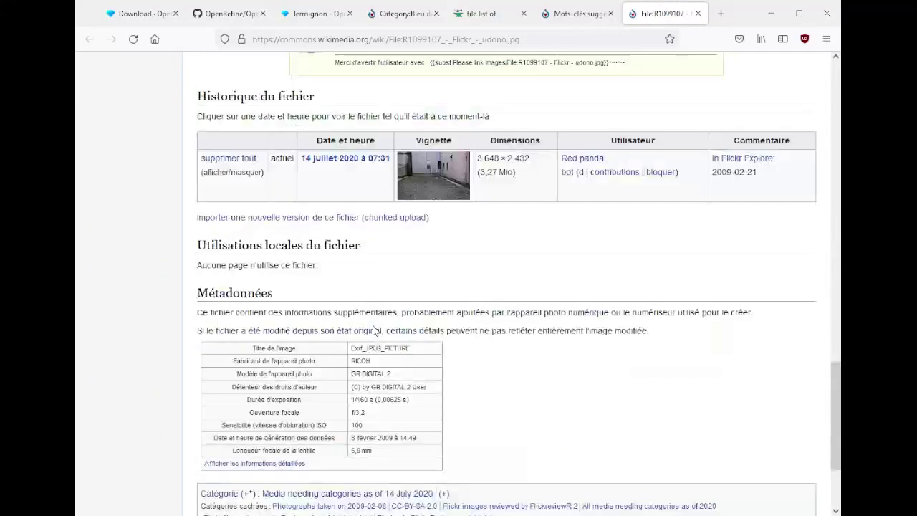
scroll(374, 330, down, 3)
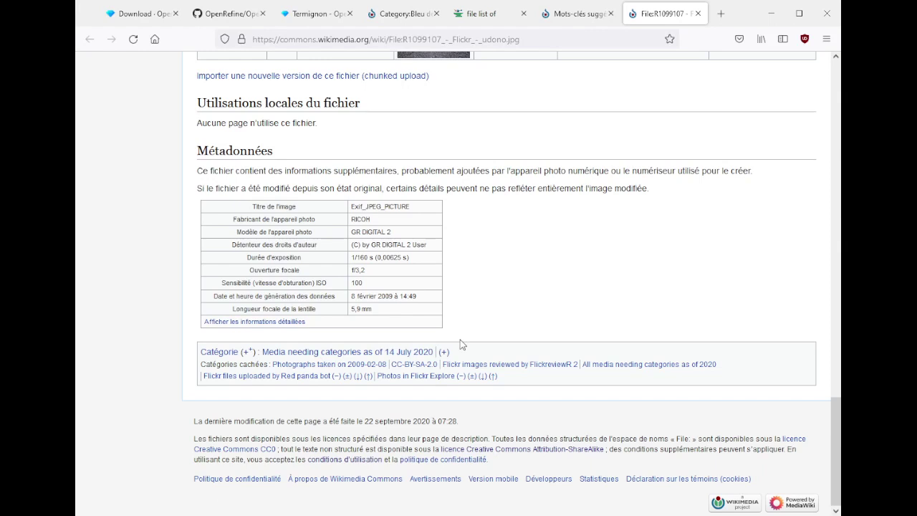
middle_click(650, 23)
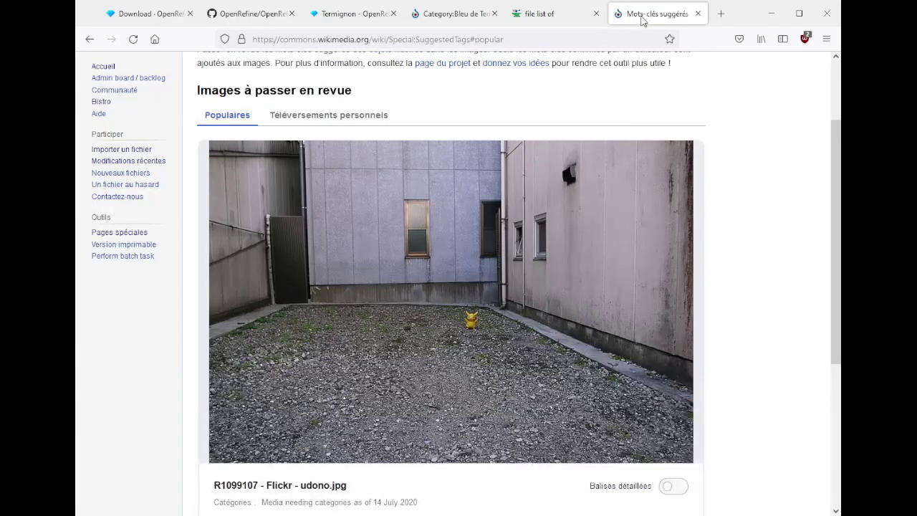
- Close the suggested keywords and file list tabs and return to the Termignon project in OpenRefine
scroll(571, 91, up, 3)
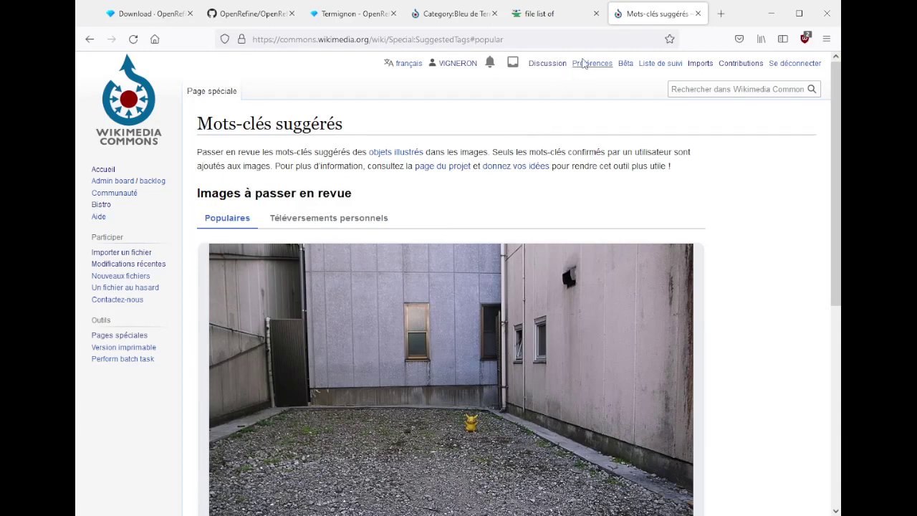
middle_click(636, 13)
click(395, 14)
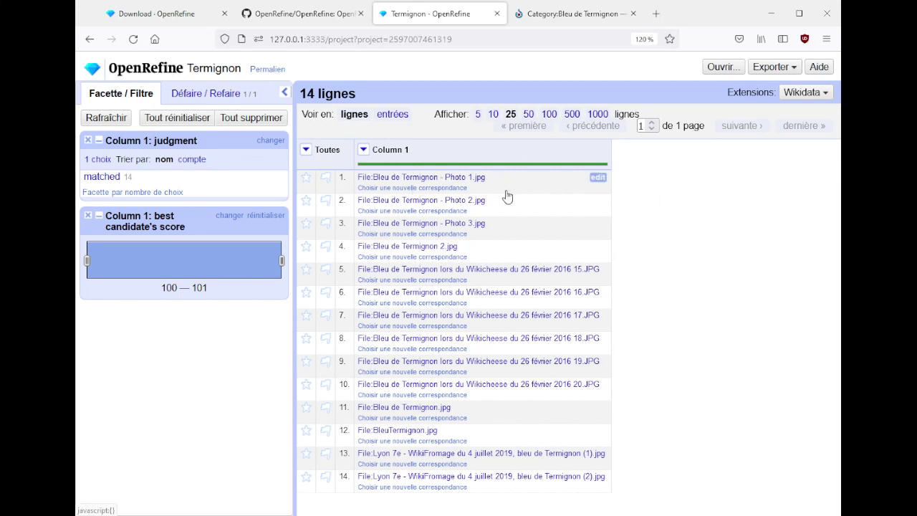
- Open the Commons page of File:Bleu de Termignon - Photo 1.jpg from its reconciled cell and show its structured data
mouse_move(456, 185)
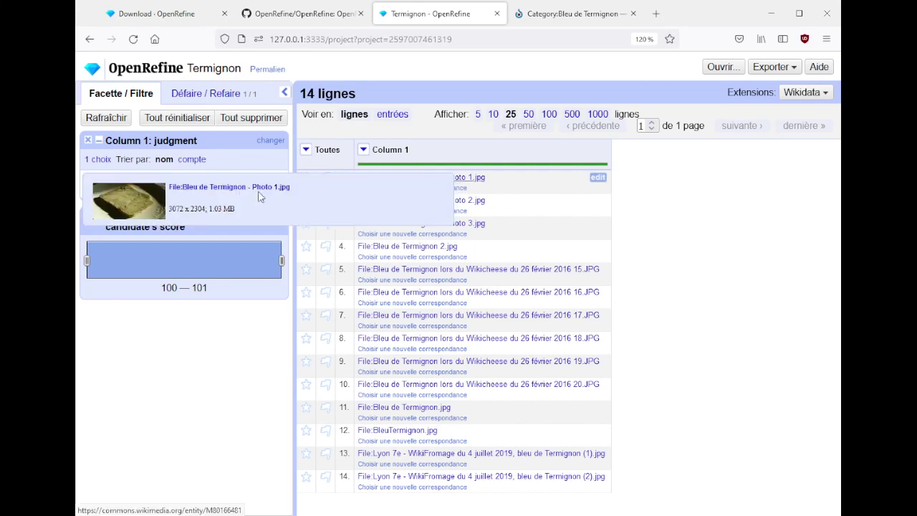
click(472, 180)
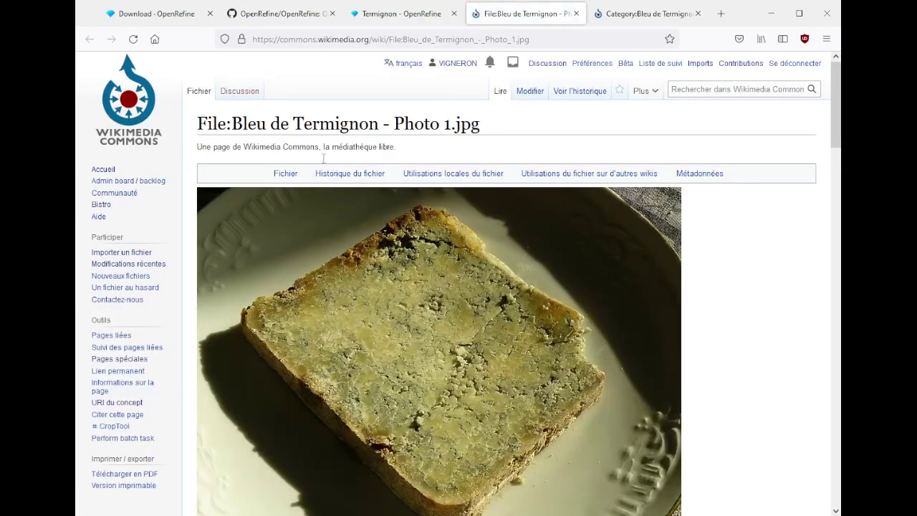
scroll(373, 279, down, 5)
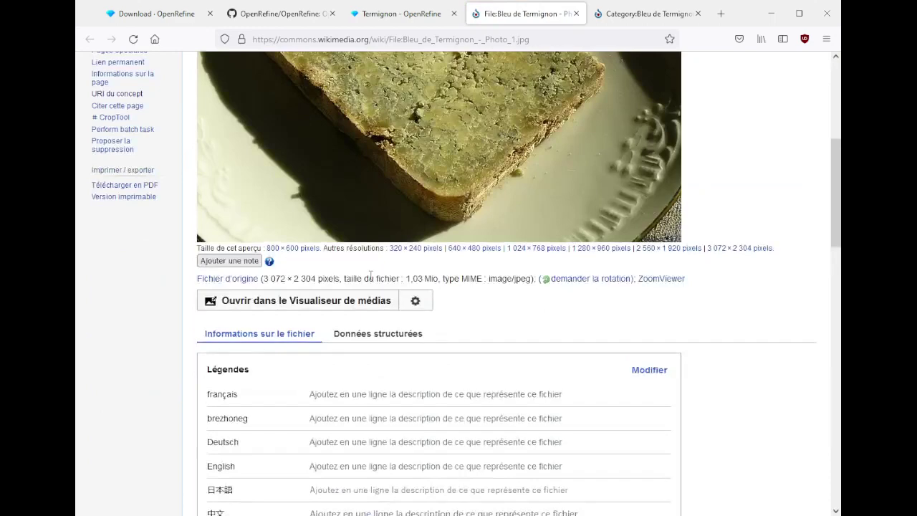
click(370, 335)
scroll(457, 372, down, 3)
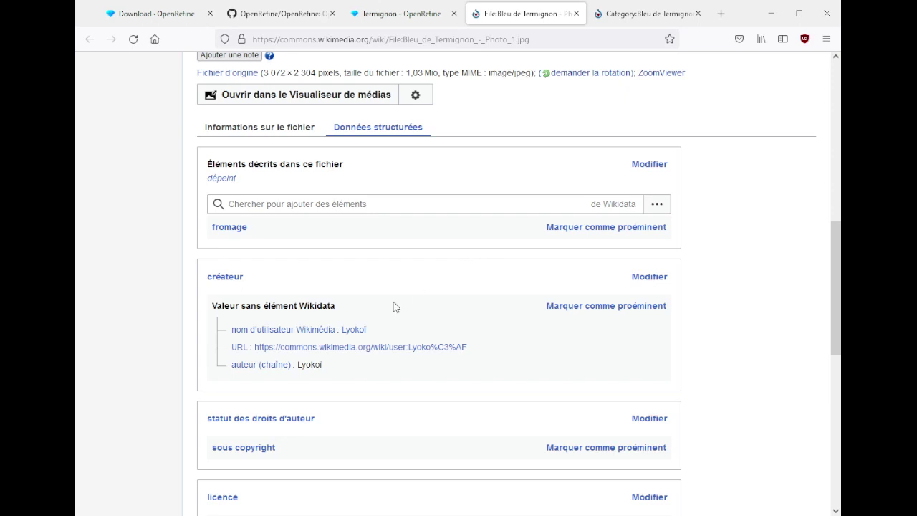
- Review the file's creator, copyright, licence, date, camera and source statements, and close the file page
drag(377, 334, 348, 335)
click(136, 259)
scroll(133, 271, down, 4)
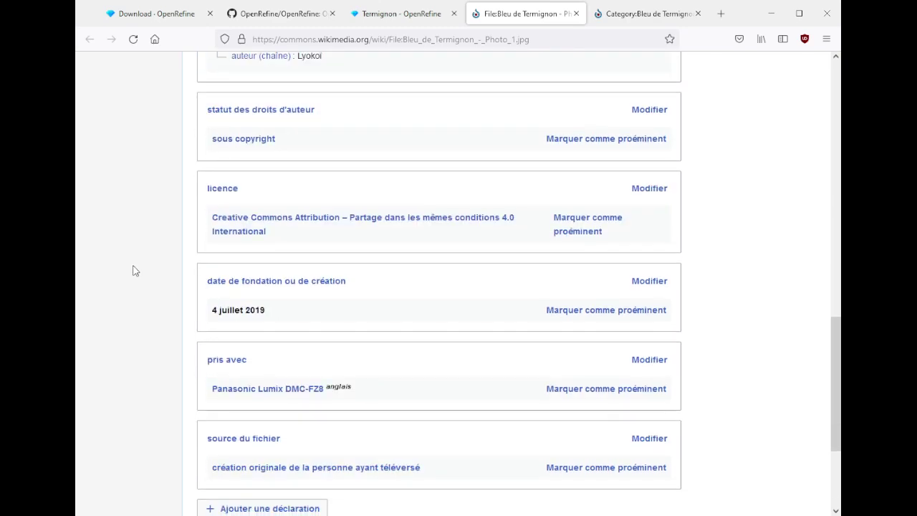
scroll(136, 270, up, 7)
scroll(138, 271, up, 4)
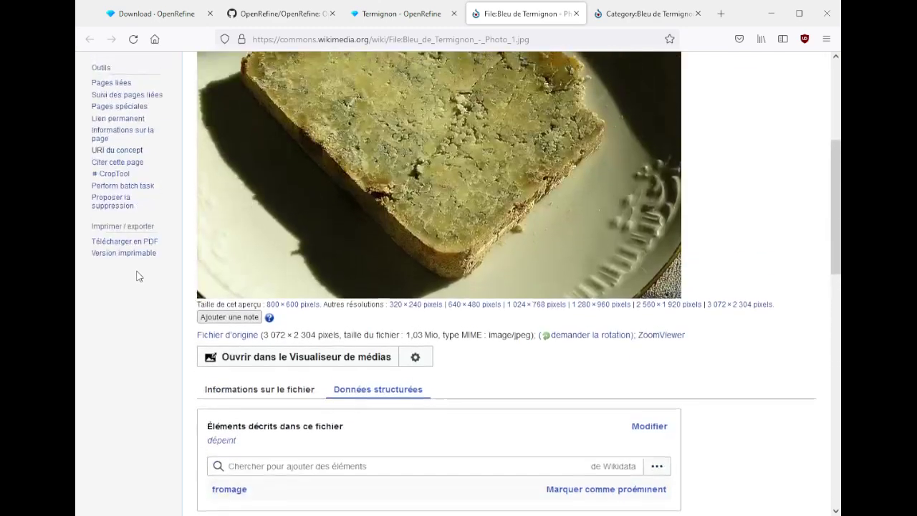
scroll(467, 157, up, 1)
scroll(467, 185, up, 1)
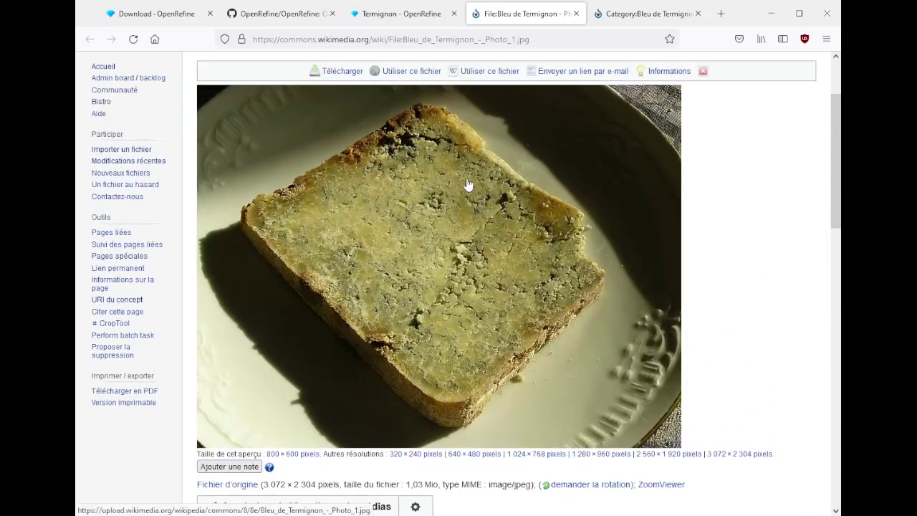
middle_click(513, 12)
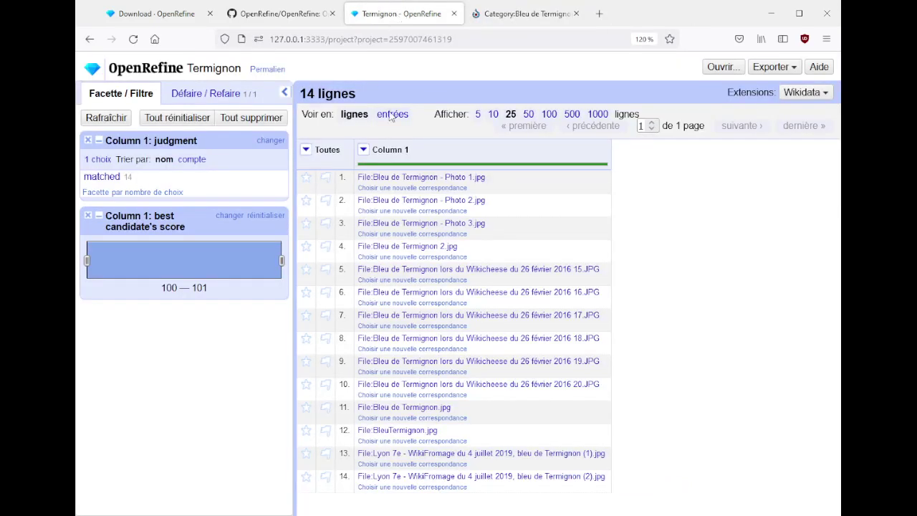
- Try to add dépeint and créateur columns from the reconciled values of Column 1
click(363, 152)
mouse_move(371, 303)
mouse_move(380, 224)
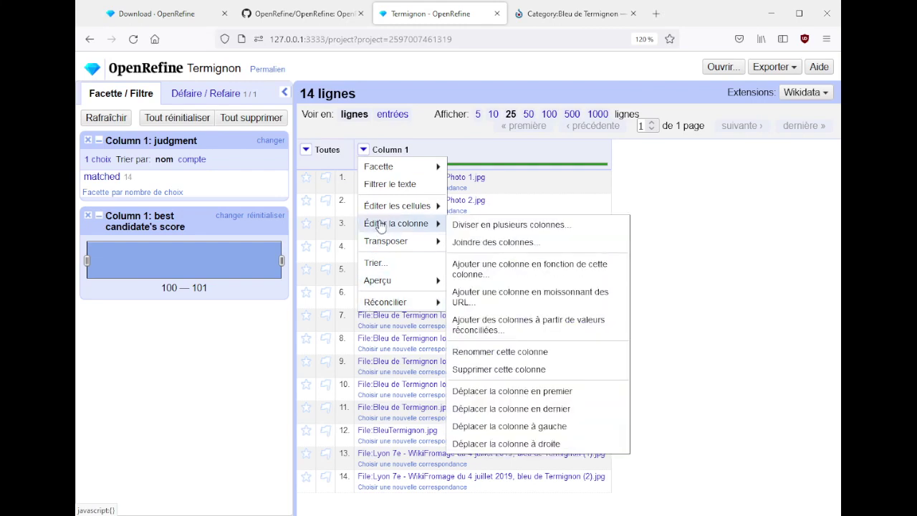
click(556, 329)
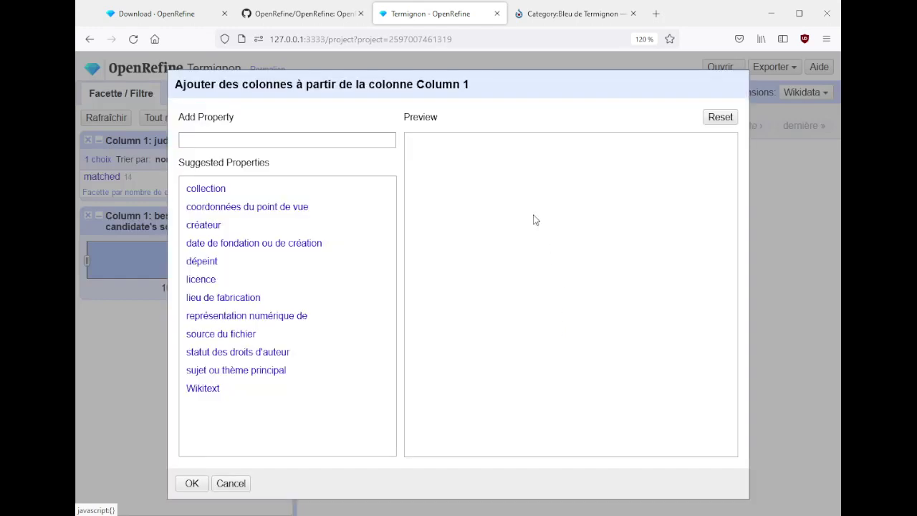
click(205, 262)
click(214, 230)
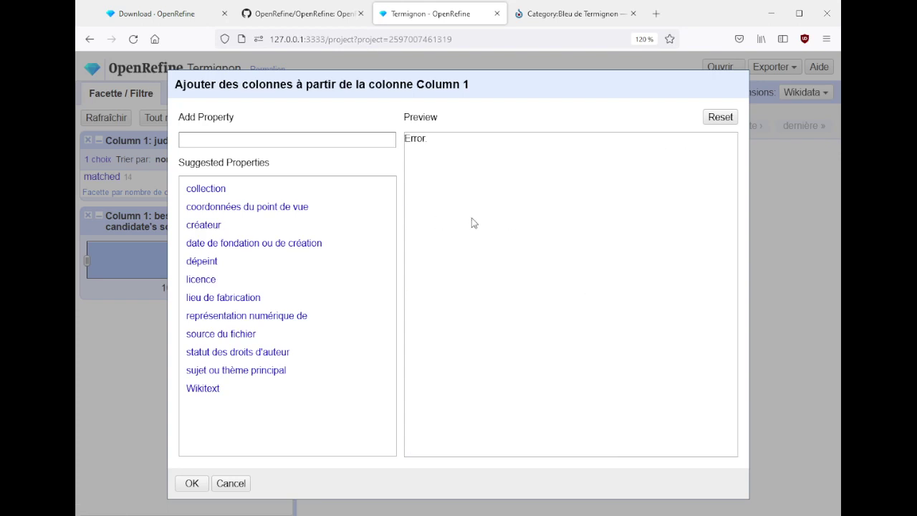
click(192, 484)
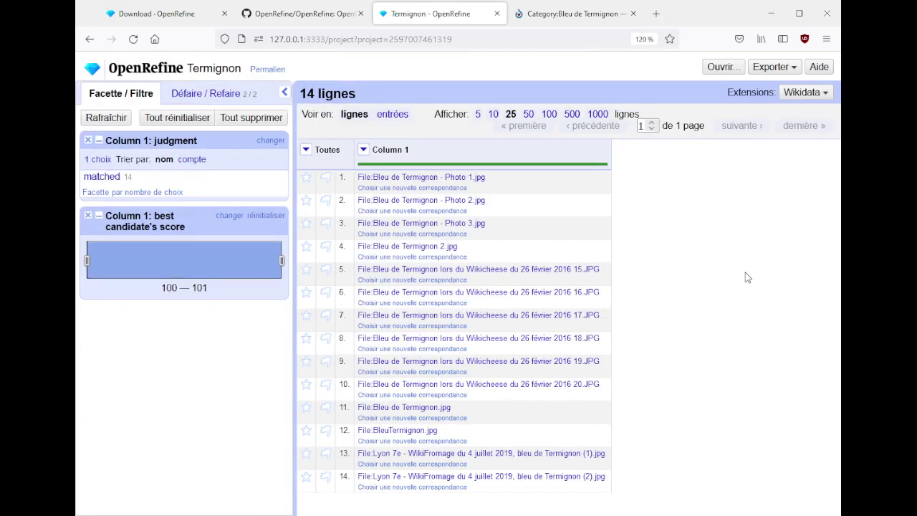
- Remove the judgment and best candidate's score facets and collapse the facet area
click(88, 141)
click(88, 142)
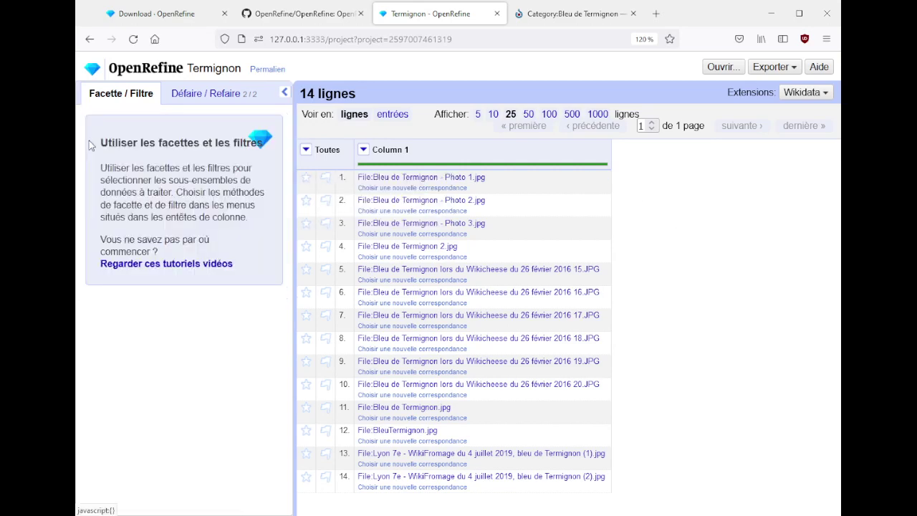
click(284, 94)
- Add a dépeint column from the reconciled values of Column 1
click(146, 139)
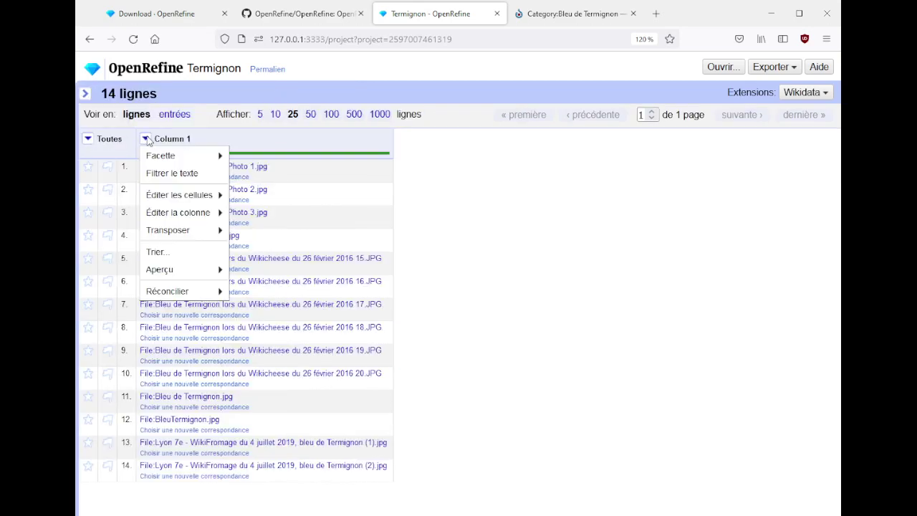
mouse_move(185, 210)
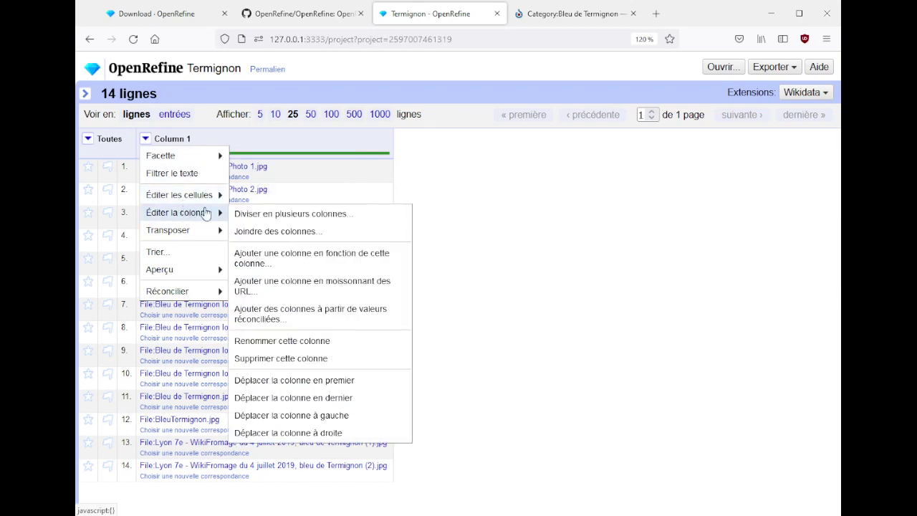
click(270, 317)
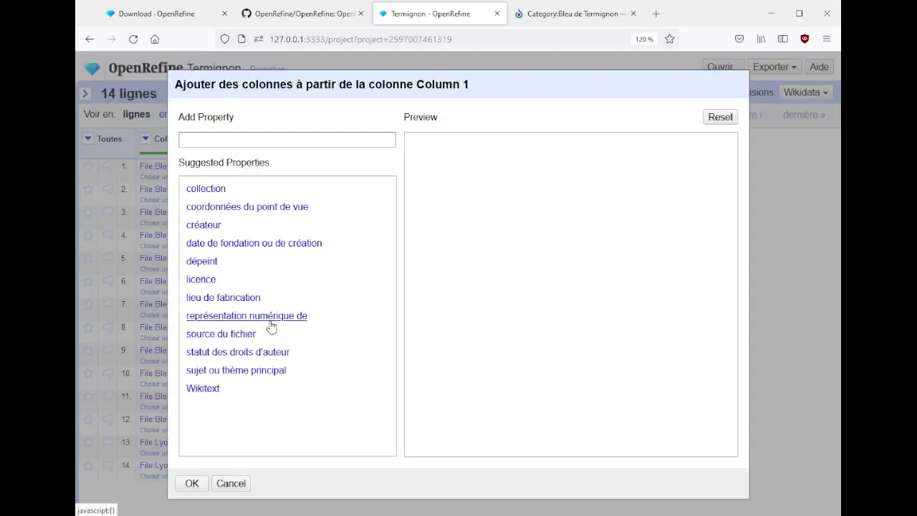
click(215, 265)
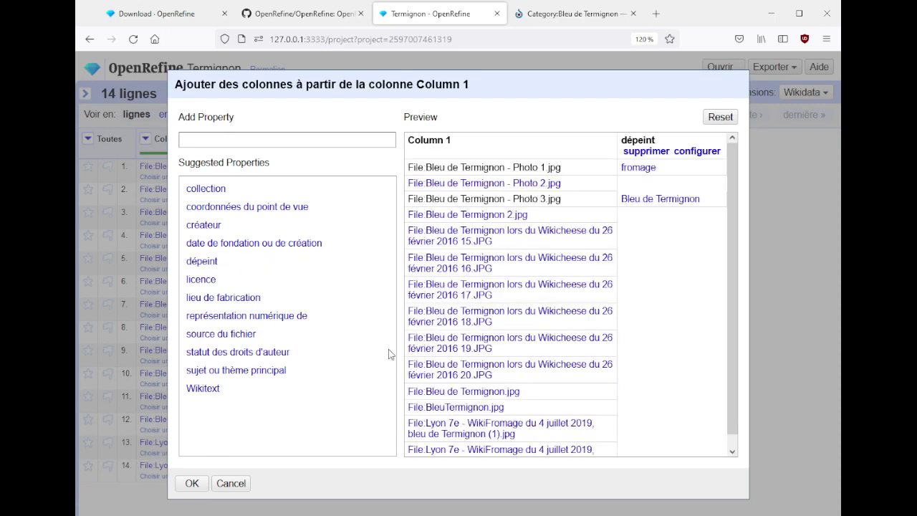
click(191, 484)
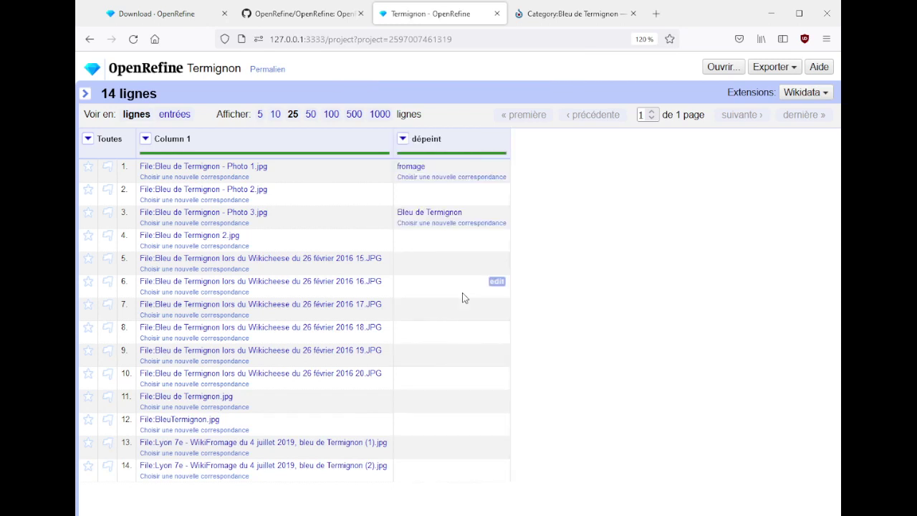
- Try to add further columns such as créateur, collection and Wikitext from the reconciled values of Column 1
click(144, 139)
mouse_move(164, 218)
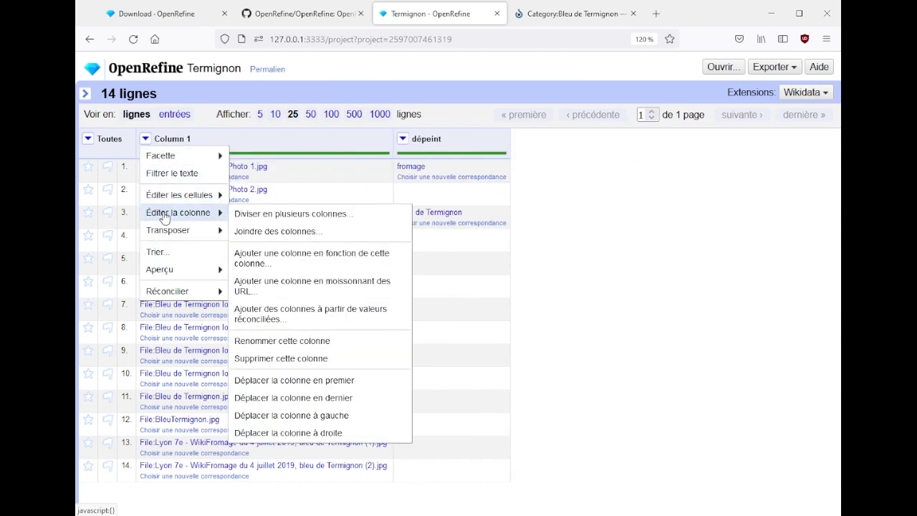
click(328, 316)
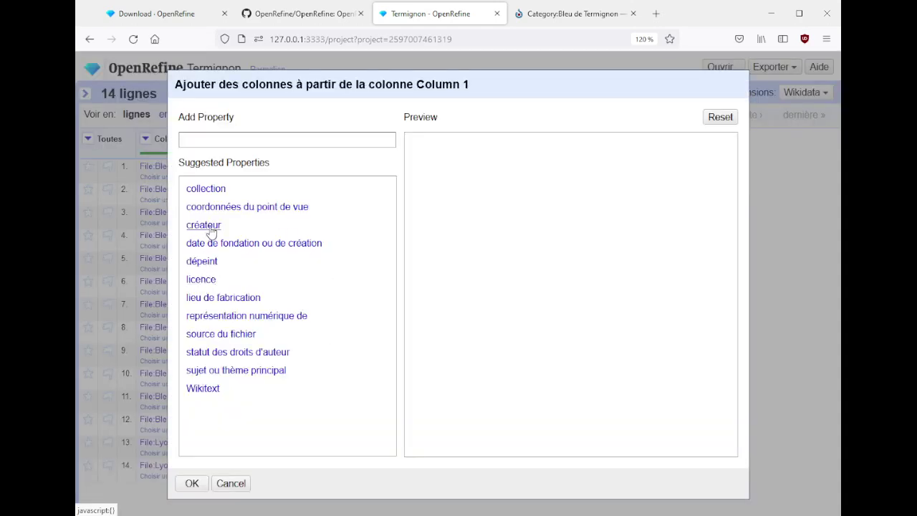
click(211, 226)
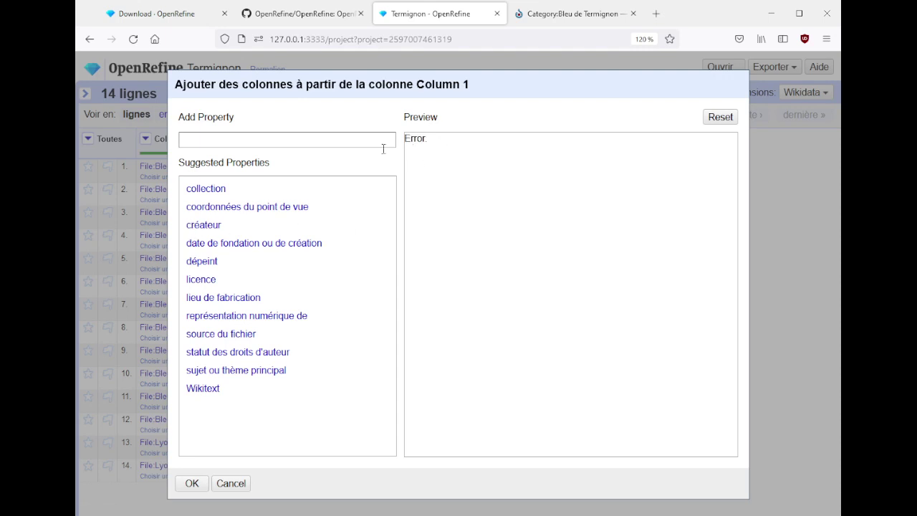
click(203, 227)
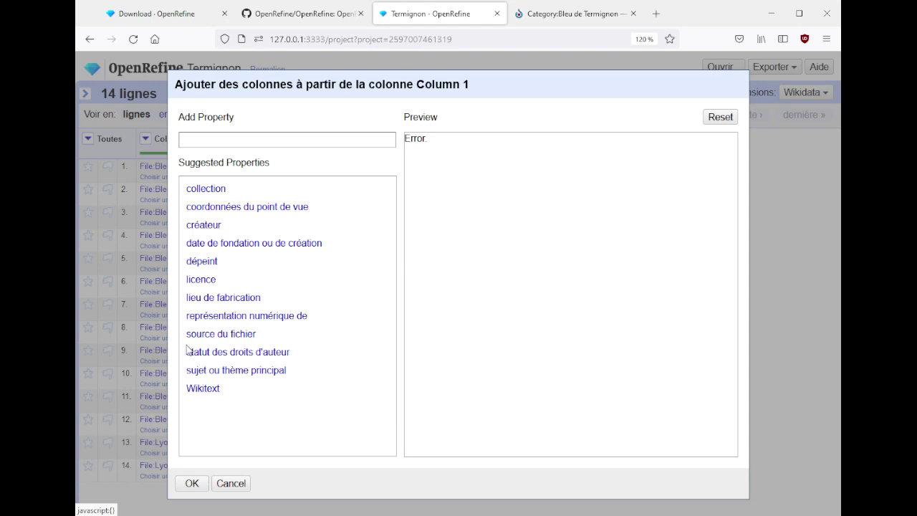
click(204, 391)
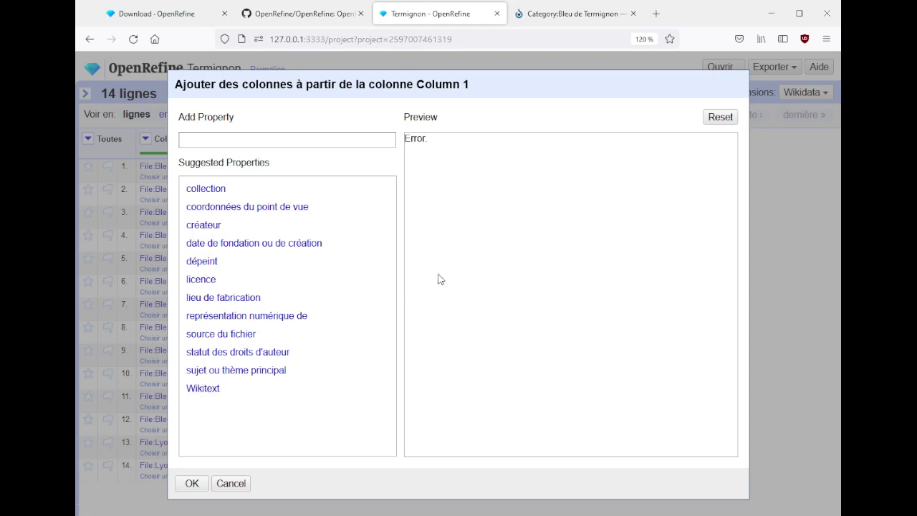
click(208, 190)
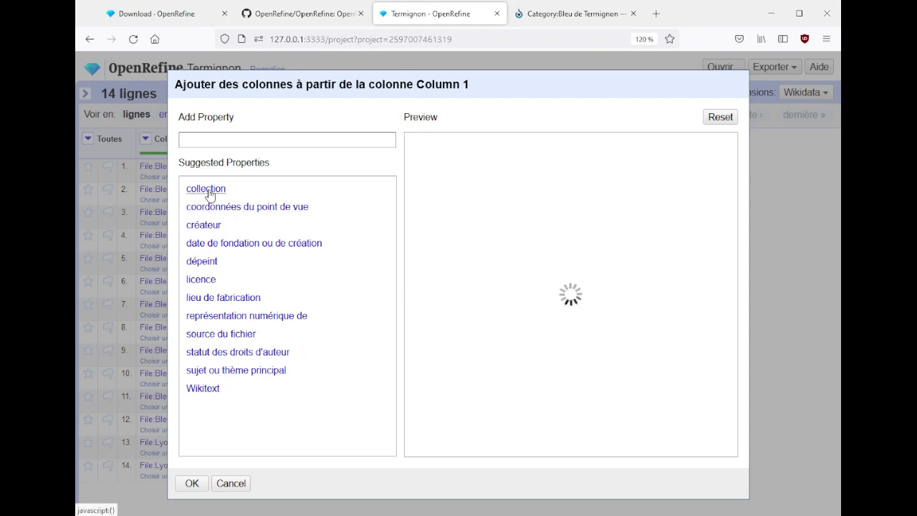
click(207, 215)
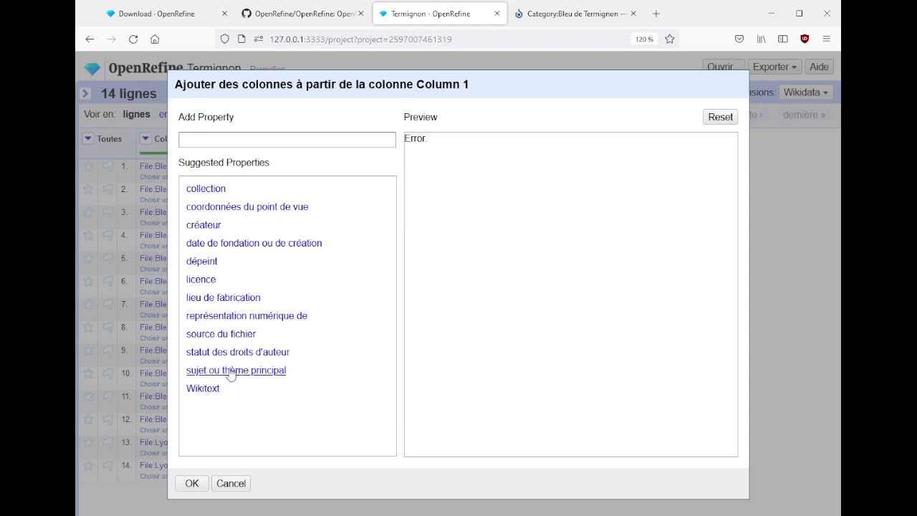
click(194, 389)
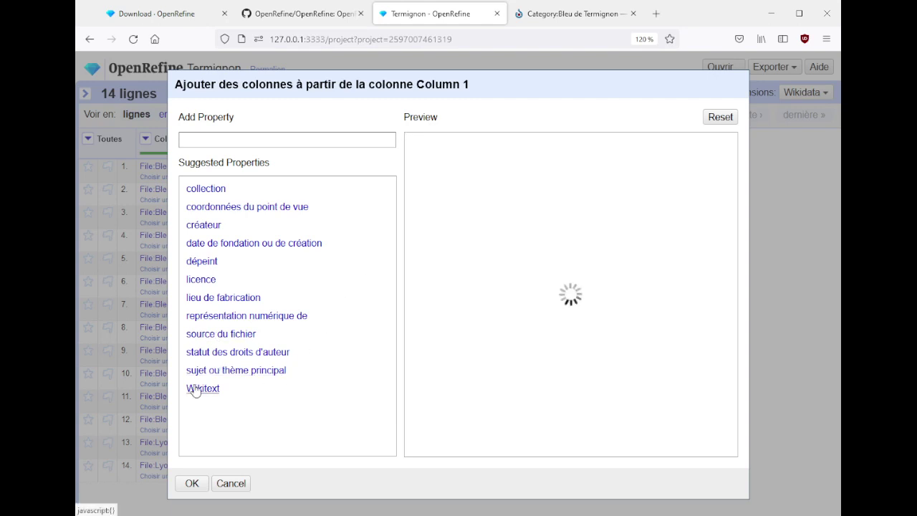
click(192, 484)
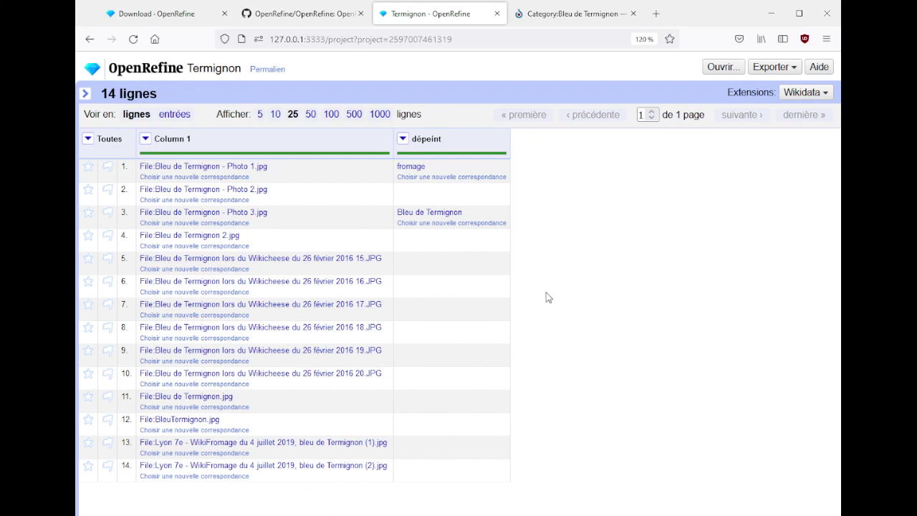
- Open the Commons page of File:Bleu de Termignon - Photo 3.jpg from its reconciled cell, look at it and close it
mouse_move(257, 177)
mouse_move(224, 215)
middle_click(205, 235)
click(510, 15)
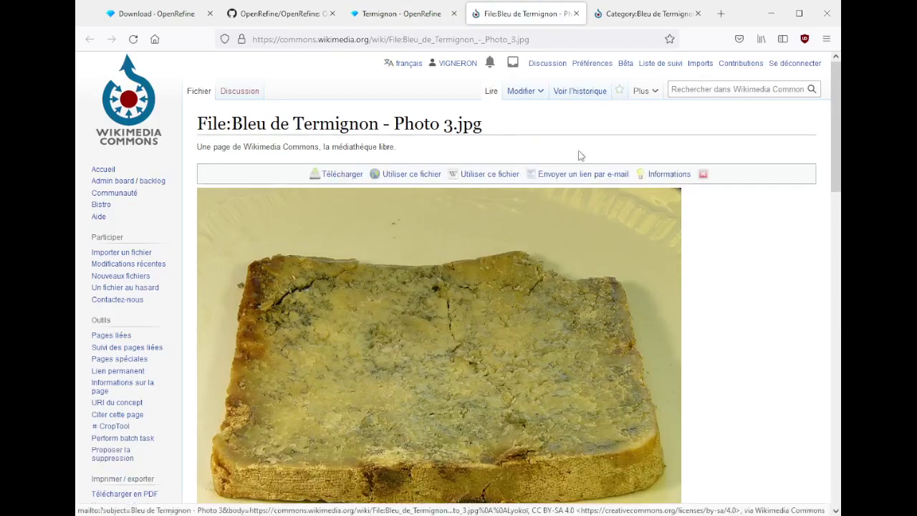
middle_click(498, 13)
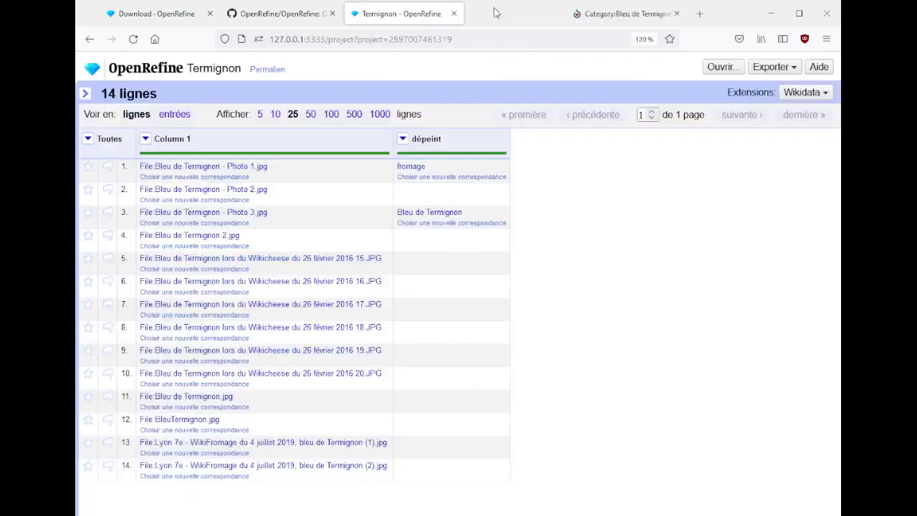
- Open the Commons page of File:Bleu de Termignon - Photo 1.jpg, review its version history and close it
middle_click(249, 169)
click(537, 17)
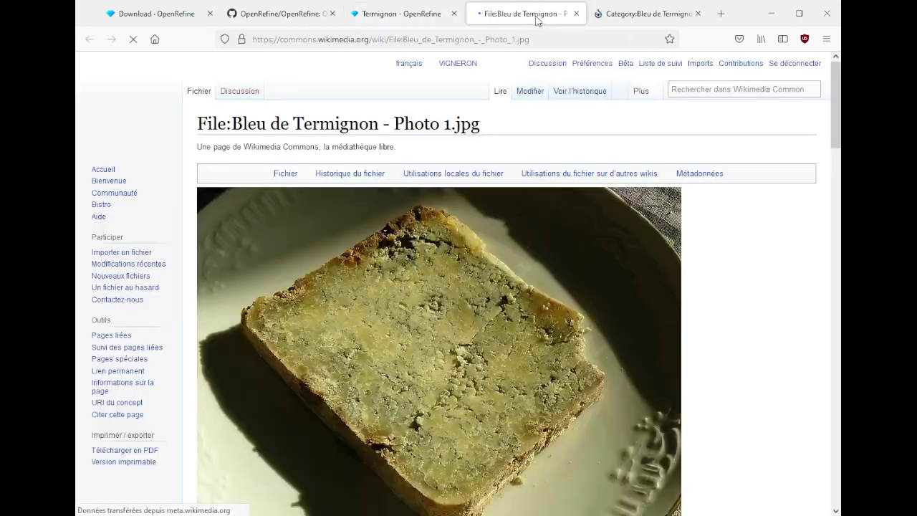
click(579, 101)
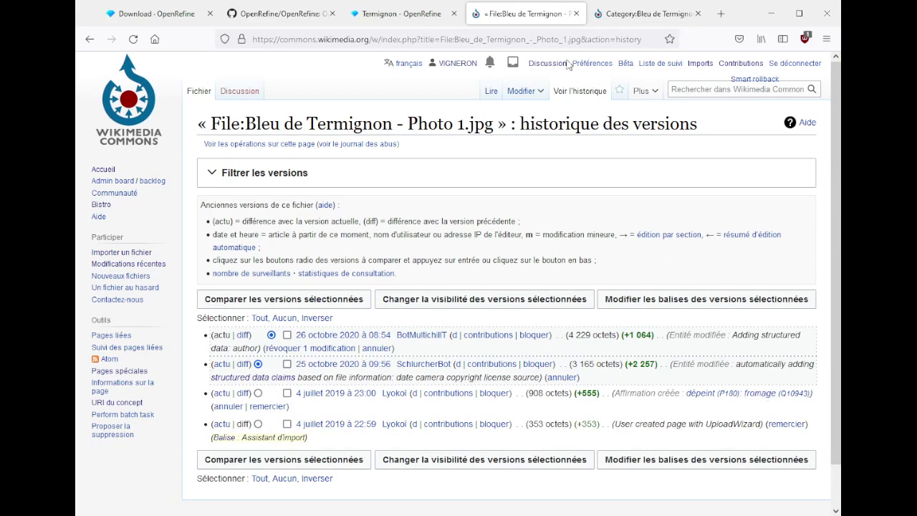
middle_click(527, 5)
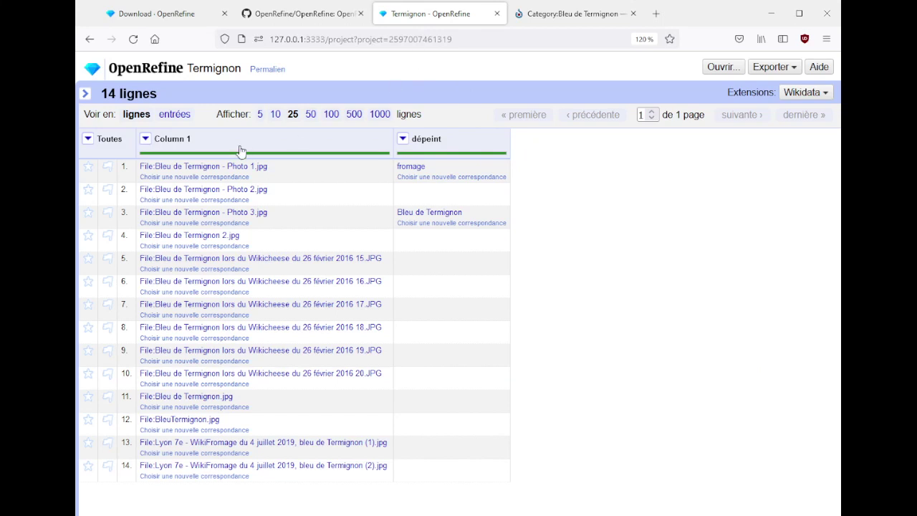
- Open the project's Wikidata schema for editing and add an item to it
mouse_move(231, 172)
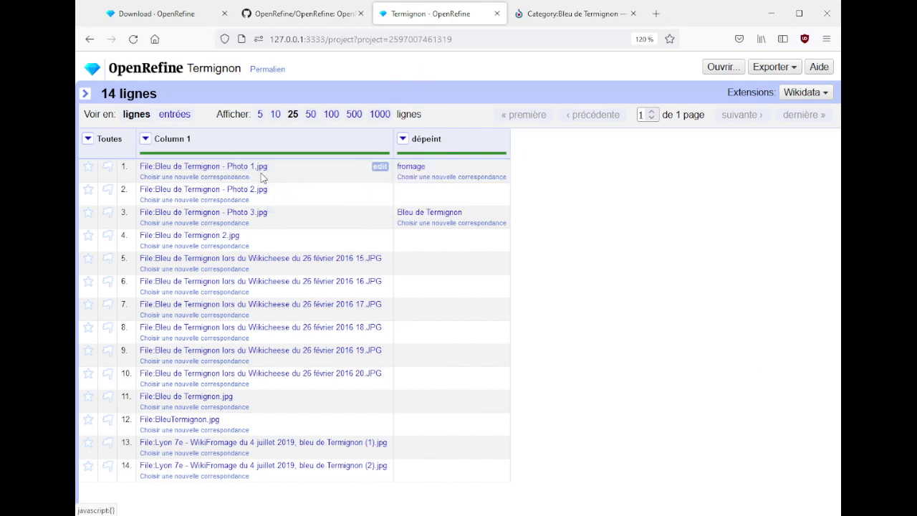
mouse_move(258, 175)
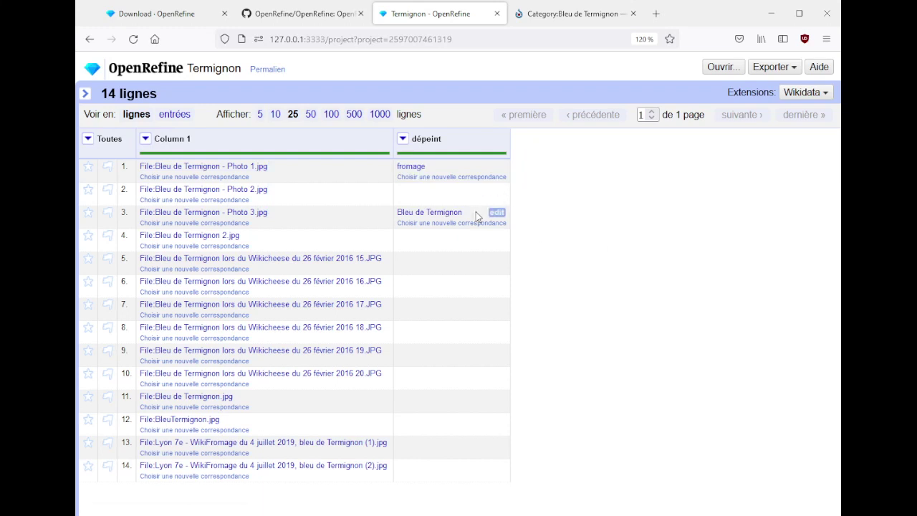
click(795, 96)
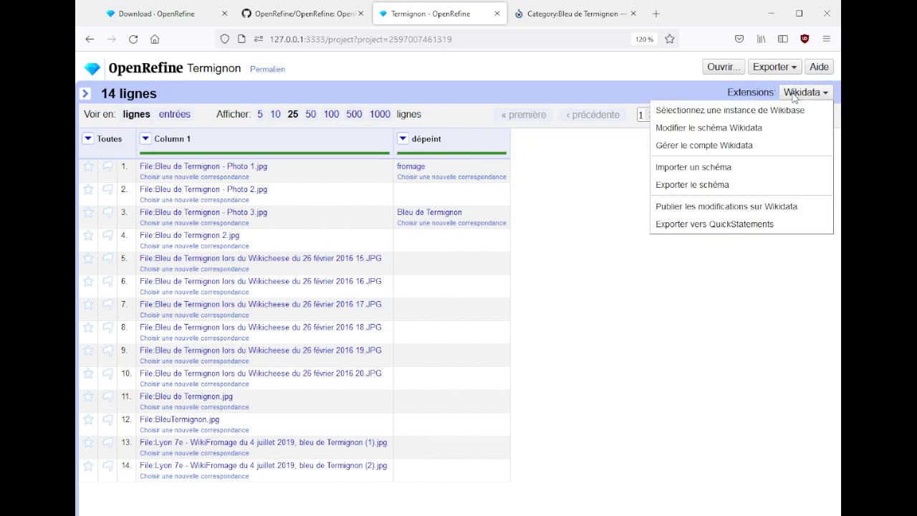
click(696, 129)
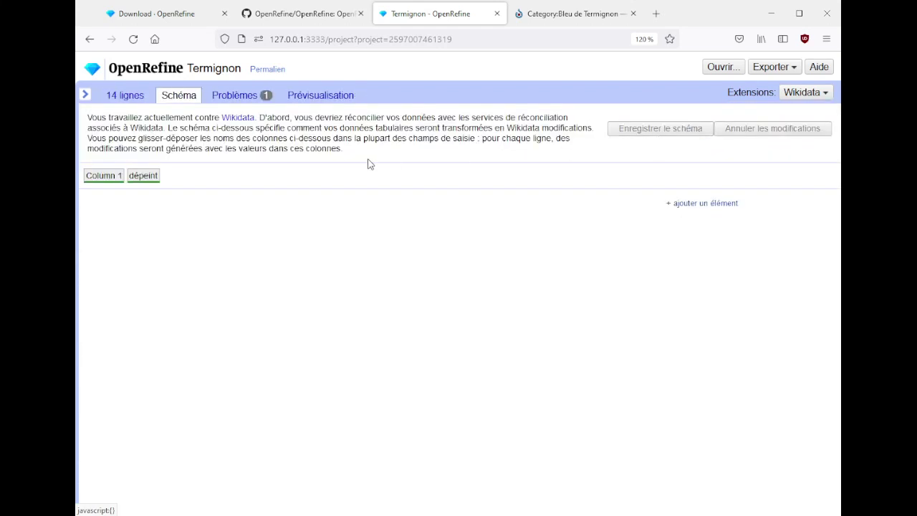
click(697, 203)
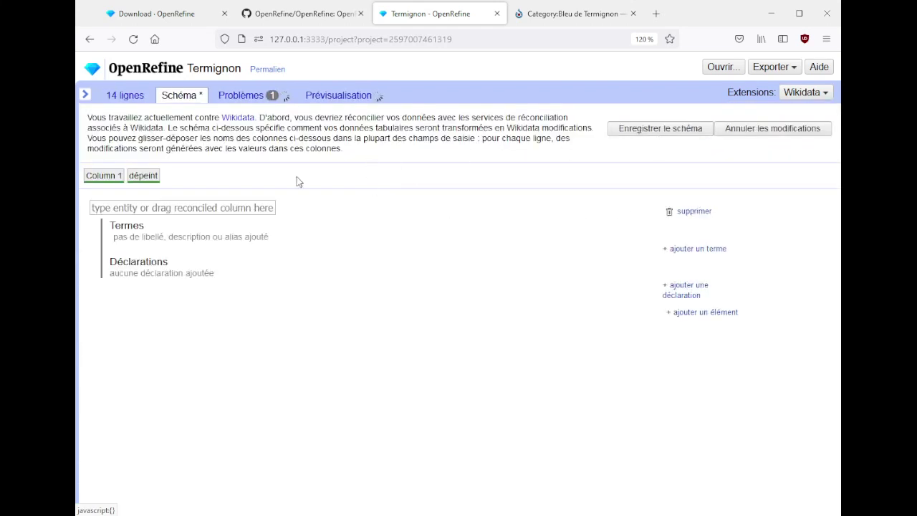
- Try to assign Column 1 as the entity of the schema's new item
drag(108, 176, 119, 208)
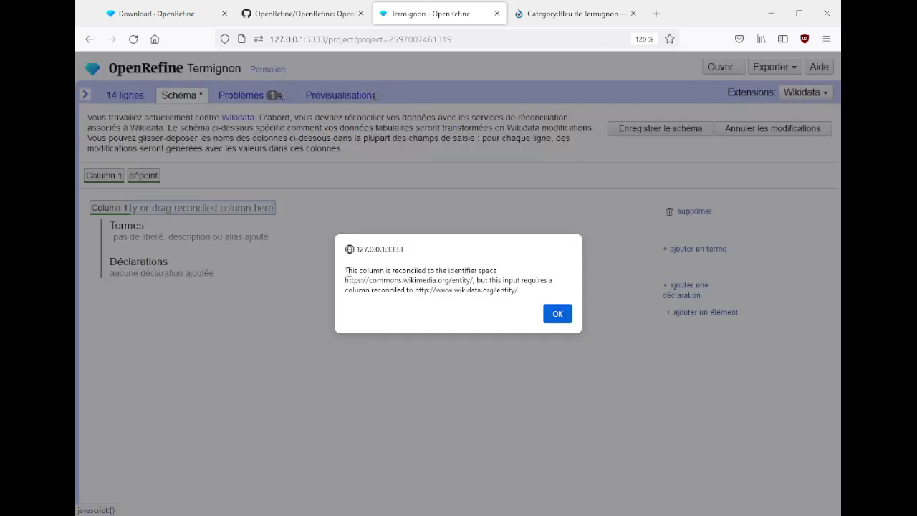
drag(349, 271, 453, 296)
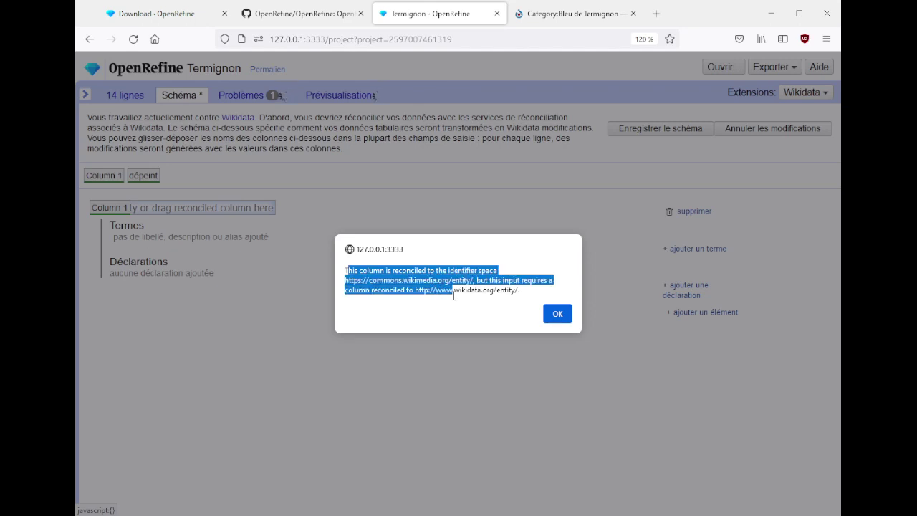
click(557, 315)
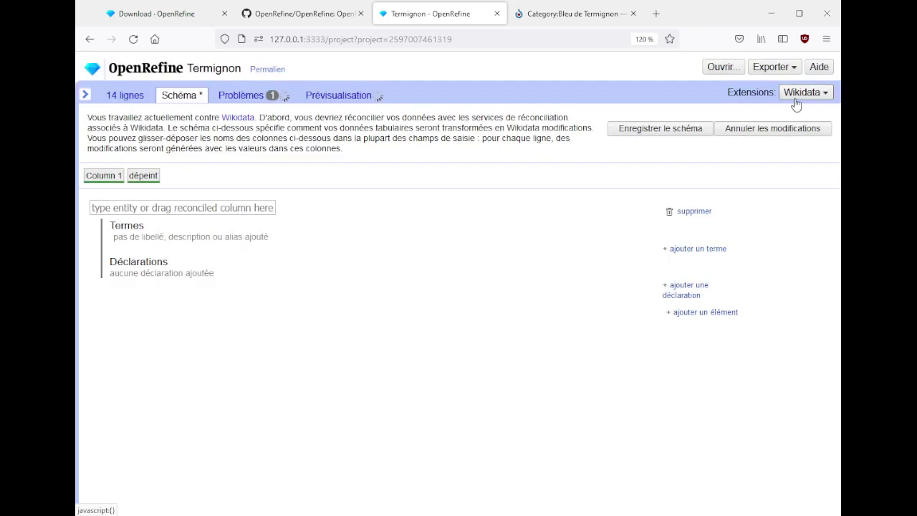
- Switch the target Wikibase instance to Wikimedia Commons and close the instance selection
click(796, 103)
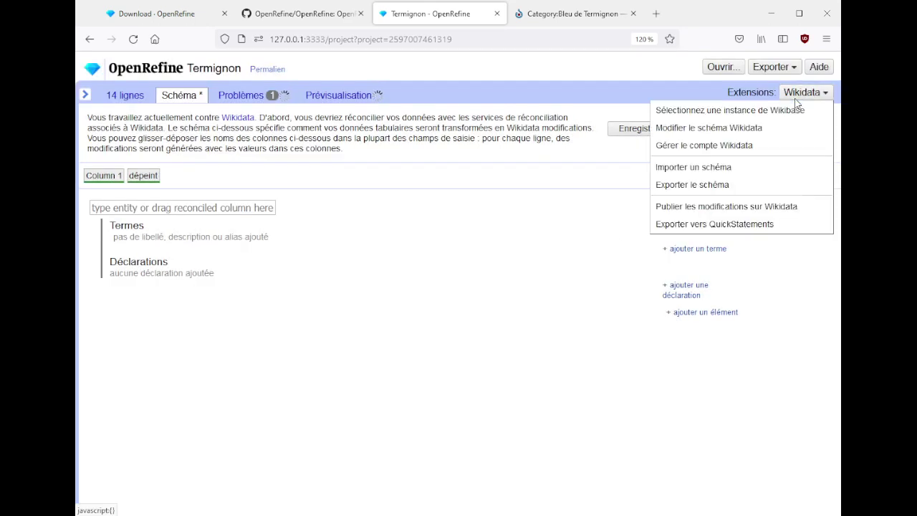
click(750, 111)
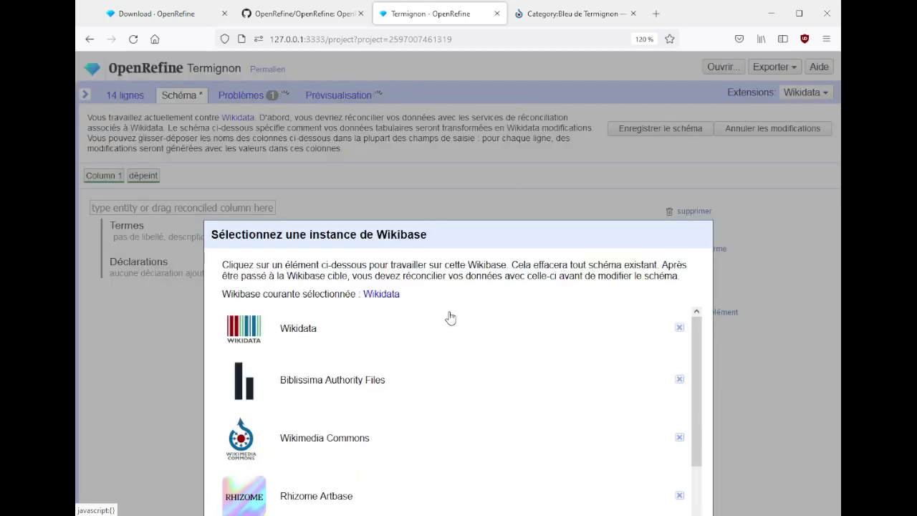
scroll(432, 370, down, 2)
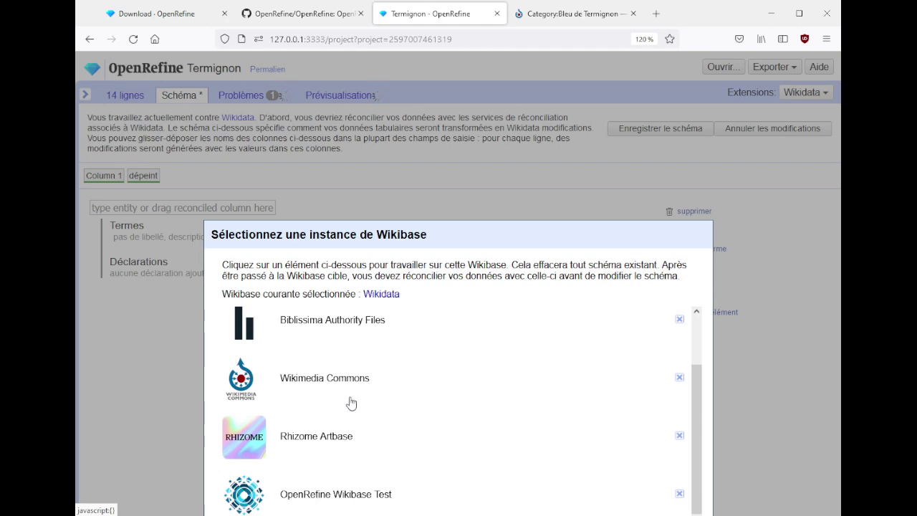
scroll(403, 398, up, 2)
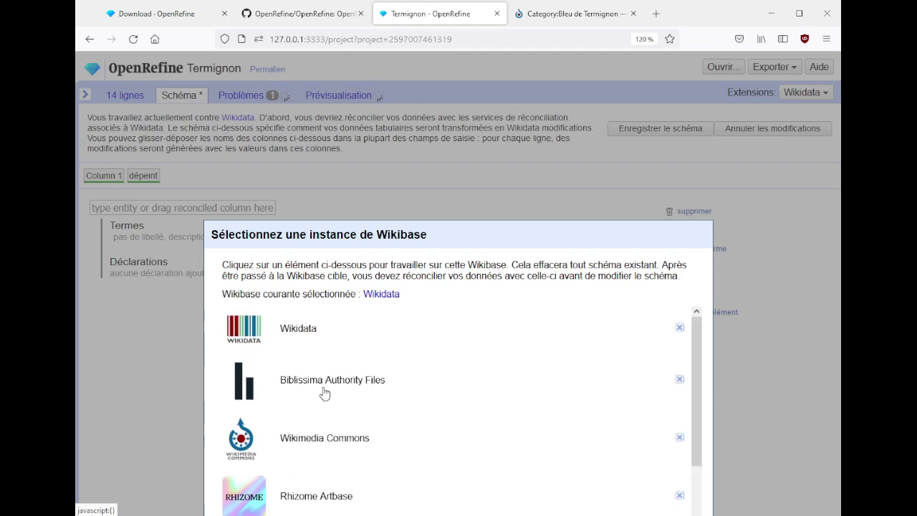
click(247, 446)
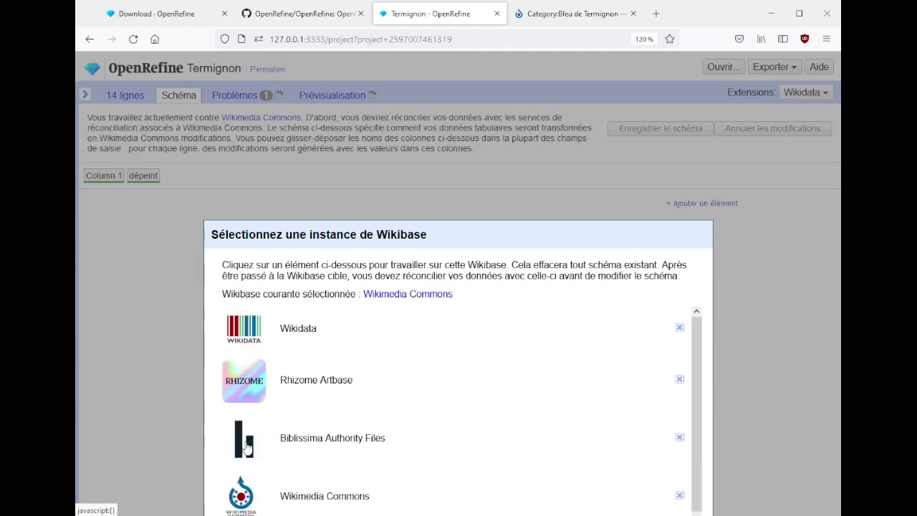
scroll(536, 391, down, 2)
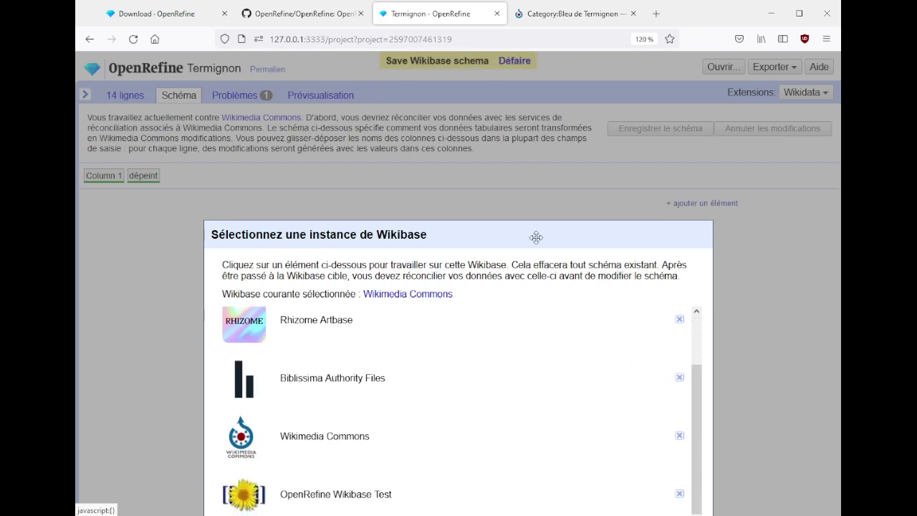
drag(536, 238, 533, 107)
click(581, 419)
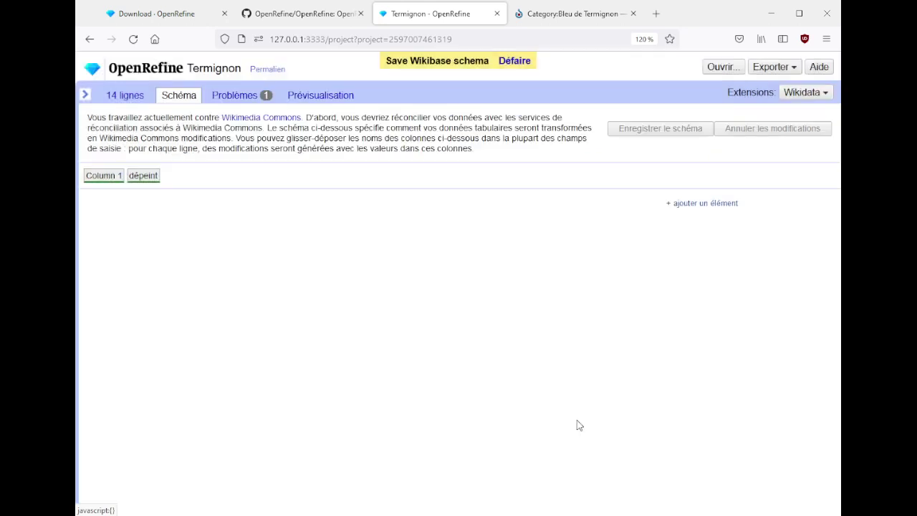
- Add an item to the empty Wikimedia Commons schema and assign Column 1 as its entity
click(719, 204)
drag(105, 176, 113, 208)
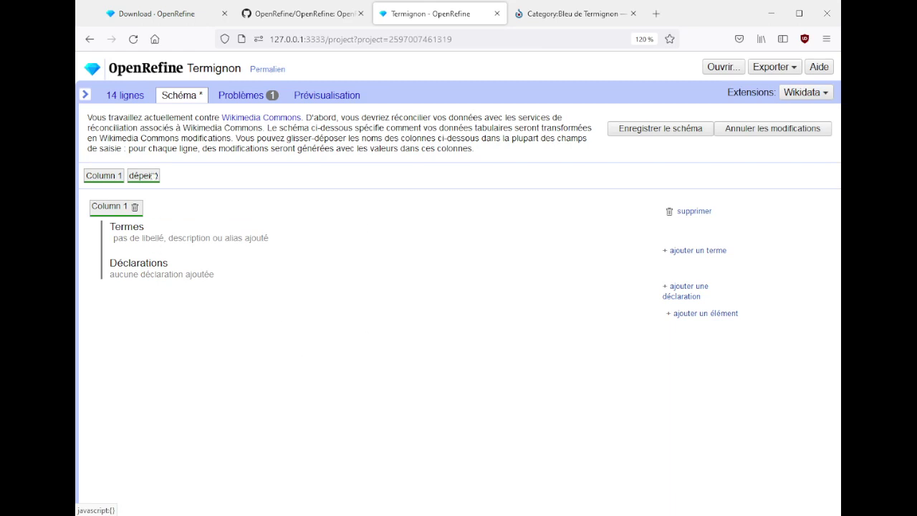
drag(91, 117, 306, 117)
double_click(218, 117)
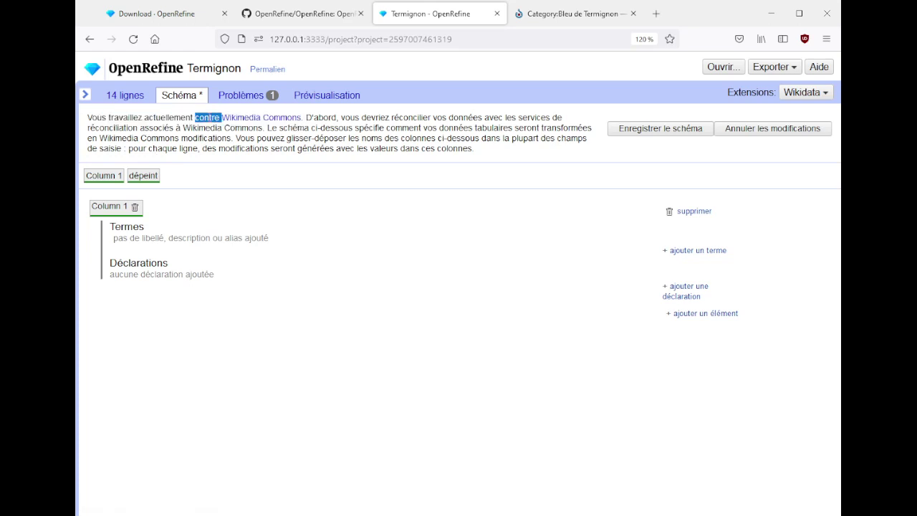
click(213, 164)
- Add a depicts (P180) statement to the Column 1 item with the value Bleu de Termignon (Q883926)
click(698, 291)
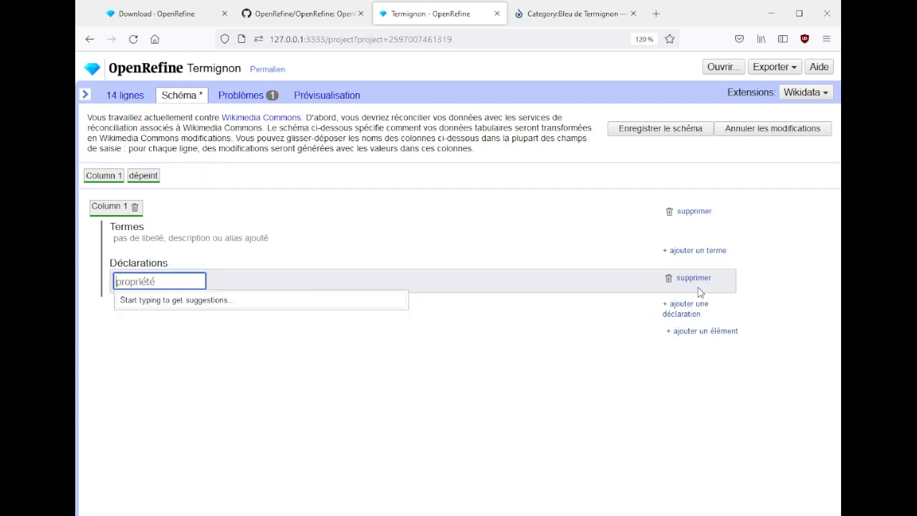
text(p18)
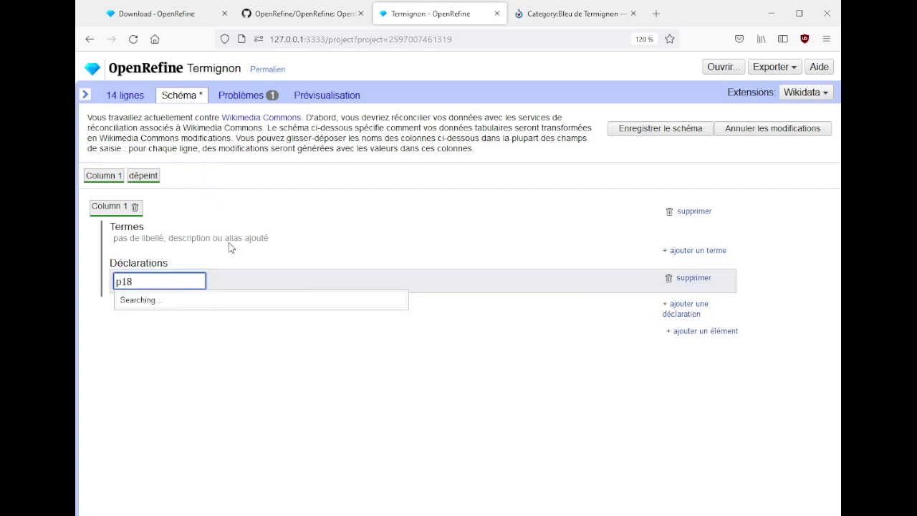
text(0)
key(ctrl+a)
text(d)
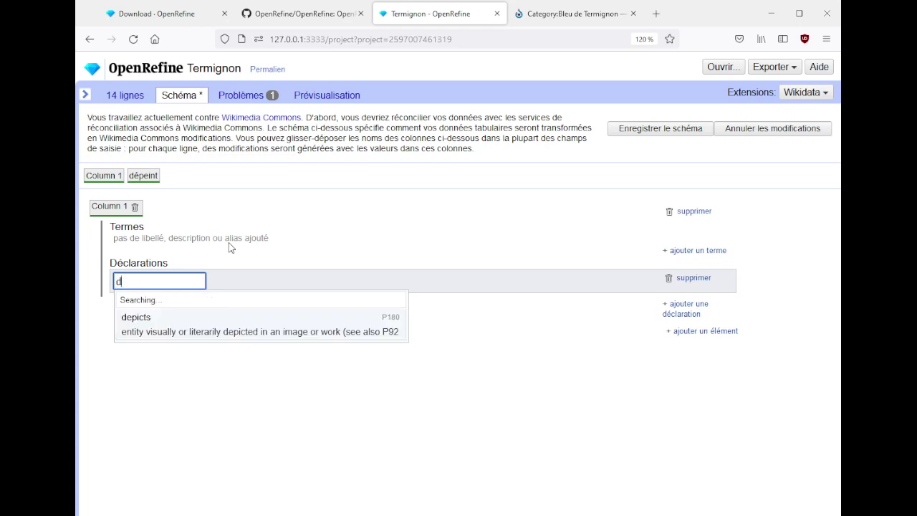
text(épeint)
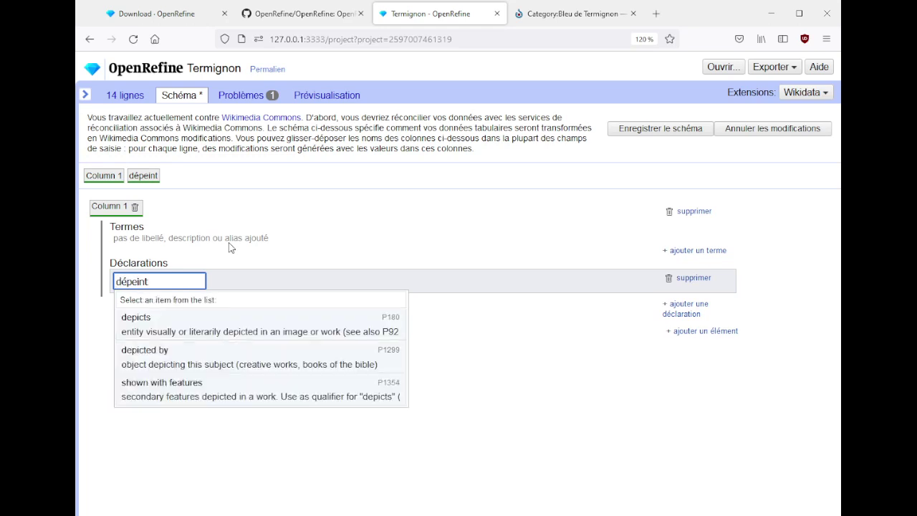
click(198, 318)
click(321, 280)
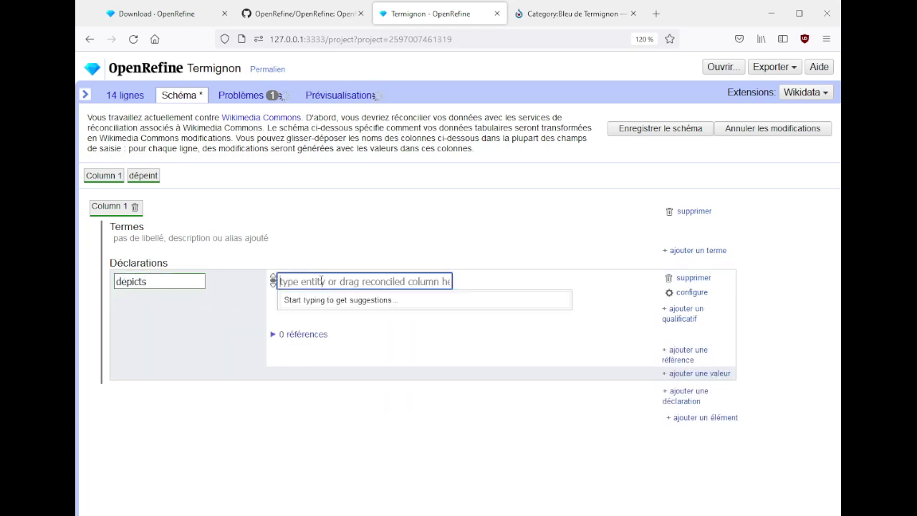
text(bleu de termi)
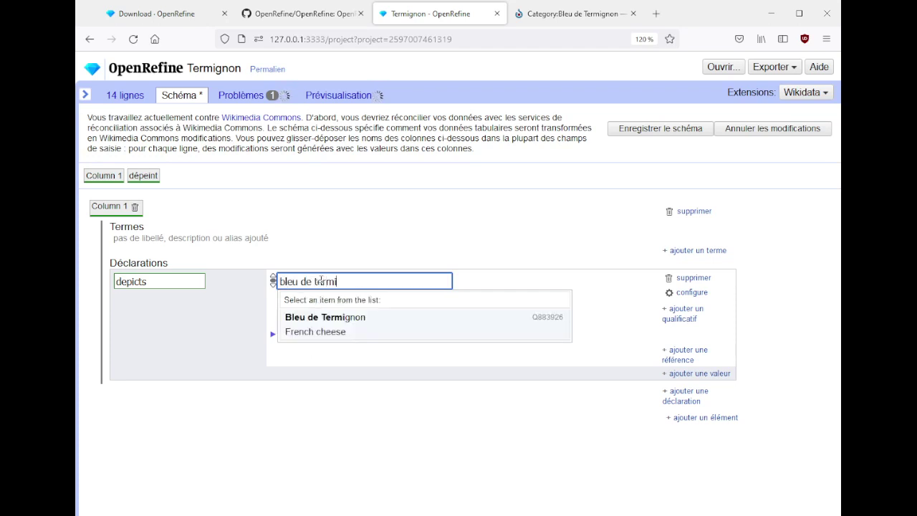
click(315, 324)
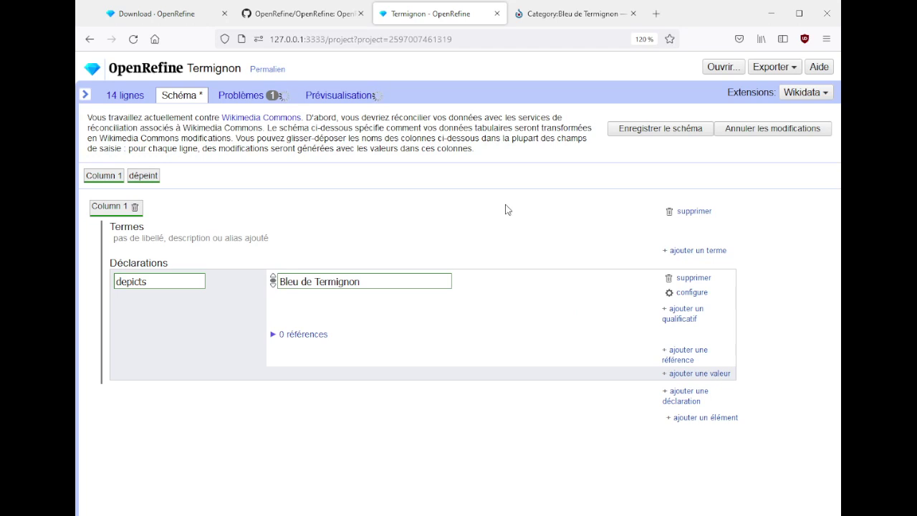
- Save the schema and check its detected problems and the preview of the planned edits
click(642, 129)
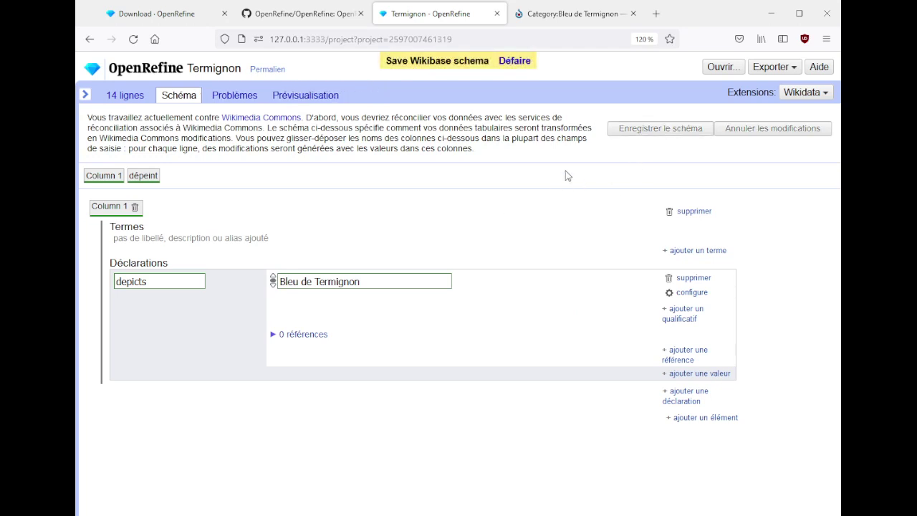
click(240, 97)
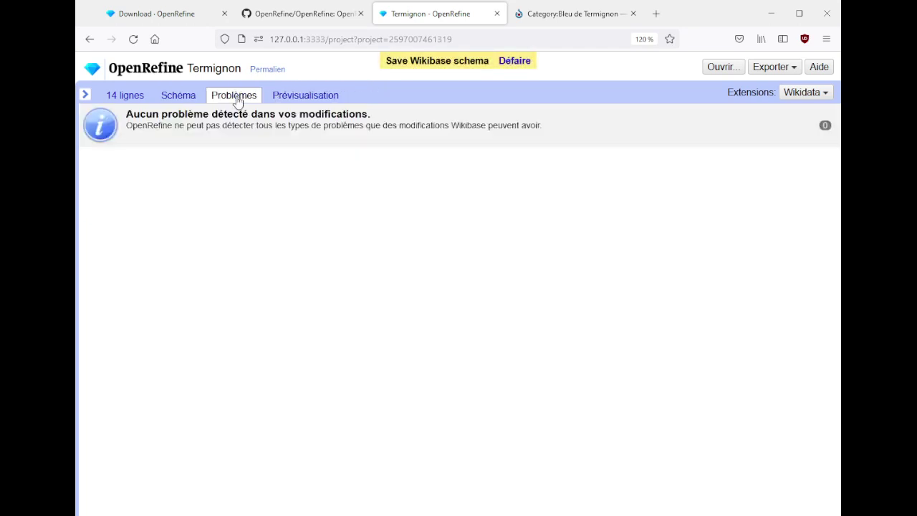
click(305, 96)
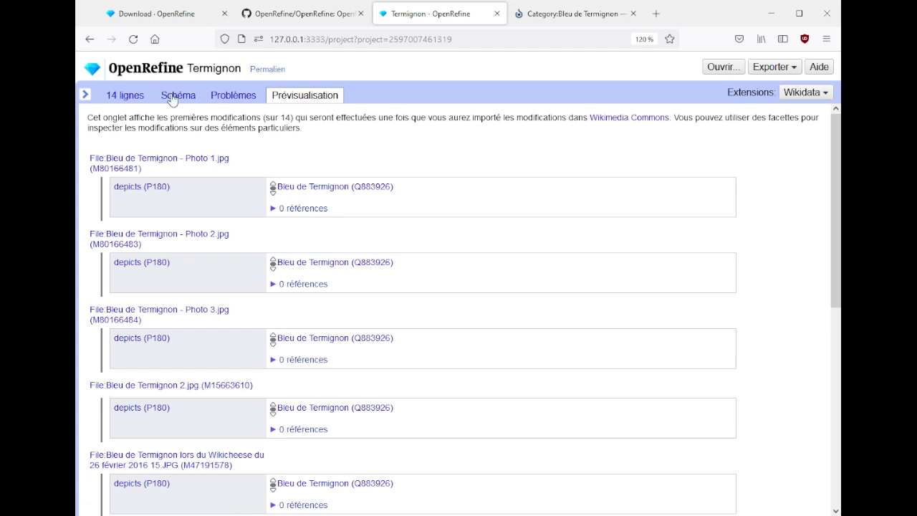
click(797, 91)
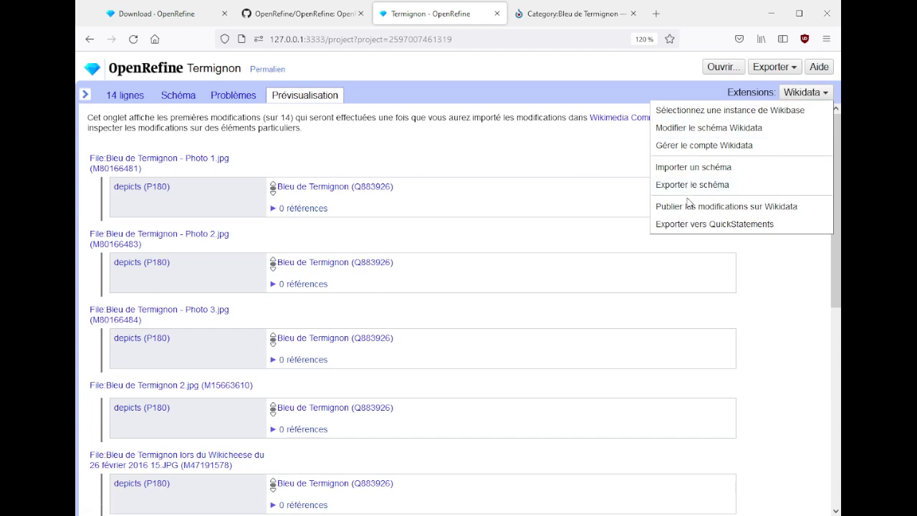
click(492, 145)
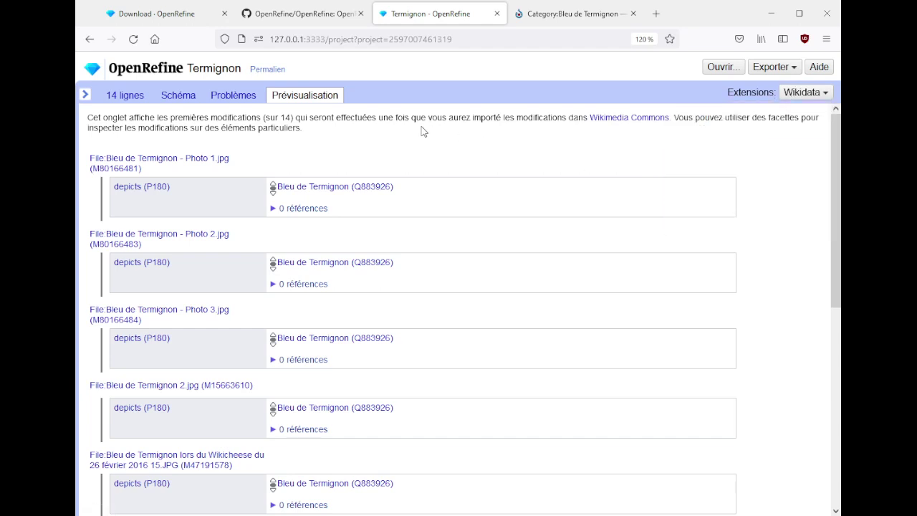
- Add a second depicts (P180) statement to the Column 1 item in the schema with the value cheese (Q10943)
click(185, 98)
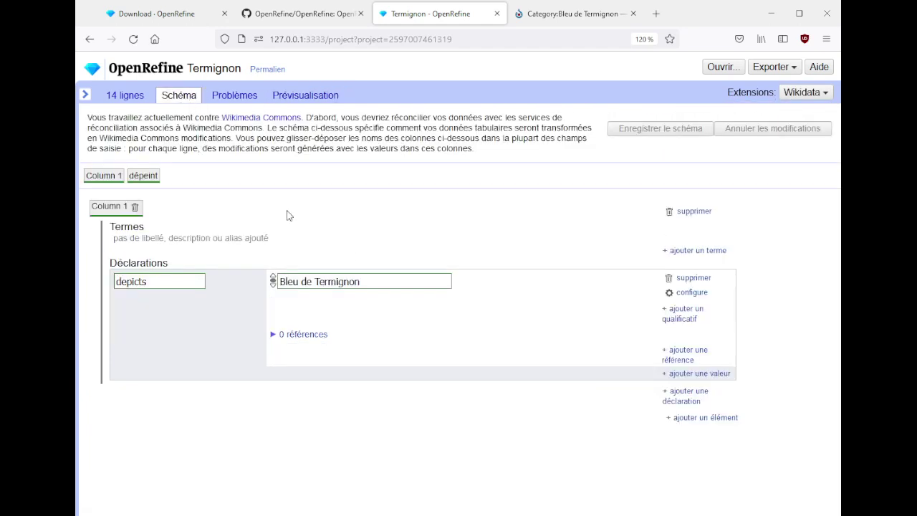
click(692, 401)
text(d)
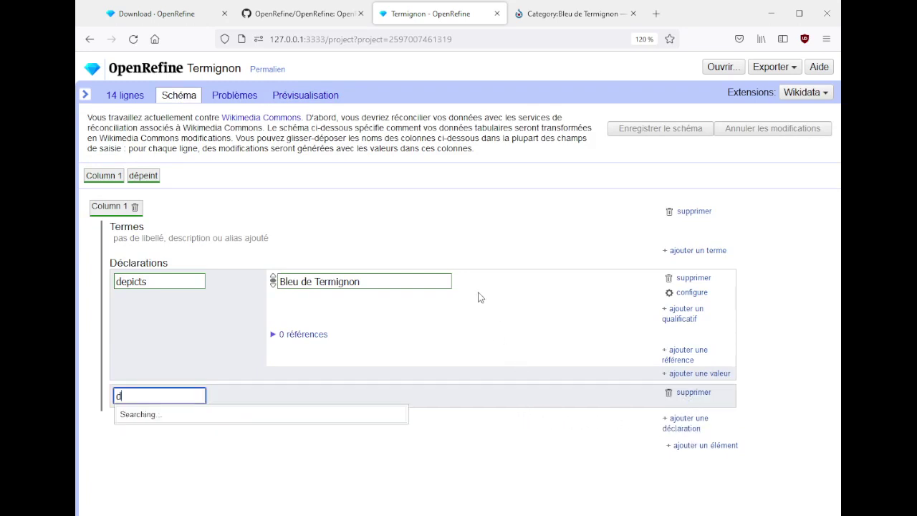
text(pe)
key(BackSpace)
key(BackSpace)
text(ep)
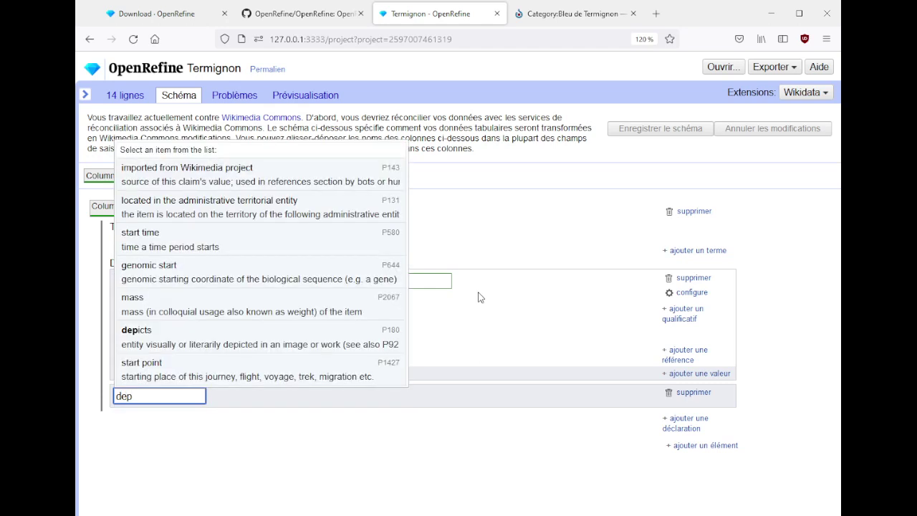
click(308, 338)
click(309, 395)
text(f)
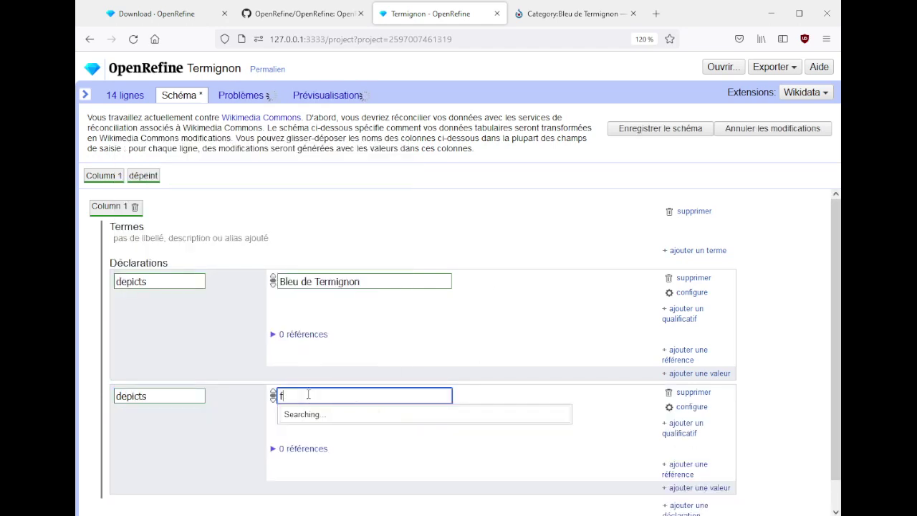
text(romage)
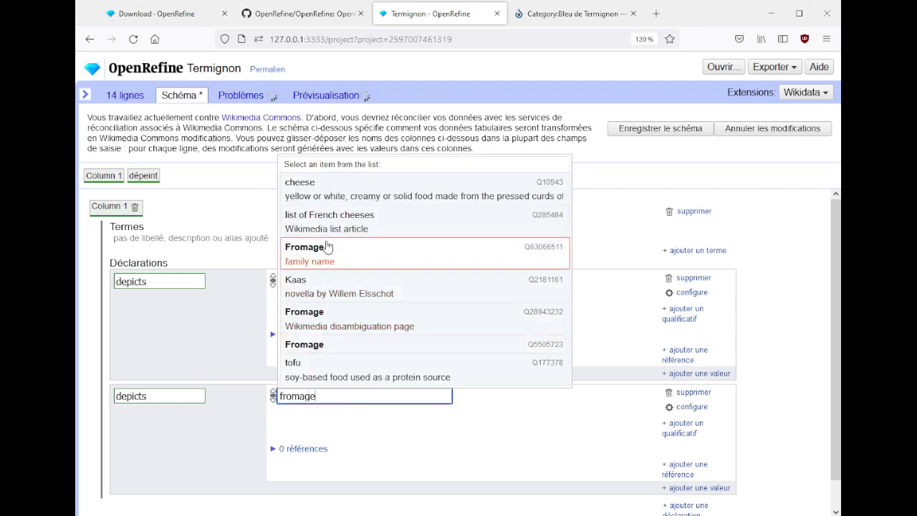
click(329, 201)
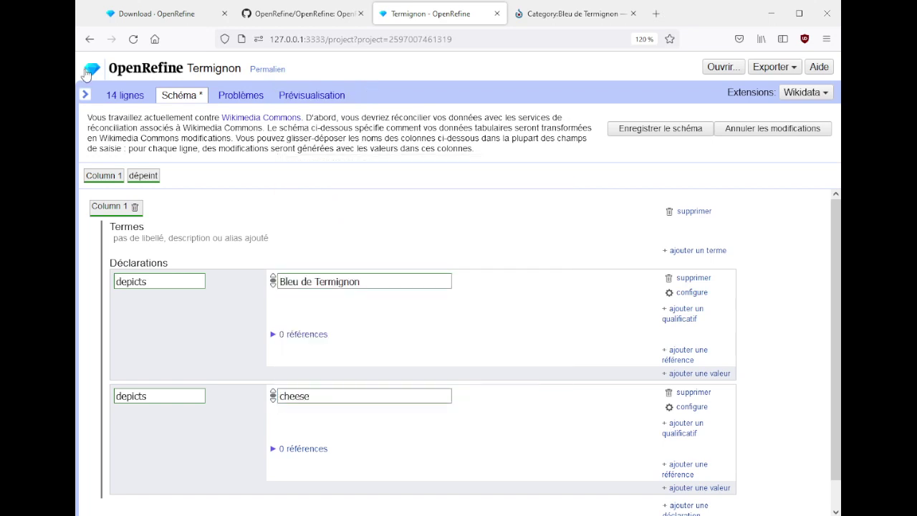
- Open the Wikidata page of fromage from the first row's dépeint cell, copy its identifier Q10943 and close the page
click(120, 99)
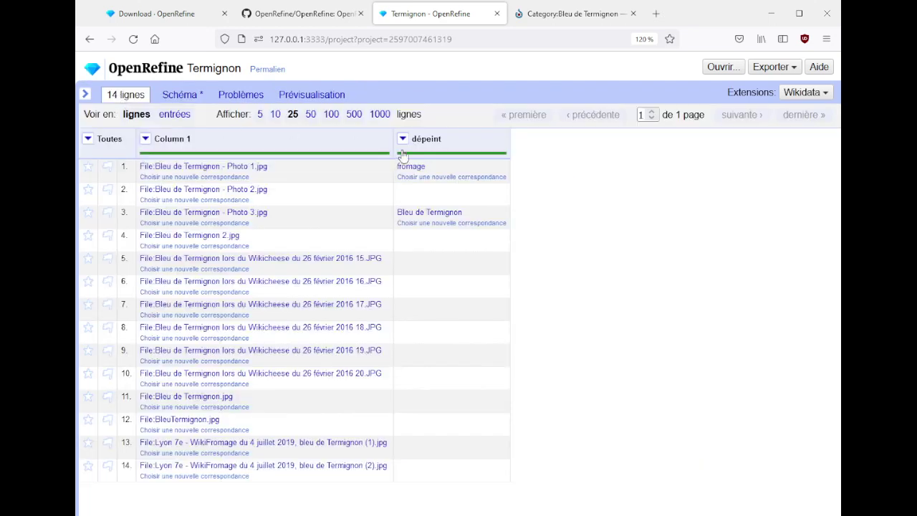
mouse_move(409, 177)
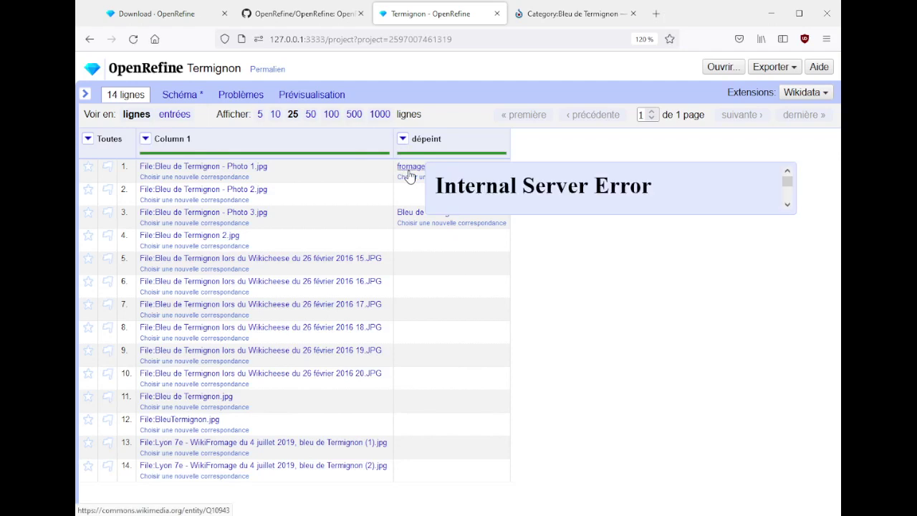
middle_click(410, 174)
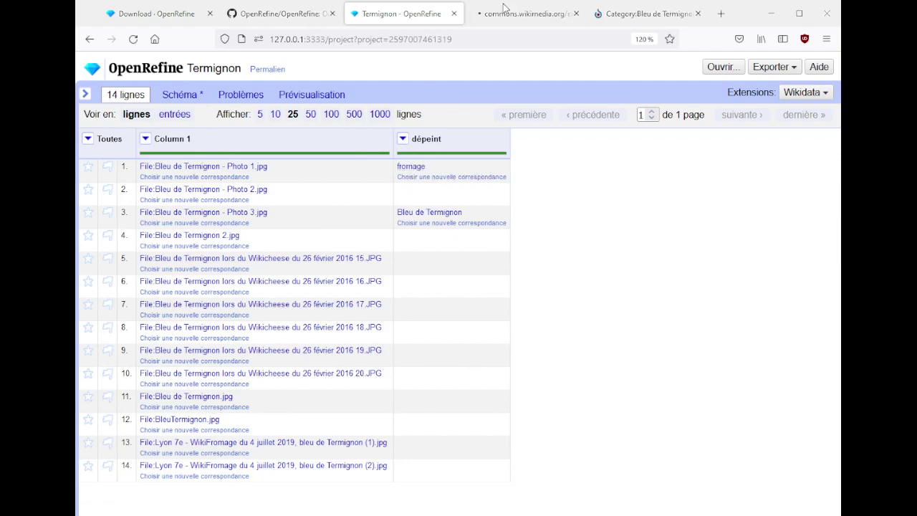
click(504, 10)
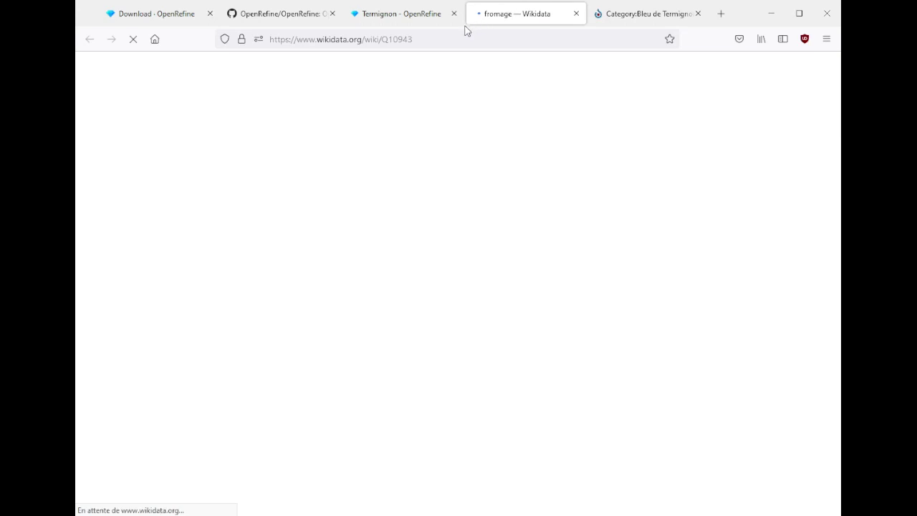
double_click(441, 39)
key(BackSpace)
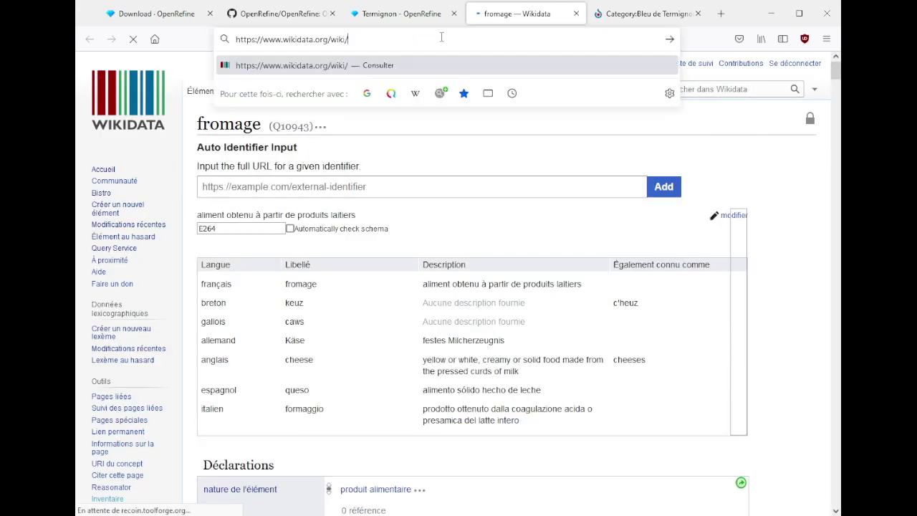
key(ctrl+w)
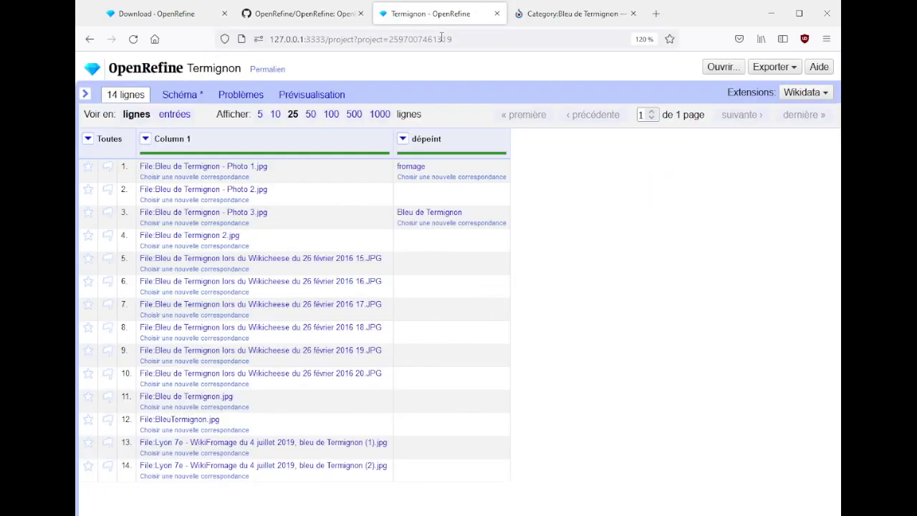
- Set the value of the schema's second depicts statement to cheese using its identifier Q10943
click(172, 95)
click(360, 397)
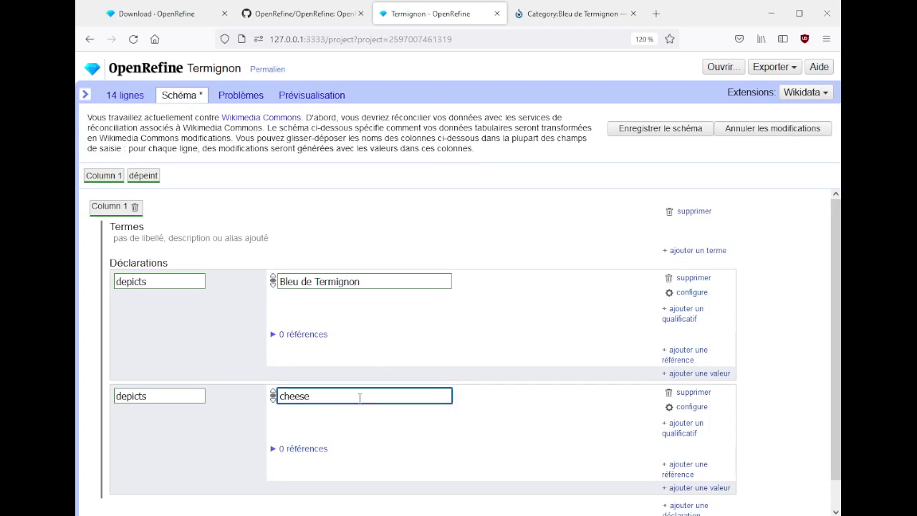
key(ctrl+a)
text(Q10943)
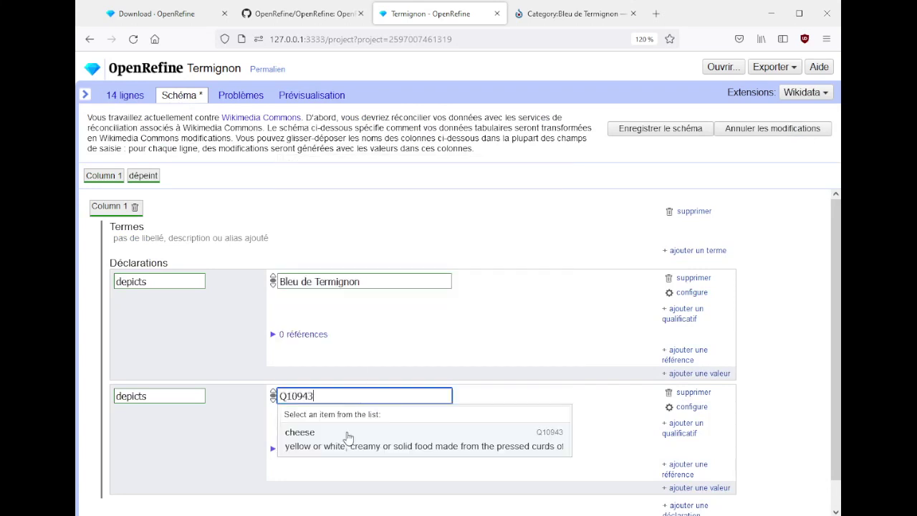
click(347, 434)
- Set the editing mode of the cheese depicts statement to Delete in its statement settings
scroll(602, 348, down, 1)
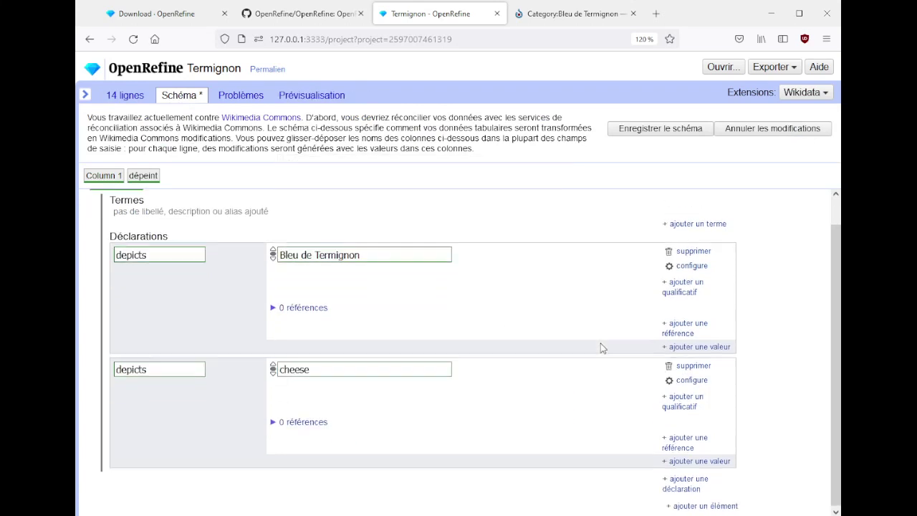
click(688, 378)
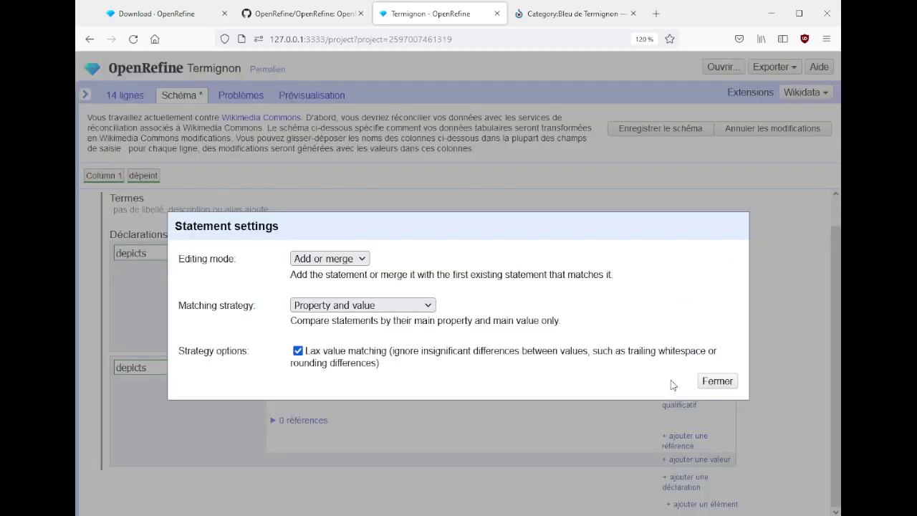
click(356, 264)
click(309, 321)
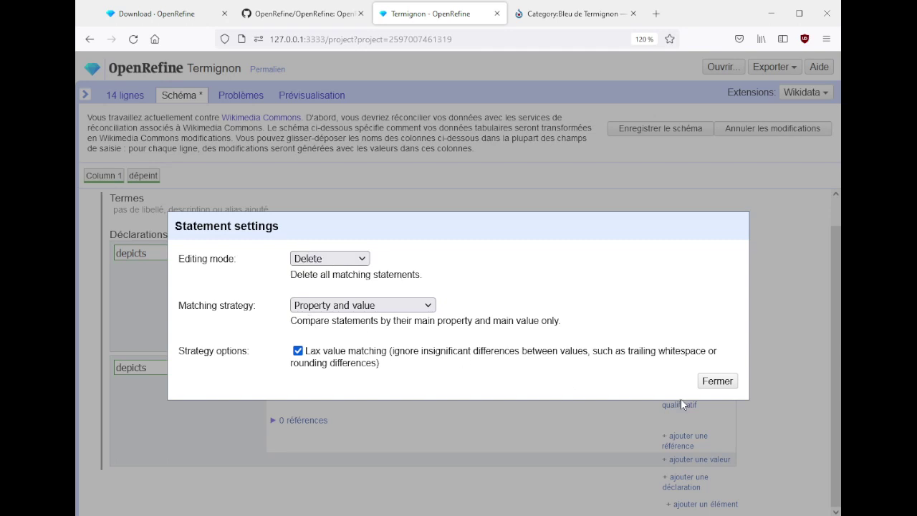
click(716, 382)
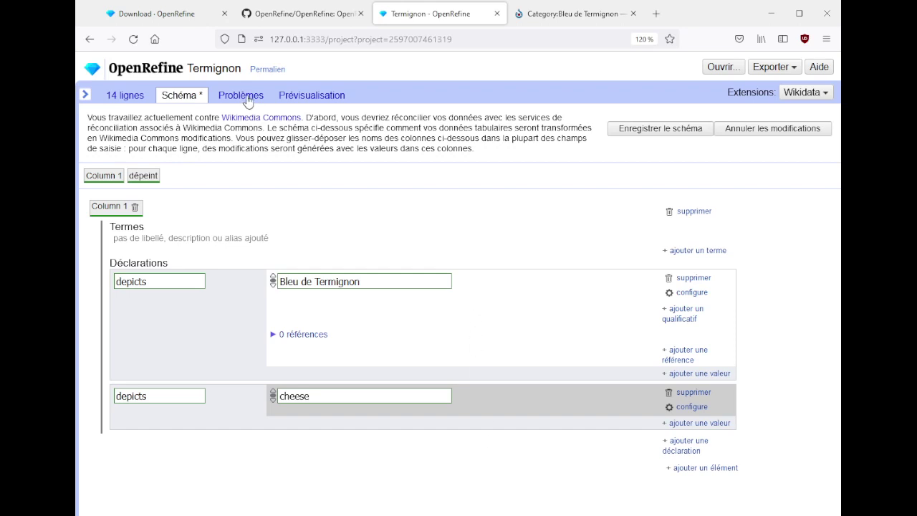
- Check the preview of the planned edits and compare it with the dépeint column in the project rows
click(327, 99)
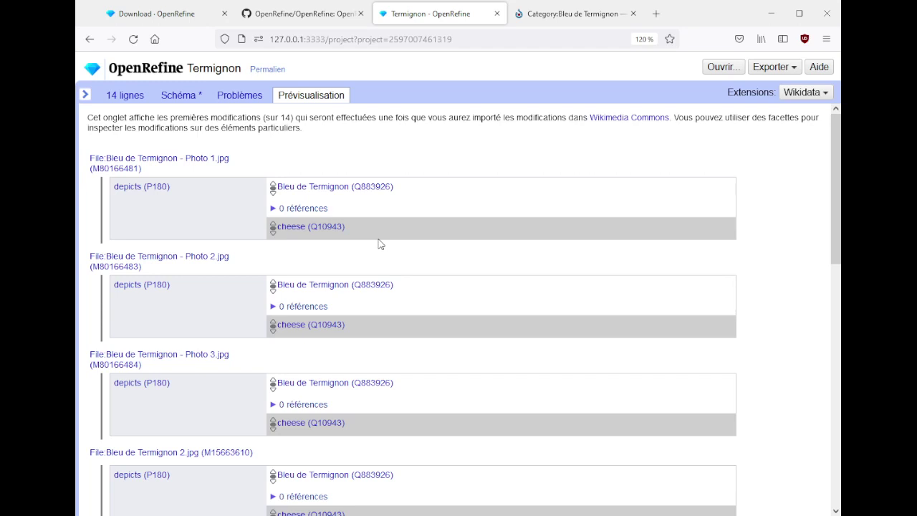
click(125, 96)
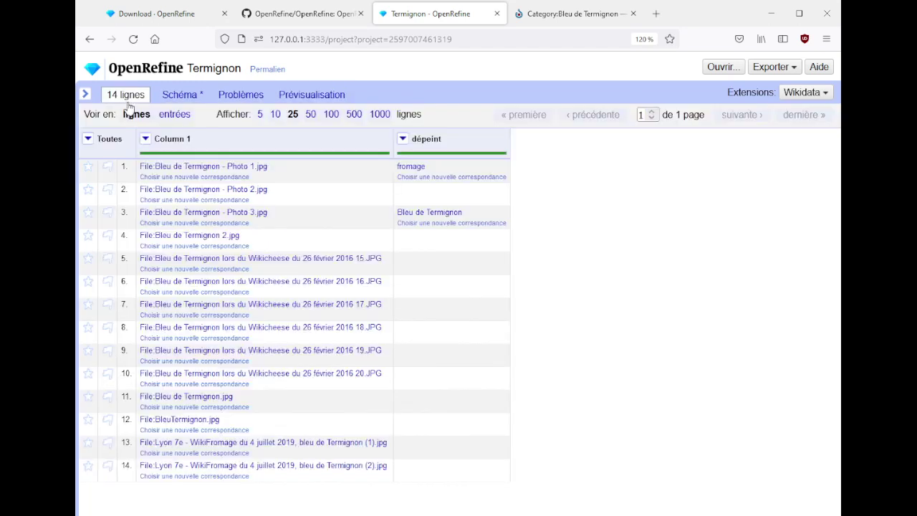
mouse_move(470, 168)
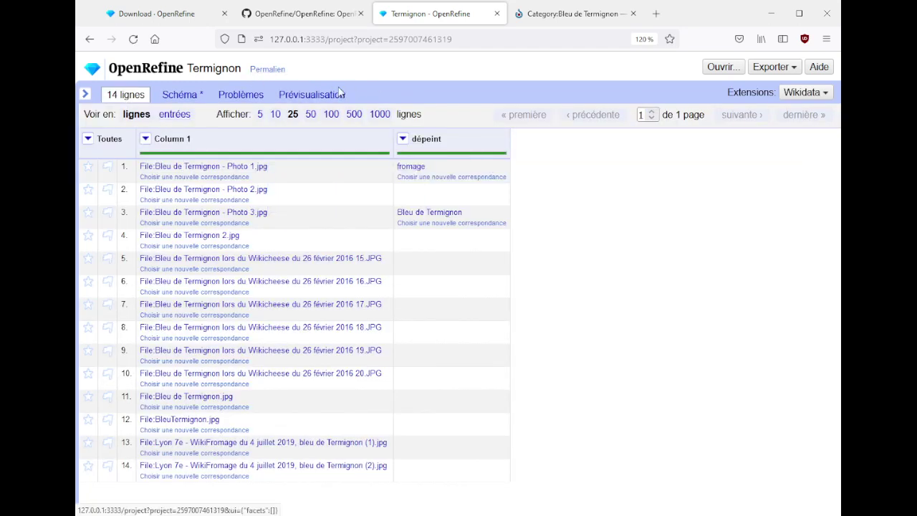
- Start publishing the schema's edits and log in to Wikimedia Commons with the prefilled account, accepting the main-password notice
click(182, 94)
click(807, 93)
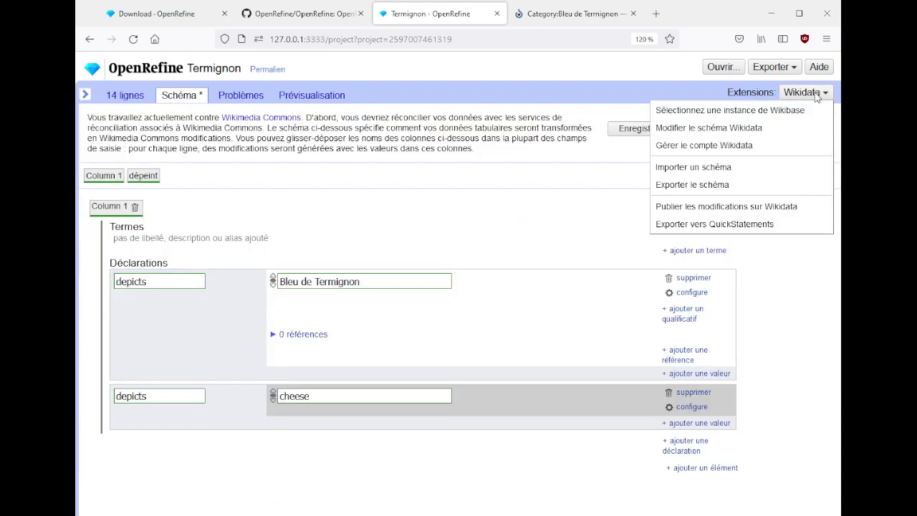
click(694, 207)
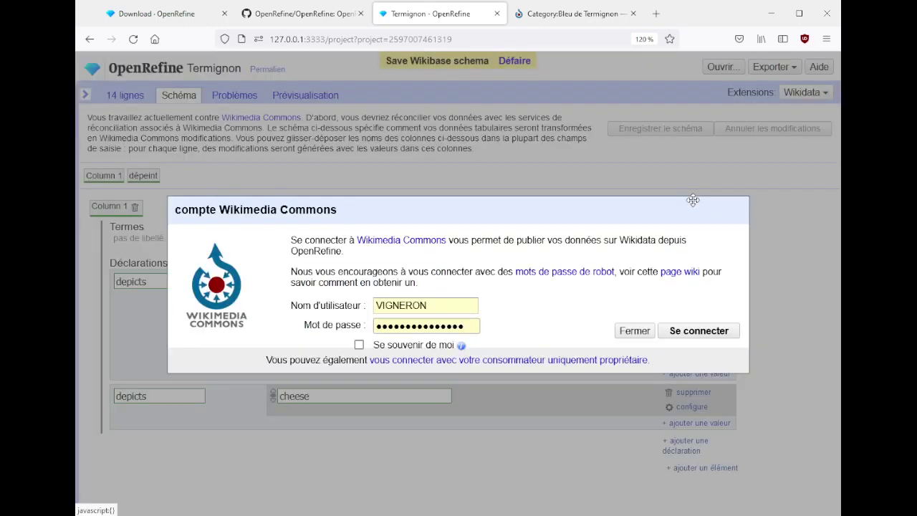
click(699, 334)
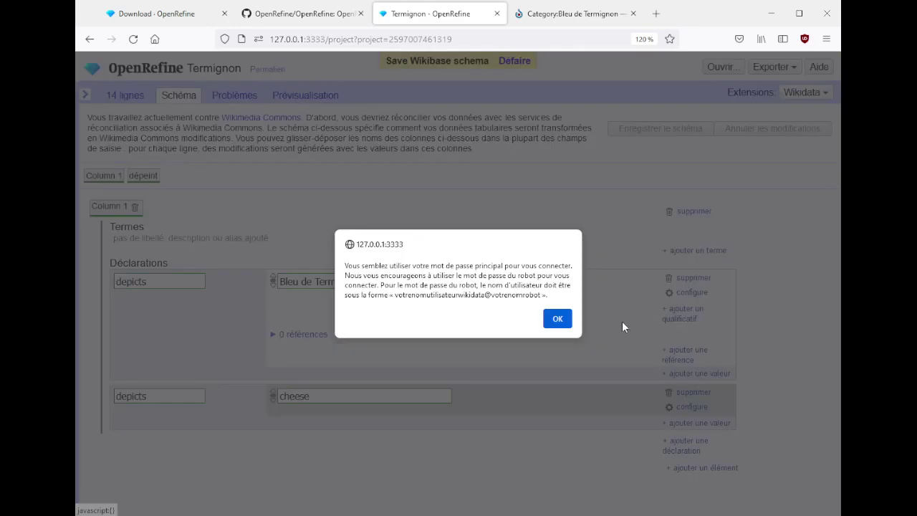
click(564, 322)
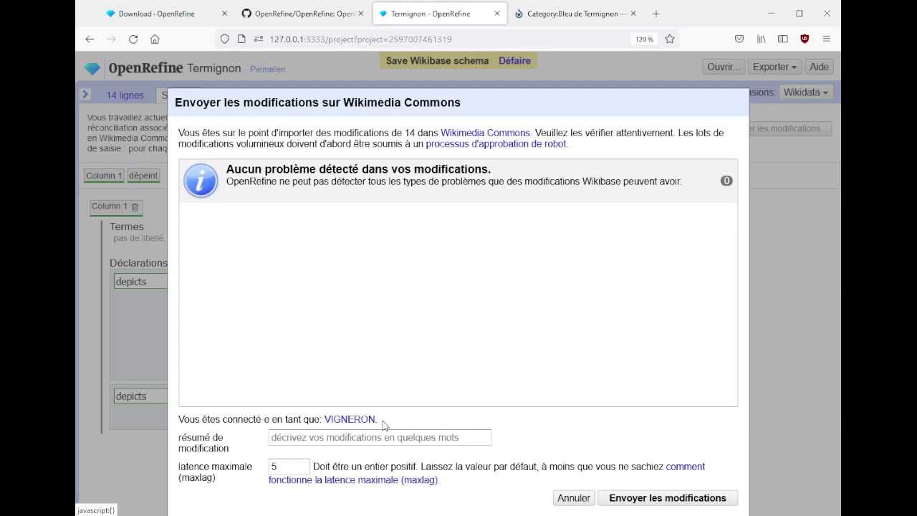
- Enter the edit summary "adding P180" and upload the edits to Wikimedia Commons
click(382, 434)
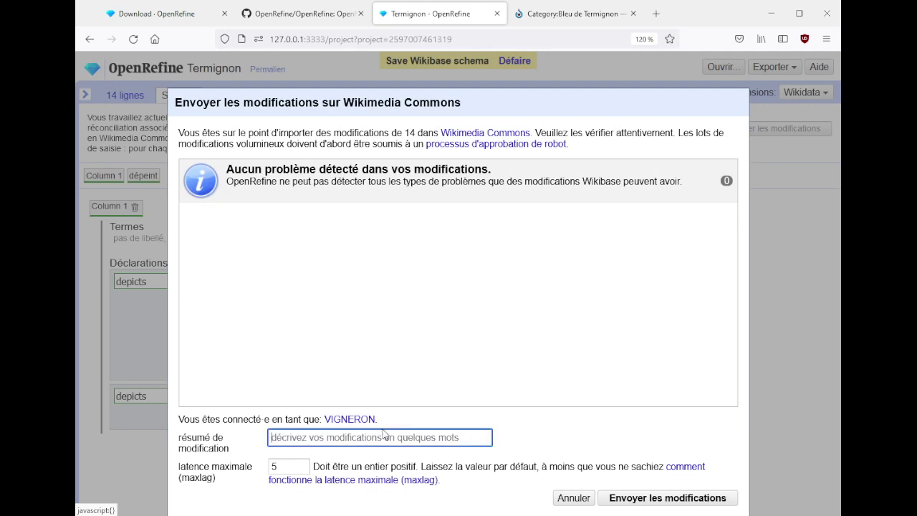
text(adding )
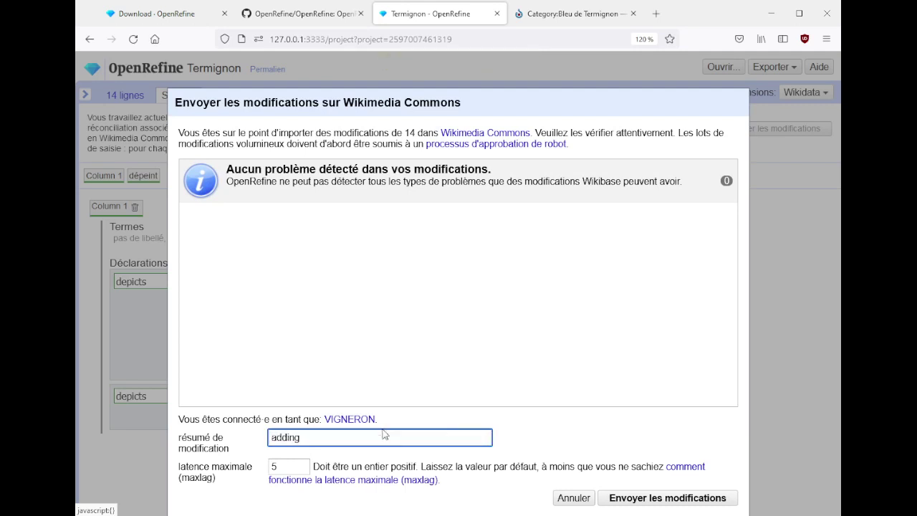
text(P180)
click(667, 498)
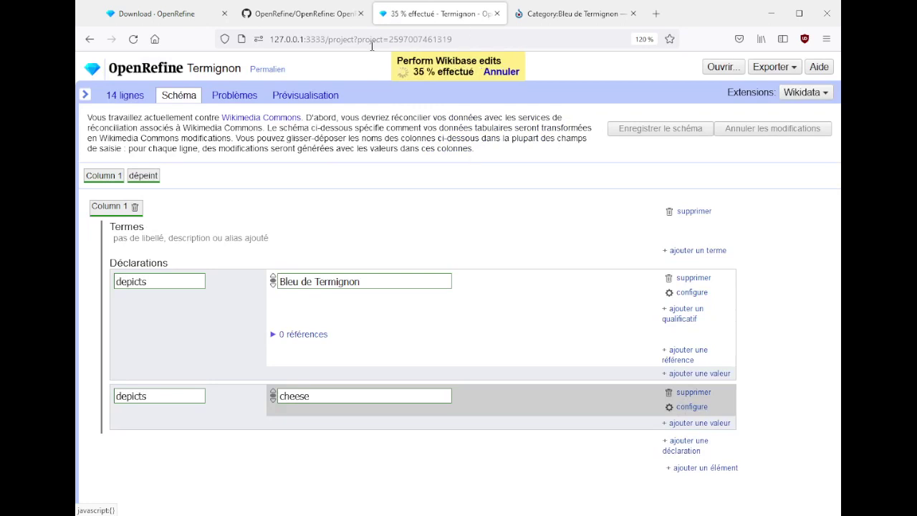
- Switch to the Wikimedia Commons category page and open the account's contributions list to check the uploaded edits
click(587, 20)
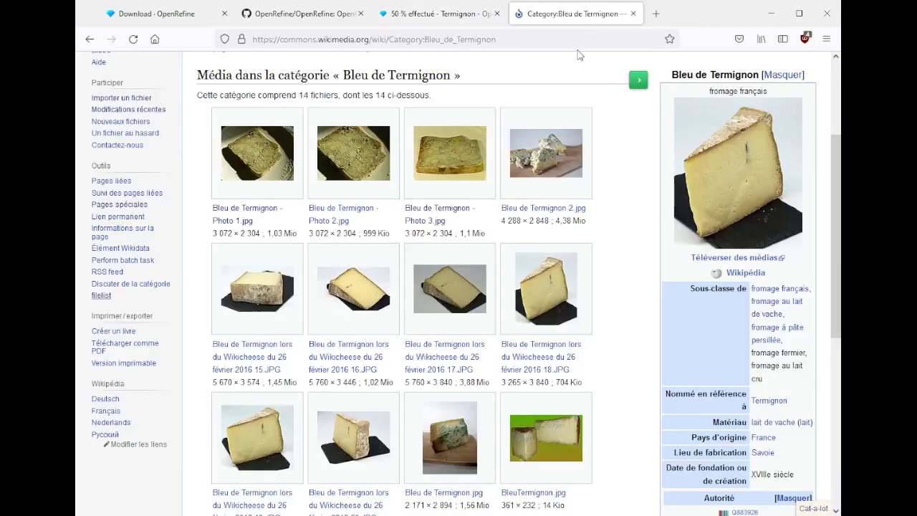
scroll(584, 157, up, 3)
click(741, 64)
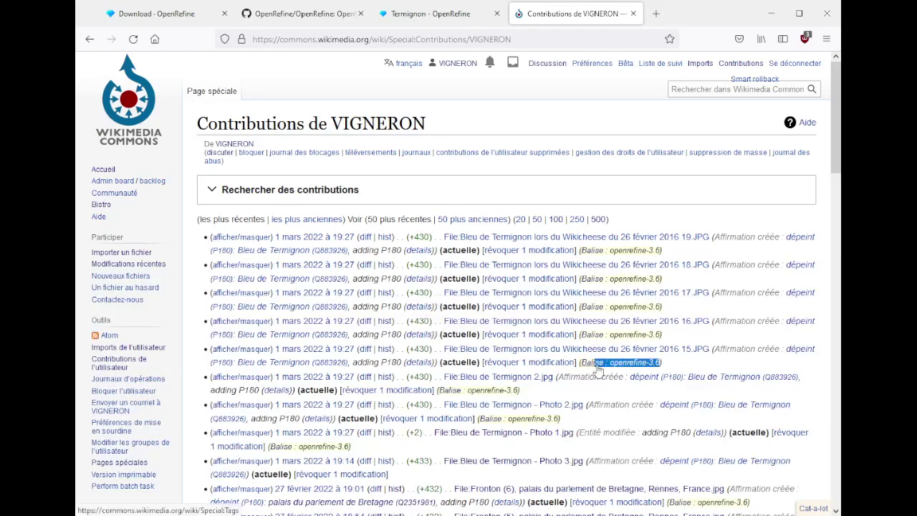
- Open the Commons tags page (Balises) from an edit's tag label and search it for "openref"
middle_click(595, 363)
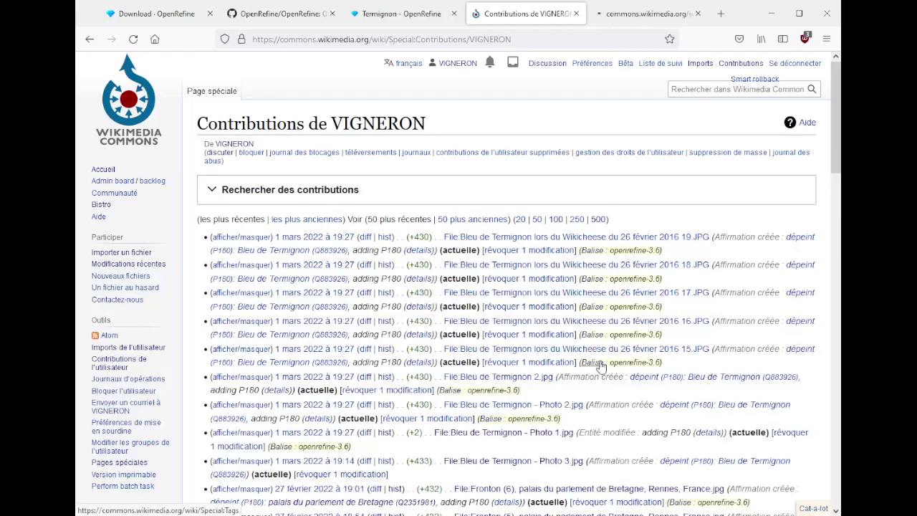
click(647, 13)
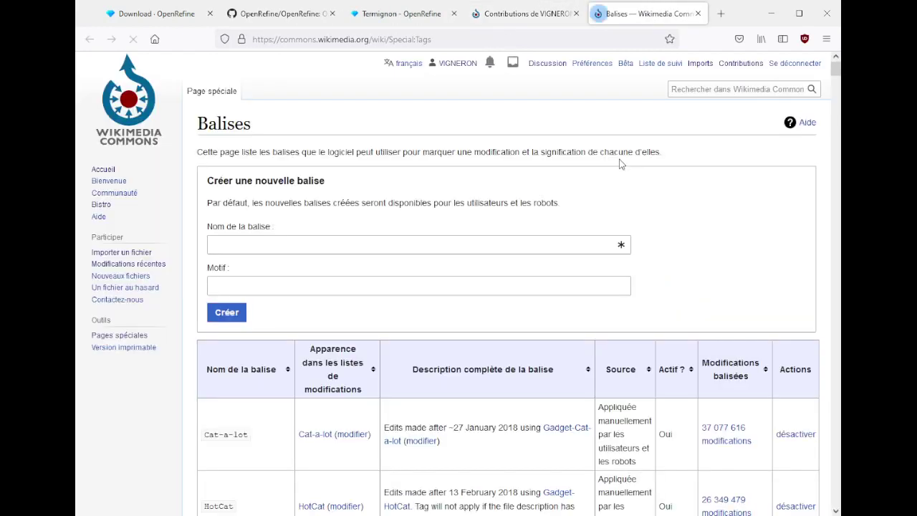
key(ctrl+f)
text(openref)
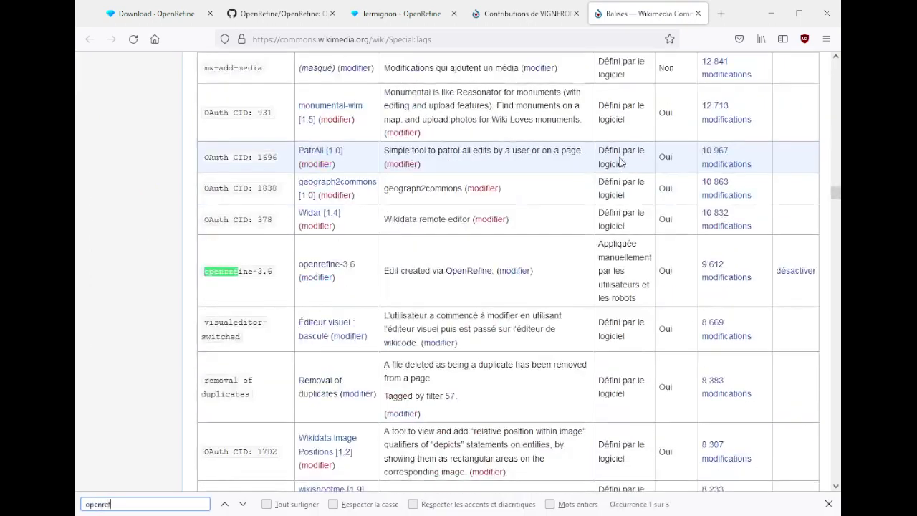
key(Escape)
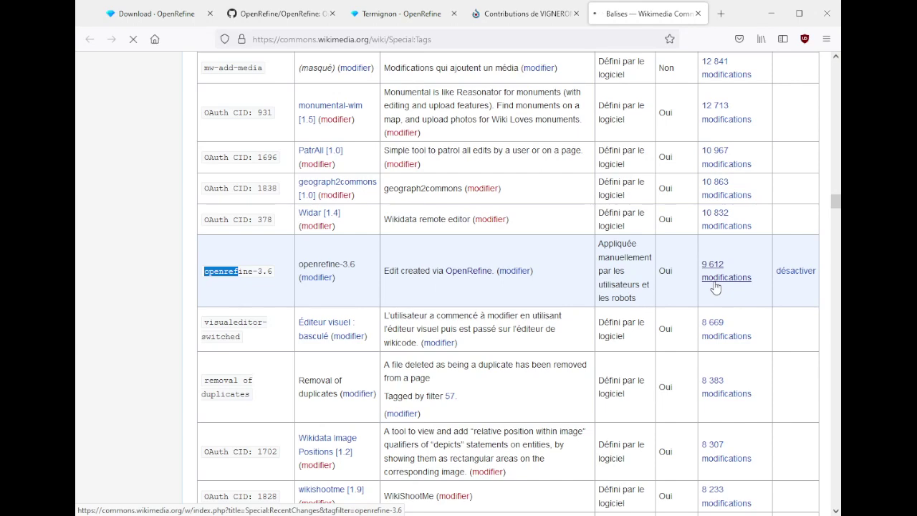
- Open the recent changes tagged openrefine-3.6 and look through the listed edits
click(714, 285)
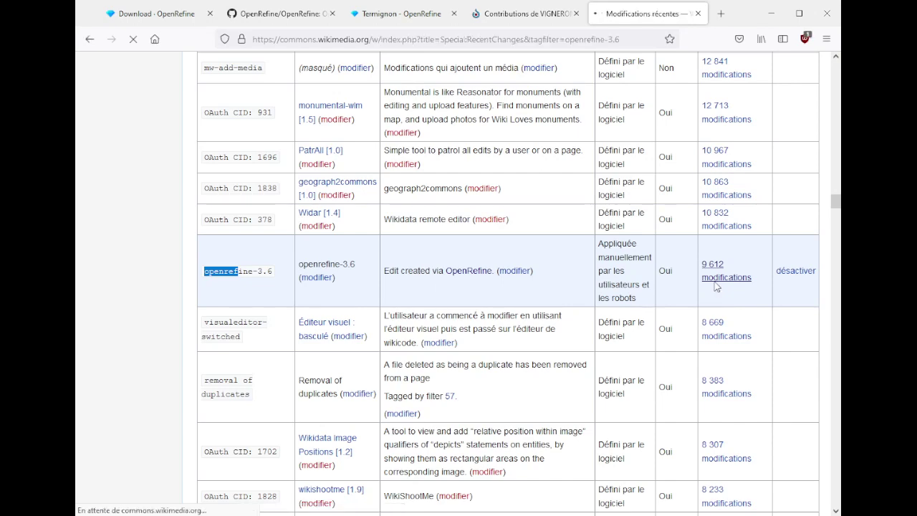
scroll(664, 220, down, 4)
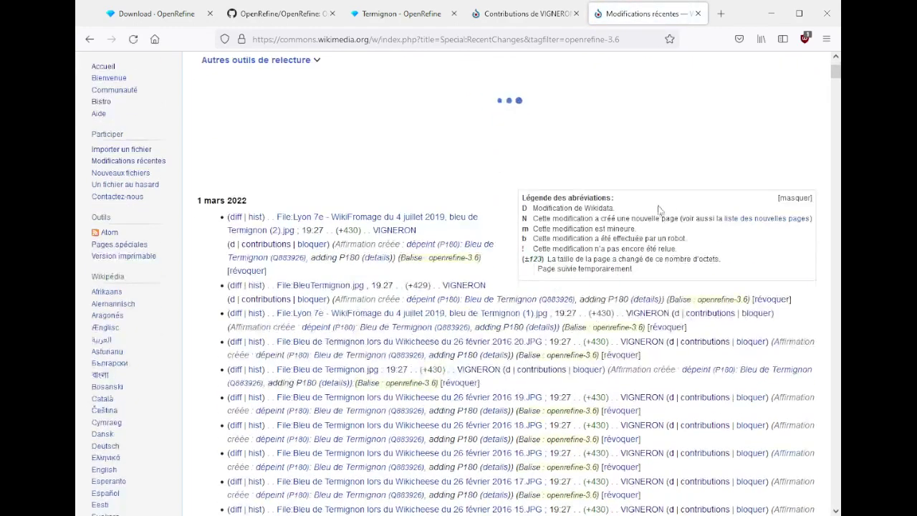
scroll(537, 342, down, 2)
scroll(537, 343, down, 7)
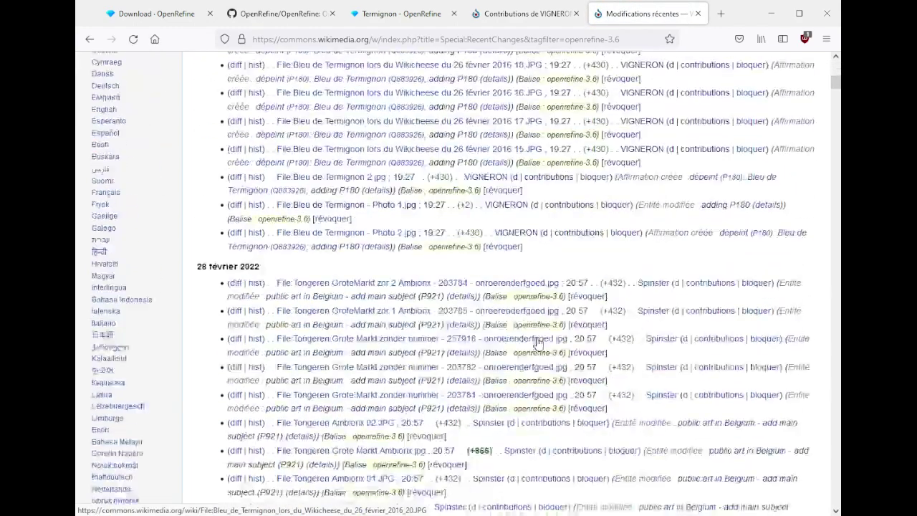
scroll(537, 342, down, 3)
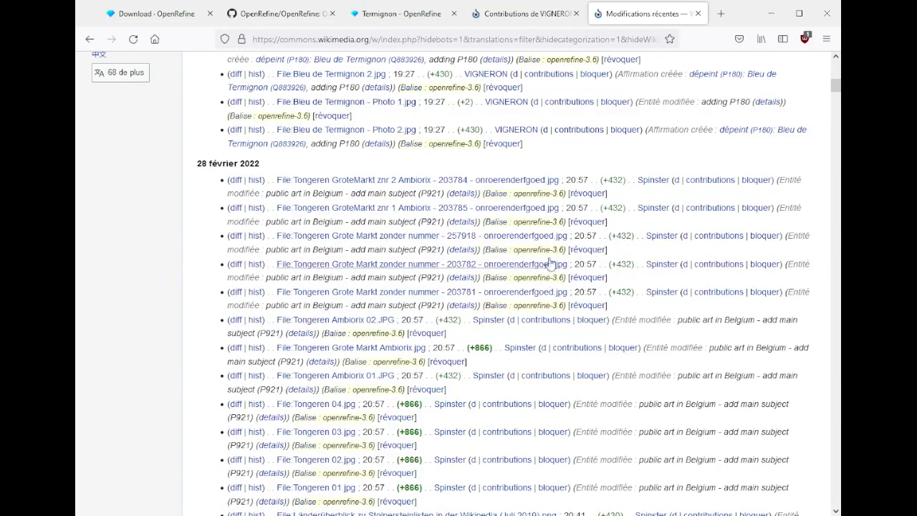
- View the diff of the 28 February edit to File:Tongeren GroteMarkt znr 2 Ambiorix - 203784 - onroerenderfgoed.jpg
click(234, 180)
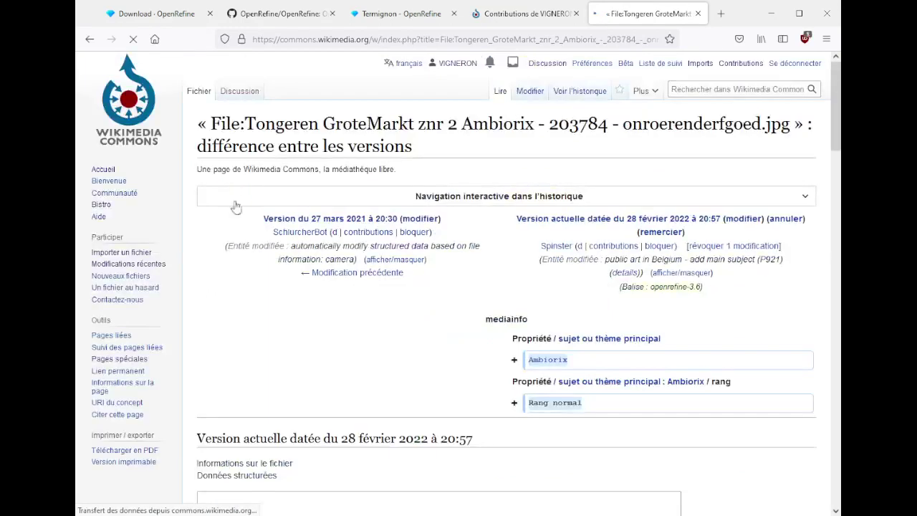
scroll(414, 311, down, 3)
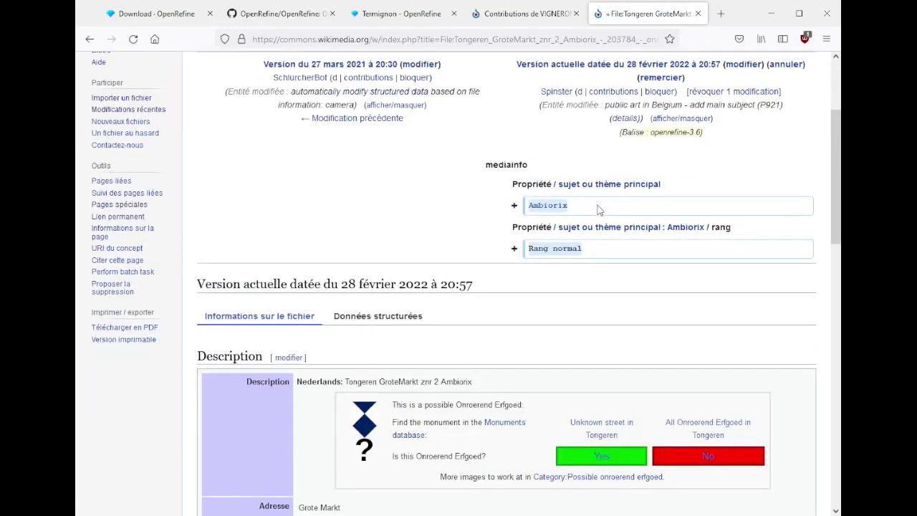
scroll(331, 227, up, 3)
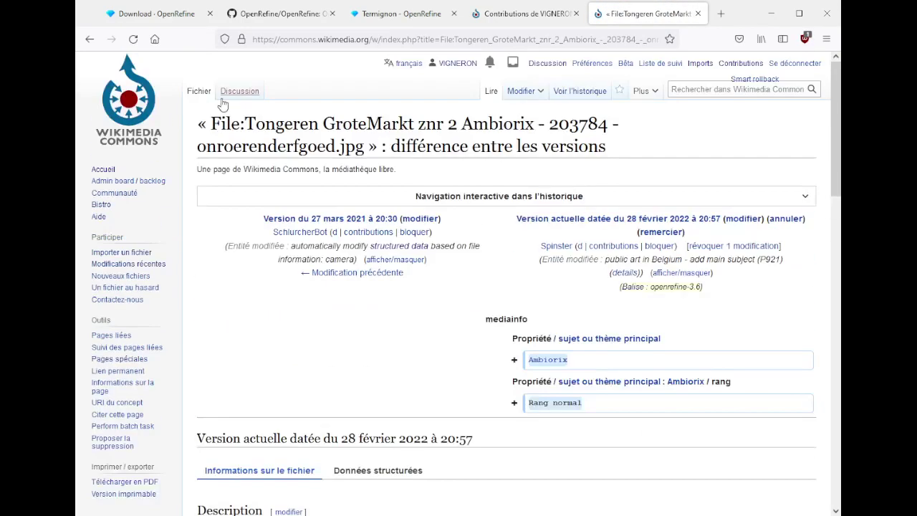
- Open the Ambiorix image's file page and examine its structured data statements down to the main subject
click(201, 93)
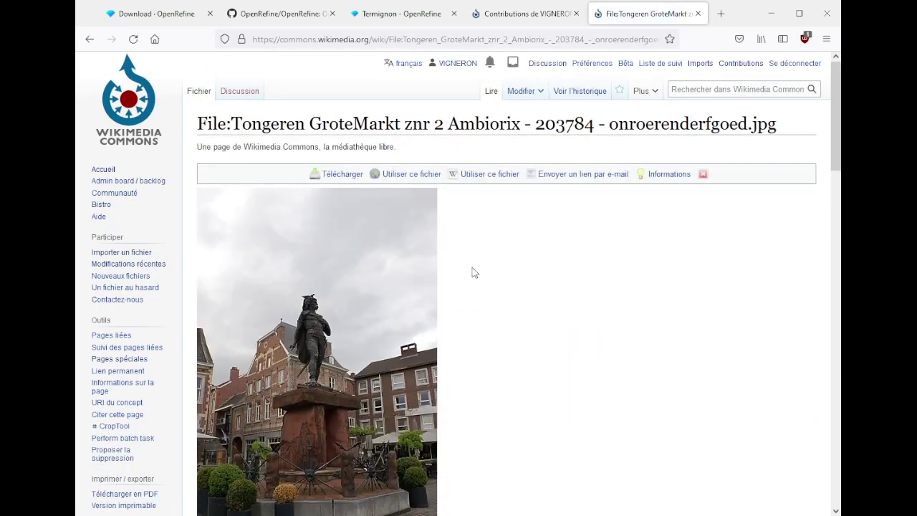
scroll(552, 281, down, 7)
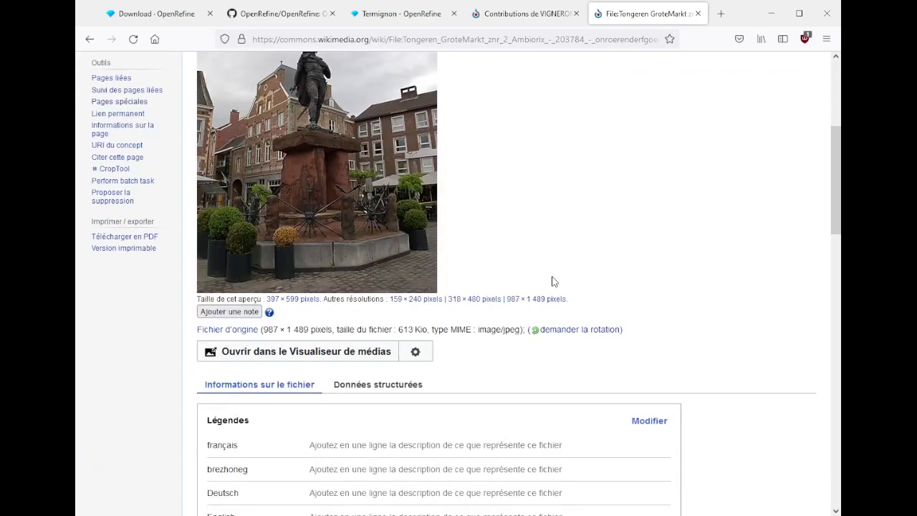
click(362, 125)
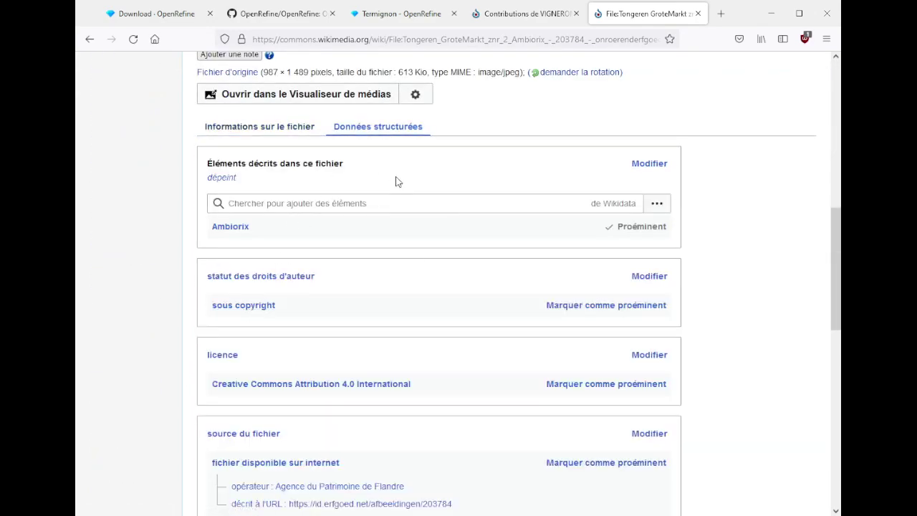
scroll(395, 180, up, 4)
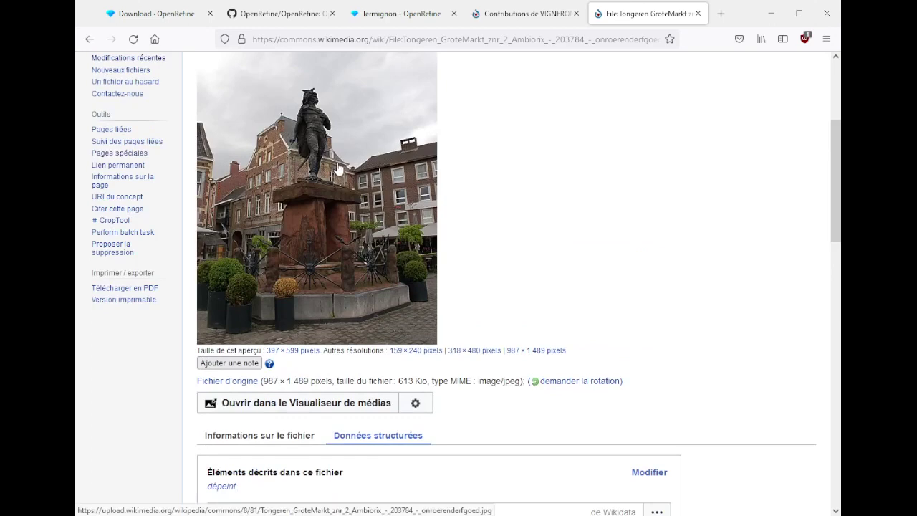
scroll(338, 170, down, 7)
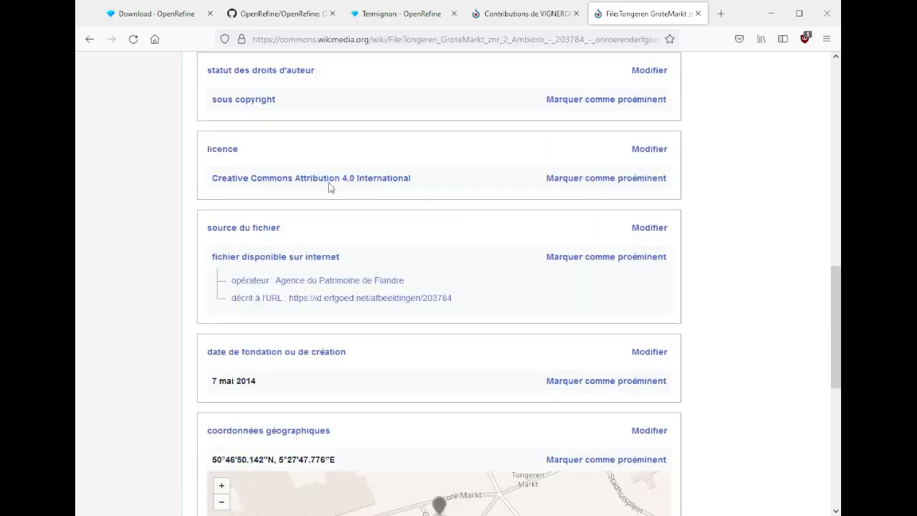
scroll(152, 272, down, 6)
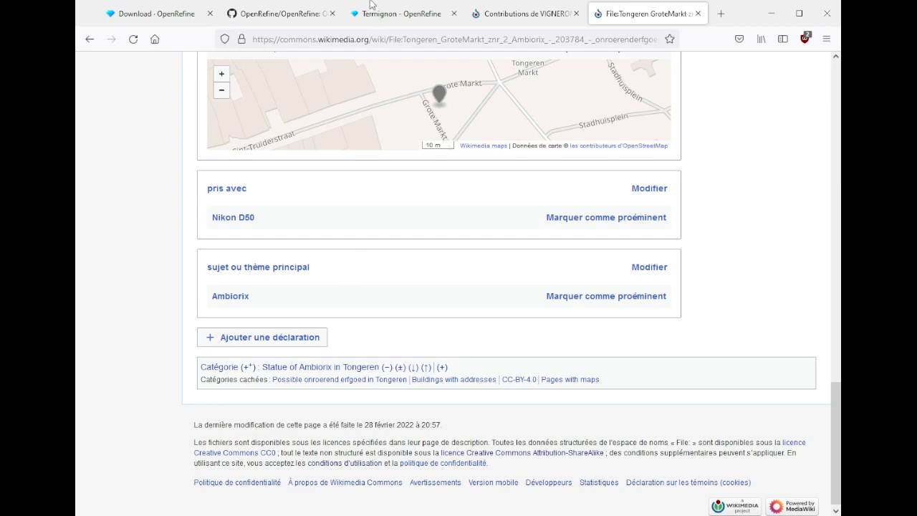
- Reload the account's Commons contributions list to show the latest OpenRefine edits, and close the Ambiorix file page
click(387, 15)
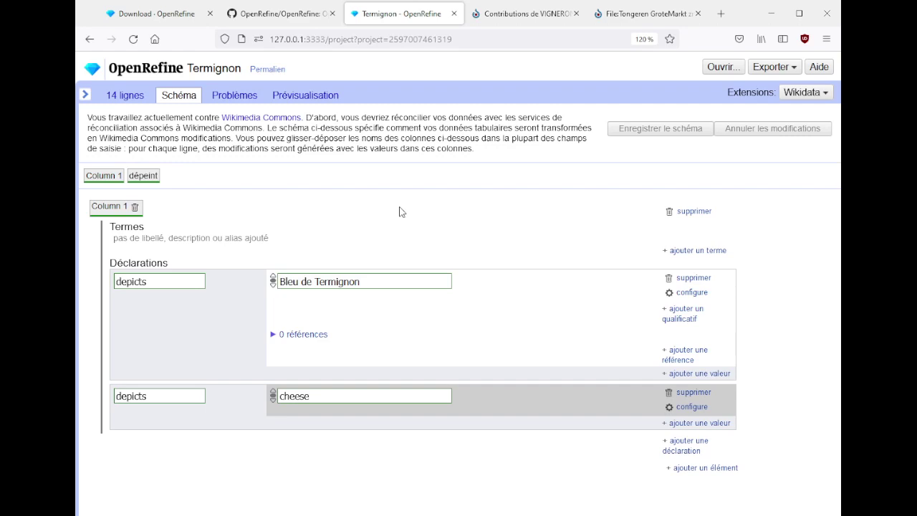
click(560, 17)
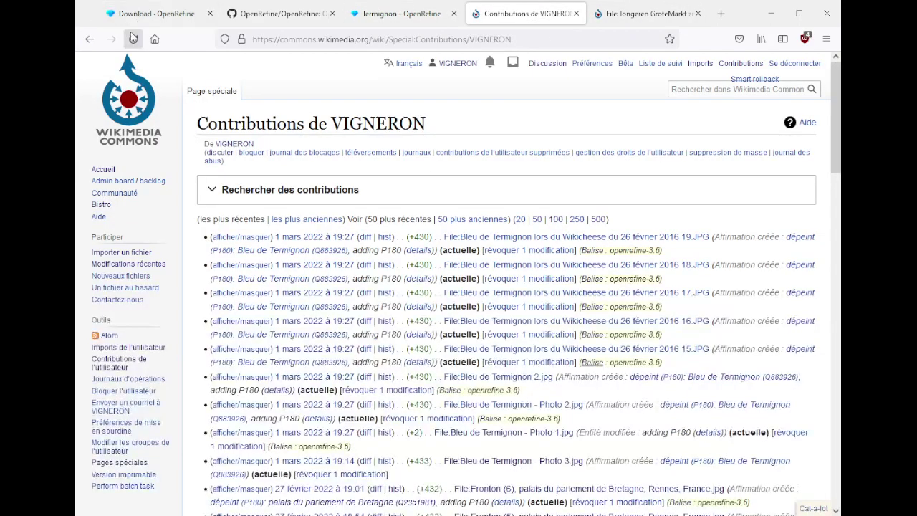
click(132, 37)
middle_click(650, 14)
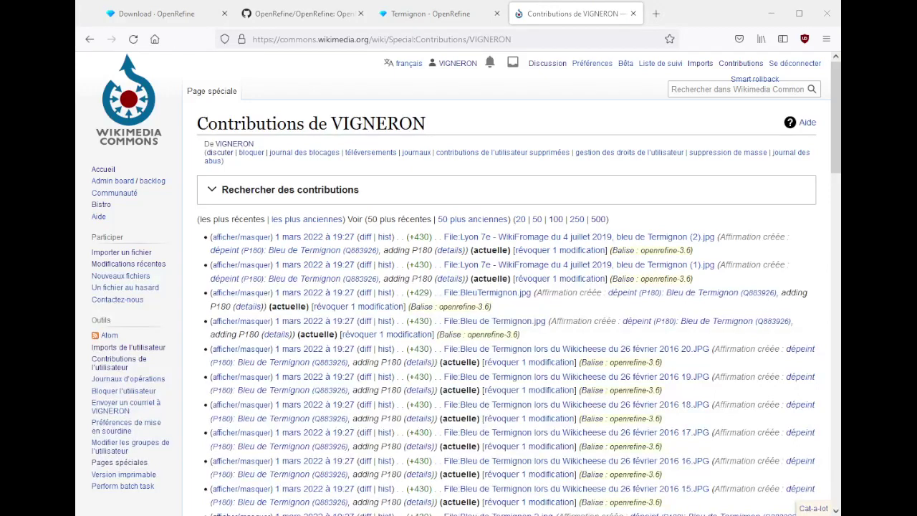
key(ctrl+t)
text(https://commons.wikimedia.org/wiki/Help:Gadget-ACDC)
key(Return)
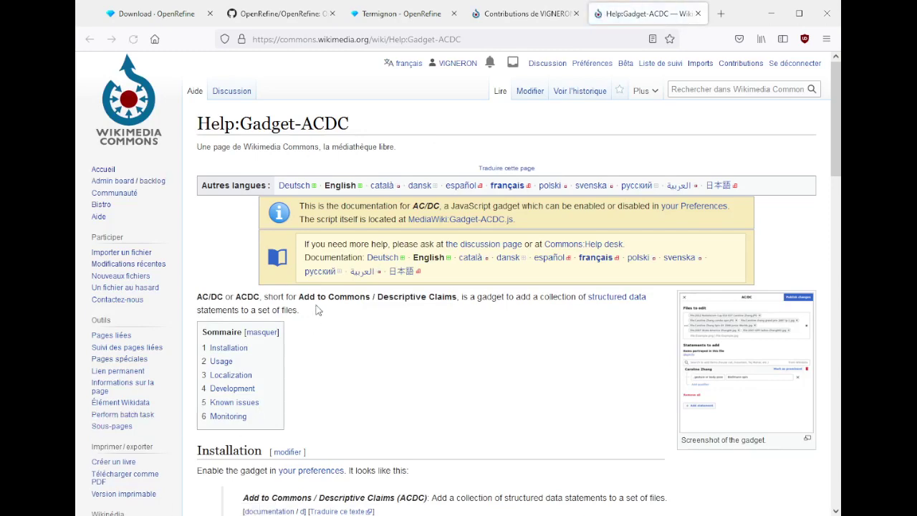
drag(390, 297, 436, 296)
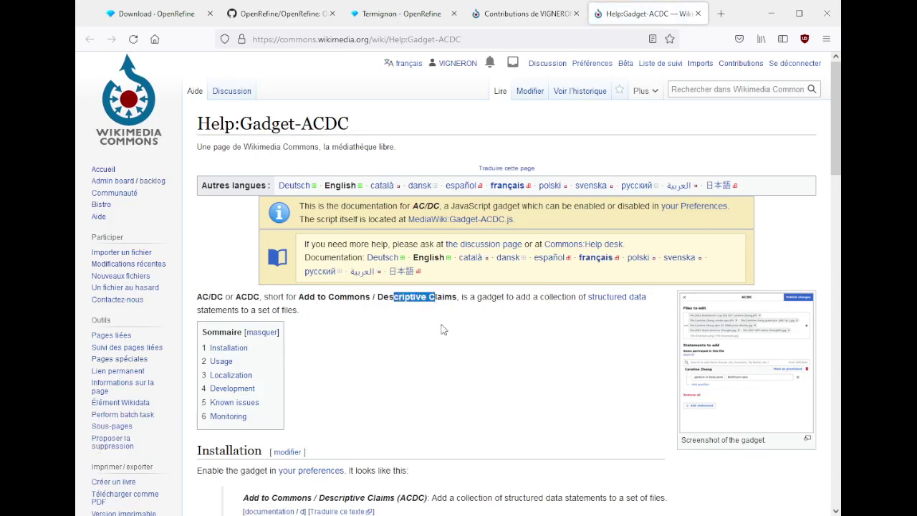
click(440, 346)
scroll(439, 346, down, 5)
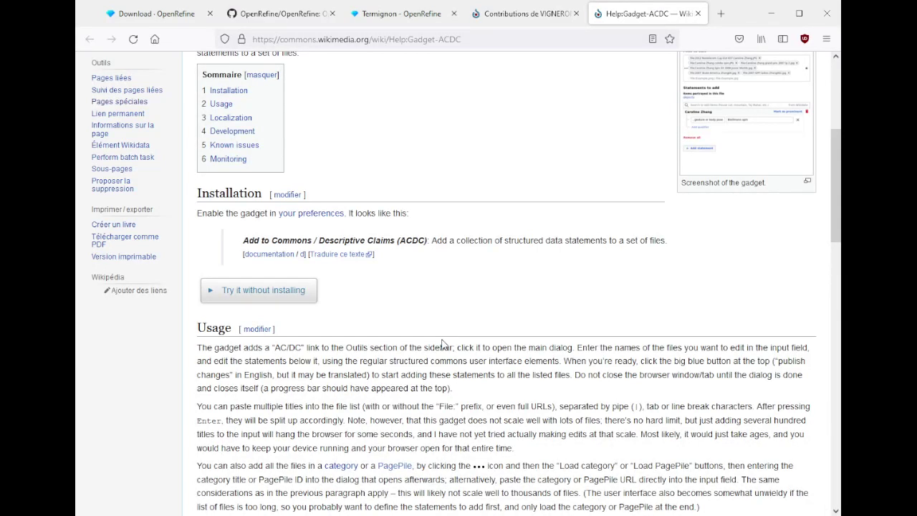
scroll(470, 307, down, 3)
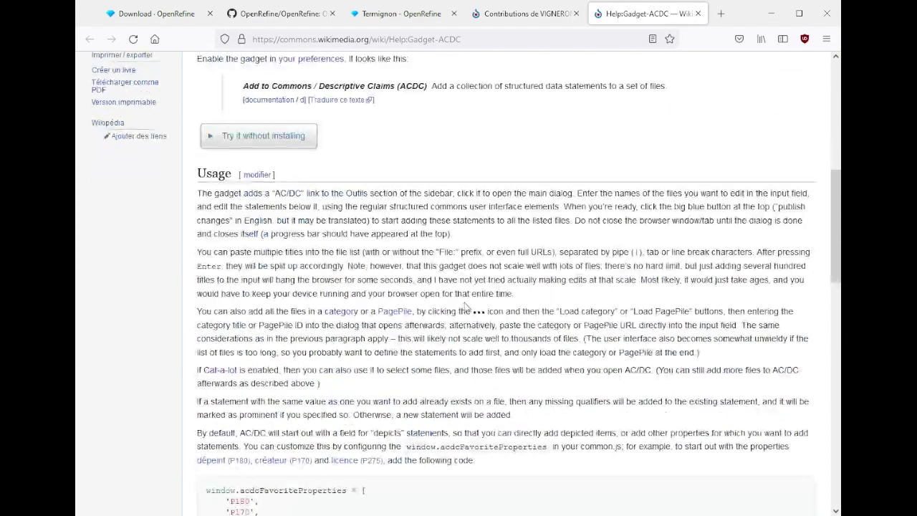
scroll(456, 334, down, 6)
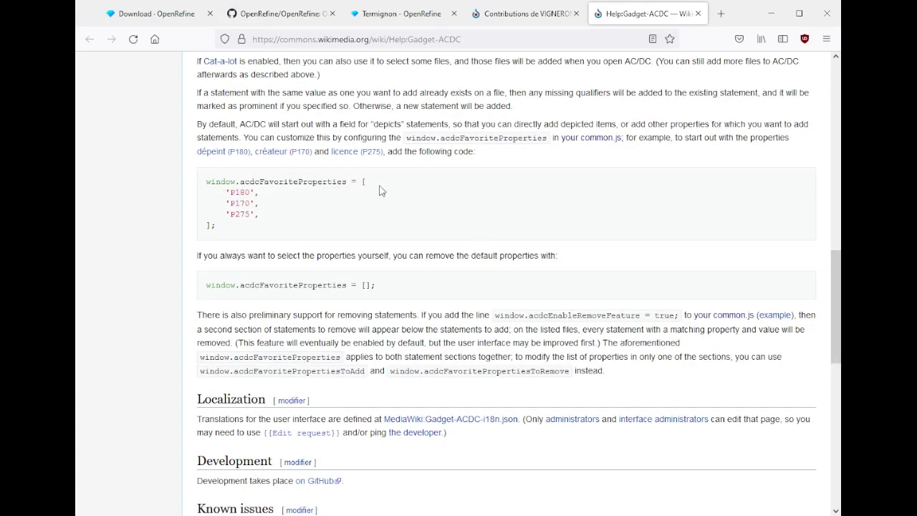
- Examine the acdcFavoriteProperties example with P180, P170 and P275, and skim the rest of the AC/DC help page
drag(236, 192, 238, 215)
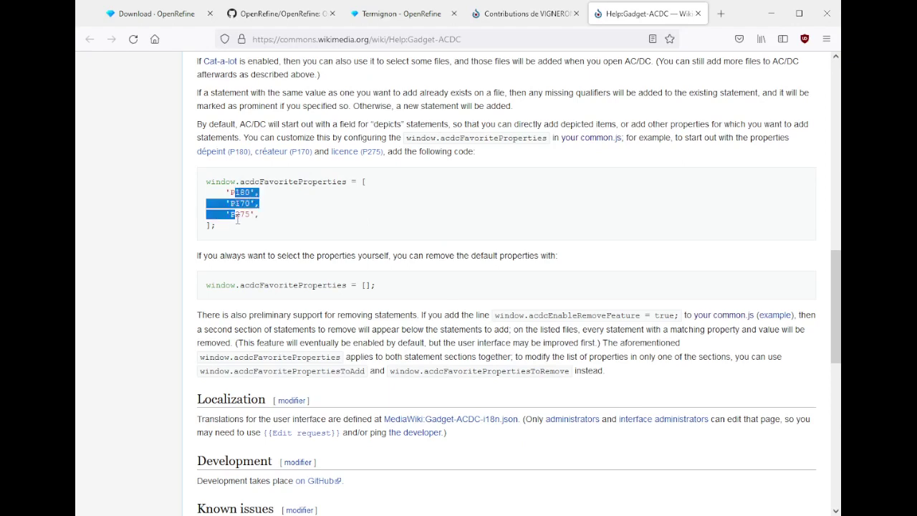
click(238, 215)
double_click(235, 192)
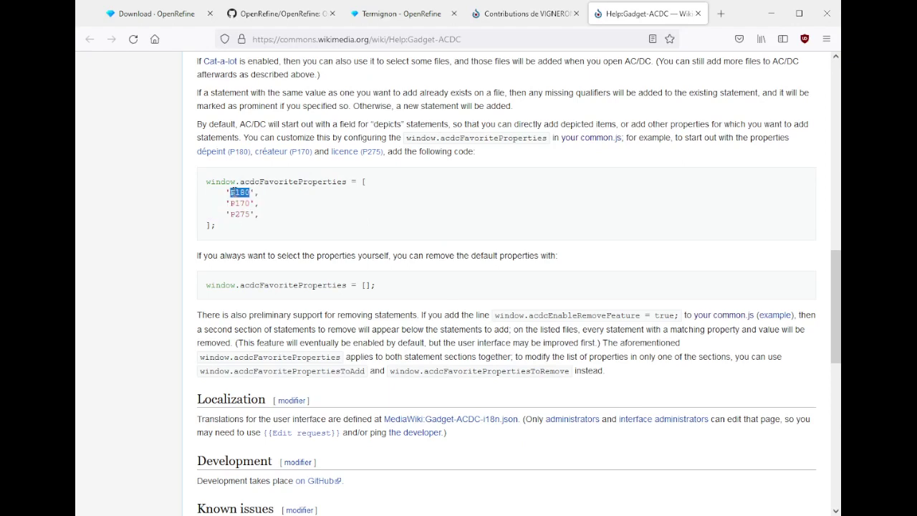
click(327, 225)
scroll(358, 300, down, 3)
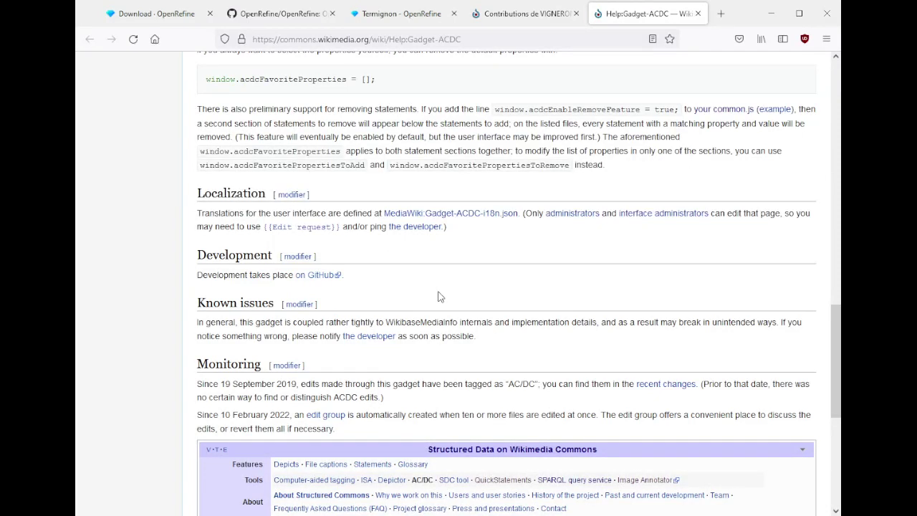
scroll(440, 296, down, 3)
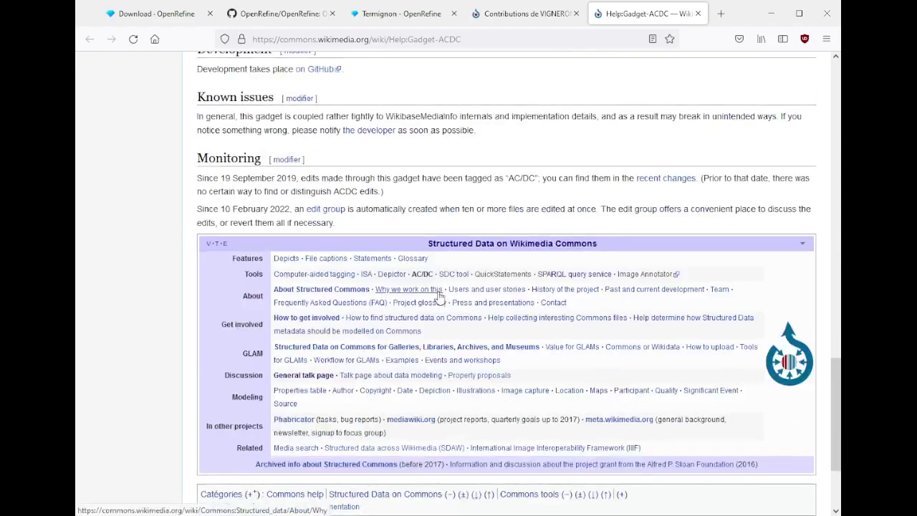
scroll(439, 296, up, 8)
scroll(439, 297, up, 5)
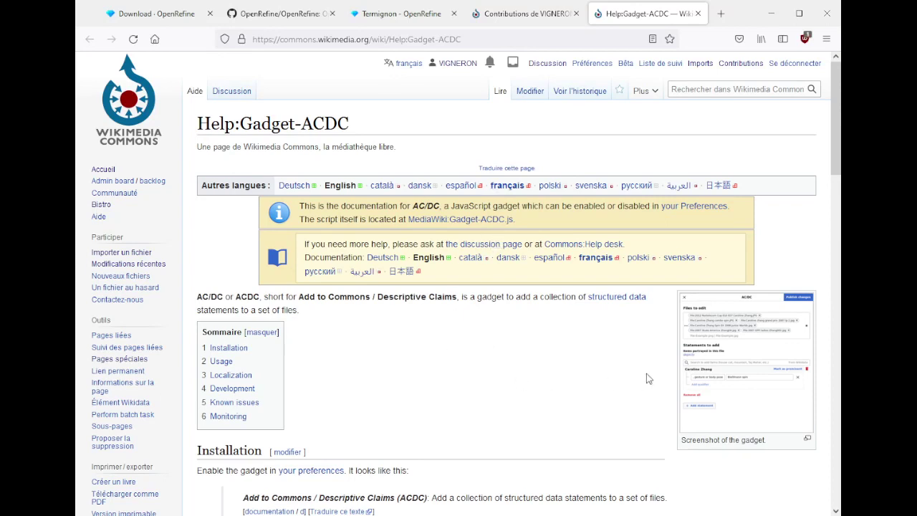
- Open the AC/DC gadget's screenshot, examine its files-to-edit and statements-to-add sections, and close the page
click(749, 366)
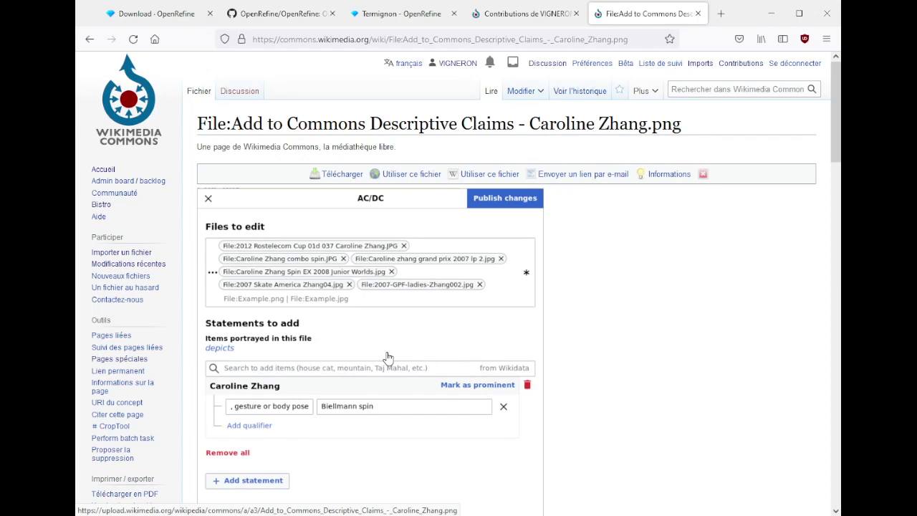
scroll(388, 357, down, 3)
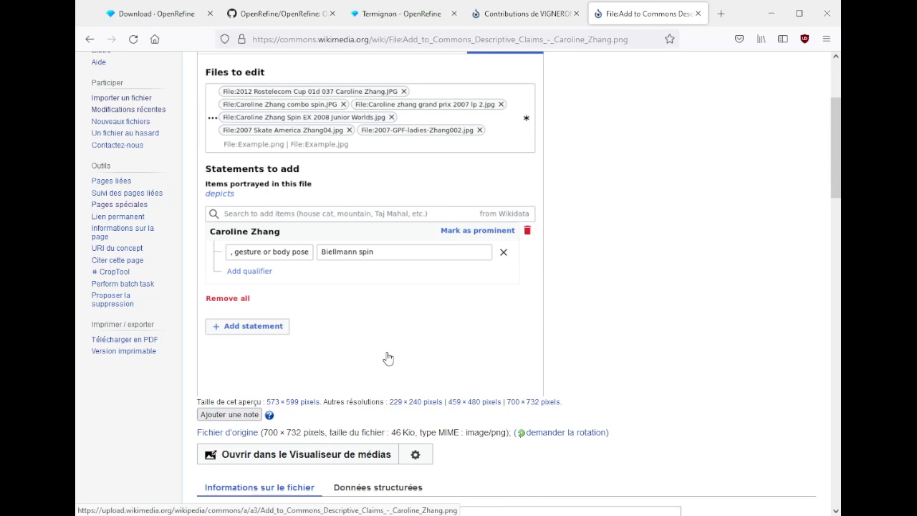
scroll(388, 357, up, 1)
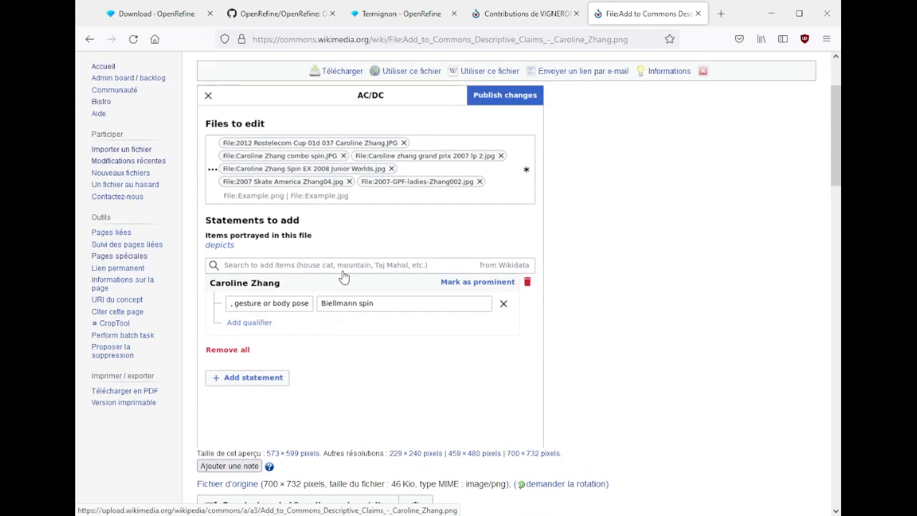
middle_click(619, 22)
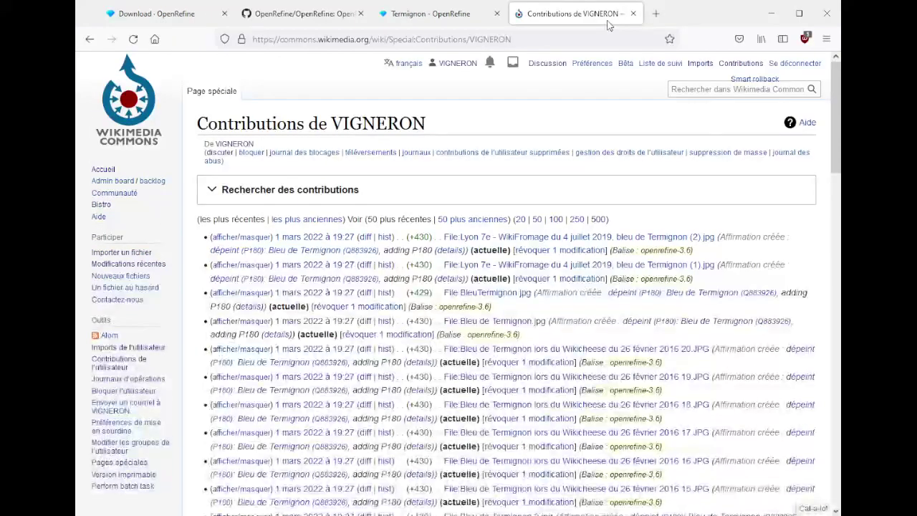
- Return to the Termignon project in OpenRefine and remove the dépeint column from the rows table
click(430, 16)
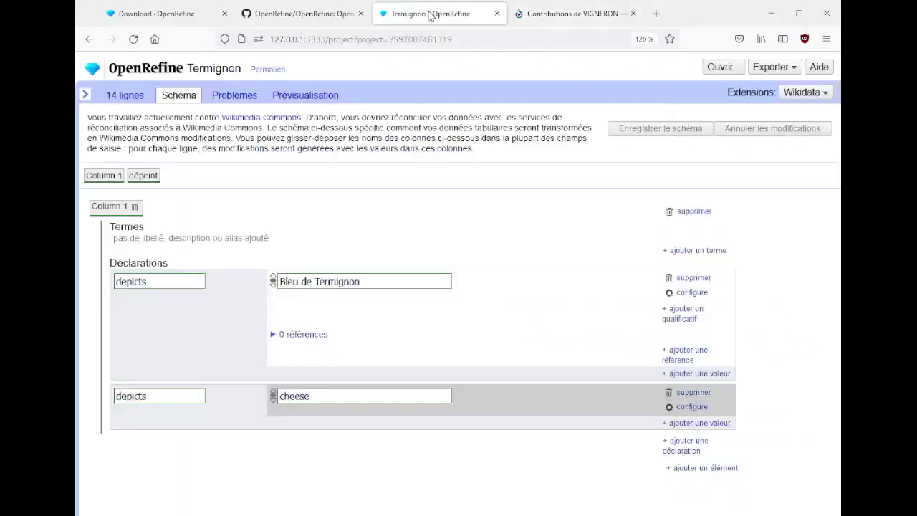
click(126, 100)
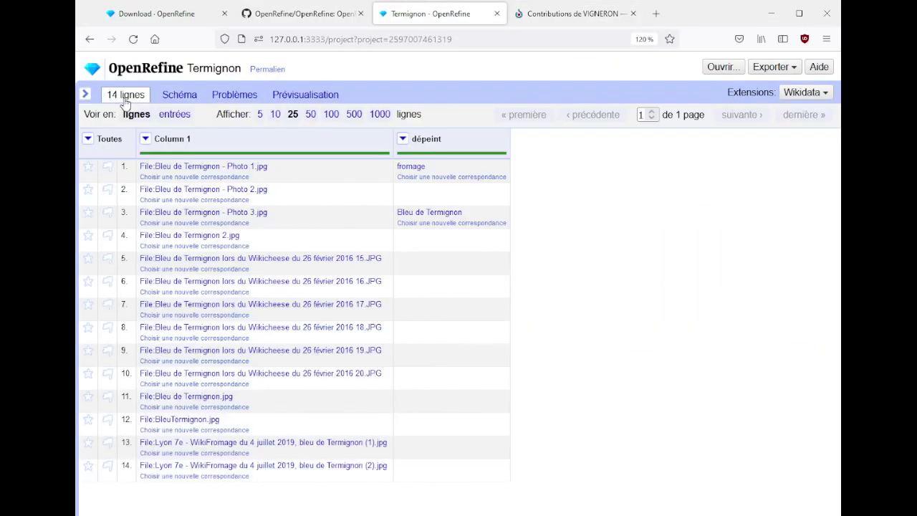
click(403, 141)
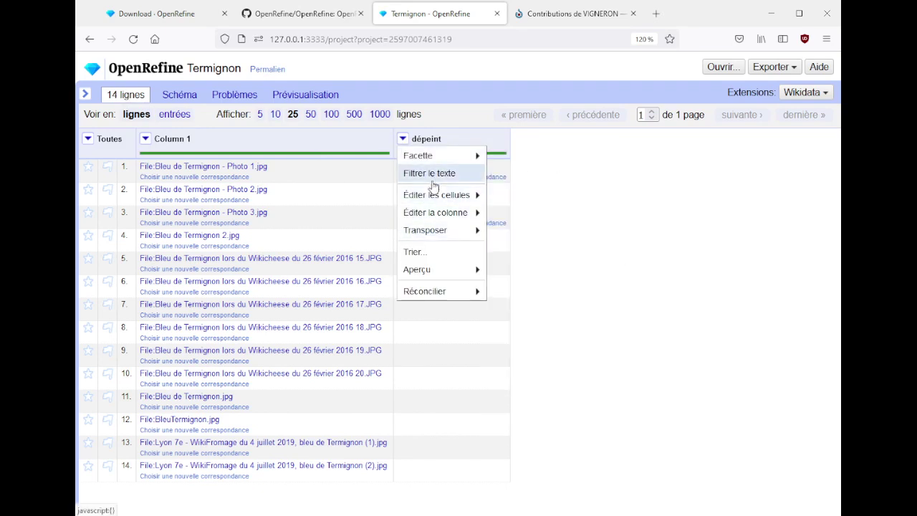
mouse_move(426, 216)
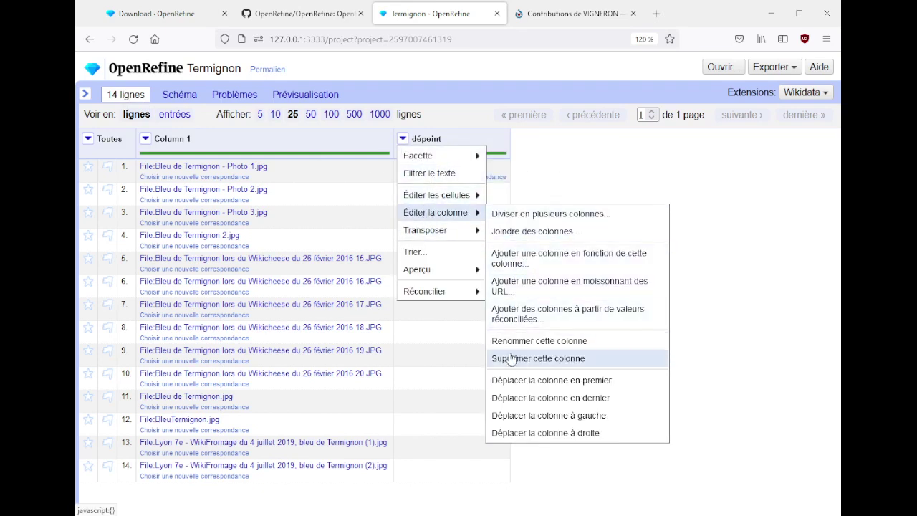
click(534, 357)
- Add a Wikitext column from the reconciled values of Column 1
click(145, 138)
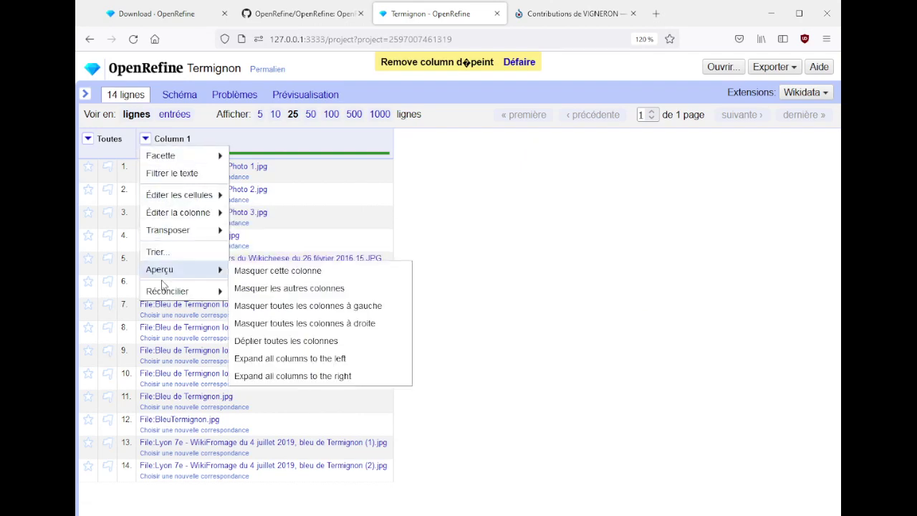
mouse_move(164, 291)
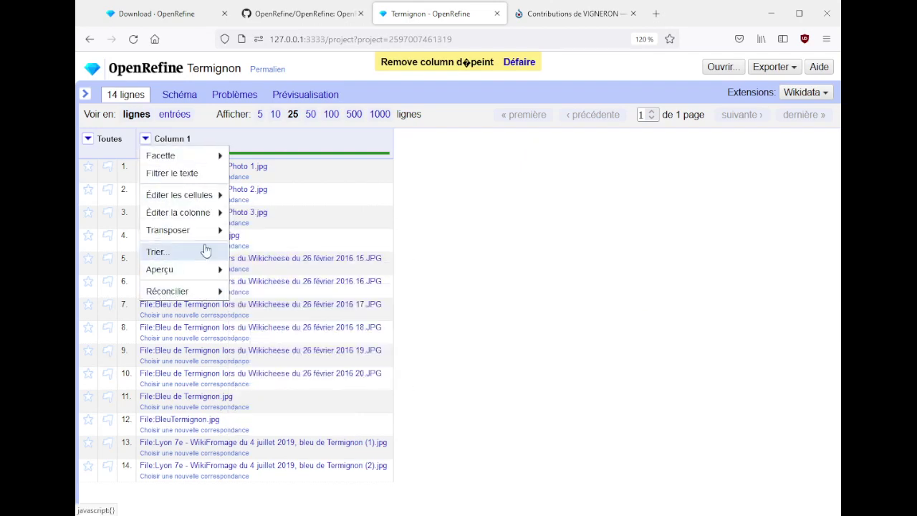
mouse_move(199, 216)
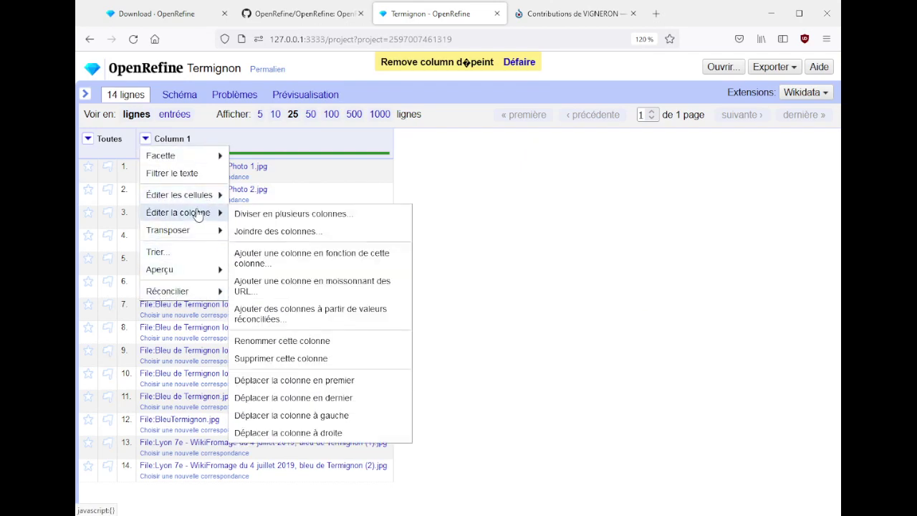
click(285, 312)
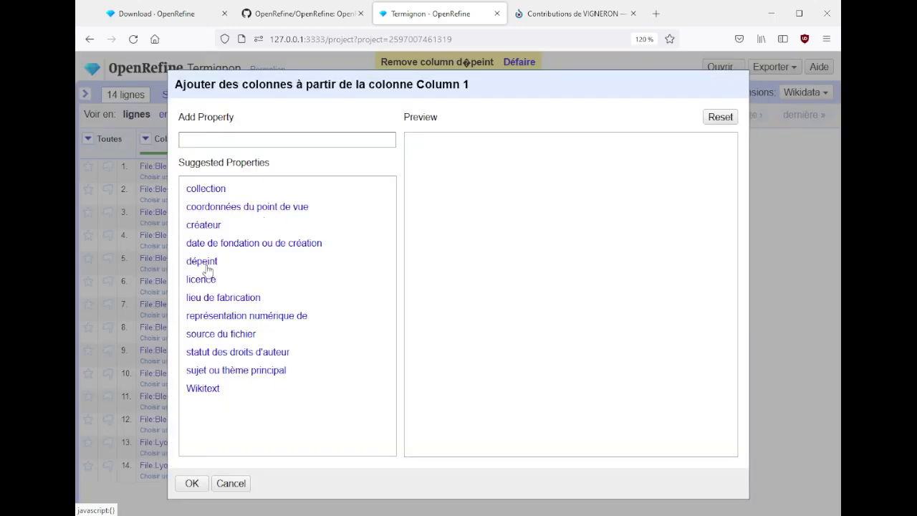
click(202, 390)
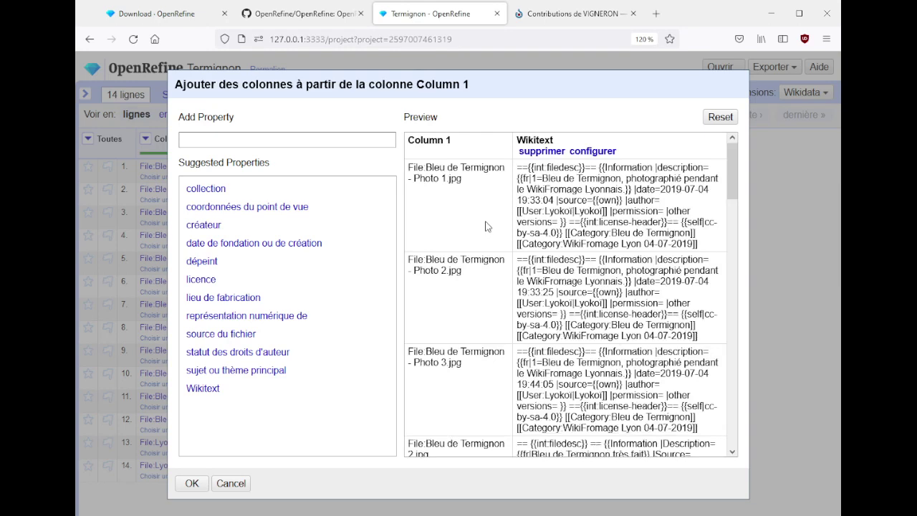
click(192, 483)
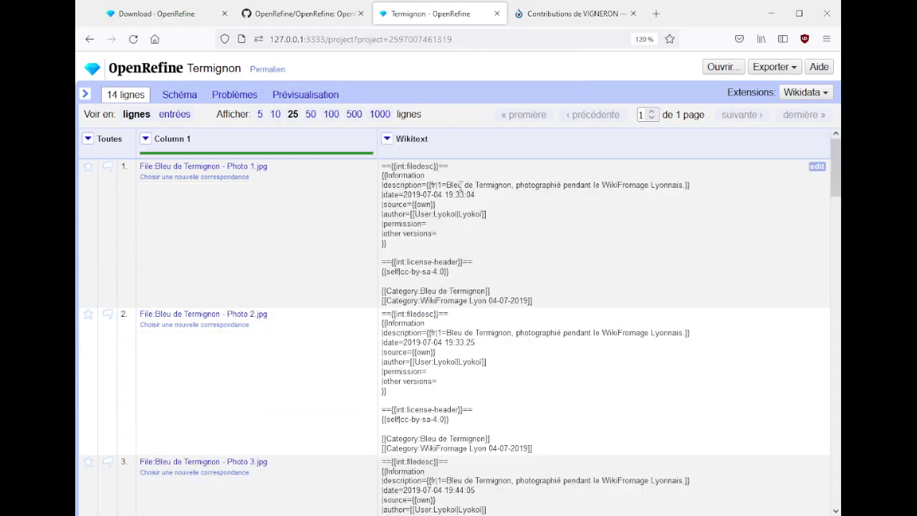
- Examine the wikitext of the Termignon files row by row, including their descriptions, authors, licences and categories
scroll(541, 254, down, 5)
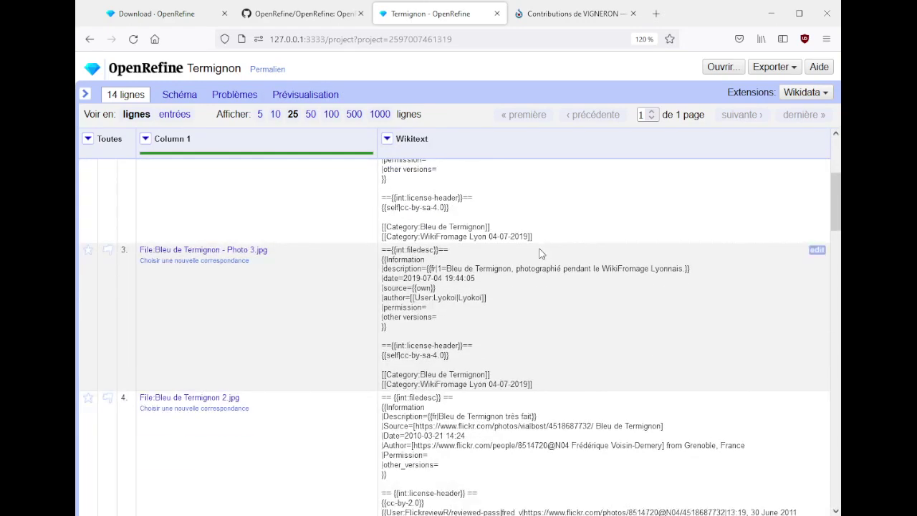
scroll(531, 285, down, 2)
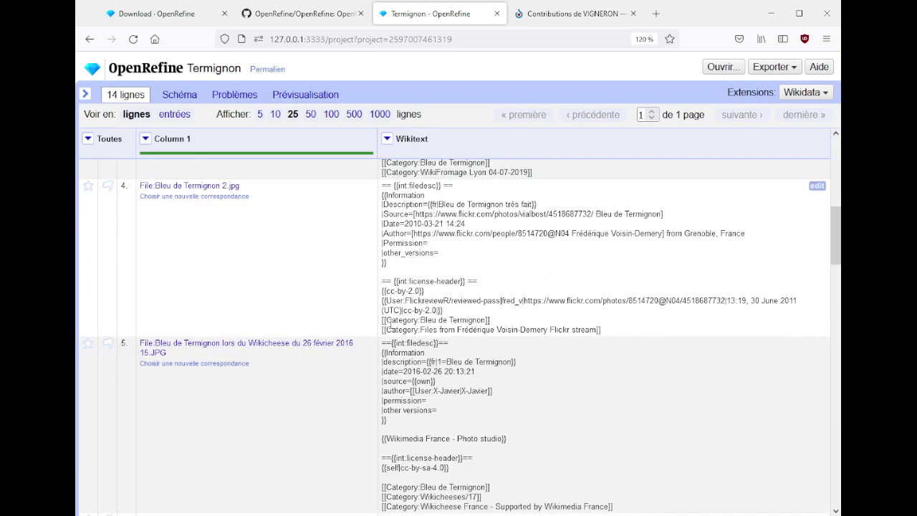
drag(421, 320, 474, 320)
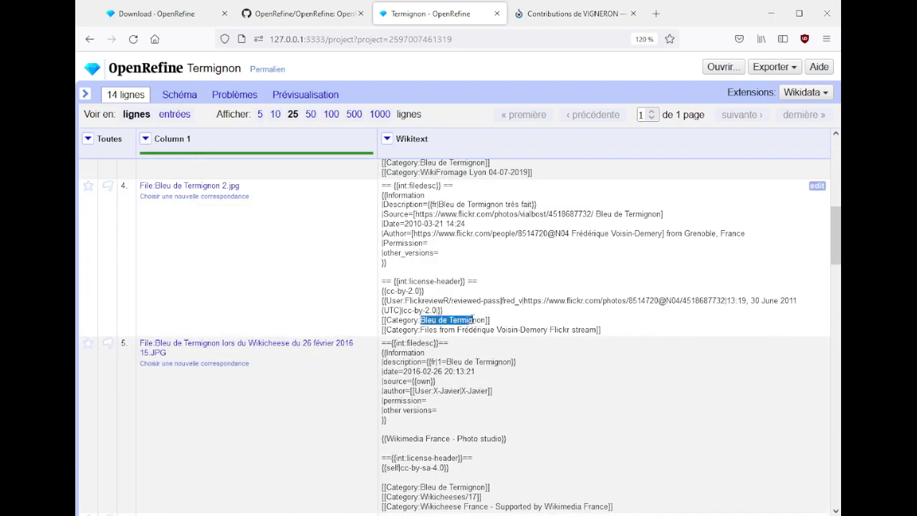
scroll(473, 322, down, 2)
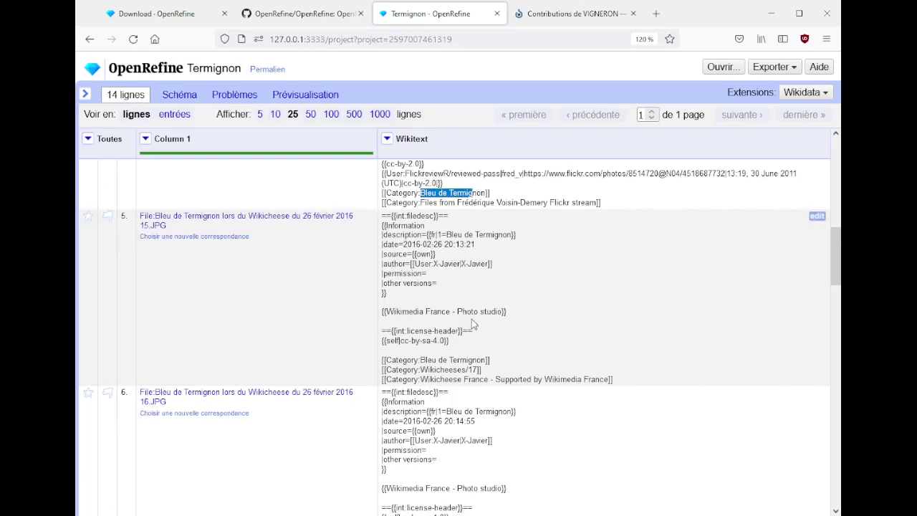
scroll(473, 323, down, 3)
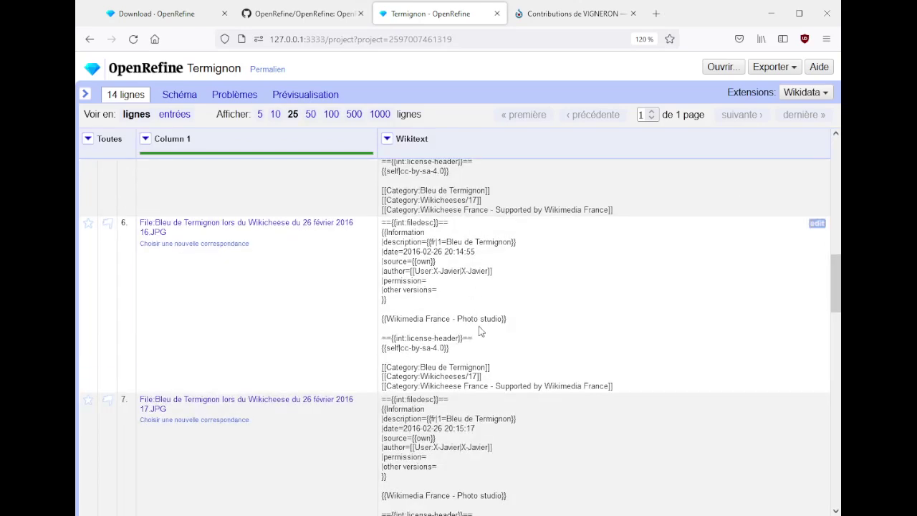
scroll(480, 331, down, 3)
scroll(479, 328, down, 3)
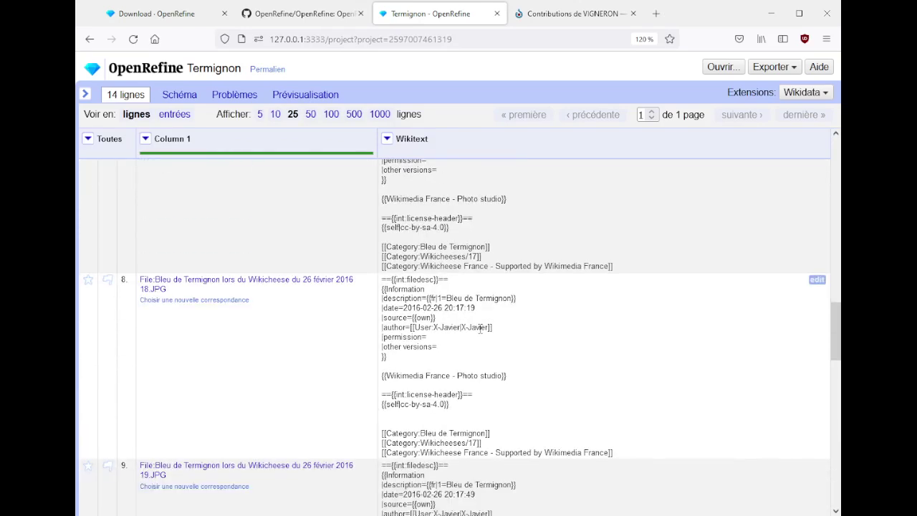
scroll(481, 333, down, 3)
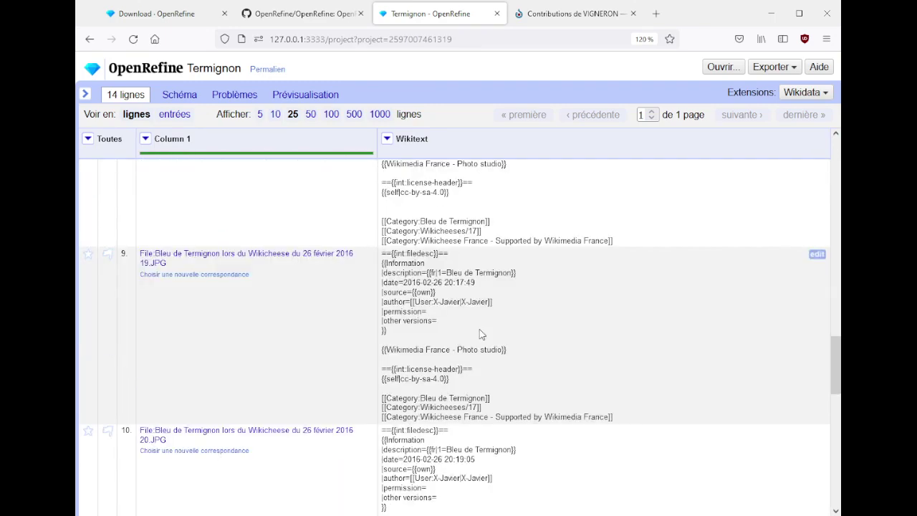
scroll(481, 334, down, 3)
scroll(481, 334, down, 2)
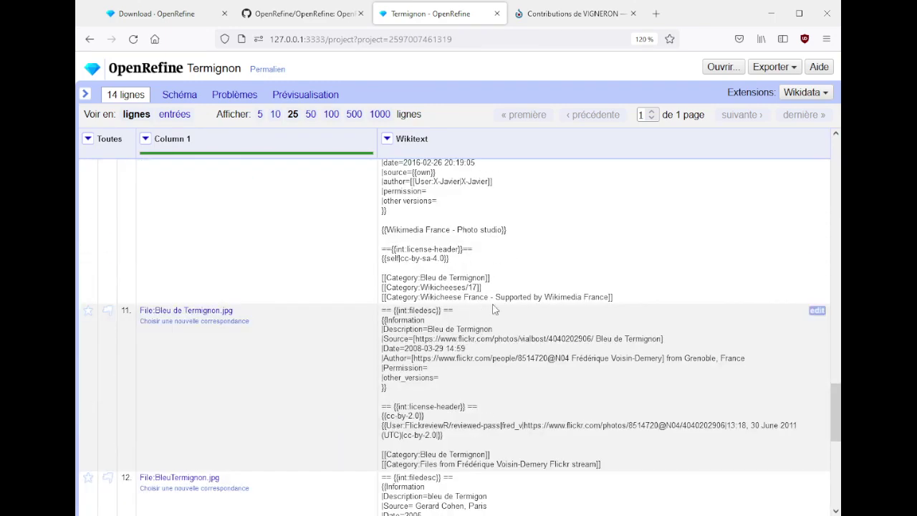
- Search the Termignon rows' wikitext for "slate" and close the search
key(ctrl+f)
text(slate)
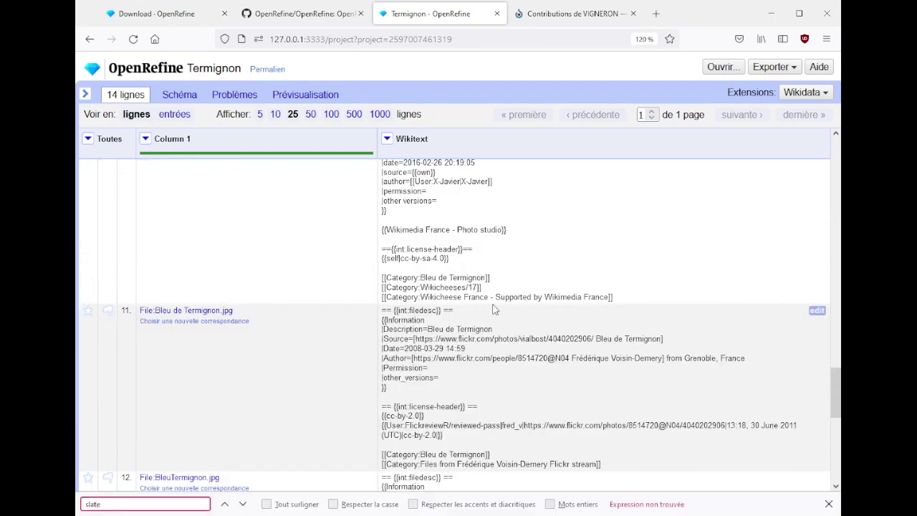
key(Escape)
scroll(475, 186, down, 4)
scroll(474, 164, up, 3)
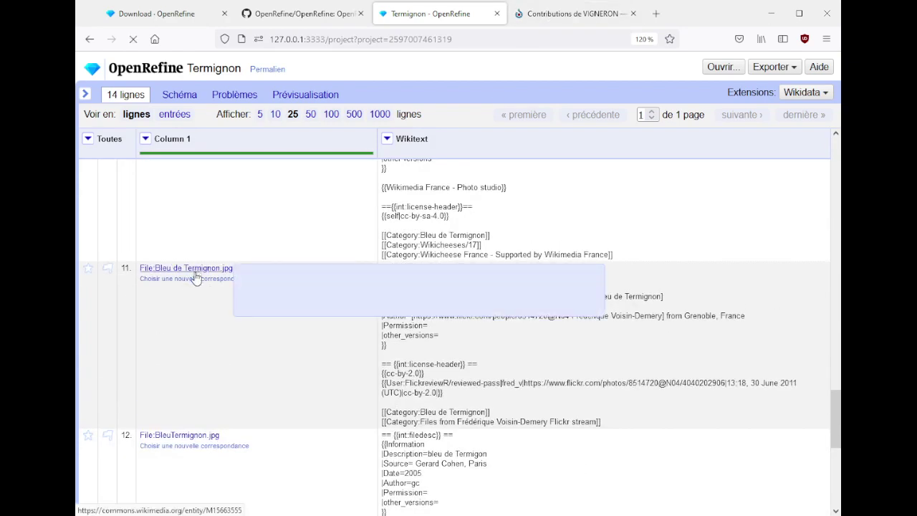
- Open the Commons page of File:Bleu de Termignon.jpg and go from it to the Bleu de Termignon category, confirming leaving the page
click(194, 276)
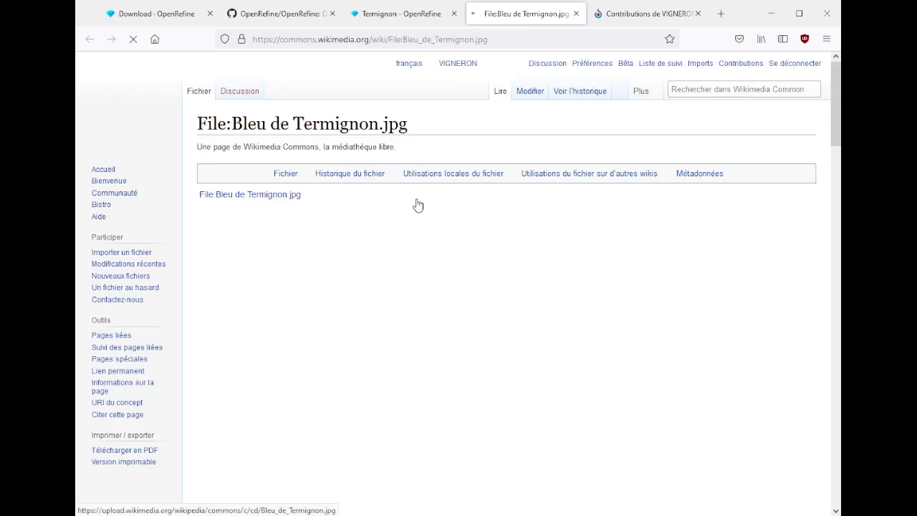
scroll(401, 280, down, 15)
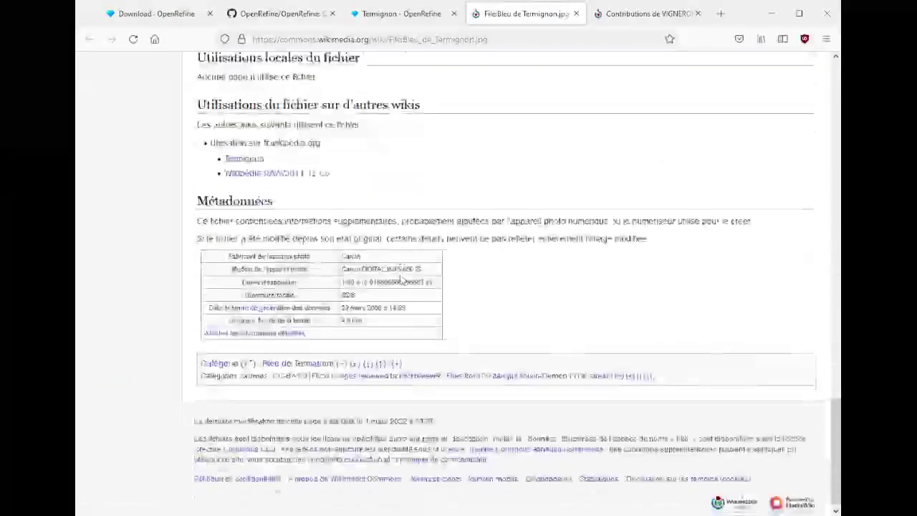
click(278, 364)
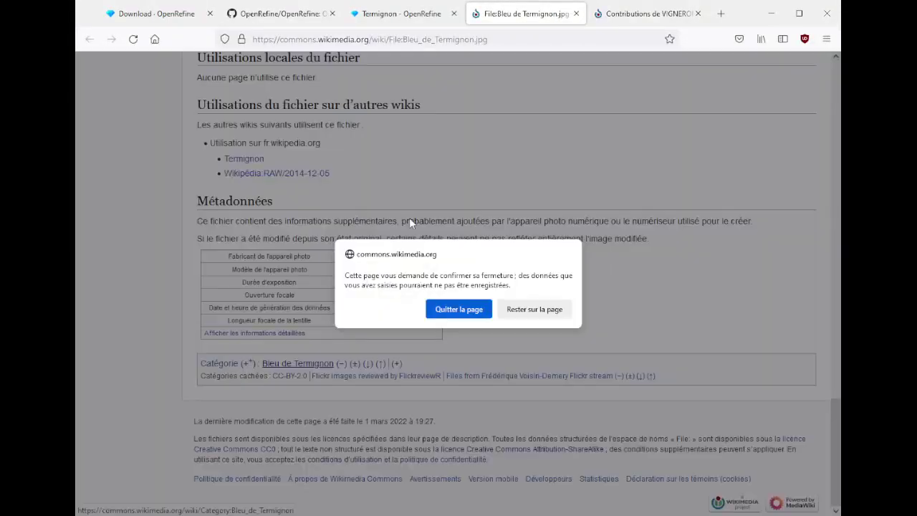
click(449, 310)
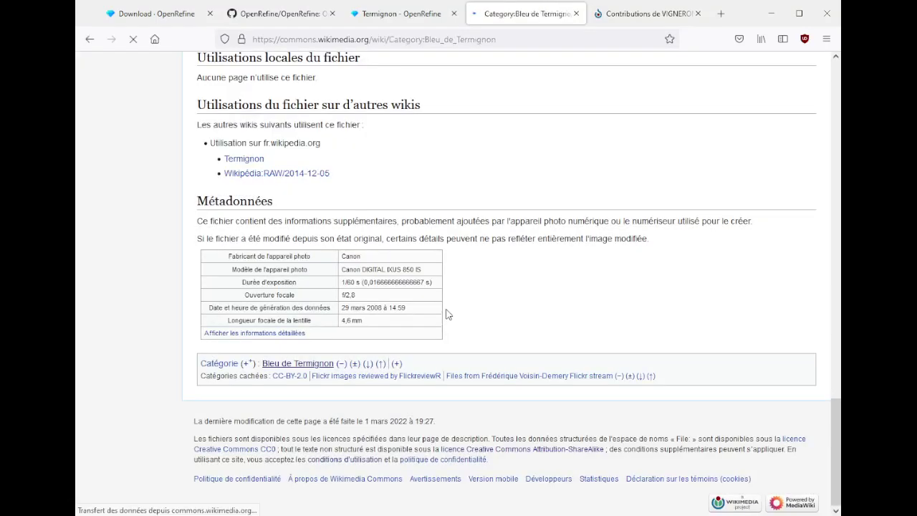
- Open Bleu de Termignon lors du Wikicheese du 26 février 2016 20.JPG separately and examine its licence, file history, metadata and categories
scroll(447, 302, down, 5)
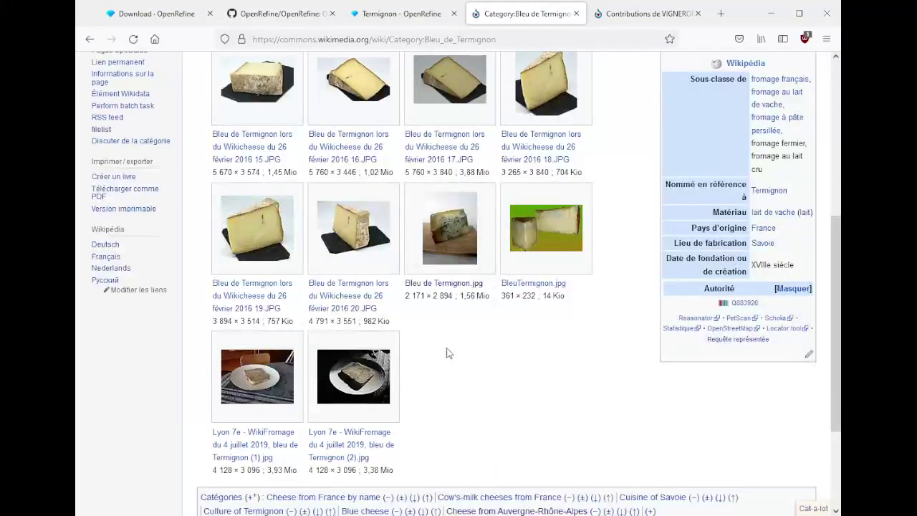
middle_click(326, 289)
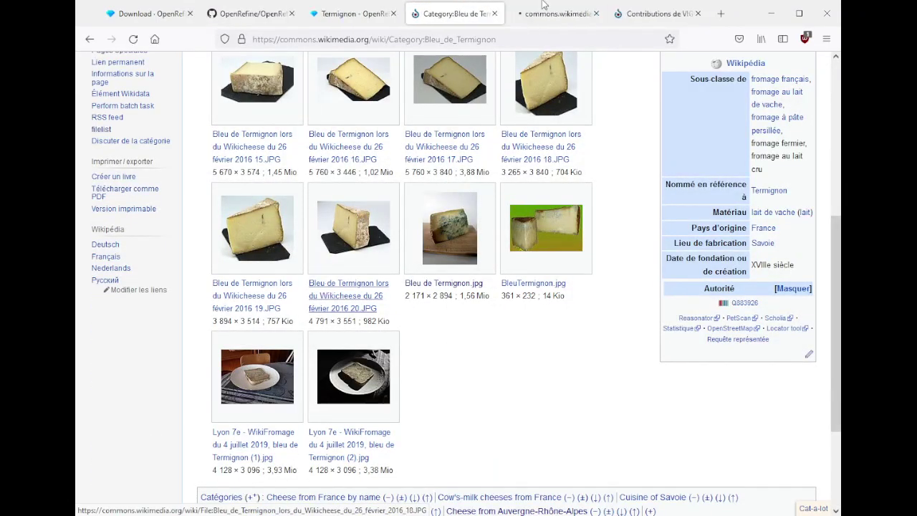
click(557, 14)
scroll(518, 154, down, 5)
scroll(517, 153, down, 15)
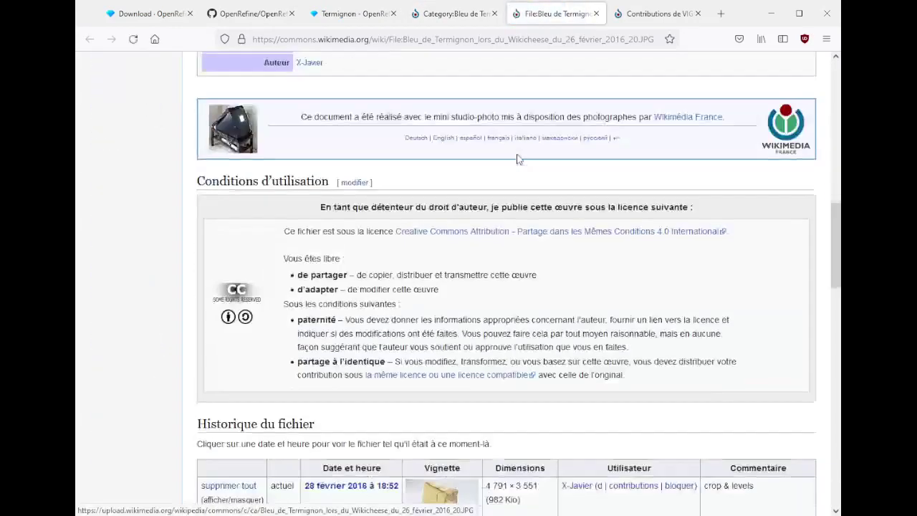
scroll(520, 164, up, 3)
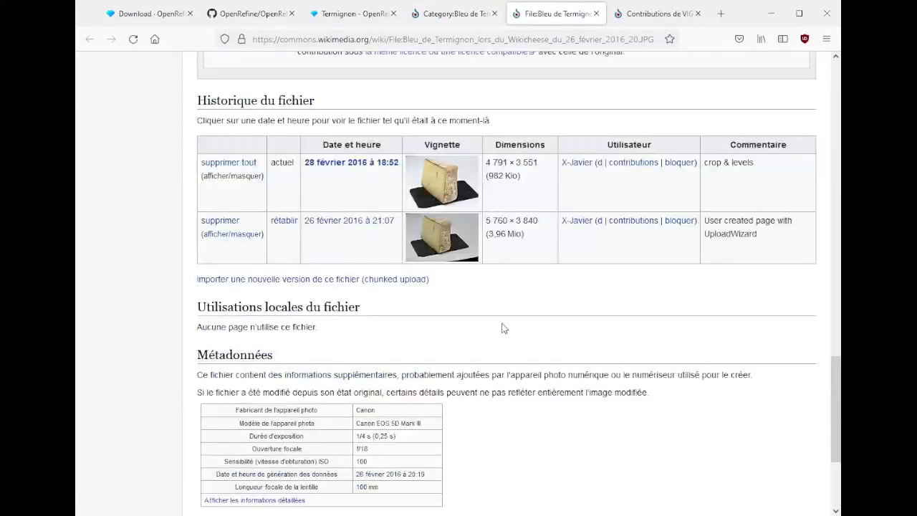
scroll(503, 324, down, 5)
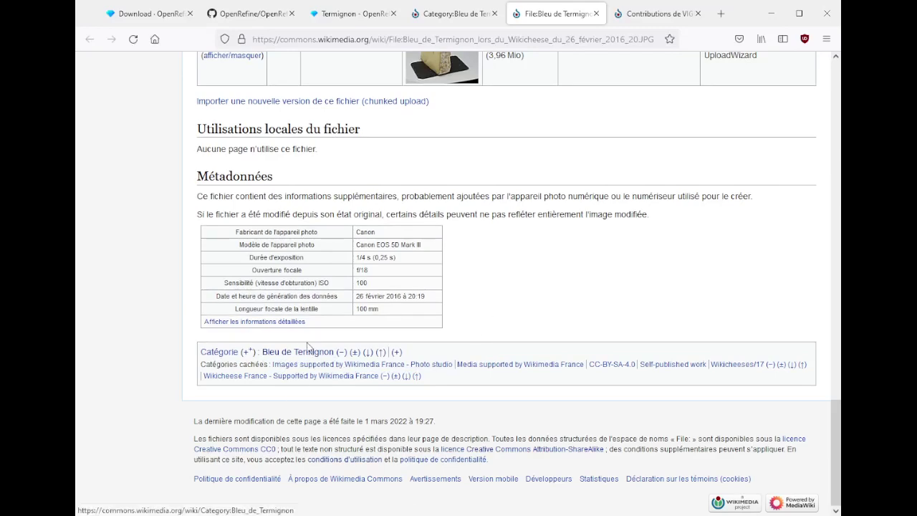
- Return to the Bleu de Termignon category, open its parent Cheese from Auvergne-Rhône-Alpes, and close the file and contributions pages
click(445, 14)
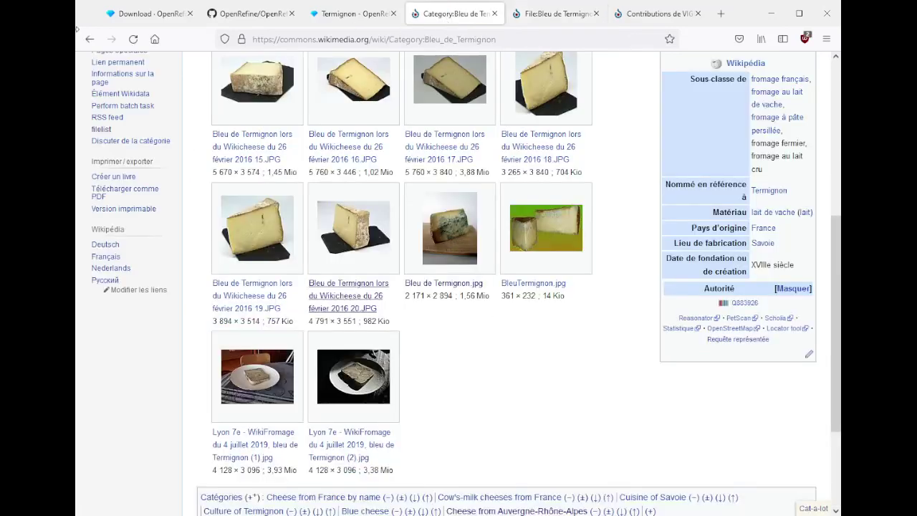
scroll(495, 414, down, 3)
click(511, 364)
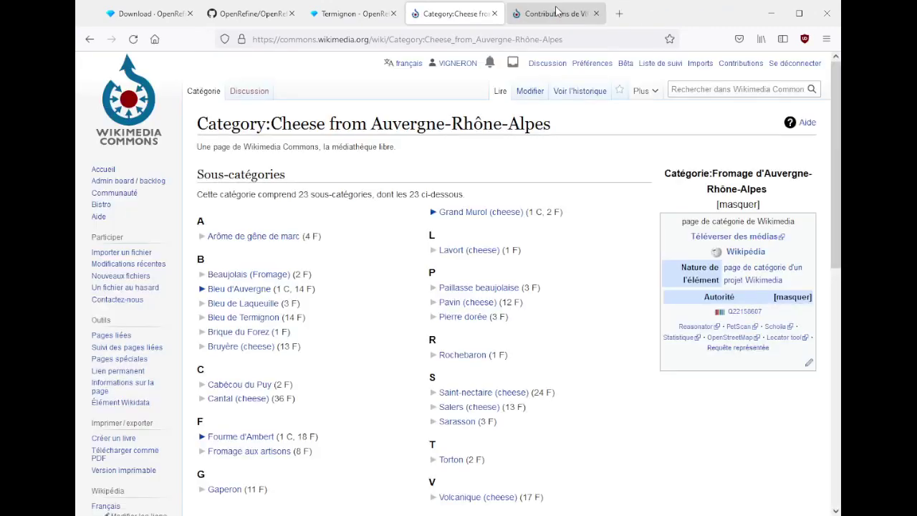
click(596, 13)
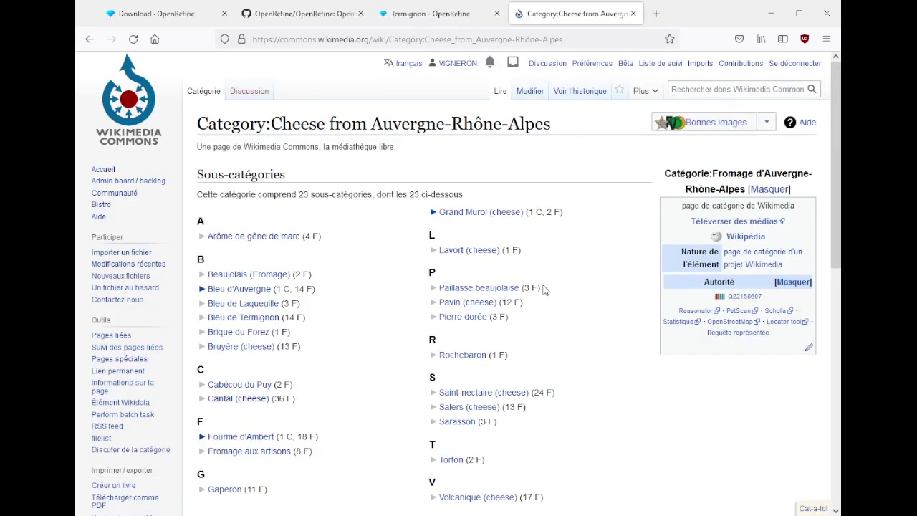
- Open the Cantal (cheese) subcategory and view the description of its file Cantal 01.jpg
scroll(545, 290, down, 3)
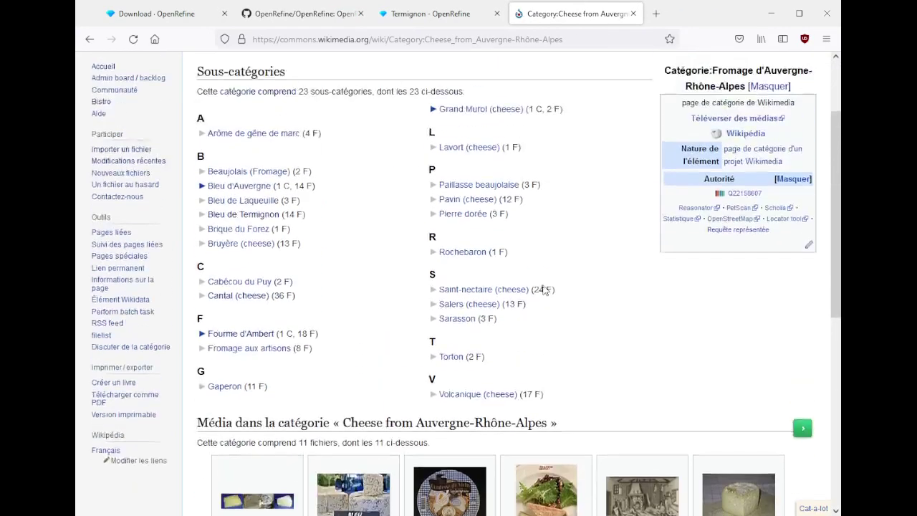
click(239, 304)
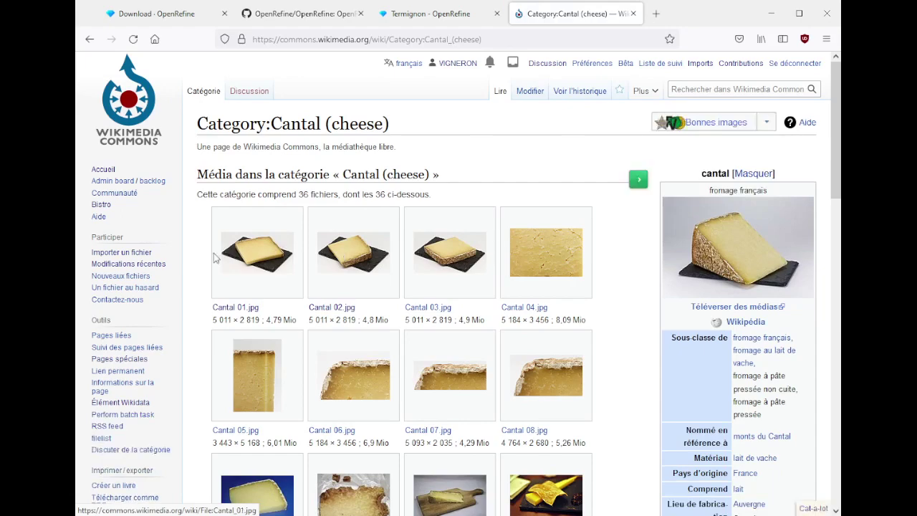
click(215, 258)
scroll(465, 196, down, 5)
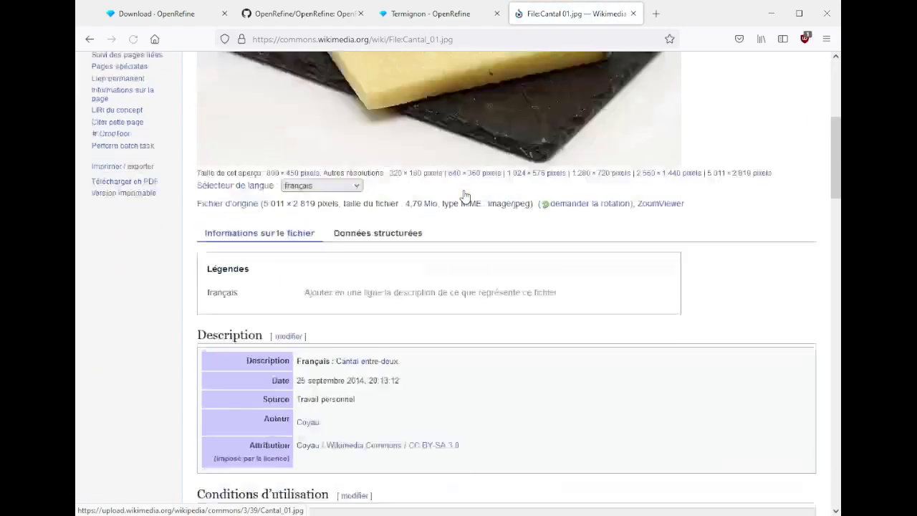
- Open the "Cheese on slate" photo series category from the Cantal 01.jpg file page and examine its gallery and files
scroll(465, 195, down, 10)
scroll(440, 272, up, 3)
scroll(452, 292, down, 3)
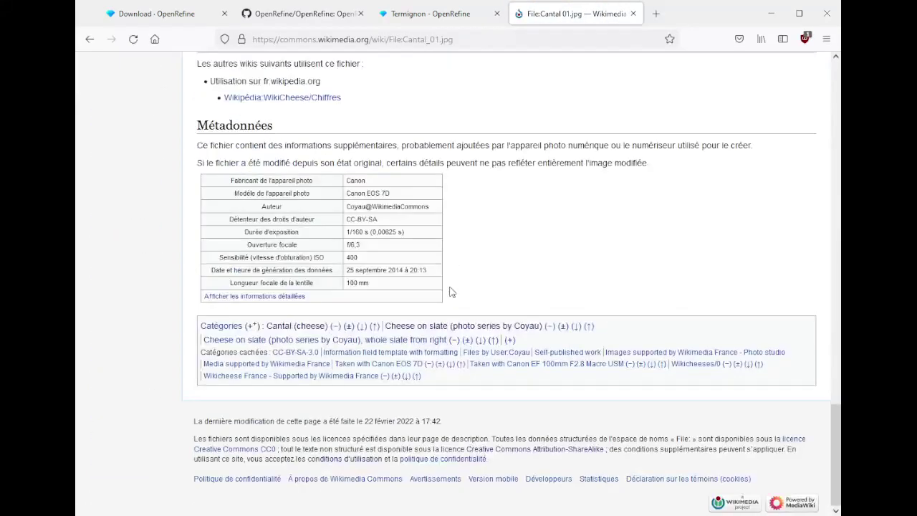
click(446, 329)
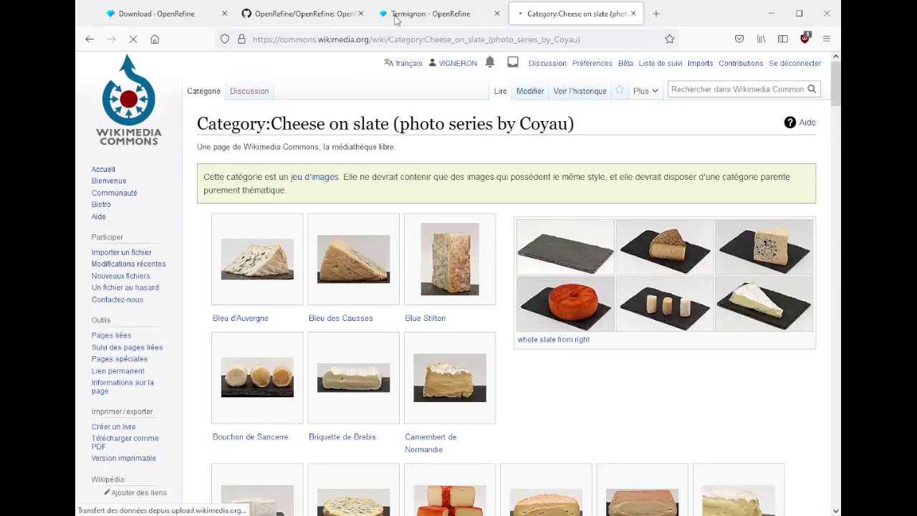
drag(493, 124, 595, 127)
click(598, 129)
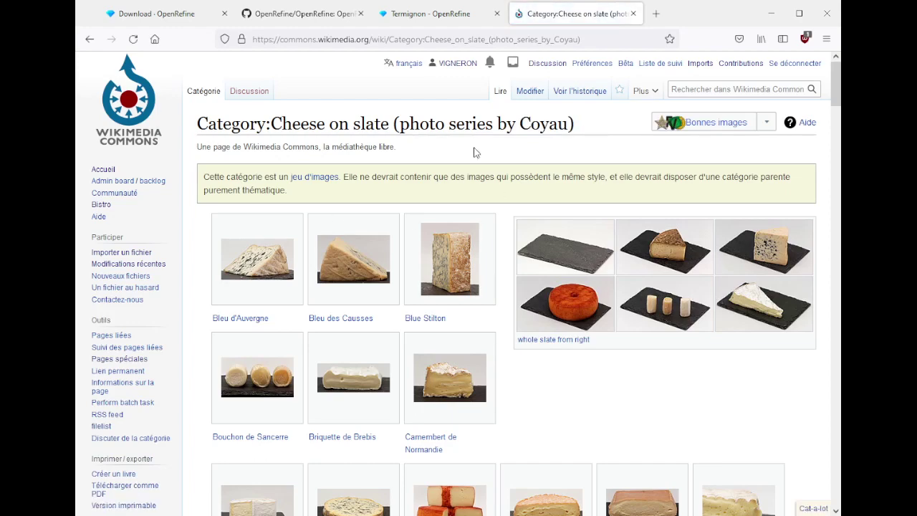
scroll(474, 152, down, 4)
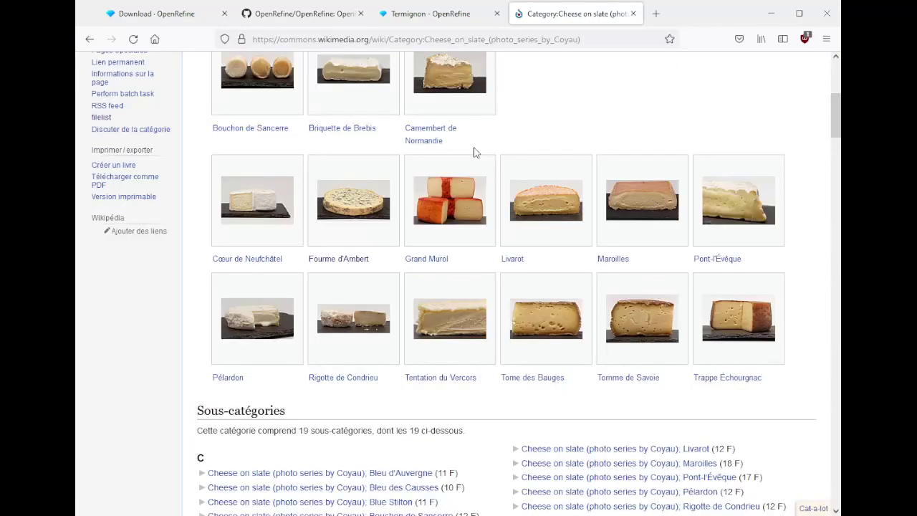
scroll(474, 152, up, 3)
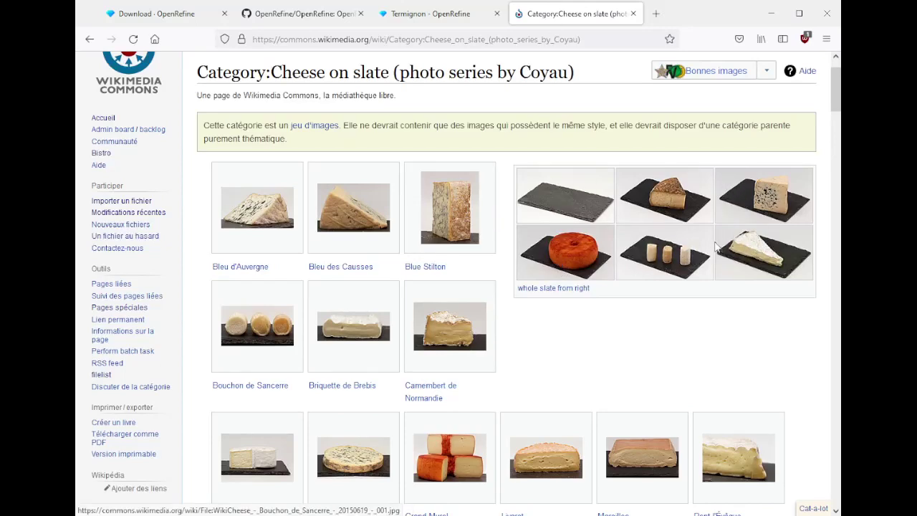
scroll(565, 250, down, 15)
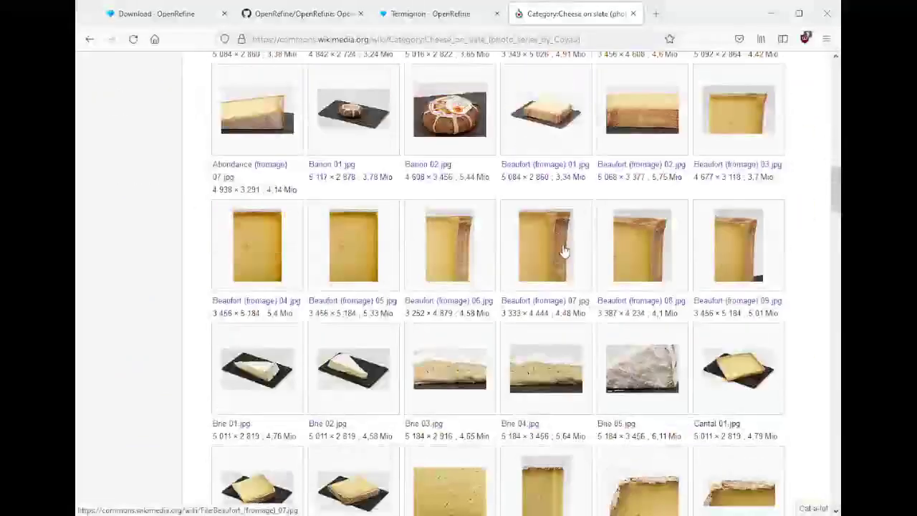
scroll(565, 250, down, 5)
scroll(271, 212, up, 2)
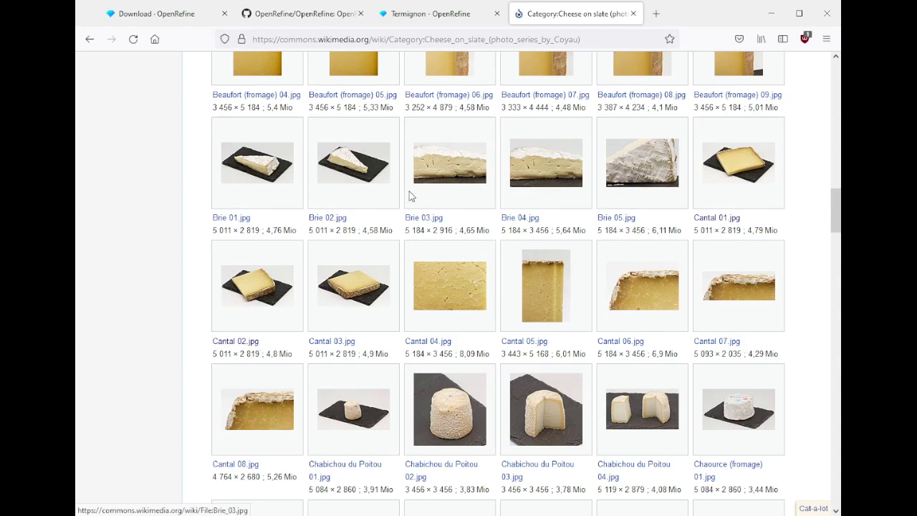
- Switch back to the Termignon project in OpenRefine and close the Wikimedia Commons page
click(413, 12)
middle_click(534, 19)
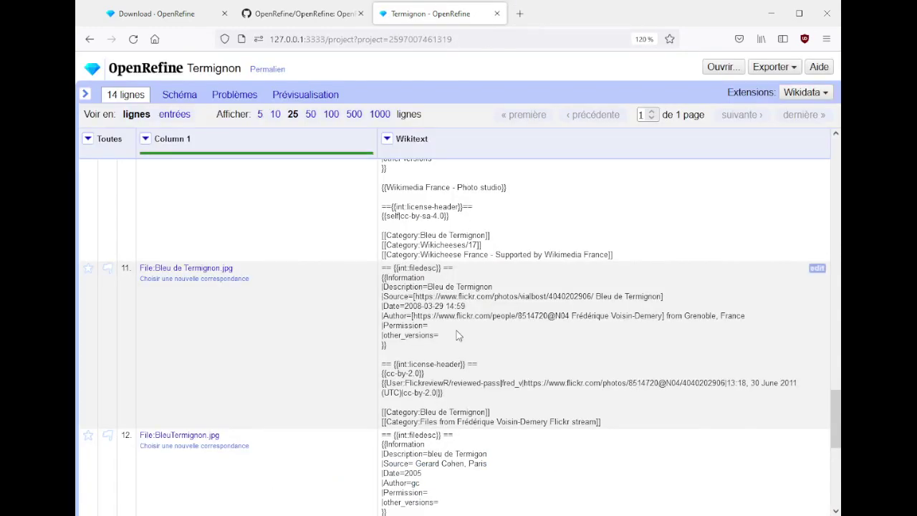
scroll(457, 327, down, 2)
scroll(459, 331, up, 10)
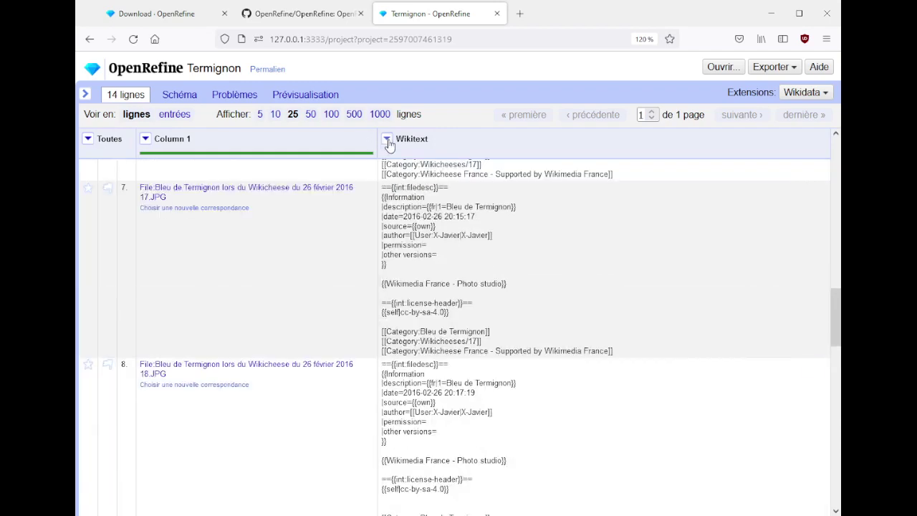
- Start adding a column based on the Wikitext column, using the GREL expression value.split("Category")[1]
click(387, 139)
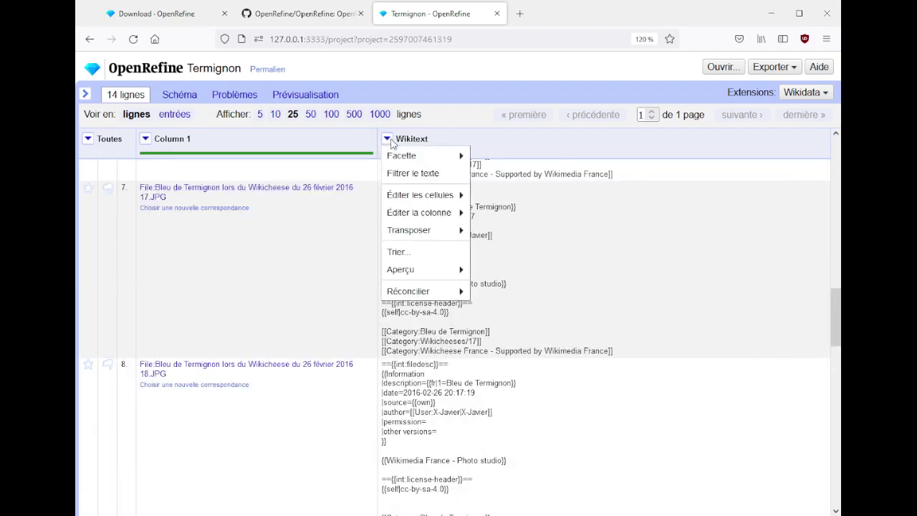
mouse_move(420, 212)
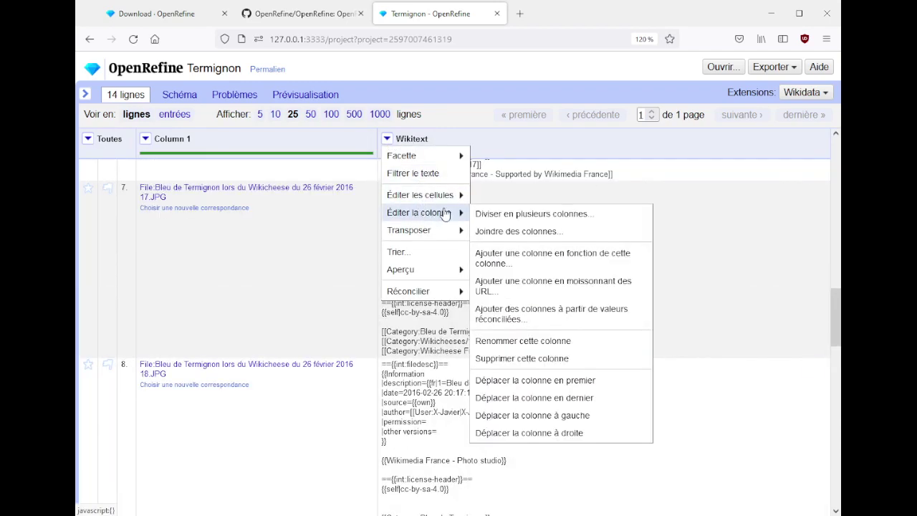
click(488, 253)
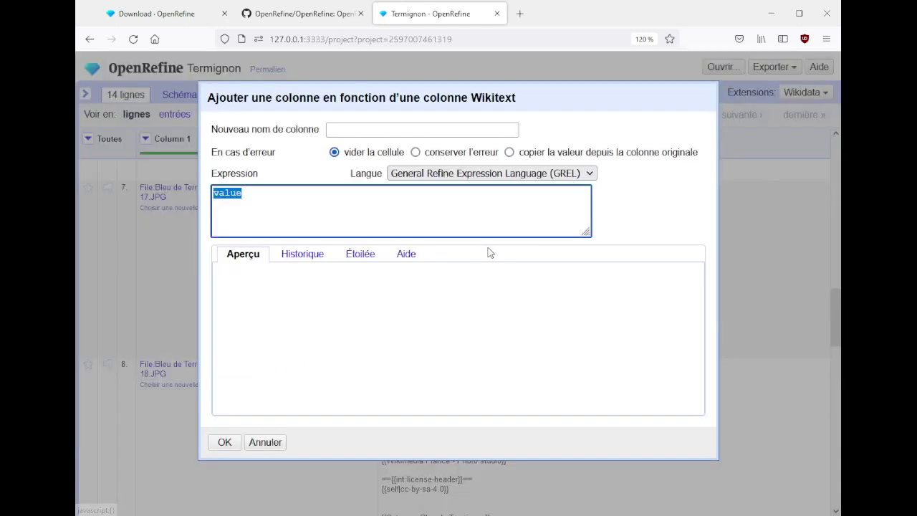
click(394, 216)
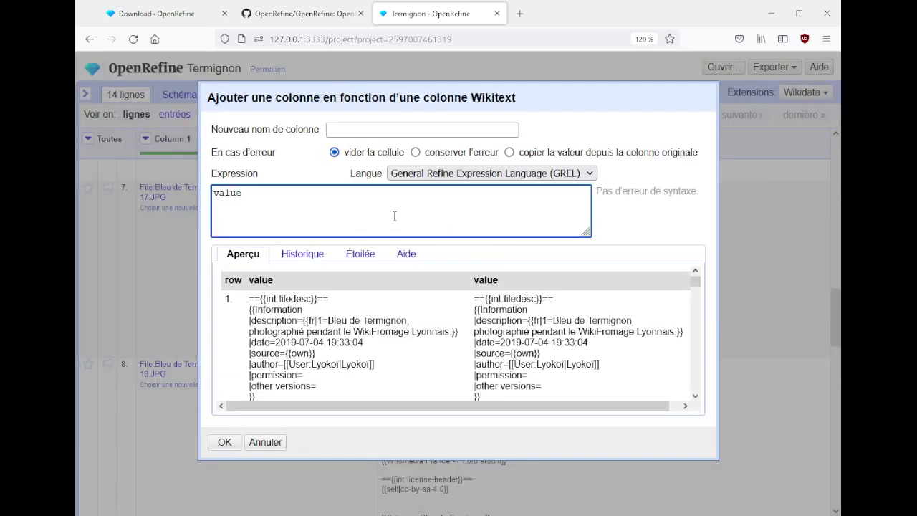
text(.spli)
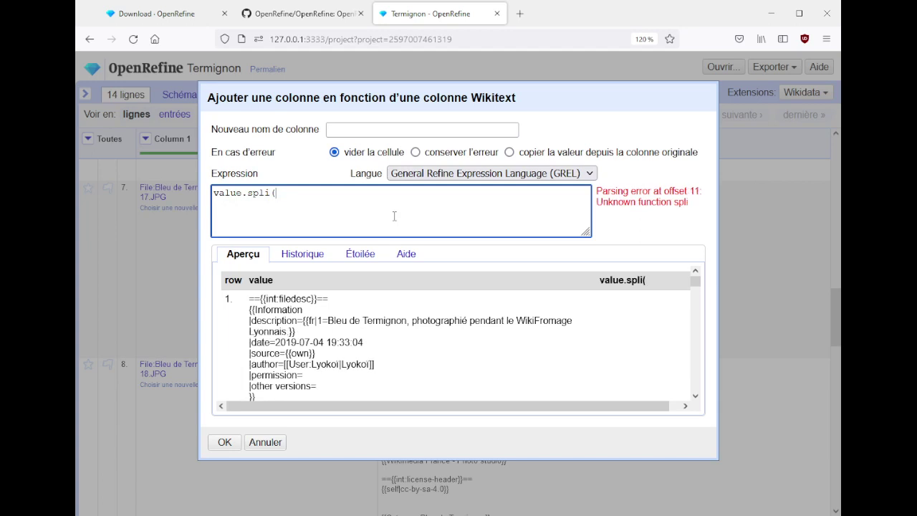
text(t("Ca)
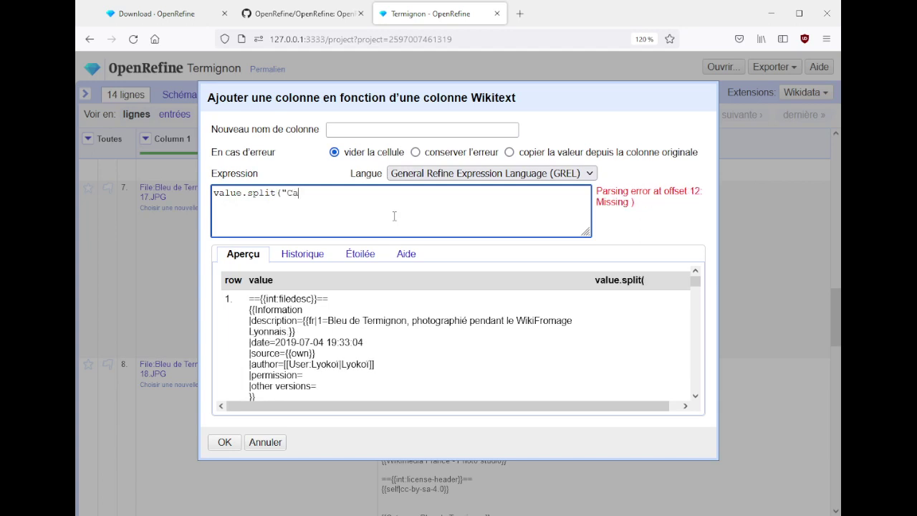
text(tegory")
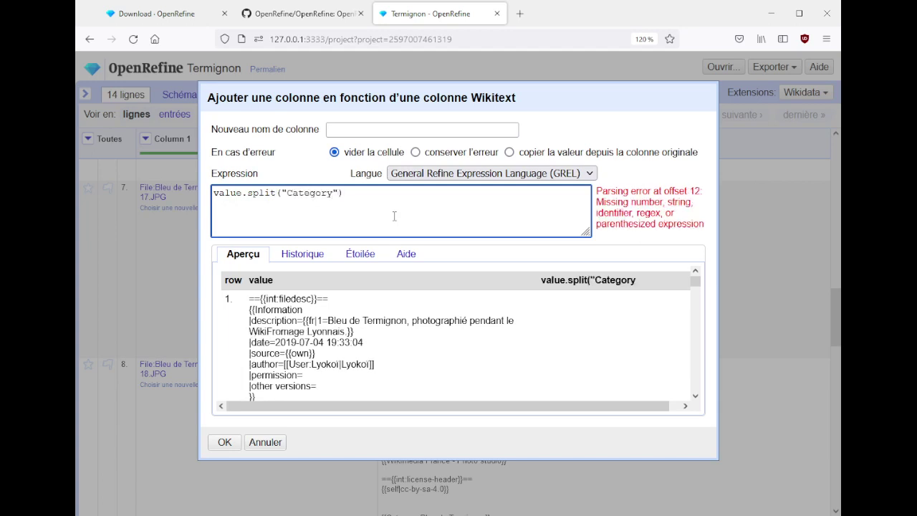
text()[)
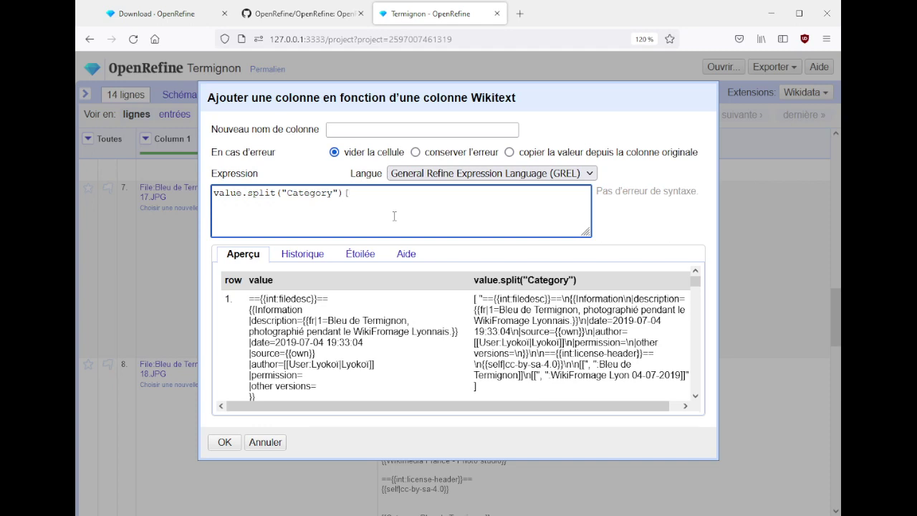
text(1])
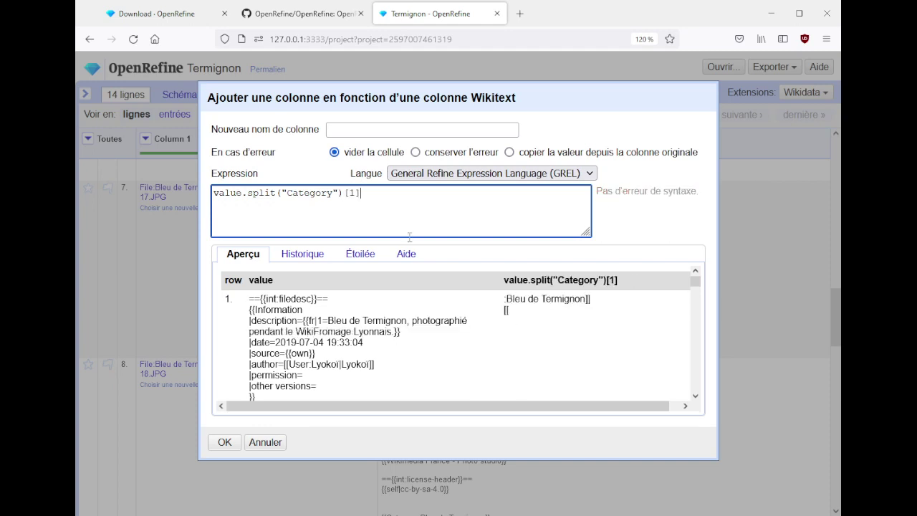
scroll(566, 324, down, 5)
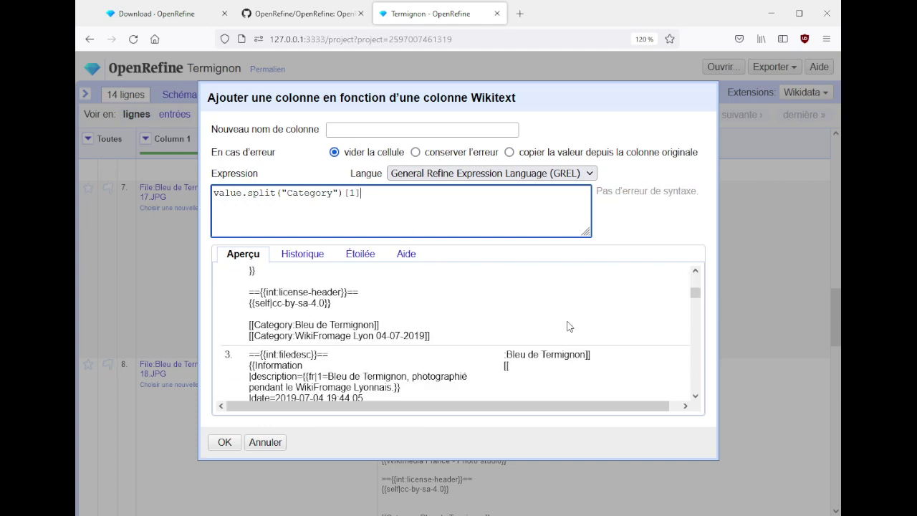
scroll(567, 324, down, 5)
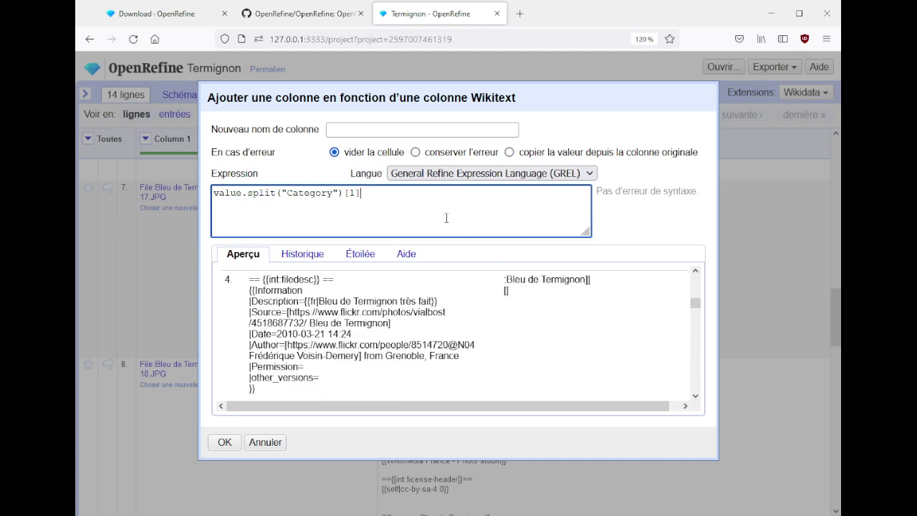
- Extend the split expression's index to the range [1,3]
key(Left)
text(,)
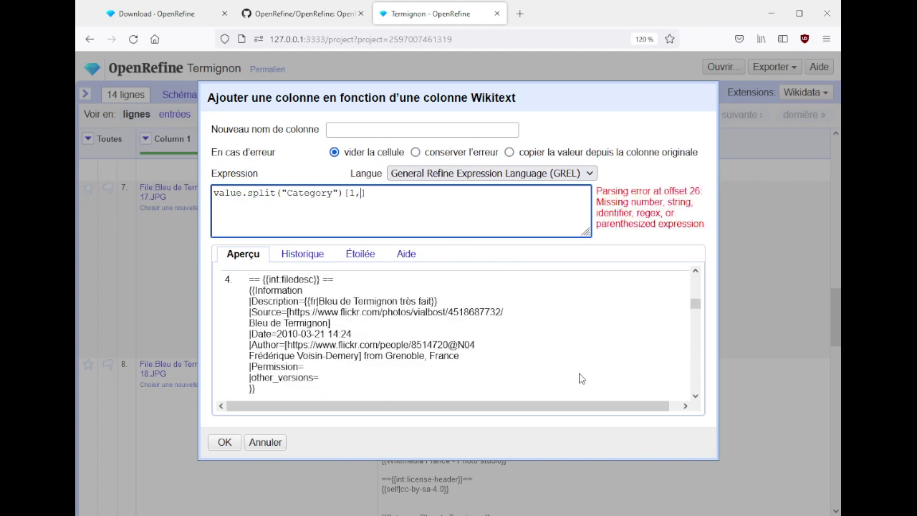
text(2)
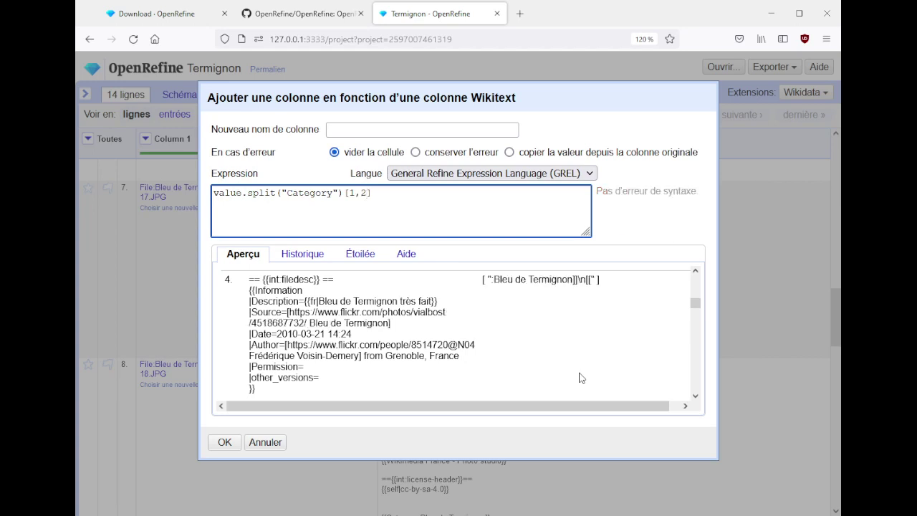
key(BackSpace)
text(3)
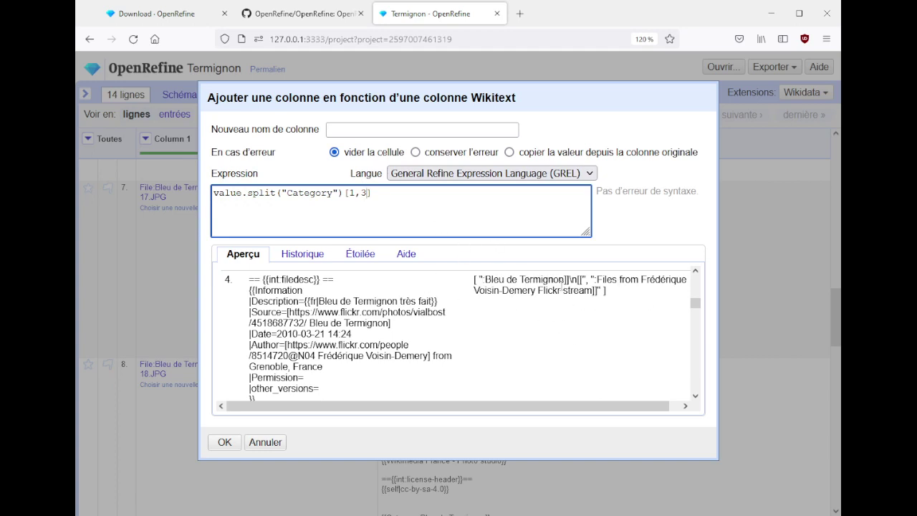
- Examine the expression preview row by row, comparing the categories in each file's wikitext with the extracted values
scroll(556, 310, down, 5)
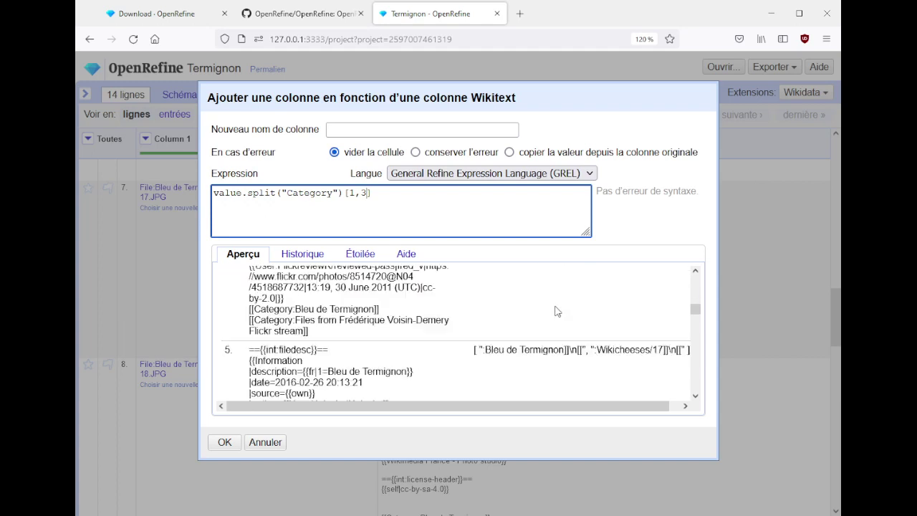
scroll(557, 311, down, 3)
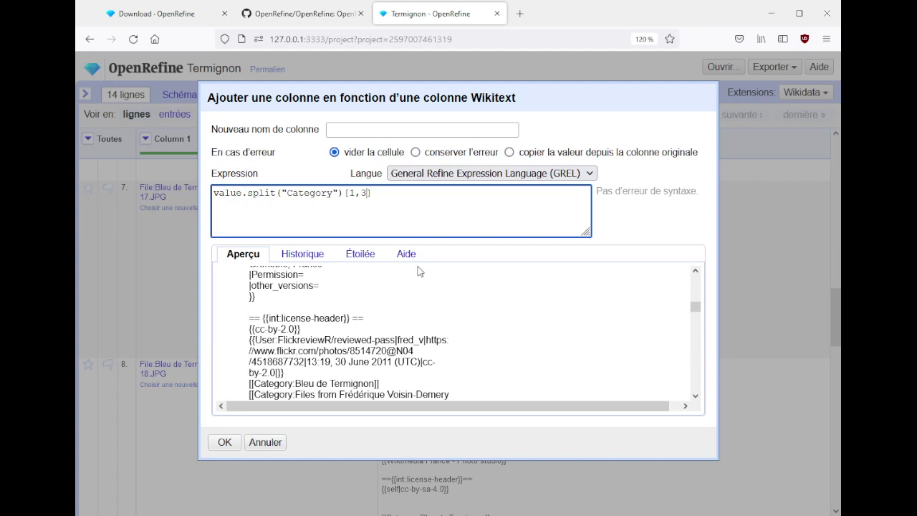
scroll(357, 331, down, 3)
scroll(356, 331, up, 2)
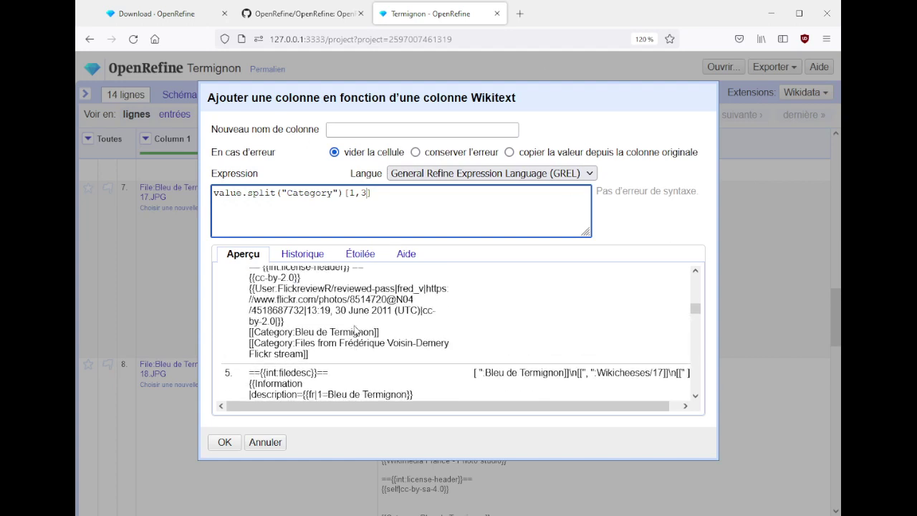
scroll(352, 315, down, 2)
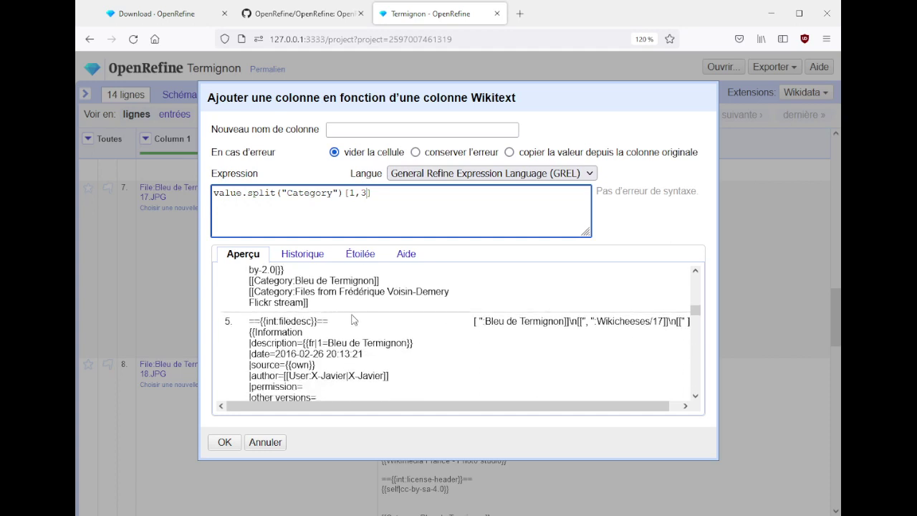
scroll(350, 328, down, 3)
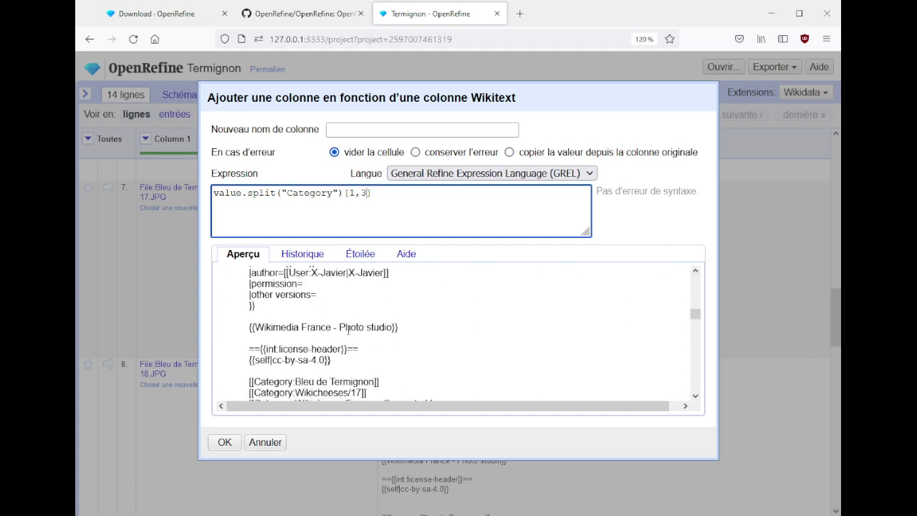
scroll(349, 330, down, 3)
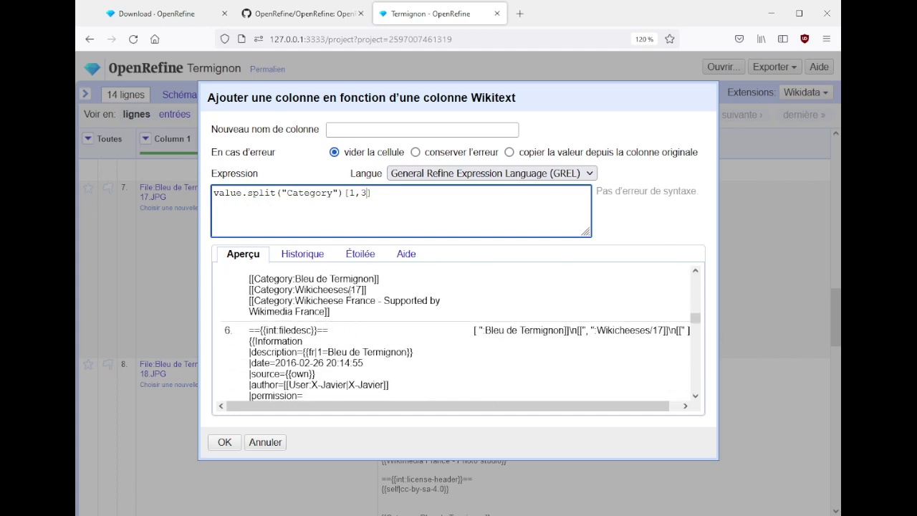
drag(249, 279, 359, 289)
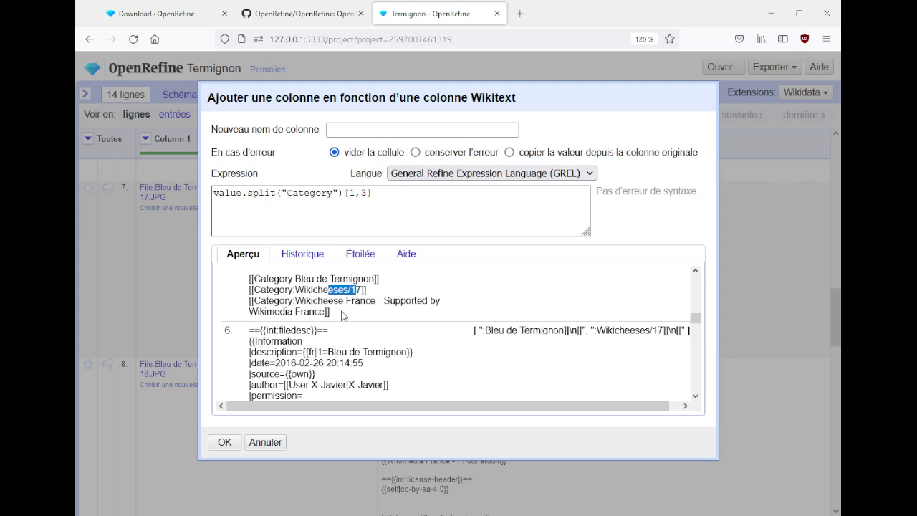
scroll(343, 316, down, 1)
scroll(335, 317, down, 3)
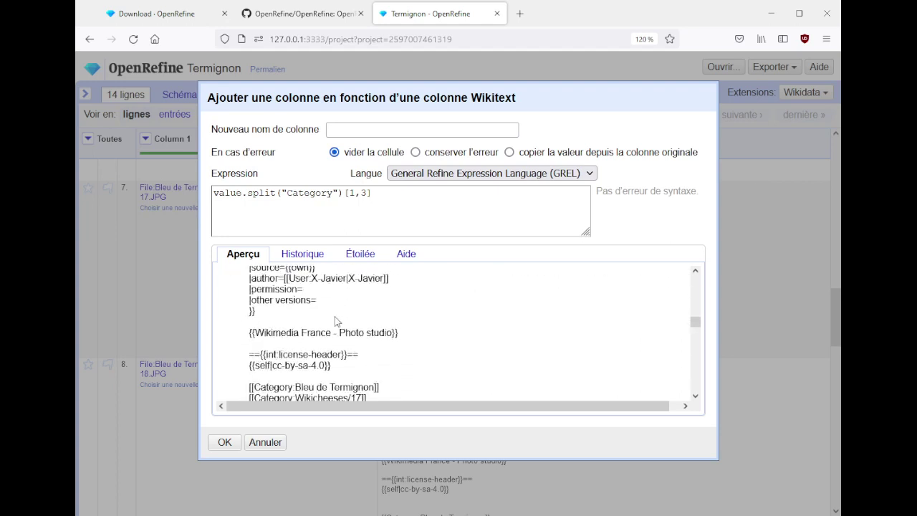
scroll(337, 320, down, 7)
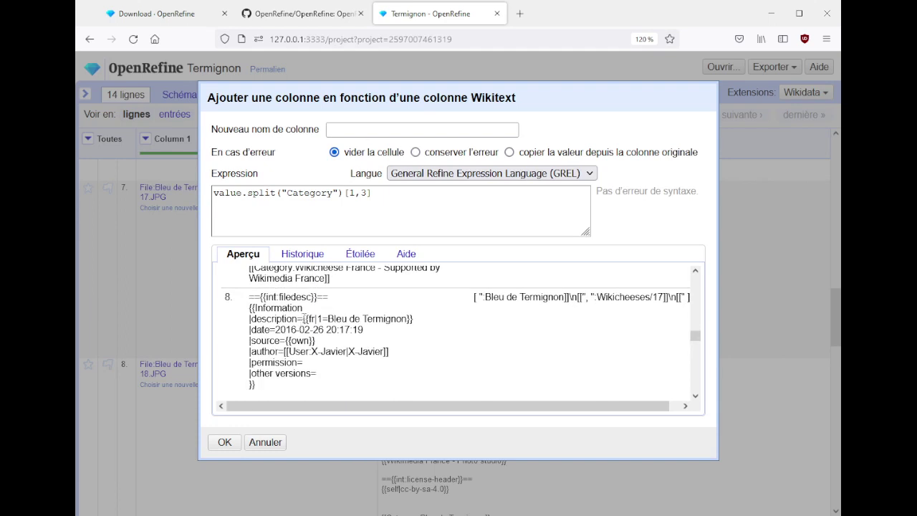
drag(304, 318, 423, 318)
click(420, 318)
scroll(416, 323, down, 3)
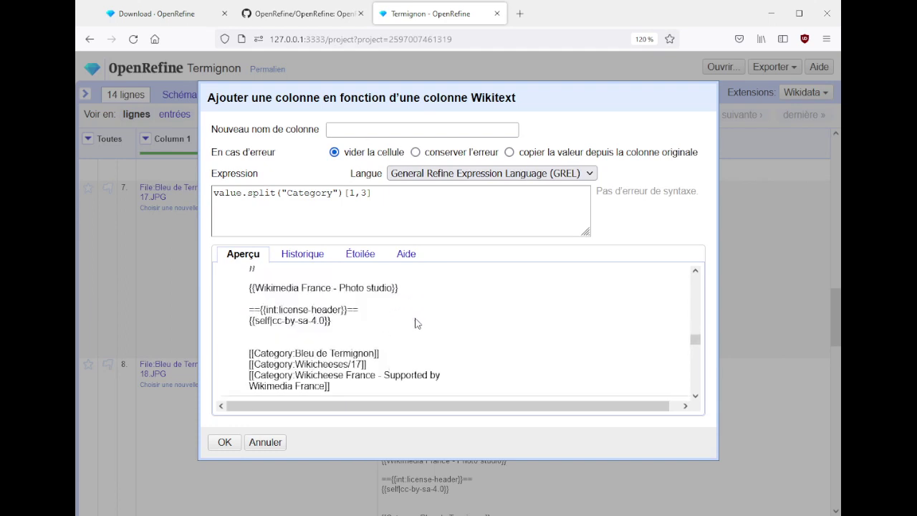
scroll(412, 323, down, 10)
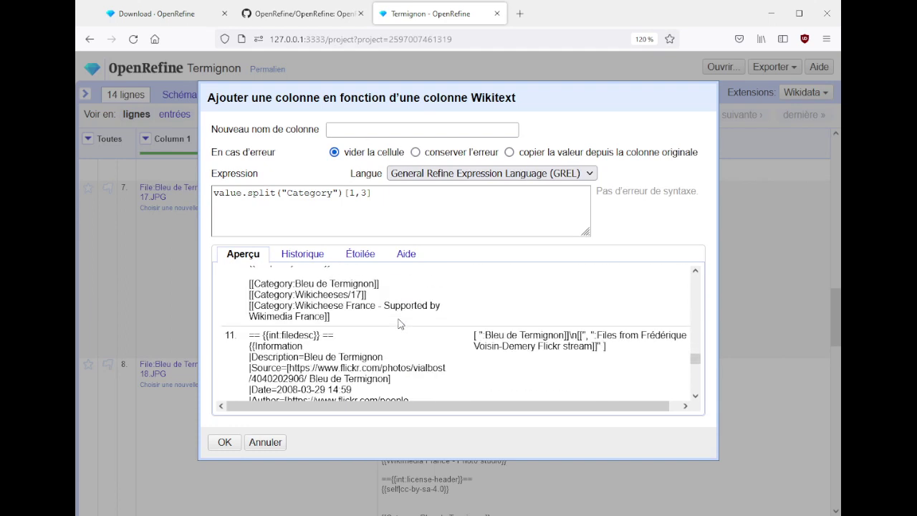
scroll(400, 324, down, 8)
scroll(399, 324, up, 10)
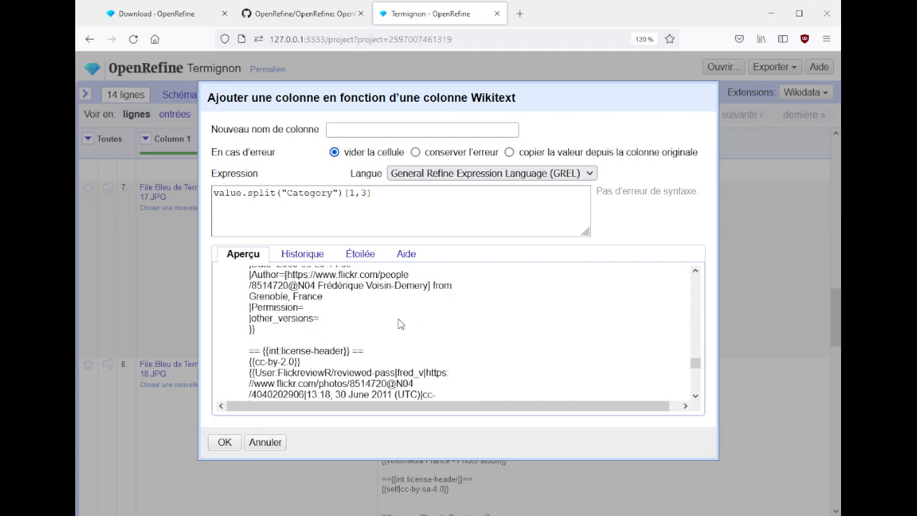
- Cancel adding a column based on the Wikitext column, discarding its split expression
click(402, 202)
key(ctrl+a)
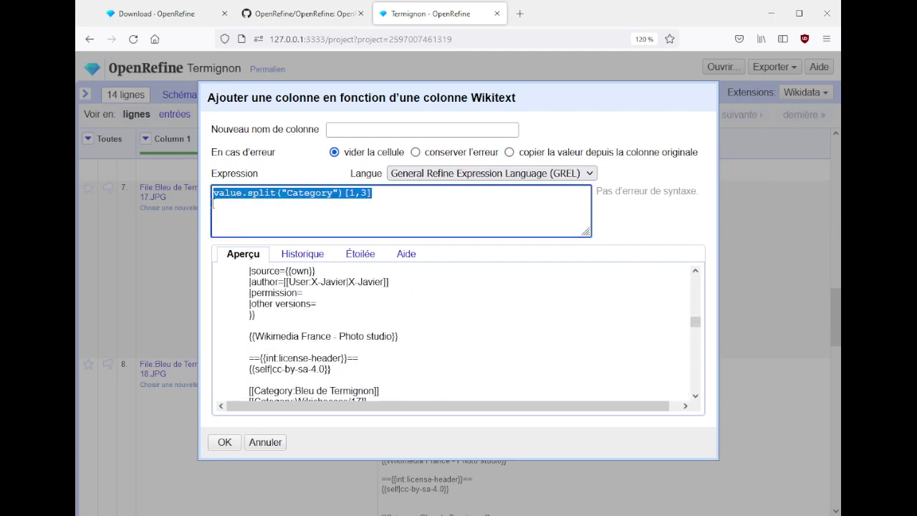
click(256, 443)
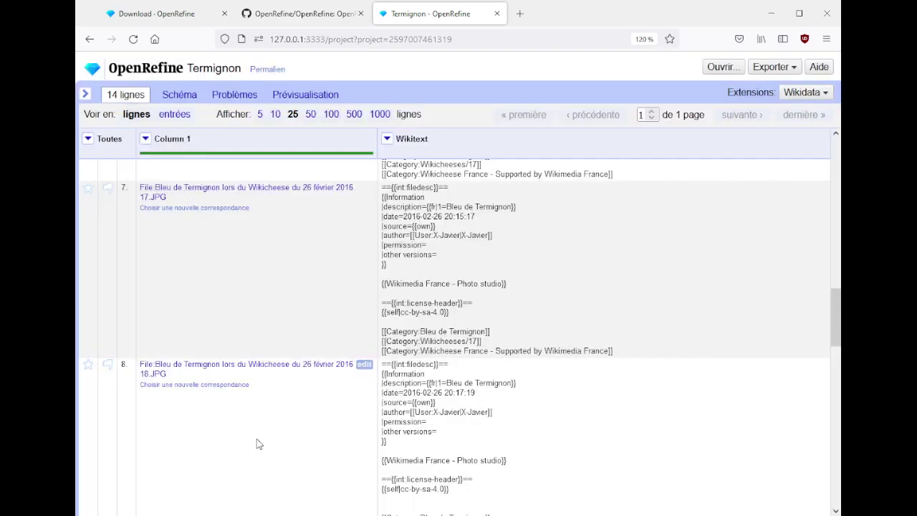
- Examine the column editing options for Wikitext and the description and date fields in row 8's wikitext
click(386, 138)
mouse_move(437, 215)
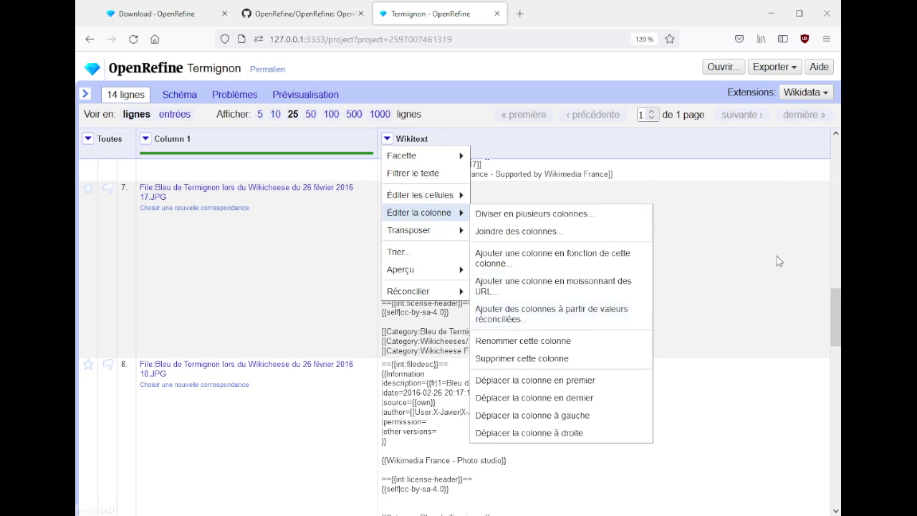
click(487, 338)
double_click(400, 382)
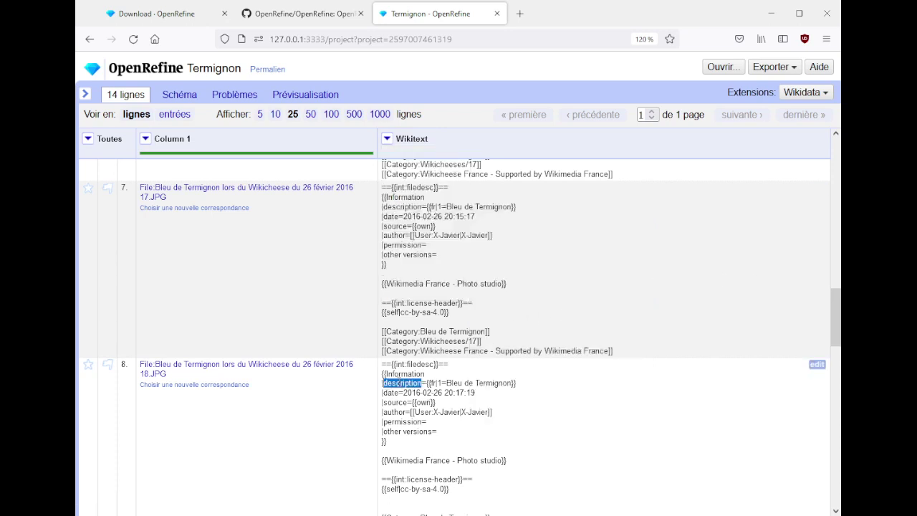
double_click(390, 393)
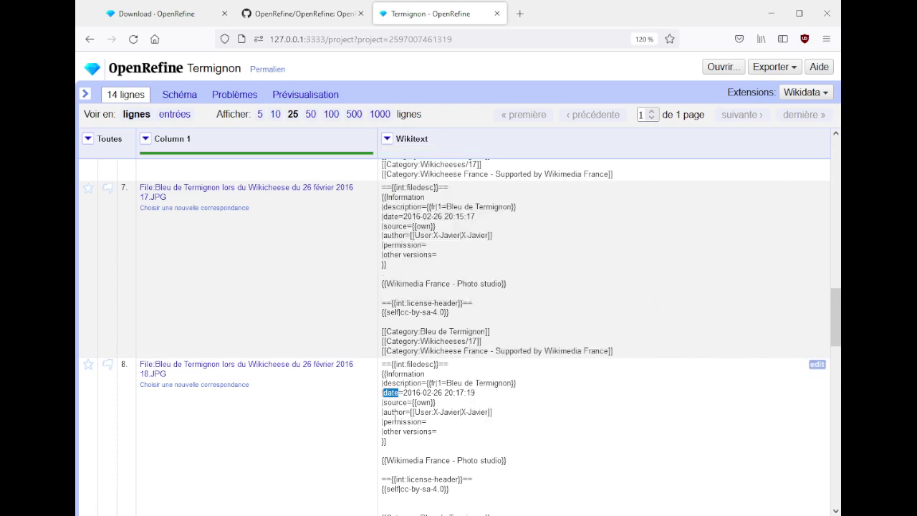
click(394, 420)
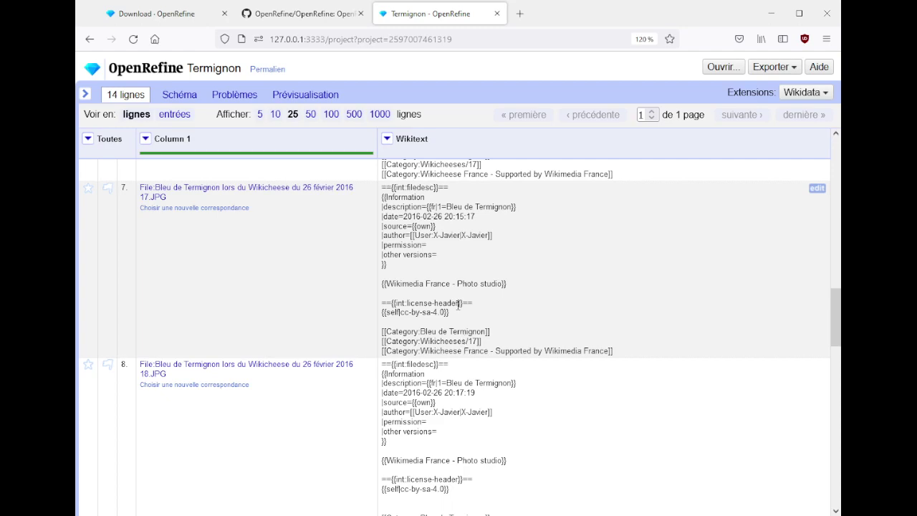
- Open the Wikimedia Commons page of the first row's file, Bleu de Termignon - Photo 1.jpg, in a separate tab
scroll(520, 270, up, 5)
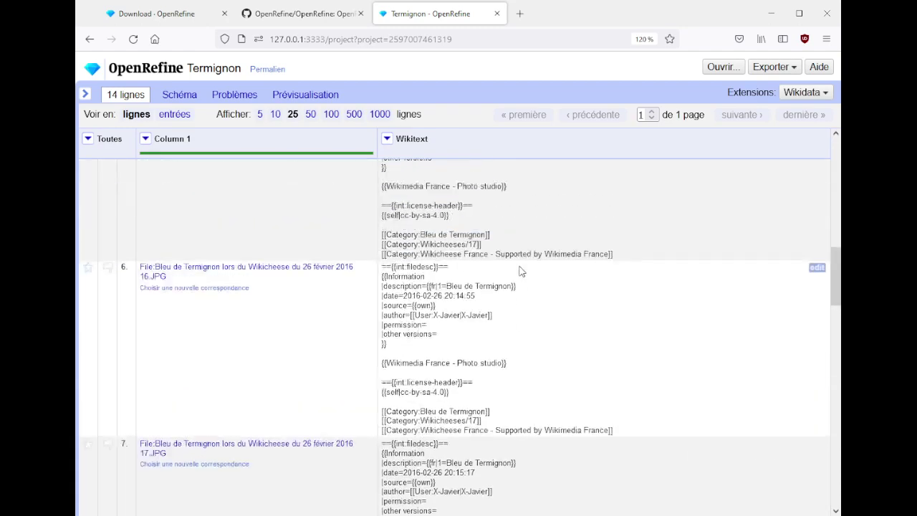
scroll(521, 271, up, 15)
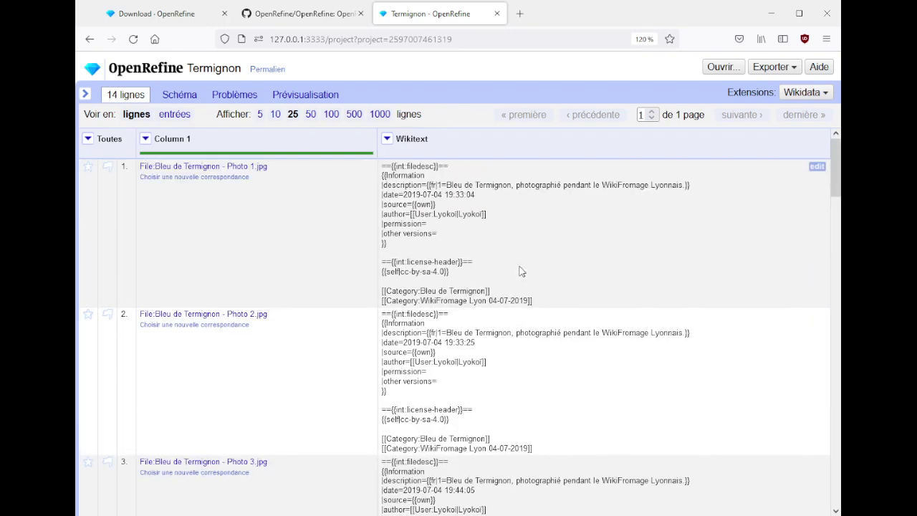
middle_click(204, 169)
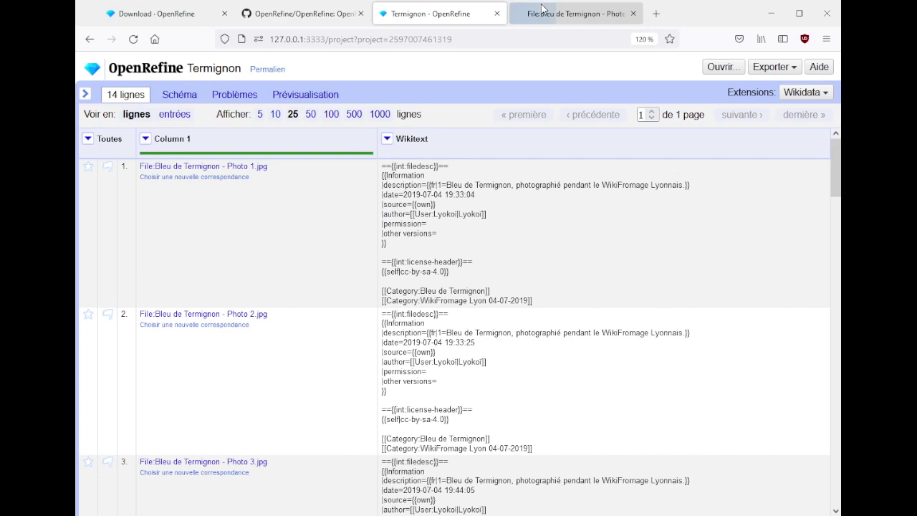
click(536, 13)
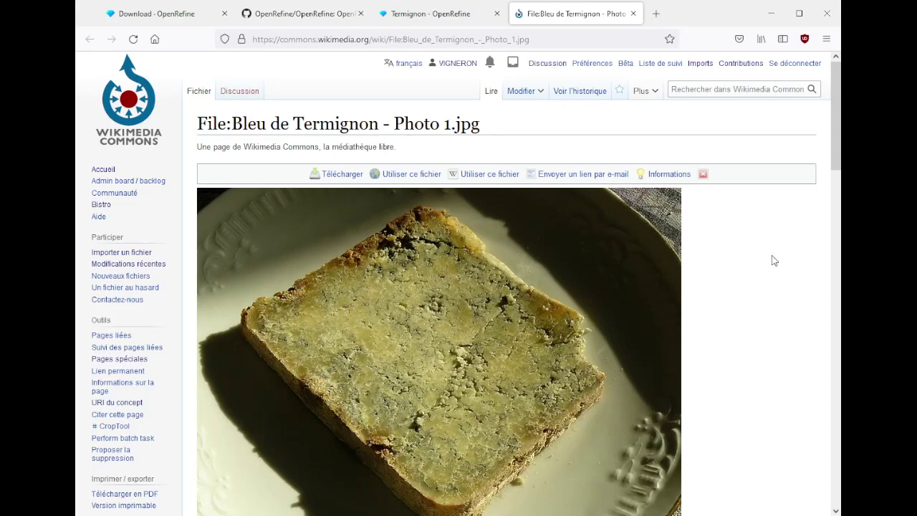
- Return to the Termignon project, review the schema's depicts statements, and go back to the rows
click(422, 9)
click(179, 97)
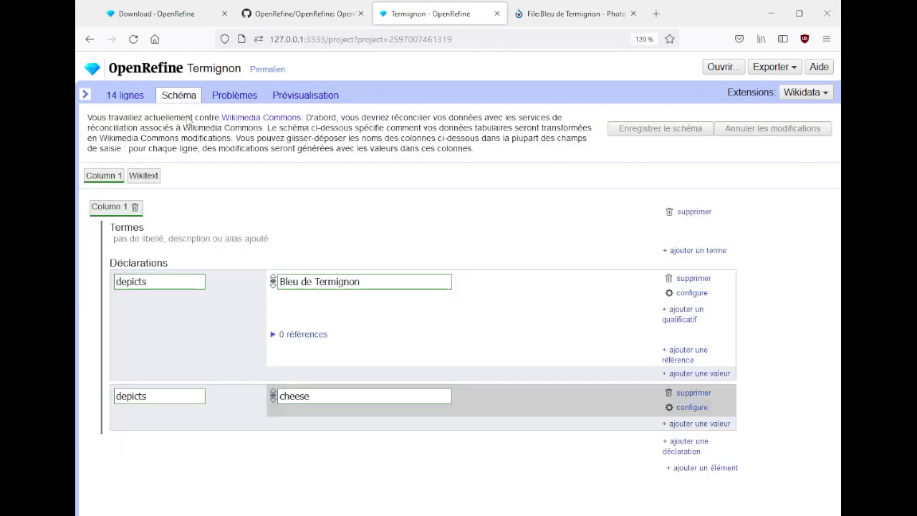
click(305, 12)
click(389, 15)
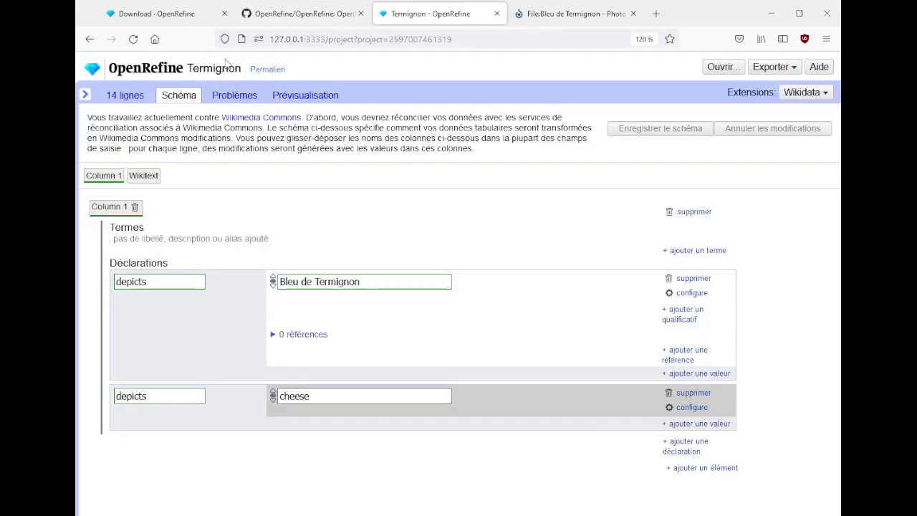
click(127, 96)
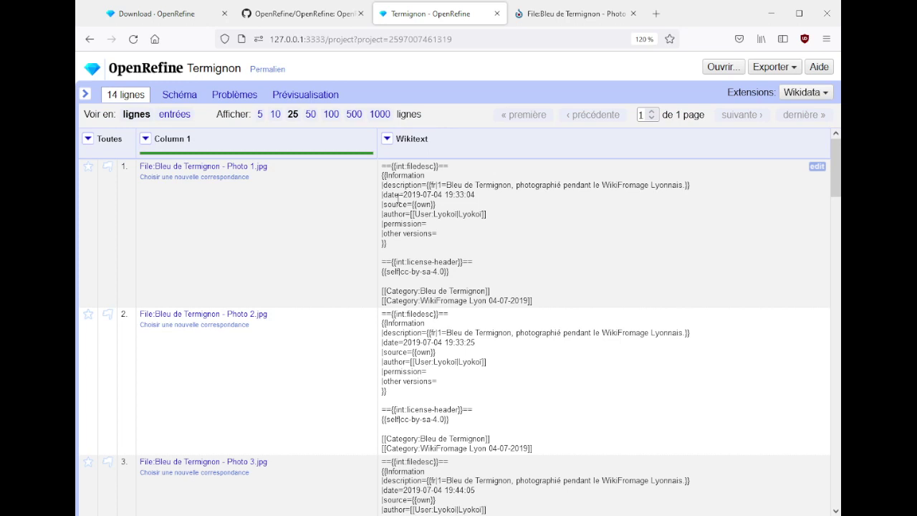
- From the Commons file page, open its category WikiFromage Lyon 04-07-2019 and go up to the parent category WikiCheese France events
click(570, 14)
scroll(580, 215, down, 5)
scroll(580, 219, down, 10)
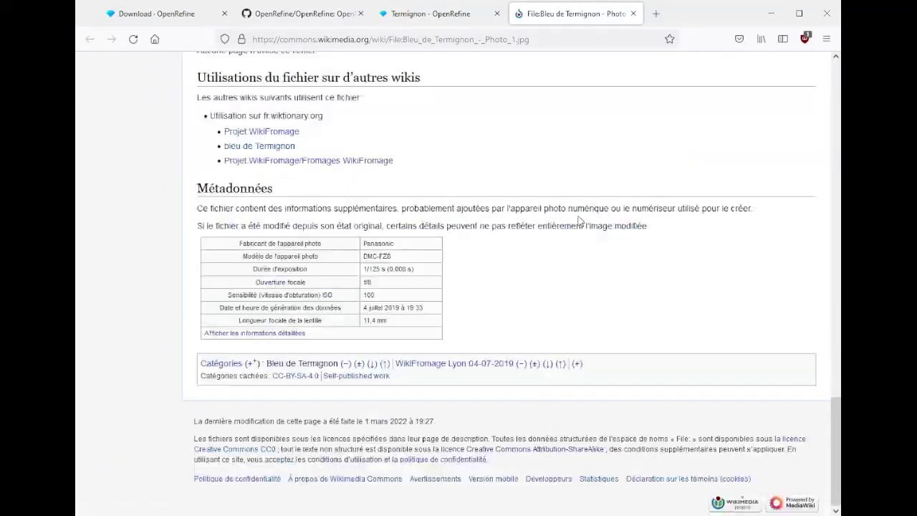
click(462, 364)
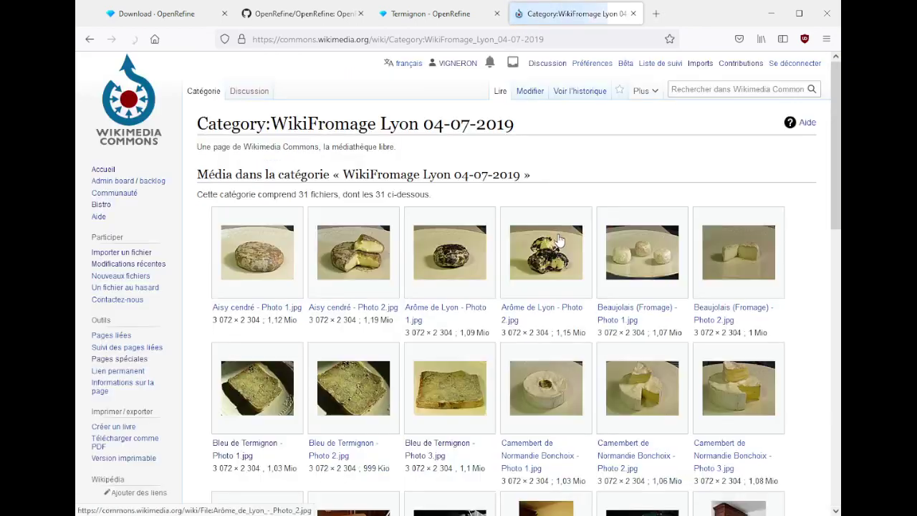
scroll(559, 240, down, 10)
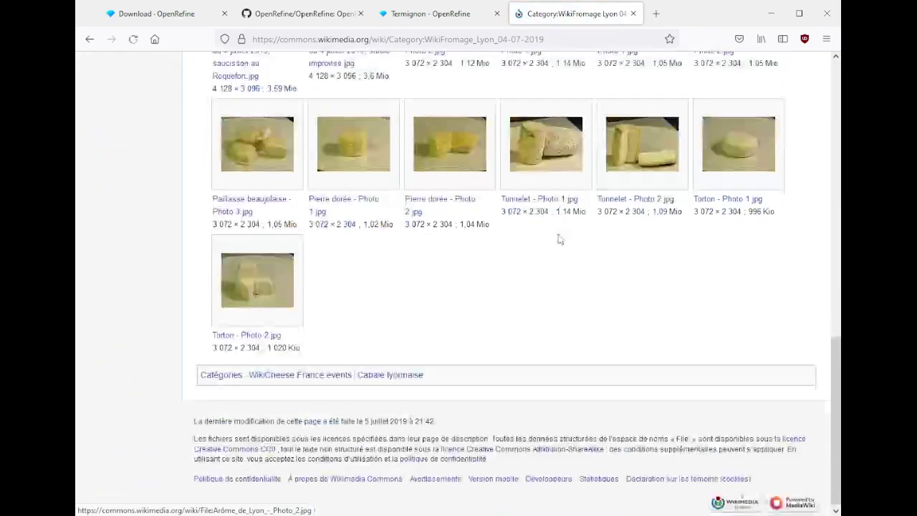
click(354, 376)
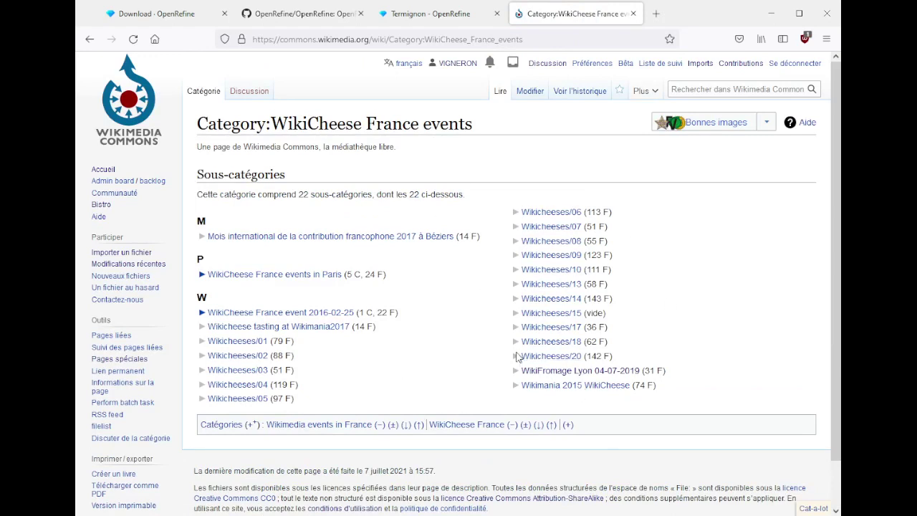
- Open the revision history of the WikiCheese France events category in a separate tab and review its edits
middle_click(582, 92)
click(649, 18)
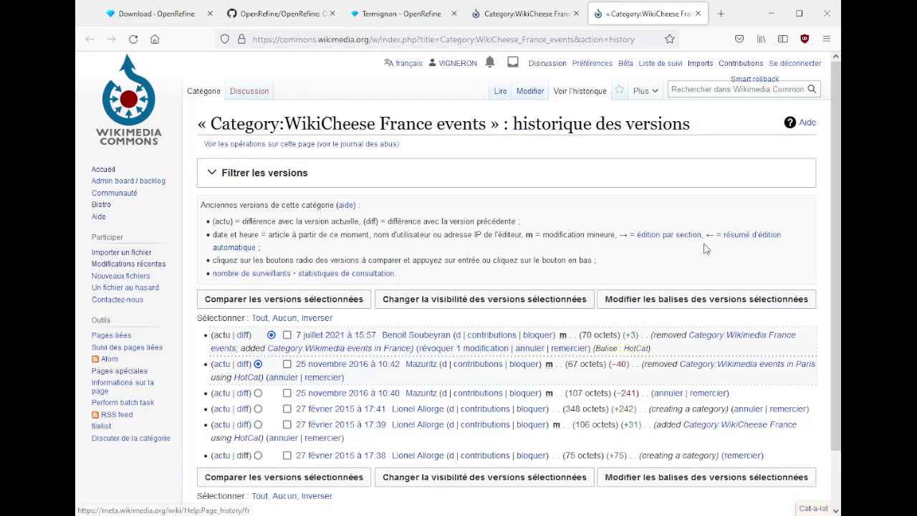
scroll(557, 261, down, 2)
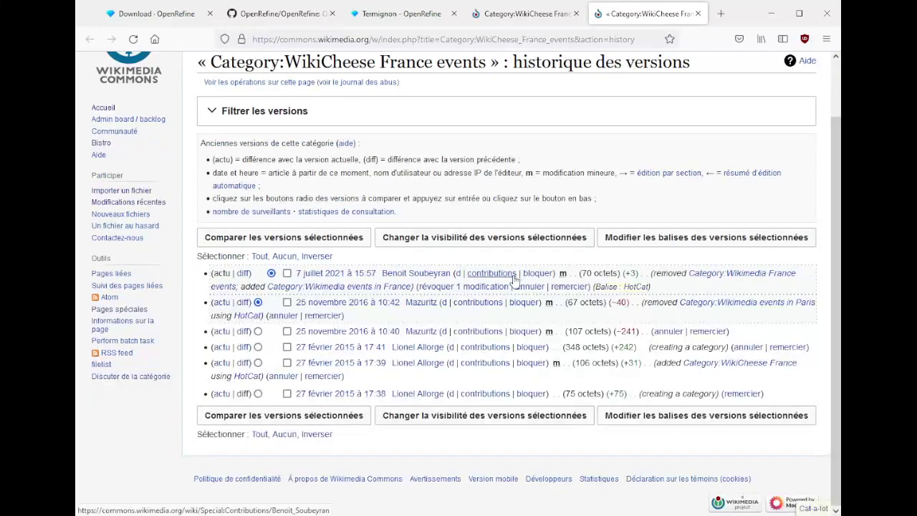
scroll(512, 282, up, 2)
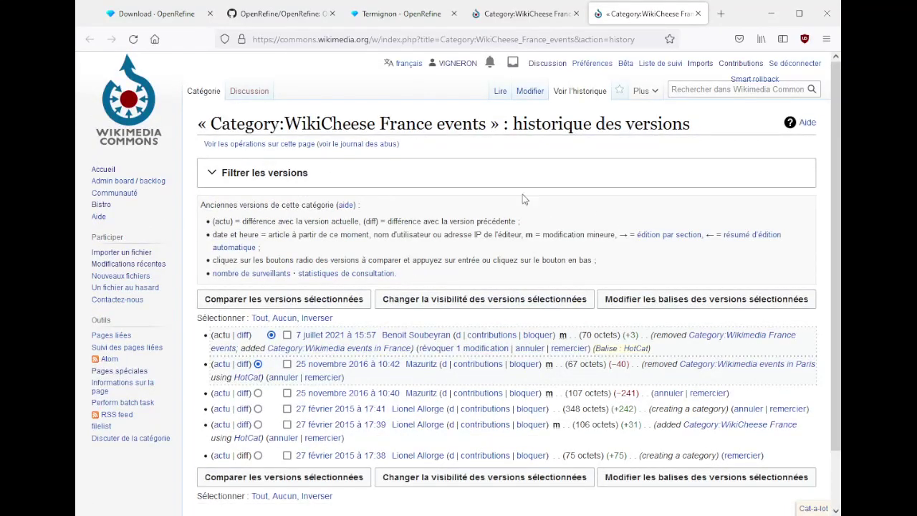
- Copy the category name WikiCheese_France_events from the history page's address and load petscan.wmflabs.org in the same tab
double_click(506, 40)
key(ctrl+c)
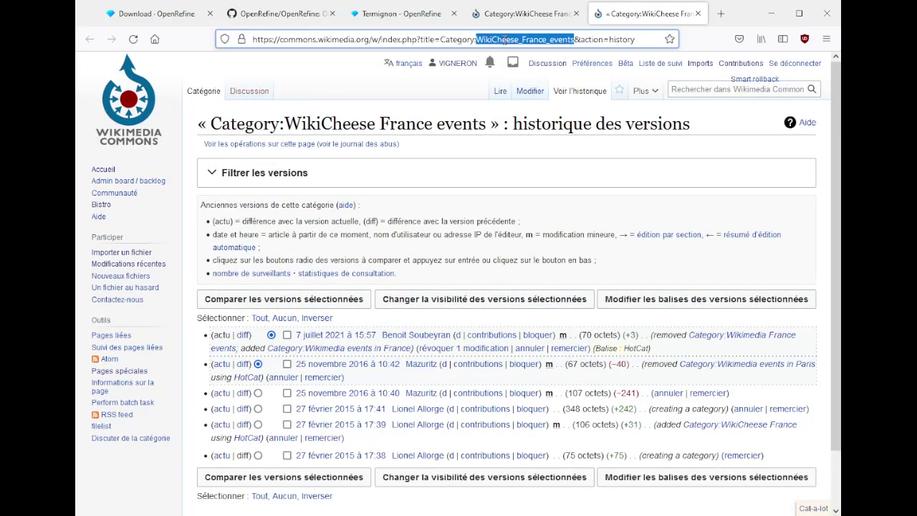
key(BackSpace)
key(ctrl+a)
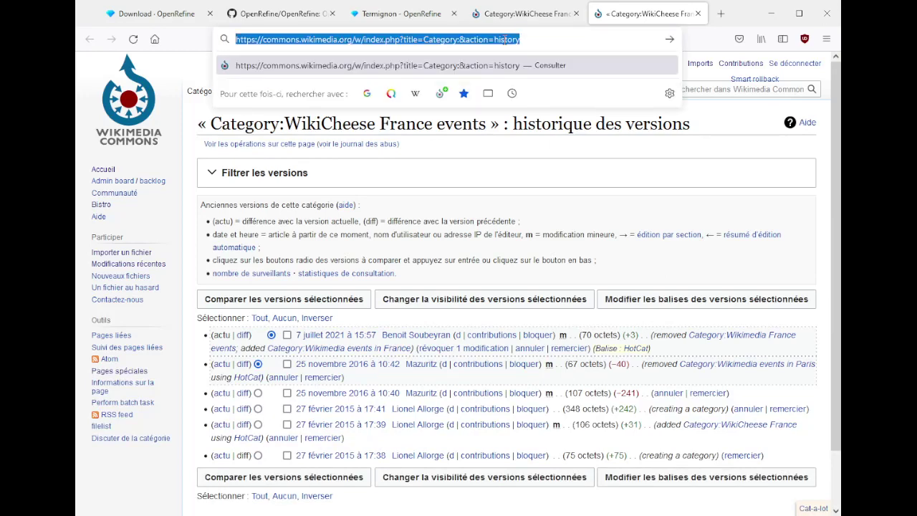
text(petscan.wmflabs.org)
key(Return)
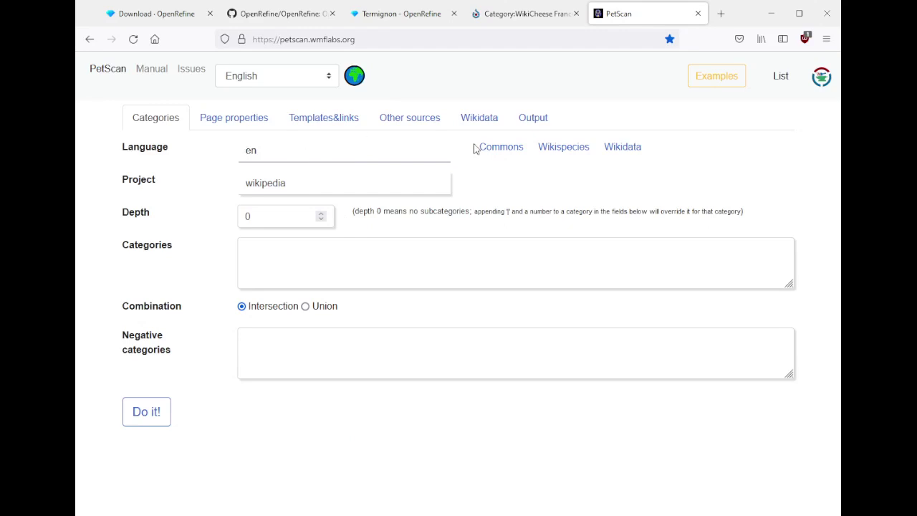
- Set up a PetScan query on Commons for the category WikiCheese_France_events with a depth of 5
click(501, 147)
click(407, 269)
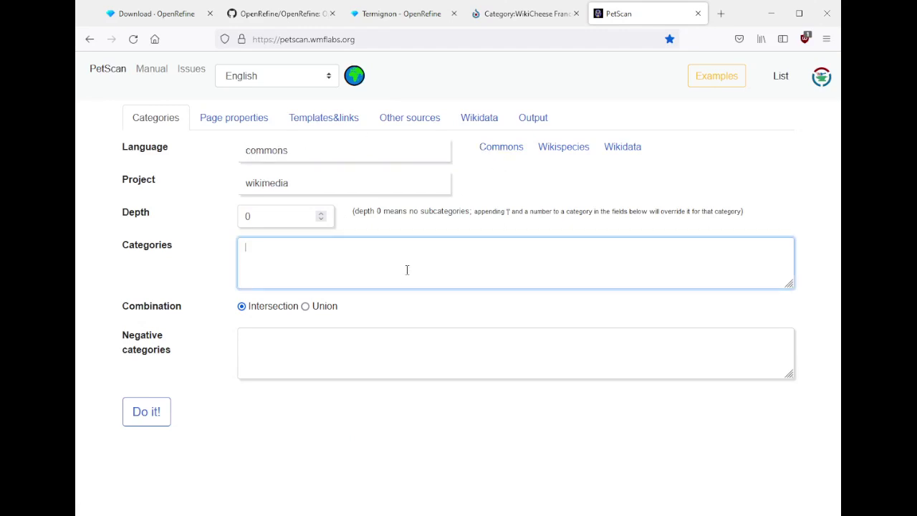
key(ctrl+v)
key(shift+Tab)
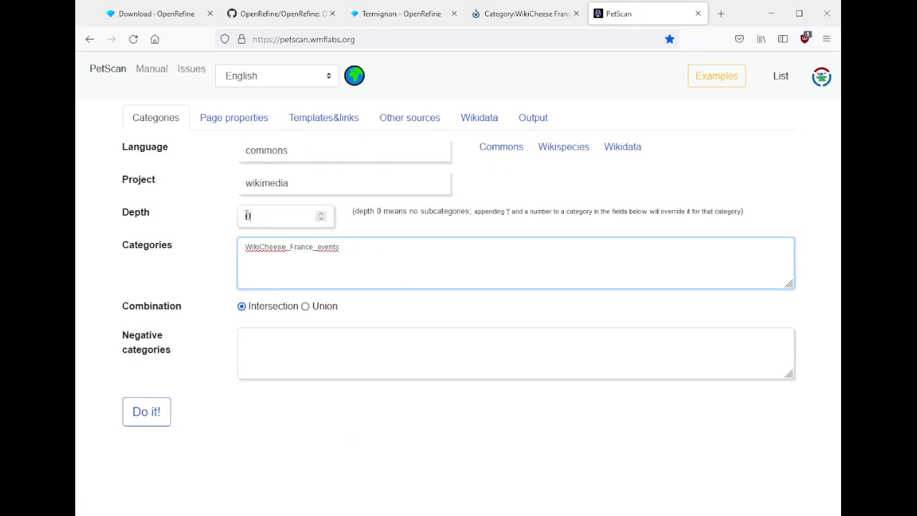
text(5)
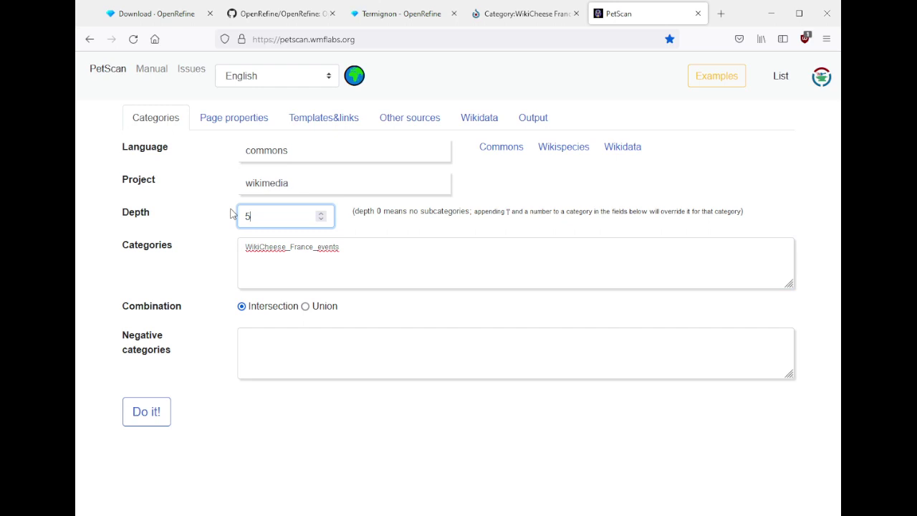
- Restrict the query to the File namespace, excluding the main namespace, and run it
click(232, 124)
click(237, 146)
click(378, 146)
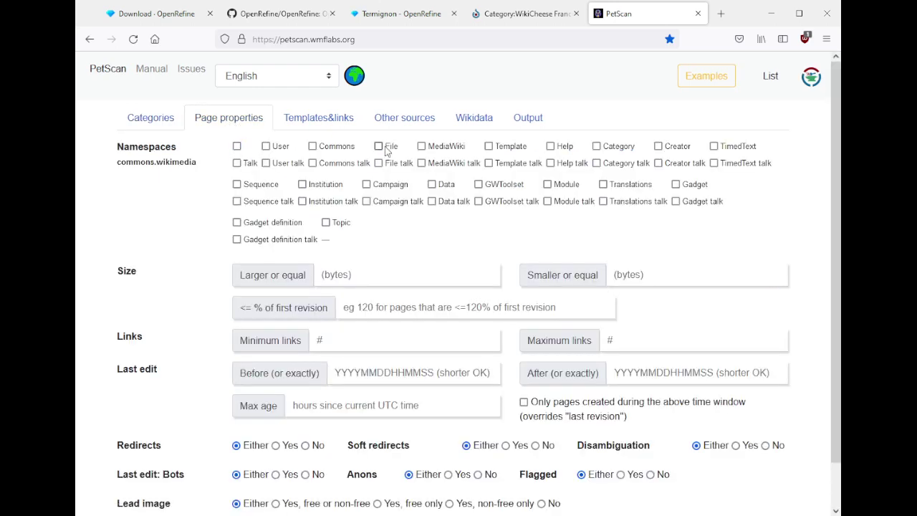
click(153, 121)
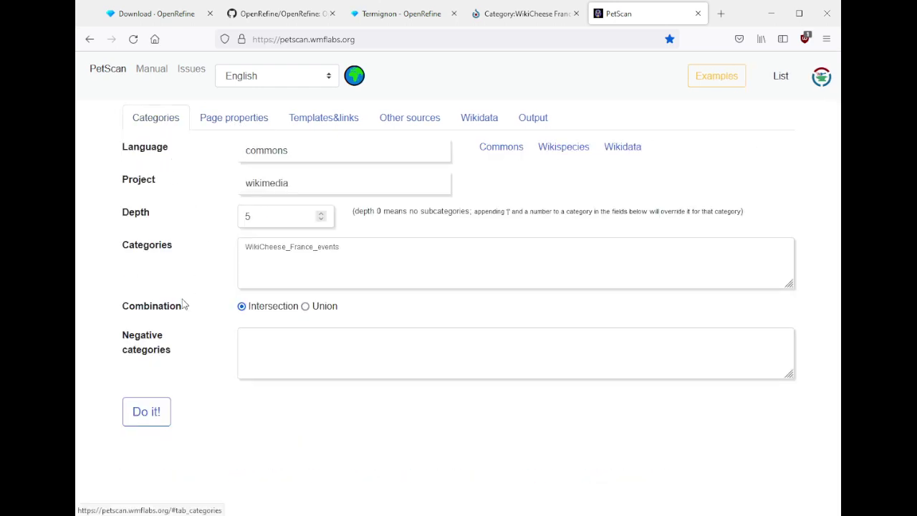
click(149, 419)
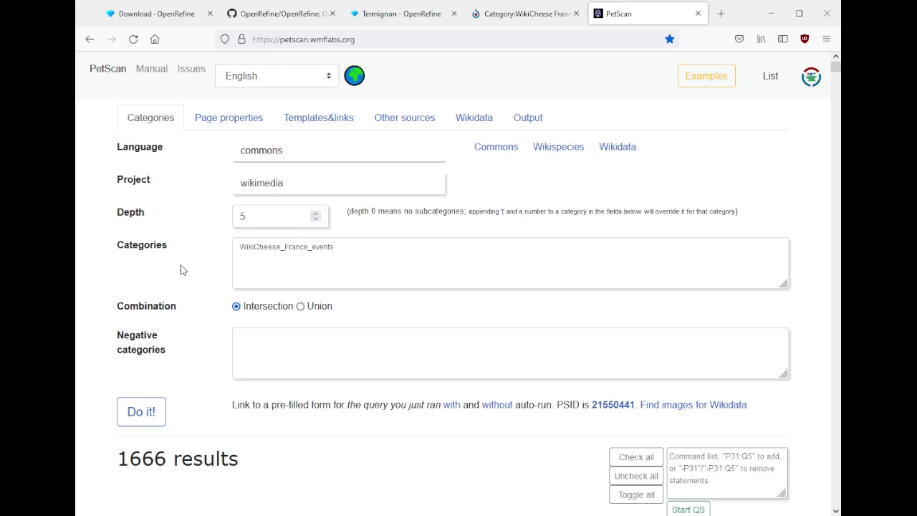
- Look through the PetScan file results and set the category depth to 10
scroll(183, 269, down, 3)
scroll(309, 286, down, 4)
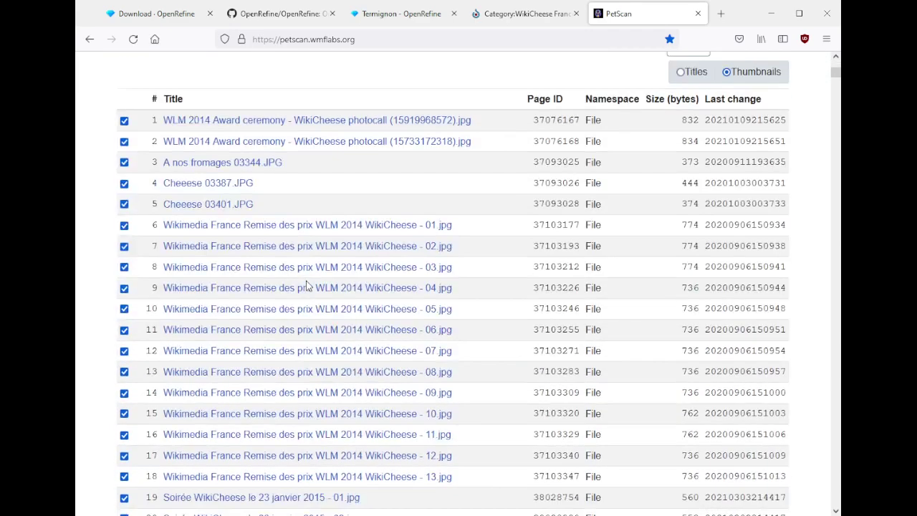
scroll(479, 348, up, 7)
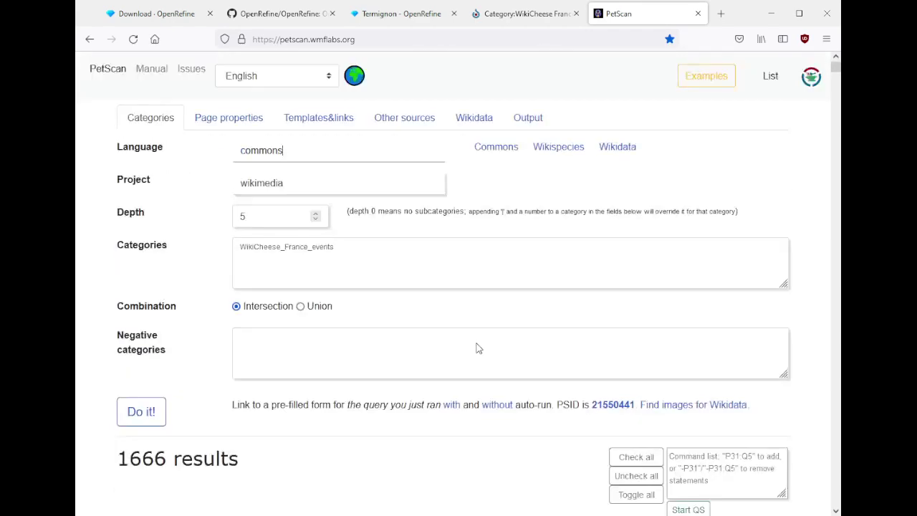
double_click(292, 221)
text(10)
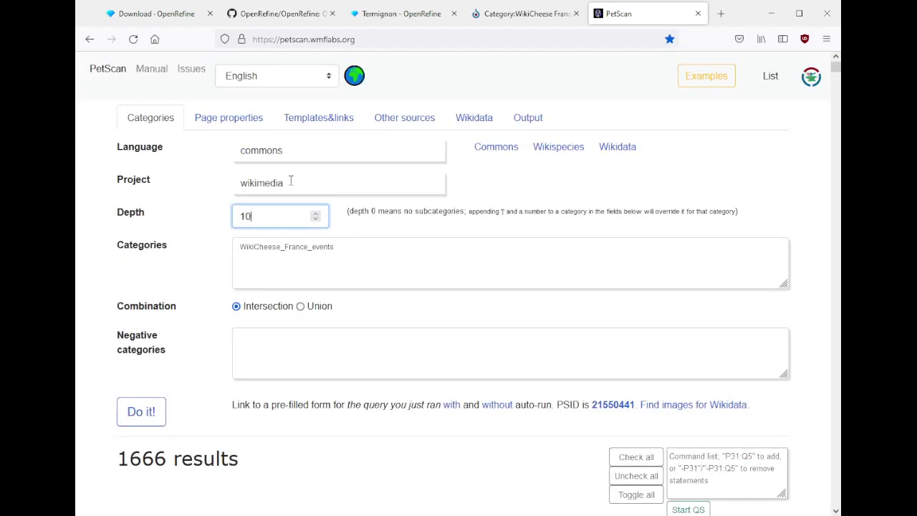
- Return to the Commons page of WikiCheese France events, open its parent category WikiCheese France, and look through its files
click(522, 16)
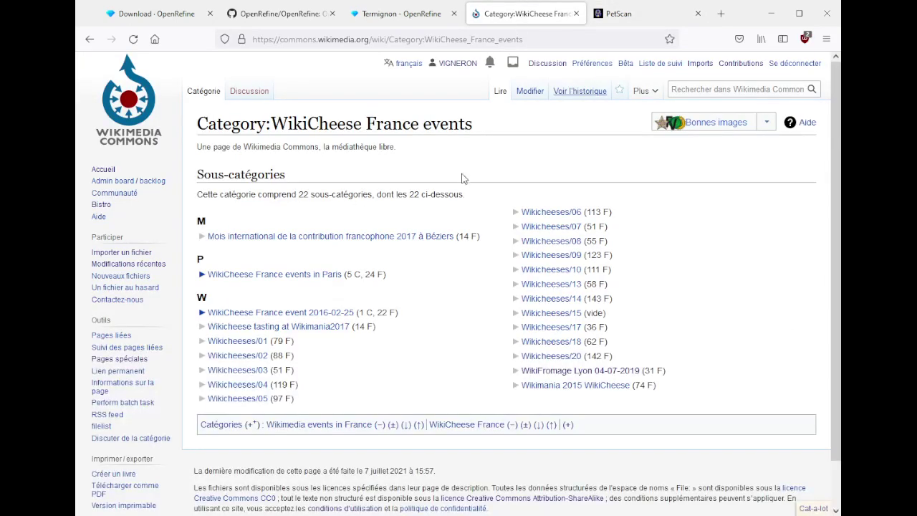
click(440, 428)
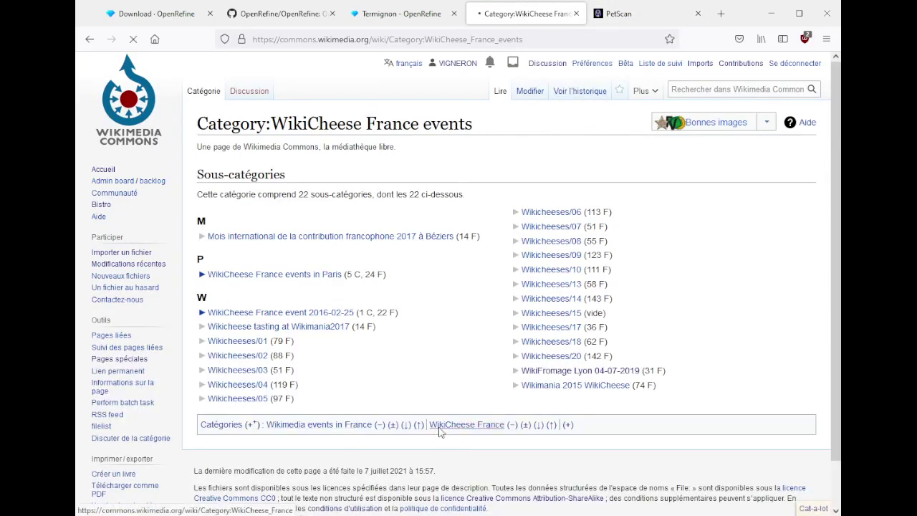
scroll(421, 414, down, 5)
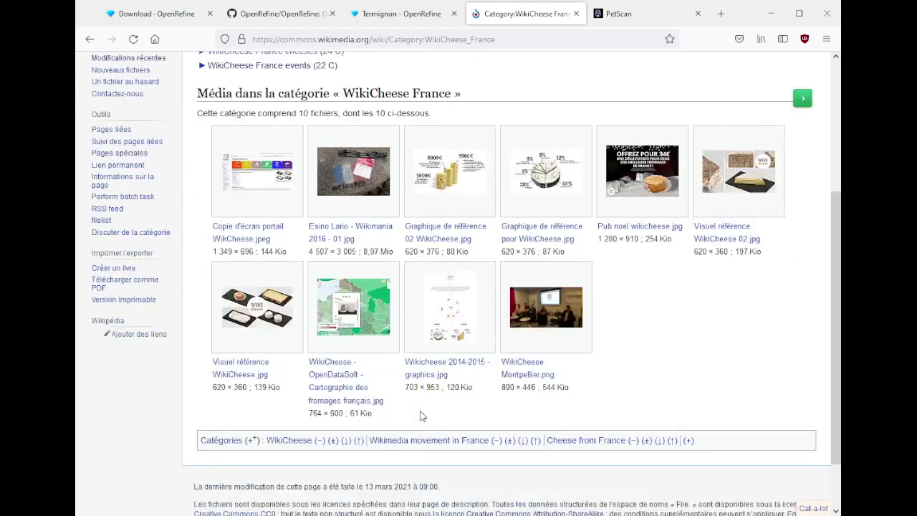
- Open the parent category WikiCheese on Commons, set the PetScan query's category to WikiCheese, and run the query again
click(291, 440)
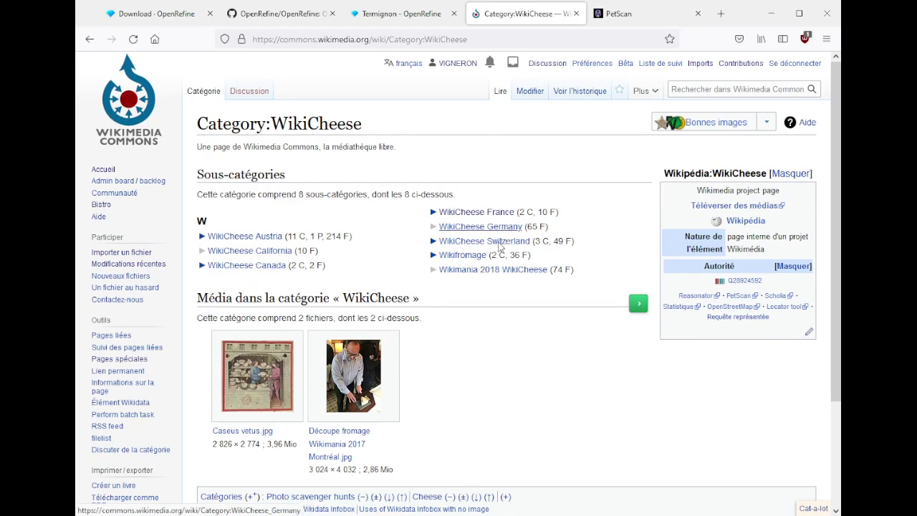
click(622, 14)
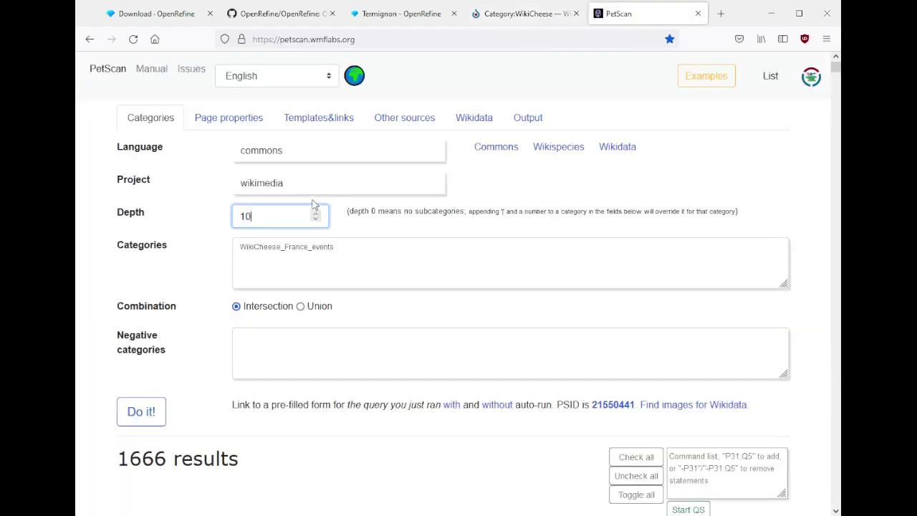
drag(283, 248, 415, 246)
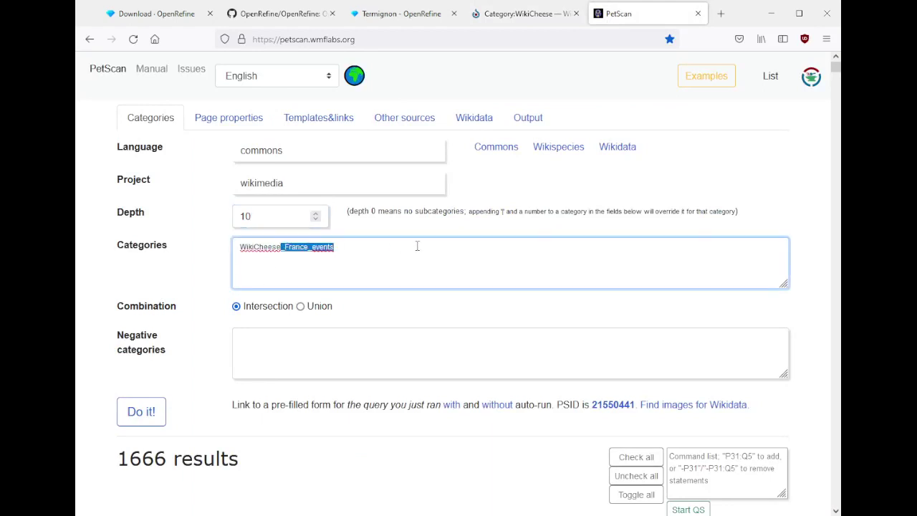
key(BackSpace)
click(139, 411)
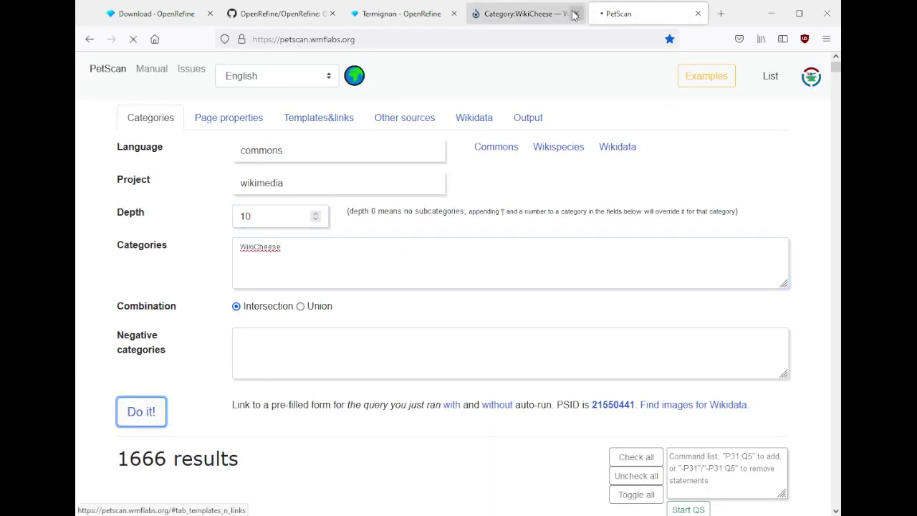
- Compare the WikiCheese category page on Commons with the new PetScan results, checking the result total and the listed files
click(532, 17)
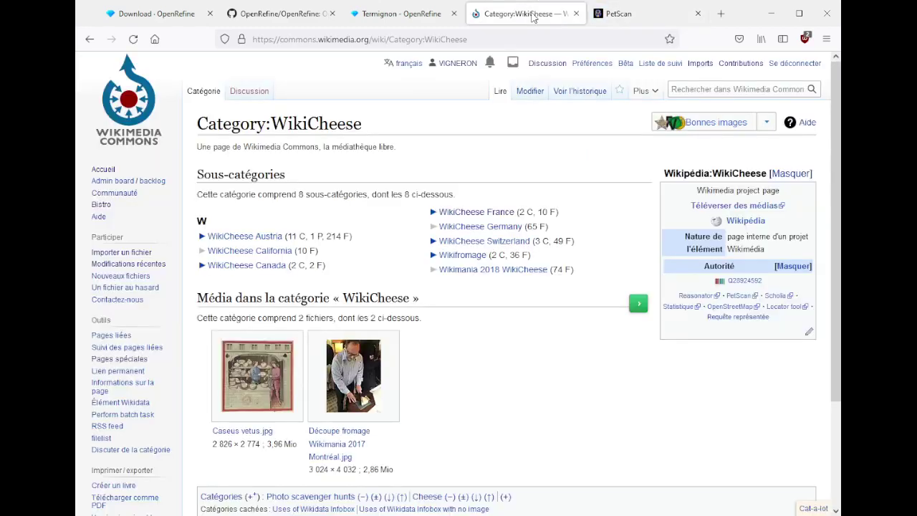
click(688, 20)
scroll(475, 307, down, 3)
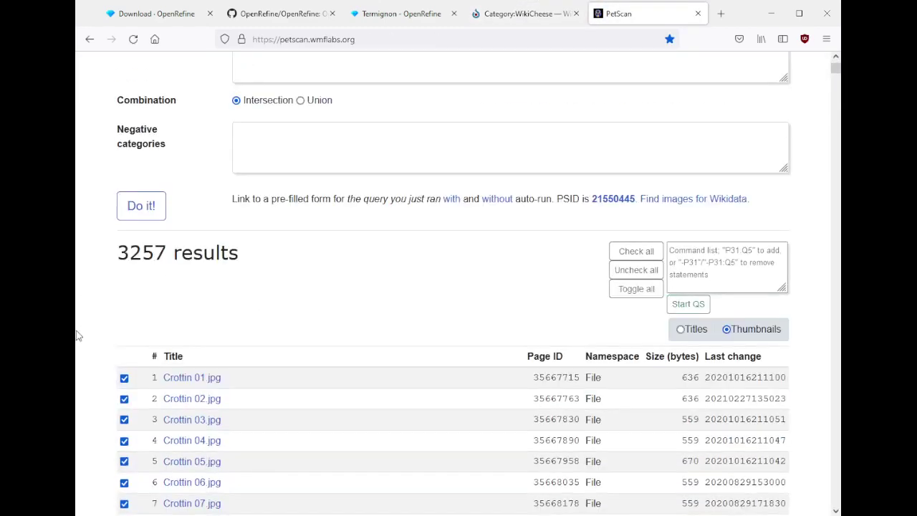
double_click(144, 258)
click(301, 255)
scroll(403, 286, down, 3)
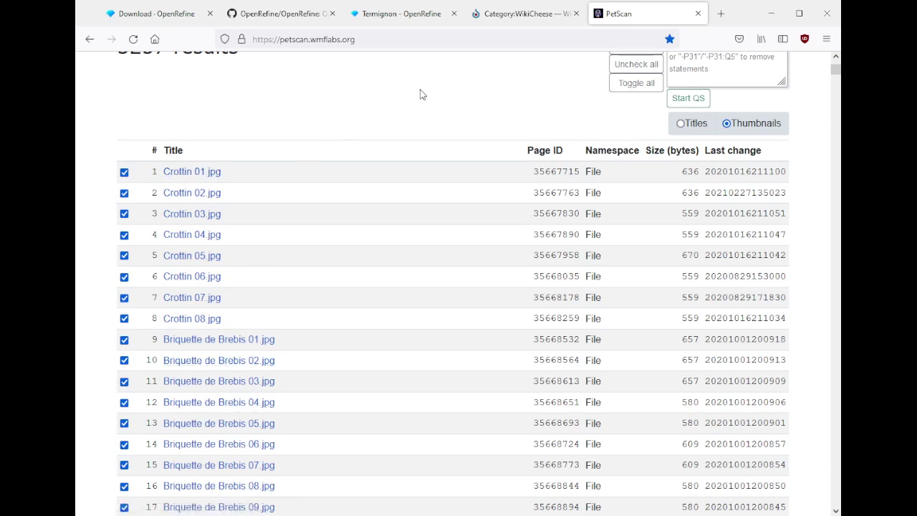
- Go back to WikiCheese France events on Commons and look through the photos in its subcategory Wikimania 2015 WikiCheese
click(525, 14)
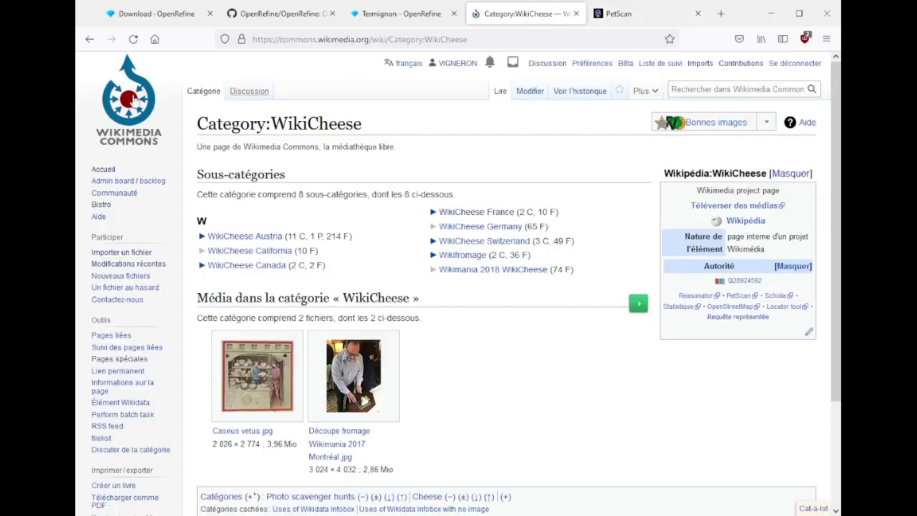
click(90, 39)
scroll(425, 235, up, 3)
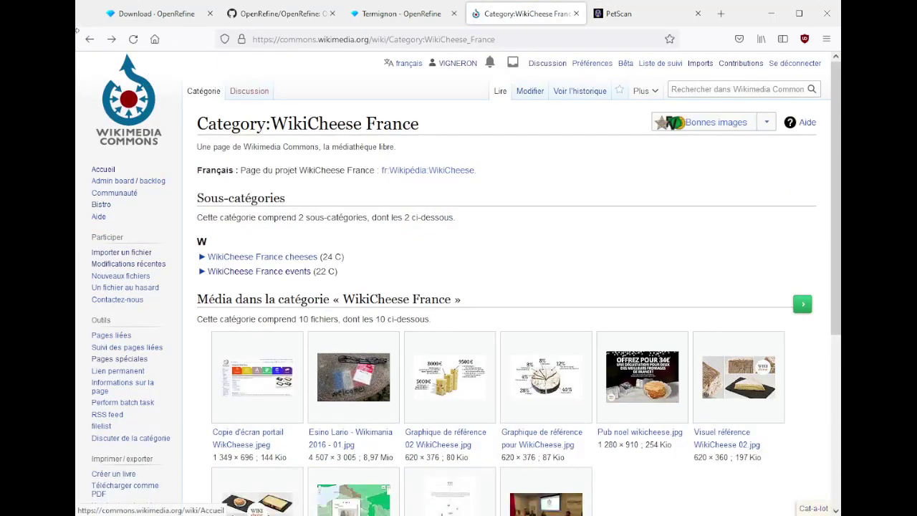
click(259, 271)
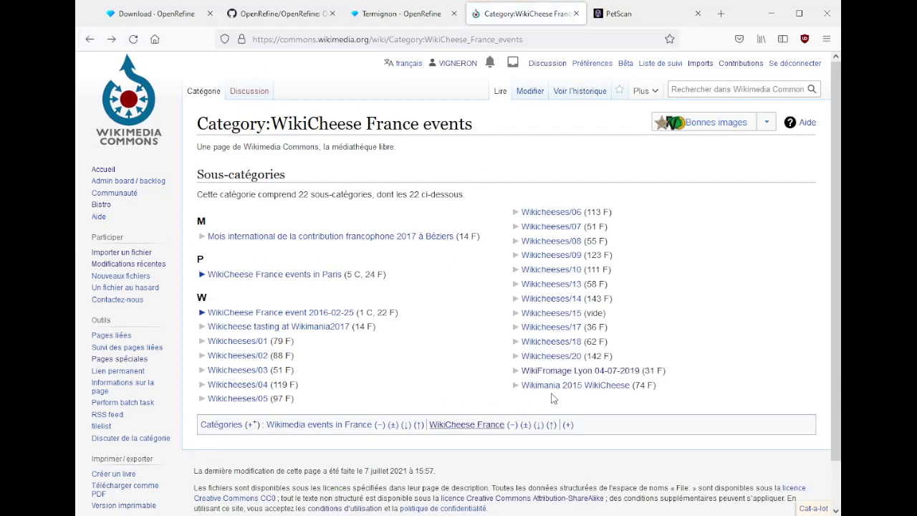
click(606, 388)
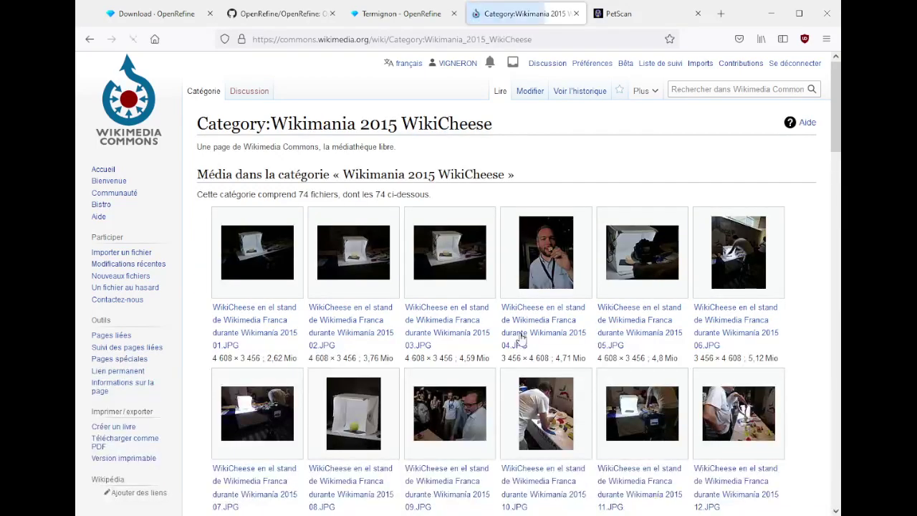
scroll(800, 330, down, 3)
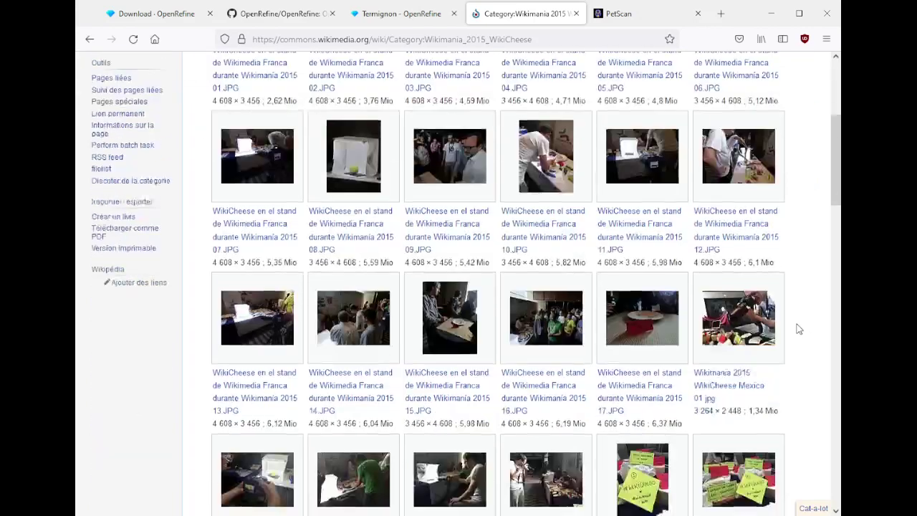
scroll(800, 330, down, 1)
scroll(800, 329, down, 1)
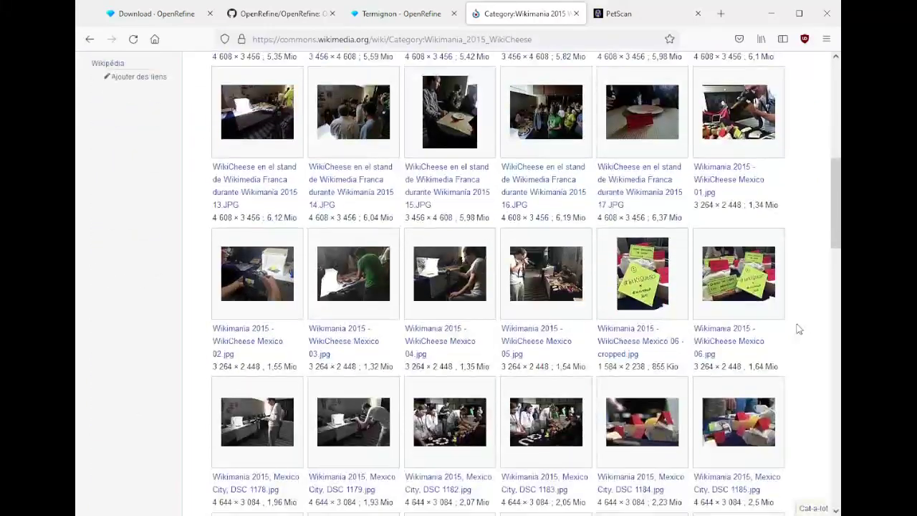
- Examine the Wikimania 2015 photos WikiCheese Mexico 06 - cropped.jpg and WikiCheese Mexico 03.jpg on their file pages, and return to the category
click(652, 279)
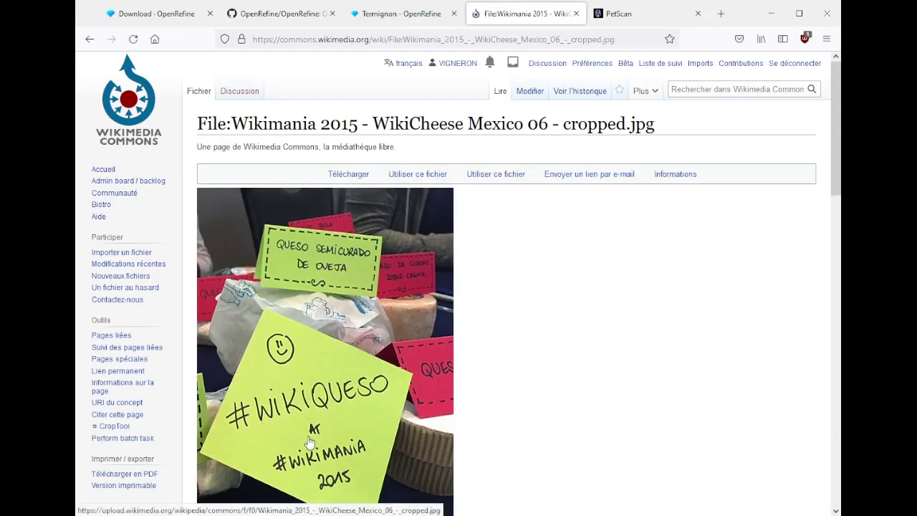
scroll(313, 430, down, 3)
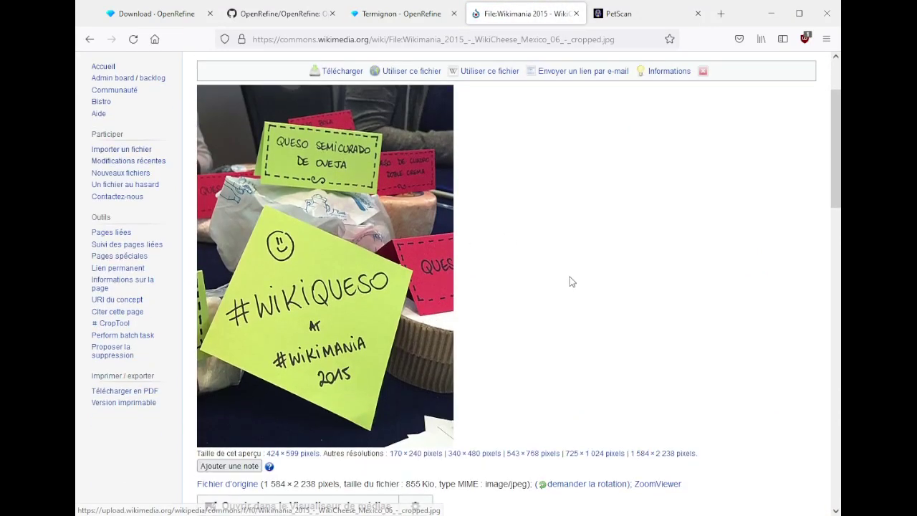
click(86, 41)
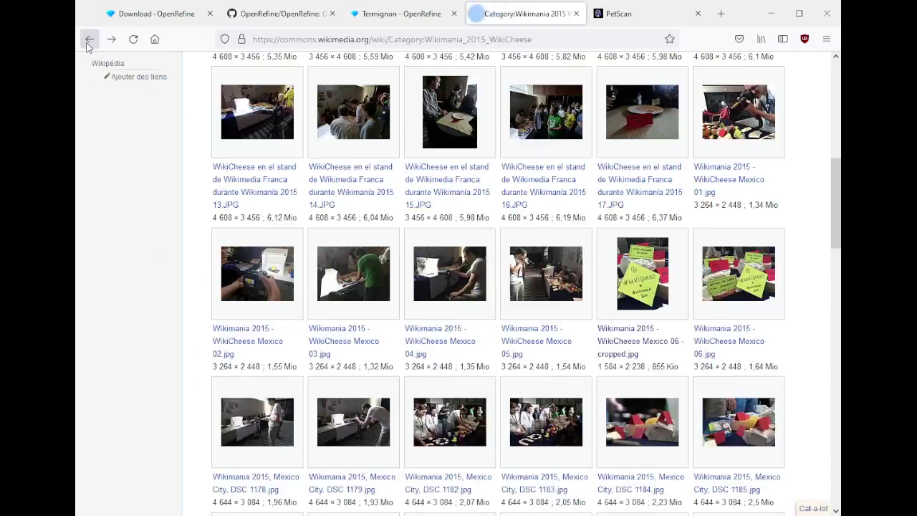
scroll(364, 228, down, 1)
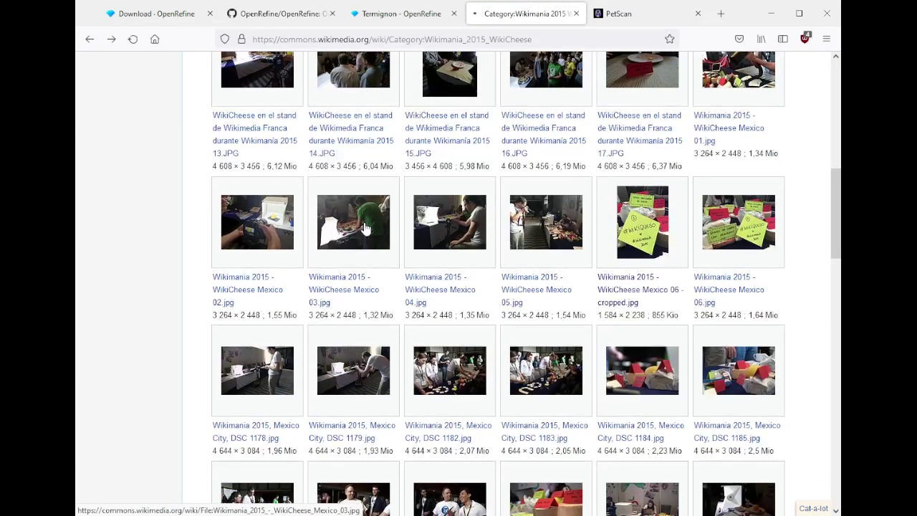
click(366, 230)
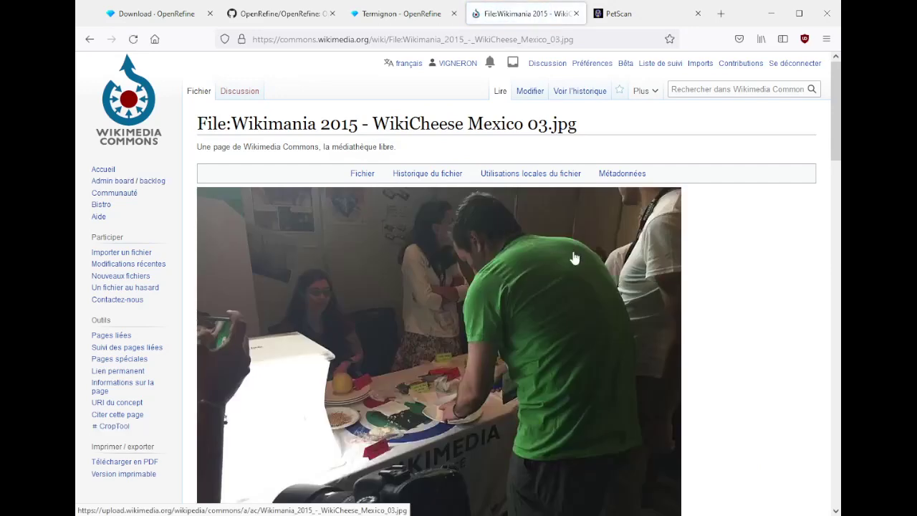
scroll(479, 298, down, 1)
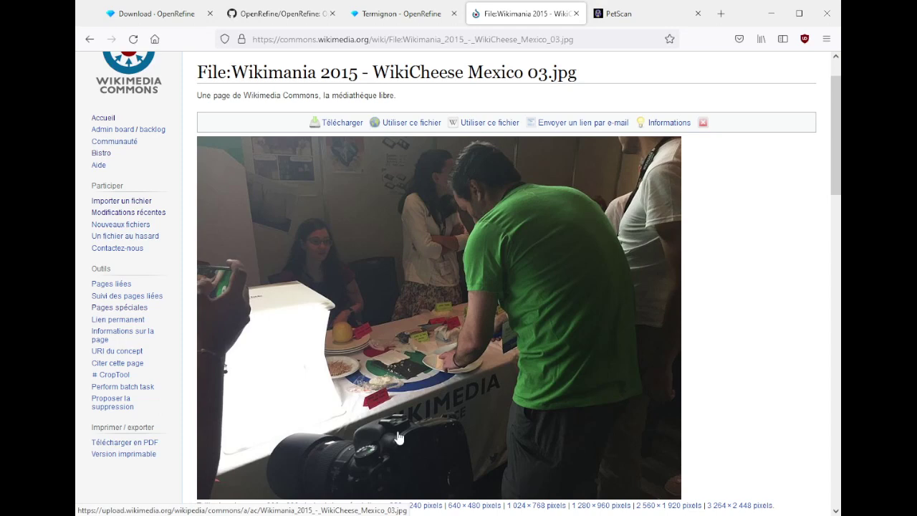
click(89, 40)
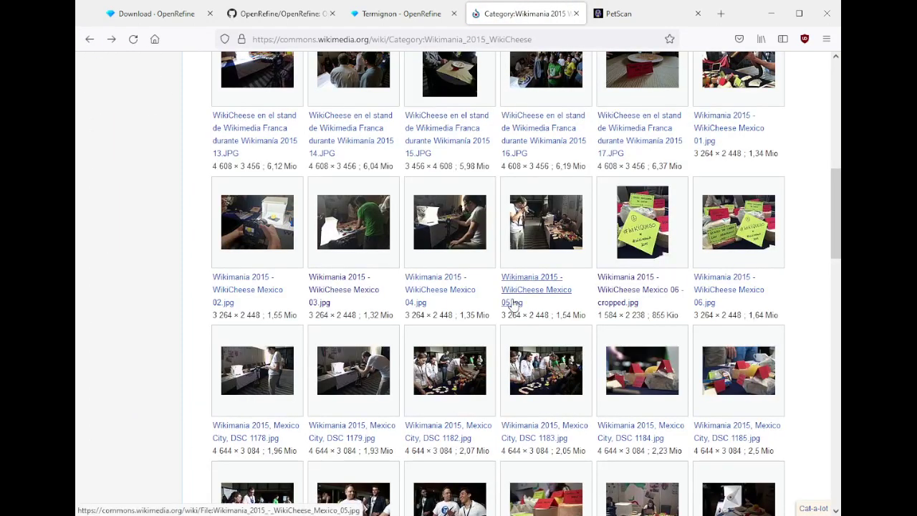
- From WikiCheese France events, check the date and version history of the empty subcategory Wikicheeses/15, and return to the events category
click(90, 40)
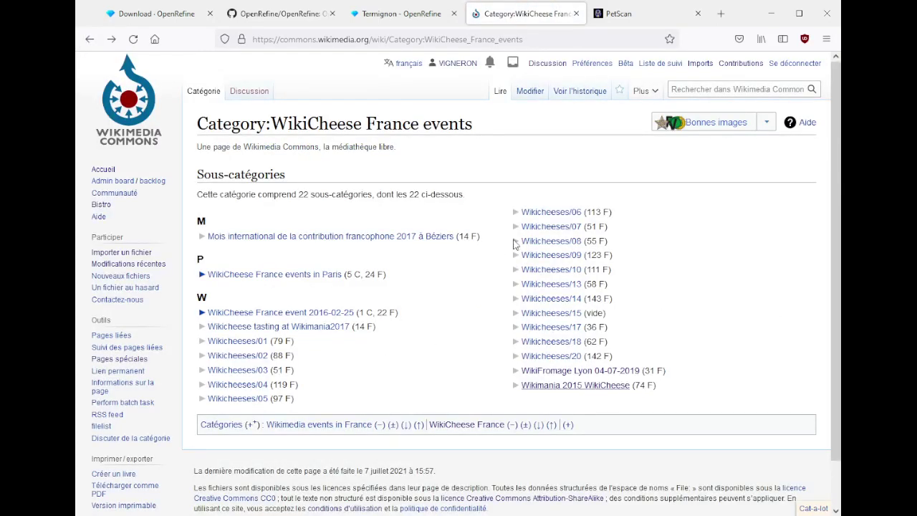
click(531, 314)
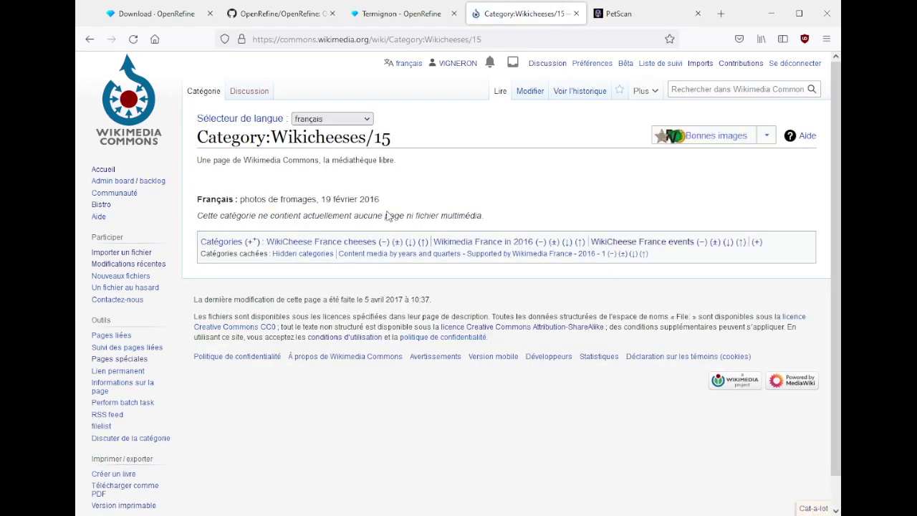
drag(311, 199, 404, 197)
click(405, 197)
click(579, 91)
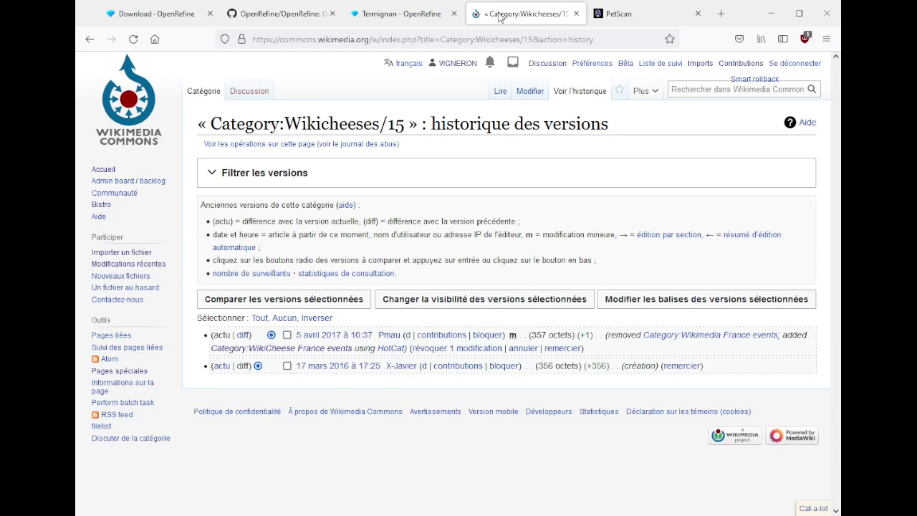
click(88, 40)
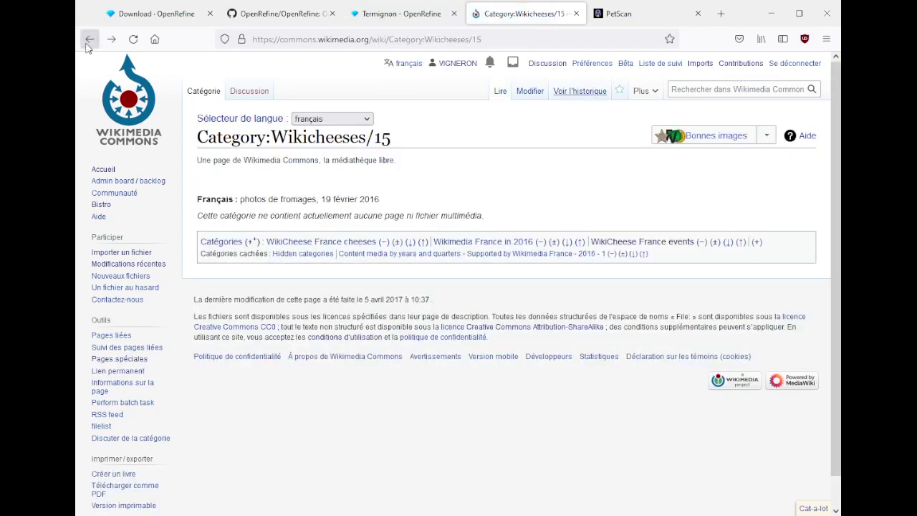
click(88, 40)
- Switch to the Termignon project in OpenRefine to check its file names and wikitext, and return to Commons
click(377, 14)
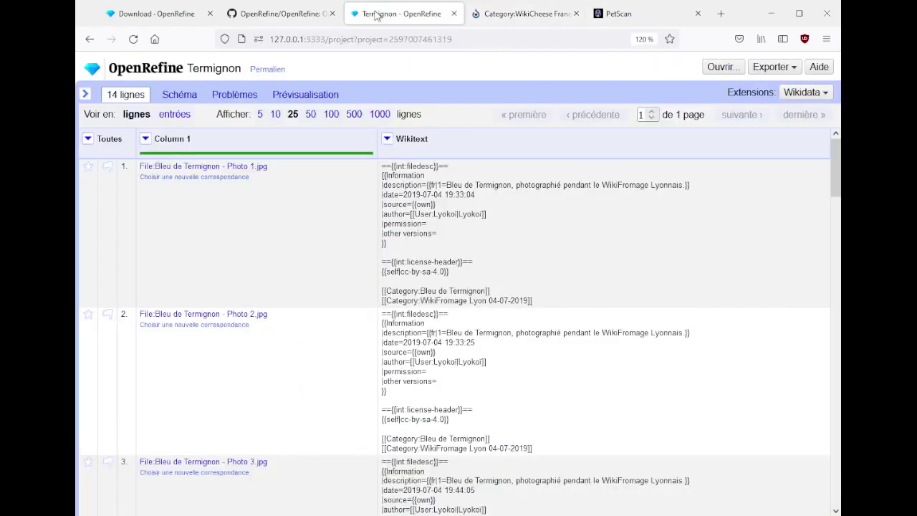
mouse_move(234, 167)
click(524, 12)
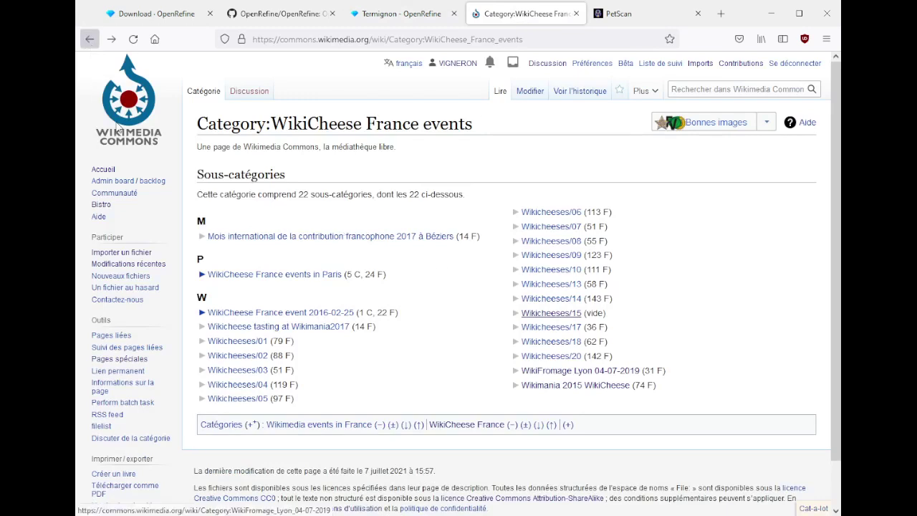
- Return to the Commons page File:Bleu de Termignon - Photo 1.jpg and examine its description, license, metadata and categories
scroll(459, 172, up, 15)
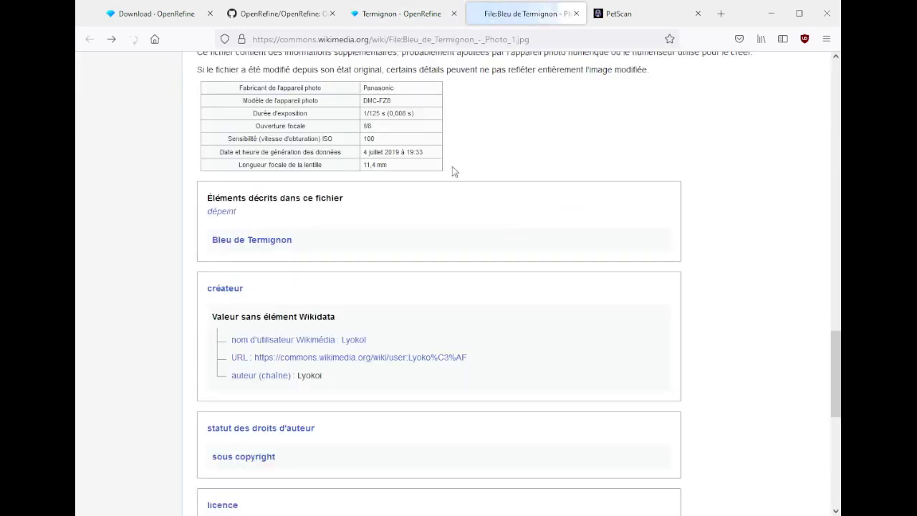
scroll(468, 242, down, 3)
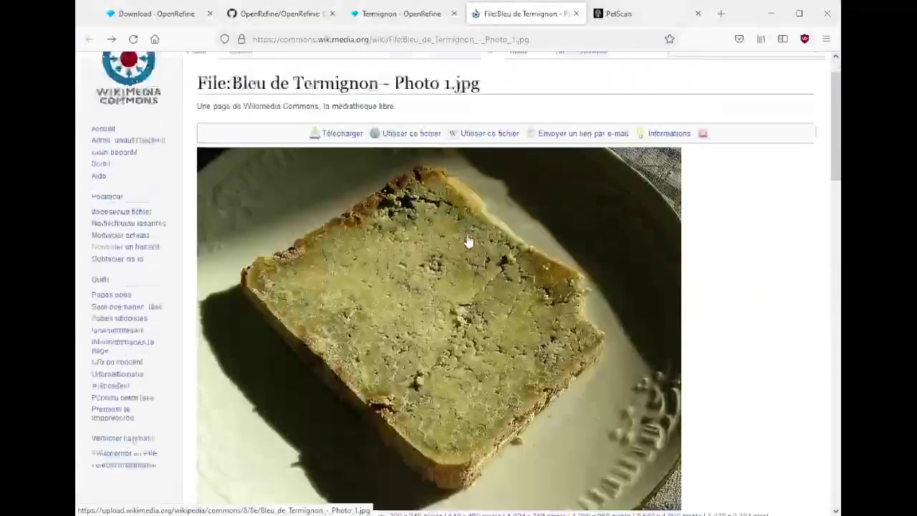
scroll(717, 193, down, 15)
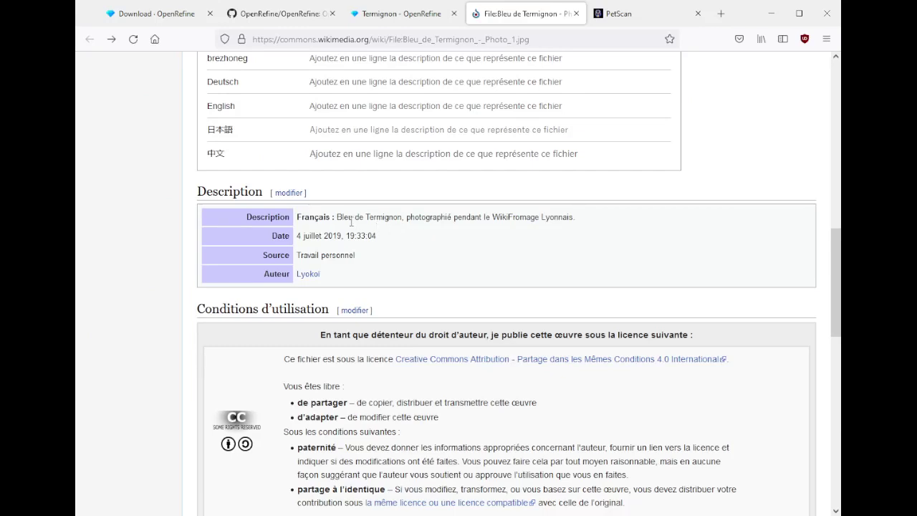
drag(351, 218, 567, 218)
click(521, 279)
scroll(519, 279, down, 9)
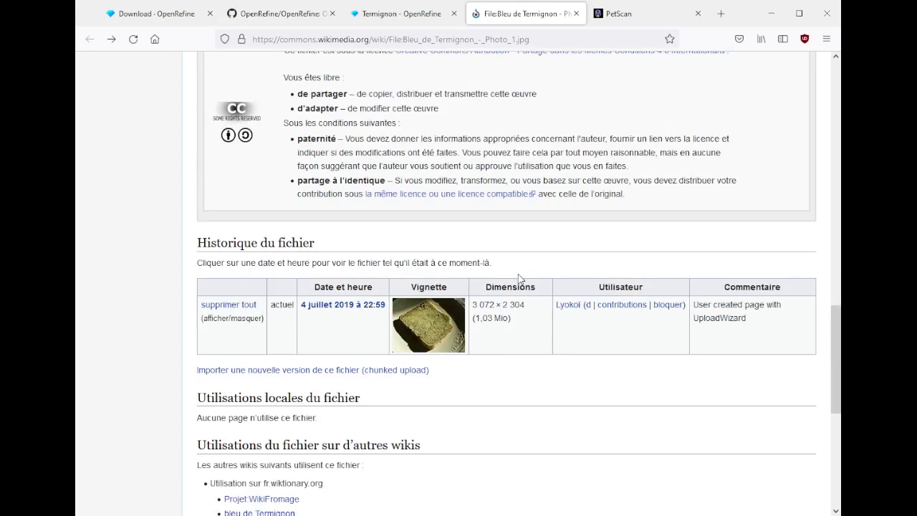
scroll(519, 279, down, 10)
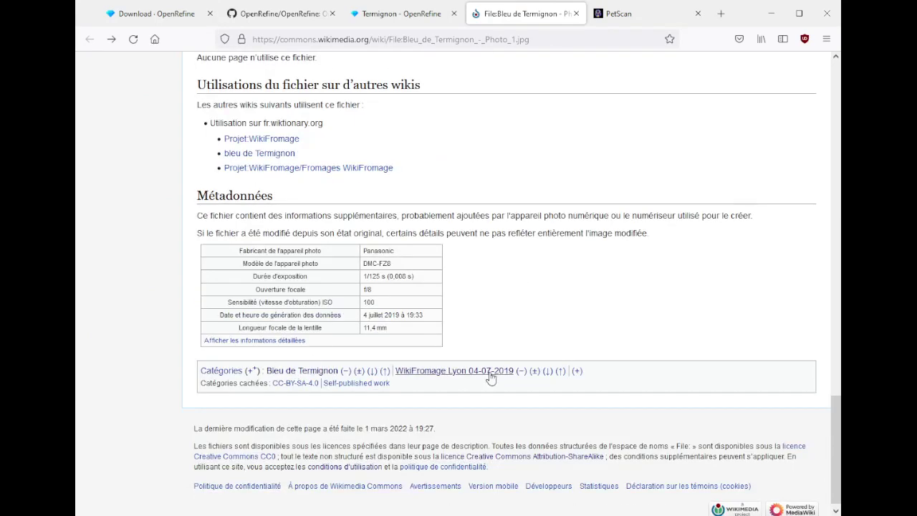
- Review the photo on its file page again, open its category Bleu de Termignon, and look through the category's files
scroll(521, 379, up, 9)
scroll(522, 384, up, 20)
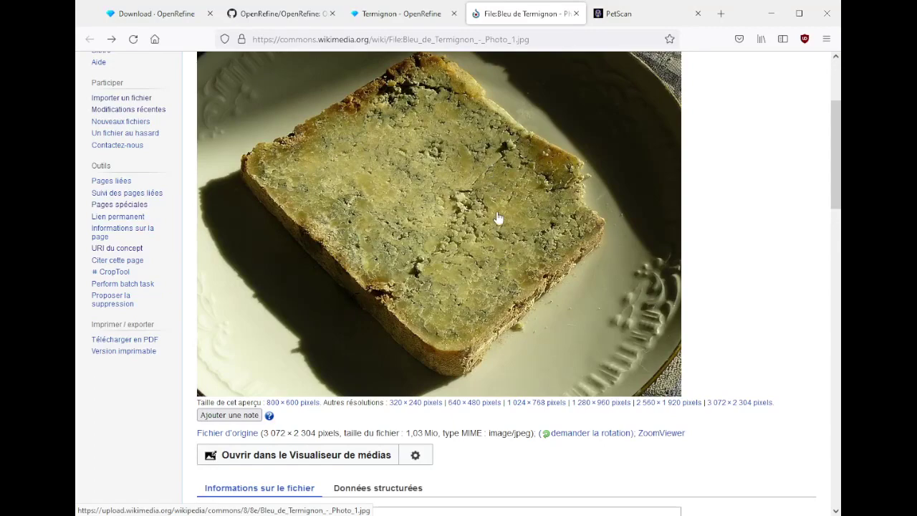
scroll(499, 219, down, 20)
scroll(472, 330, down, 3)
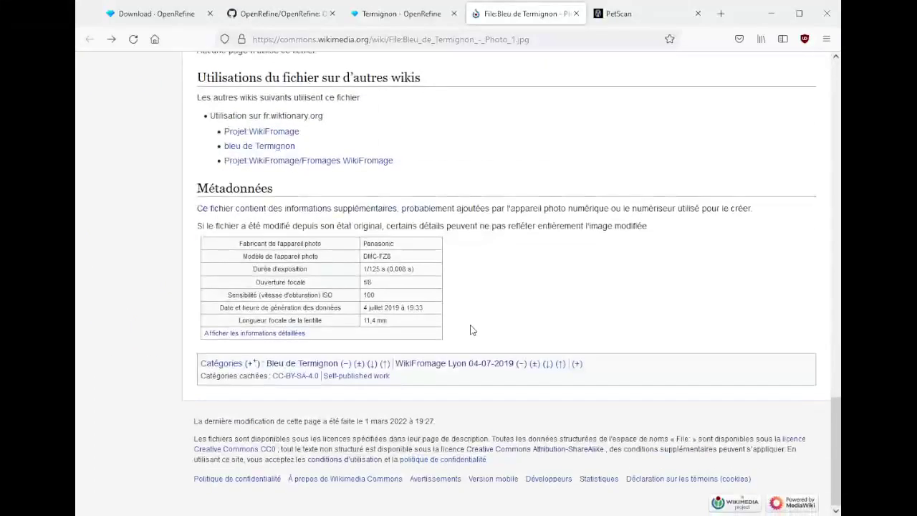
click(293, 367)
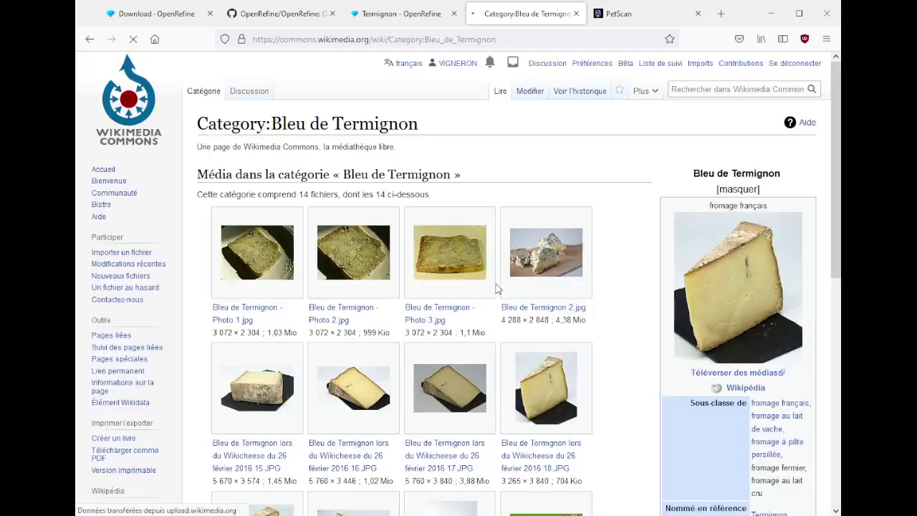
scroll(498, 289, down, 3)
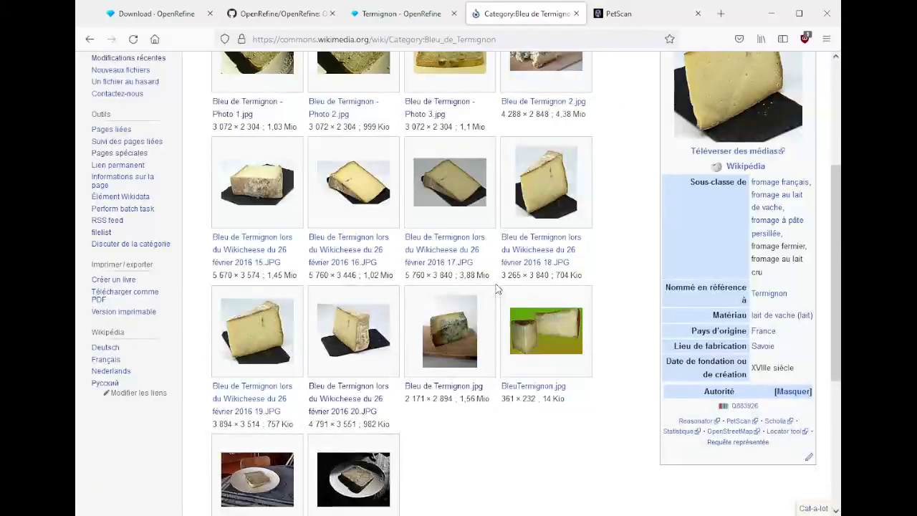
- Look through the rest of the Bleu de Termignon category, open its parent Cheese from Auvergne-Rhône-Alpes, and open the subcategory Cantal (cheese)
scroll(498, 289, up, 3)
scroll(539, 387, down, 7)
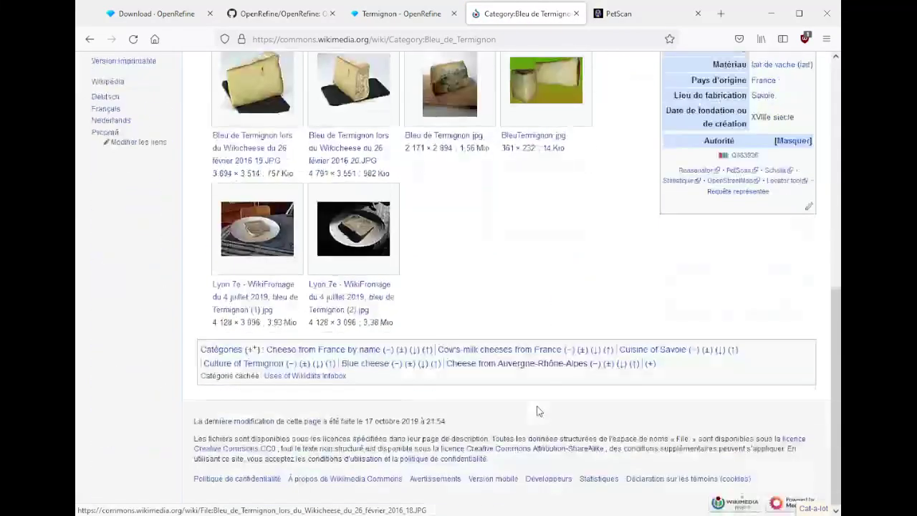
click(504, 364)
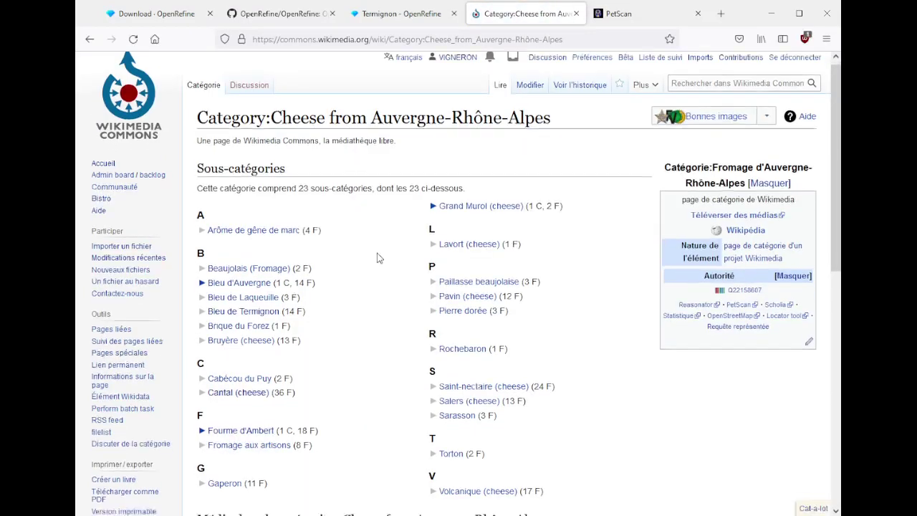
scroll(358, 215, down, 3)
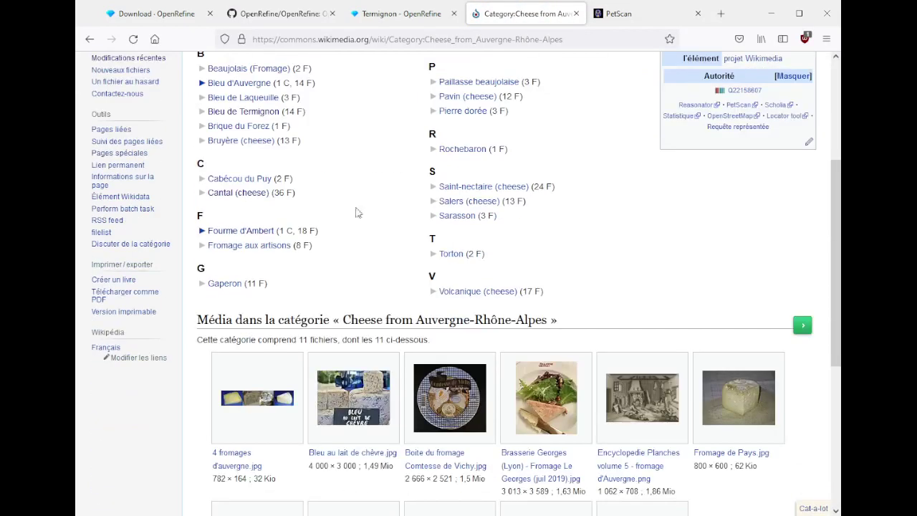
click(237, 193)
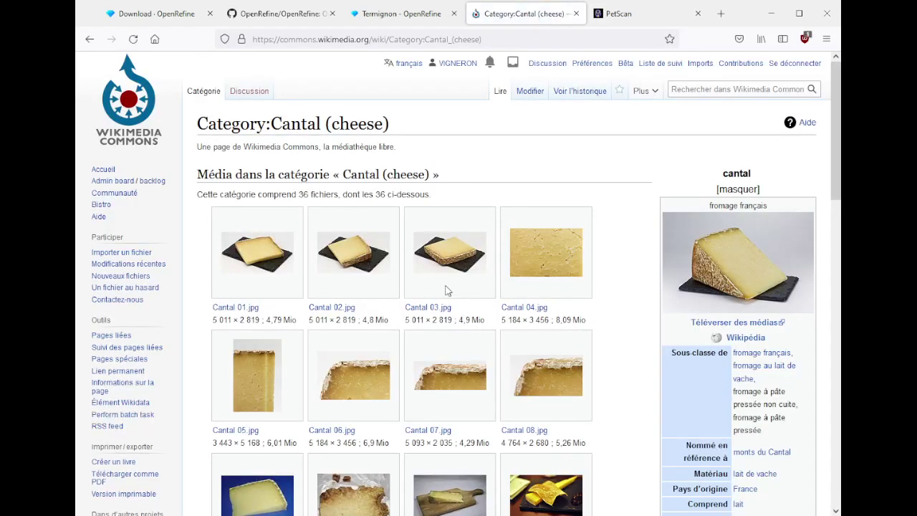
- Open the file page of Cantal 01.jpg and examine its description, metadata and categories
click(254, 261)
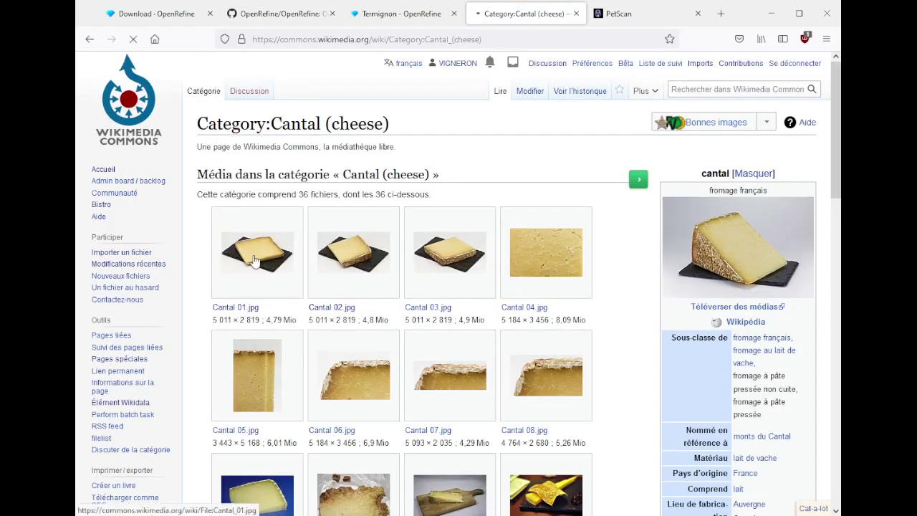
scroll(399, 352, down, 15)
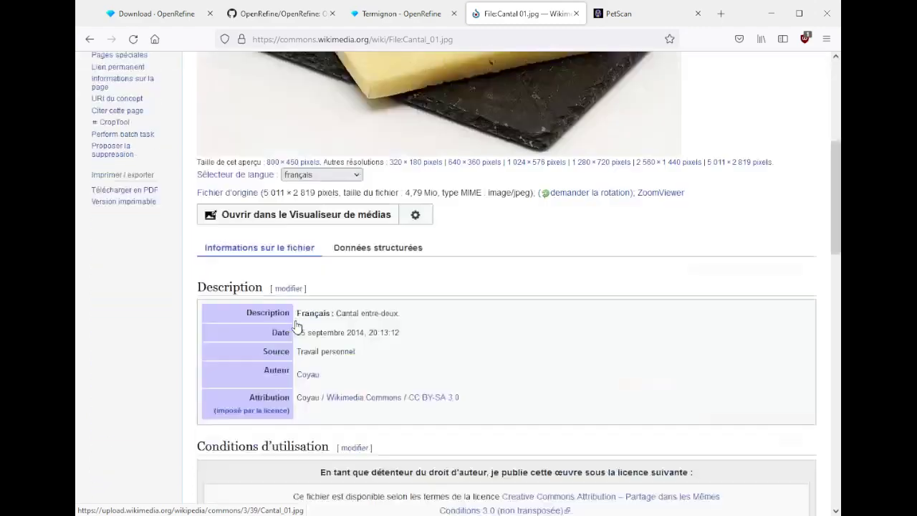
scroll(298, 332, down, 2)
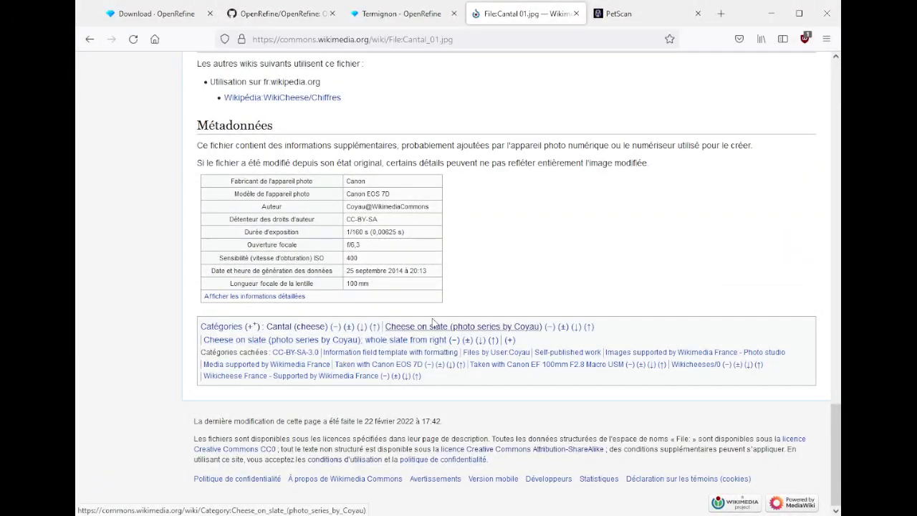
- Open the cheese-on-slate photo series category "whole slate from right" separately from the Cantal 01.jpg page and browse its photos
middle_click(407, 341)
click(550, 14)
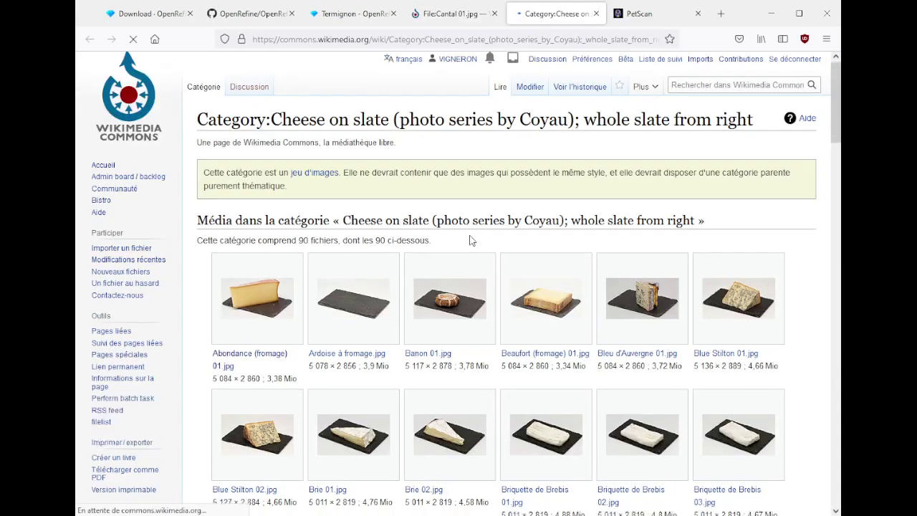
scroll(471, 241, down, 3)
scroll(471, 241, down, 7)
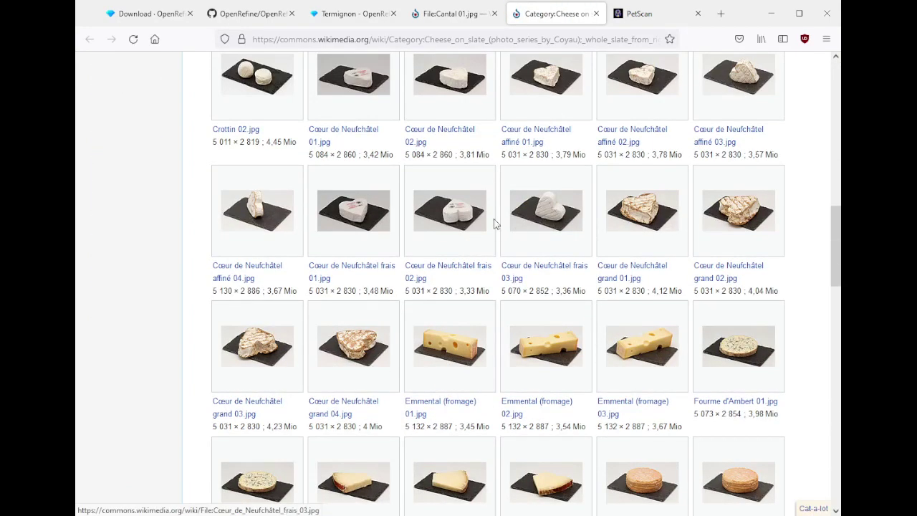
scroll(566, 231, down, 8)
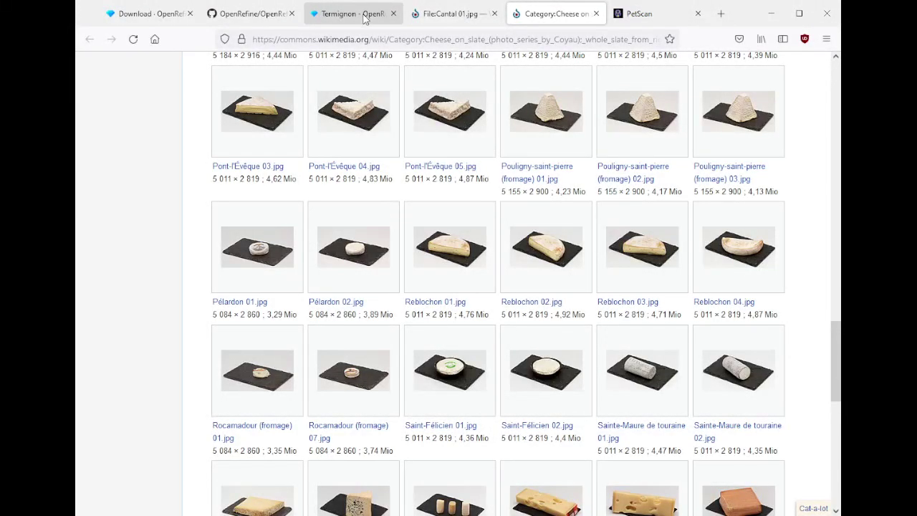
- Open Pont-l'Évêque 05.jpg from the slate series and compare its structured data with the photo and file title
middle_click(453, 169)
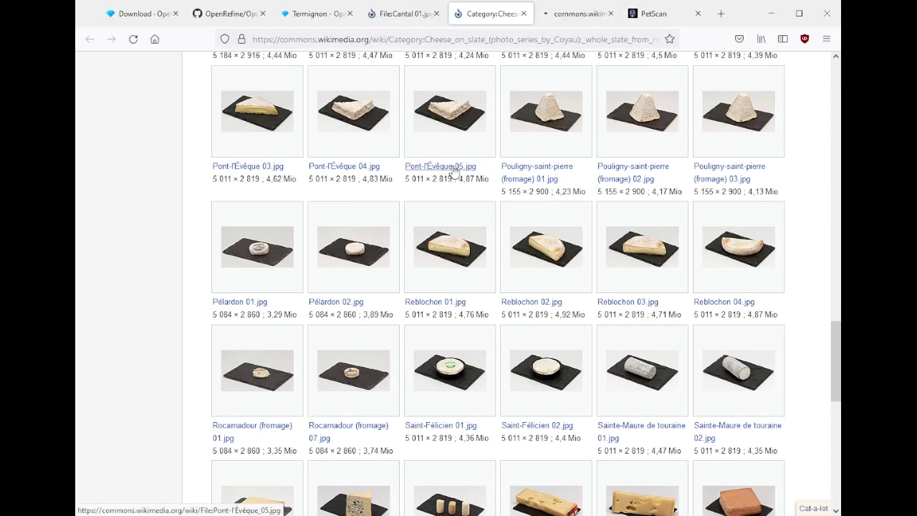
click(558, 14)
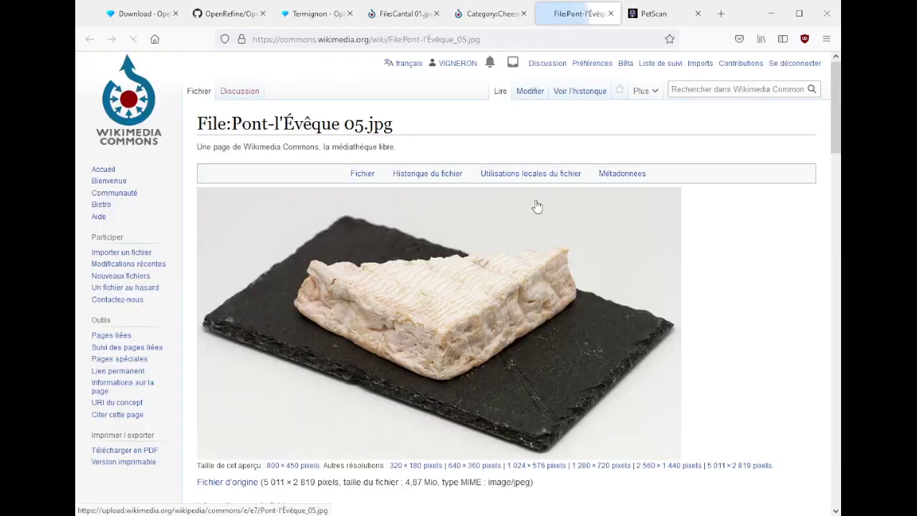
scroll(536, 206, down, 5)
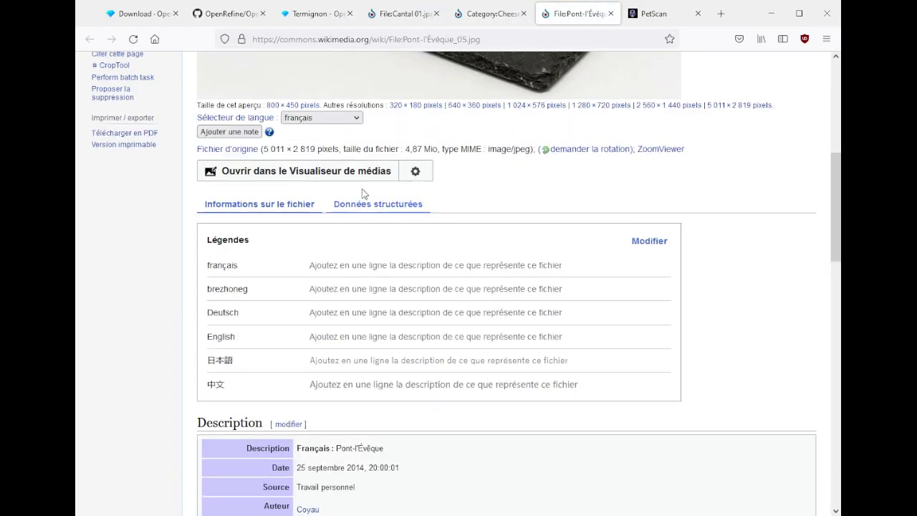
click(363, 205)
scroll(366, 215, down, 1)
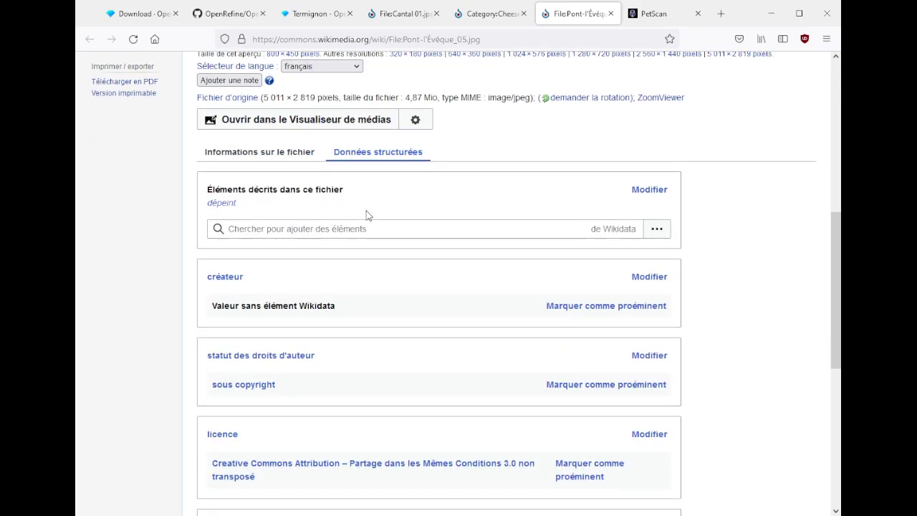
scroll(515, 248, up, 5)
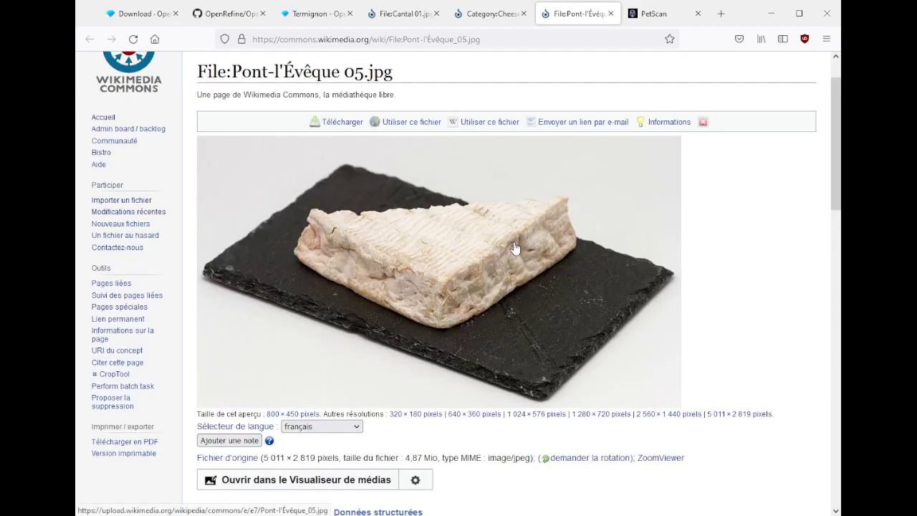
scroll(465, 247, down, 5)
click(401, 228)
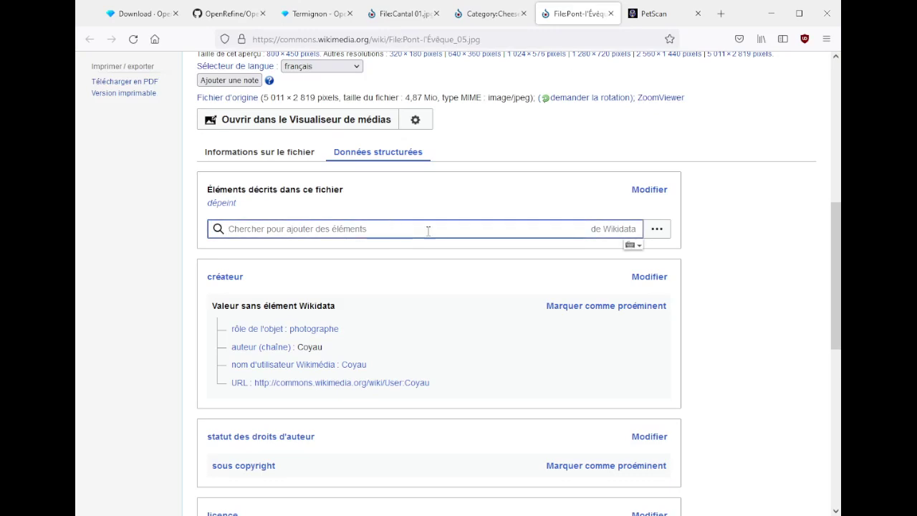
scroll(425, 232, up, 5)
drag(232, 71, 340, 73)
- Close the slate category and Pont-l'Évêque 05.jpg pages, and show the structured data of Cantal 01.jpg
click(482, 14)
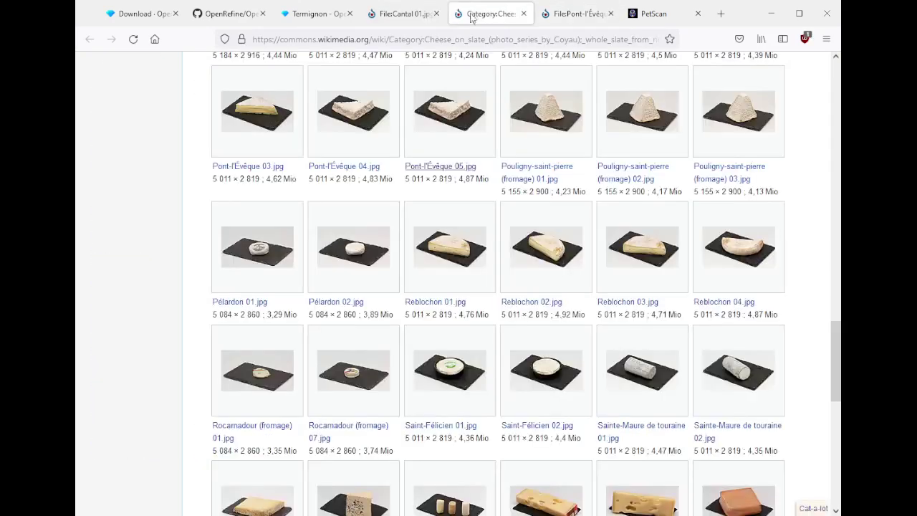
click(406, 13)
middle_click(482, 13)
middle_click(482, 14)
scroll(508, 266, up, 15)
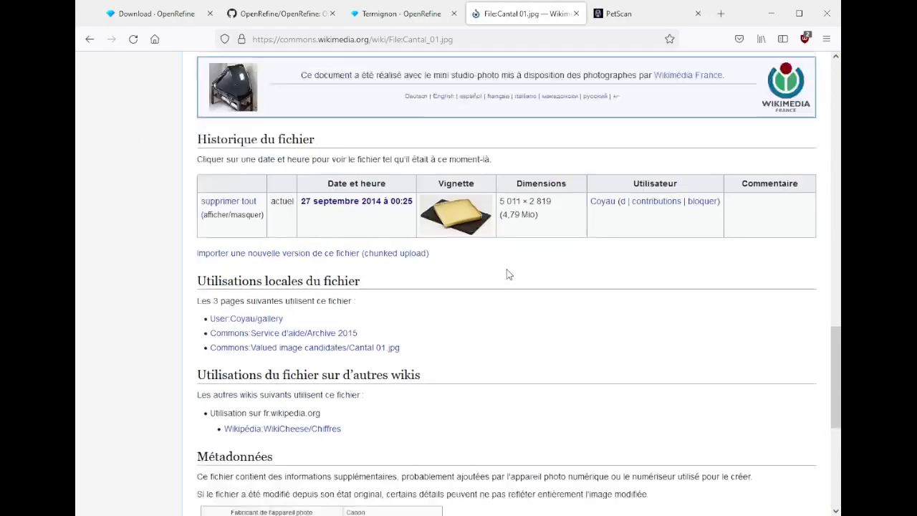
scroll(508, 266, up, 5)
scroll(508, 273, down, 4)
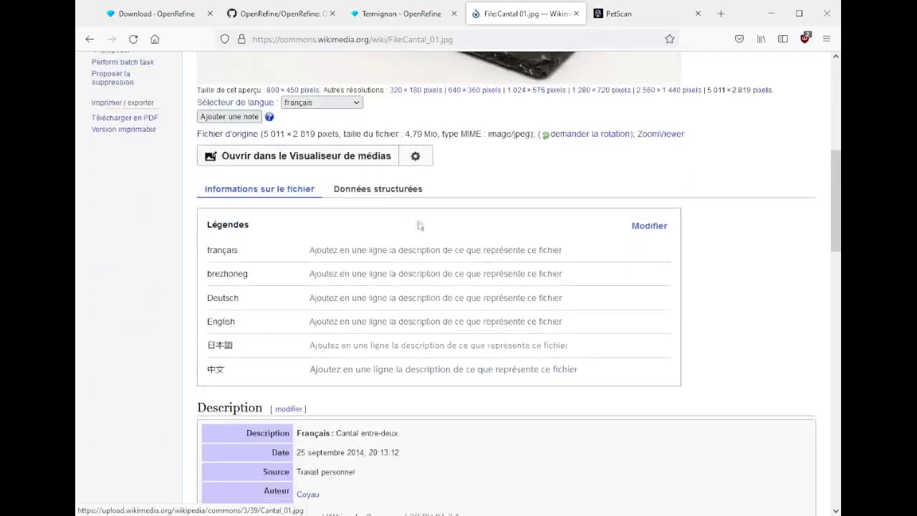
click(378, 192)
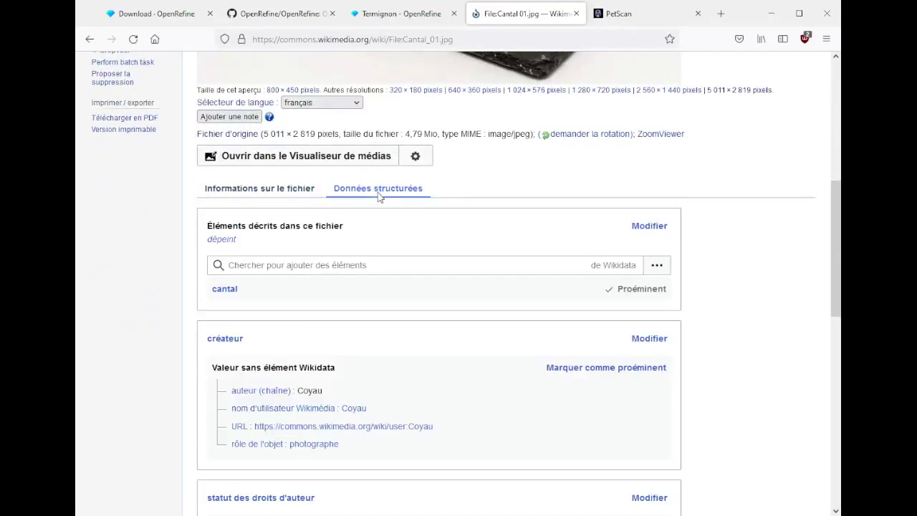
- Try adding ardoise (élément de couverture) as a second depicted element of Cantal 01.jpg, and remove it again
click(268, 267)
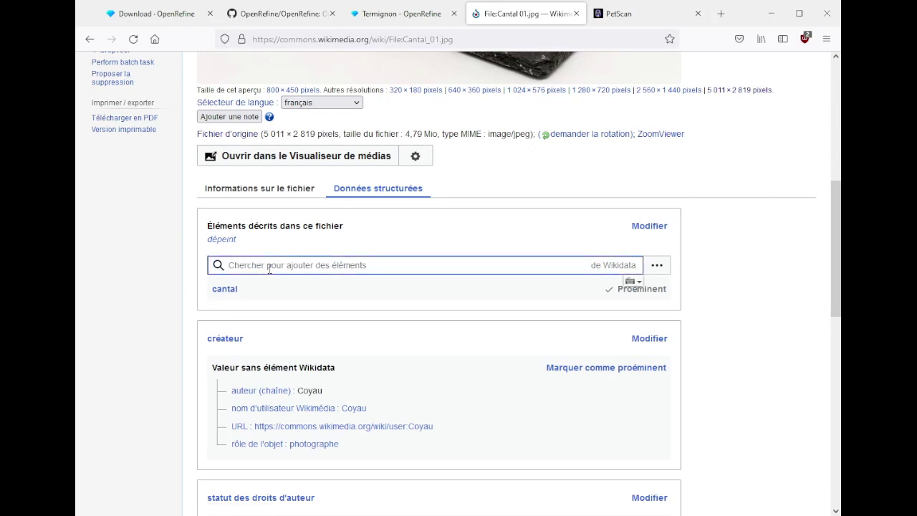
text(ardoise)
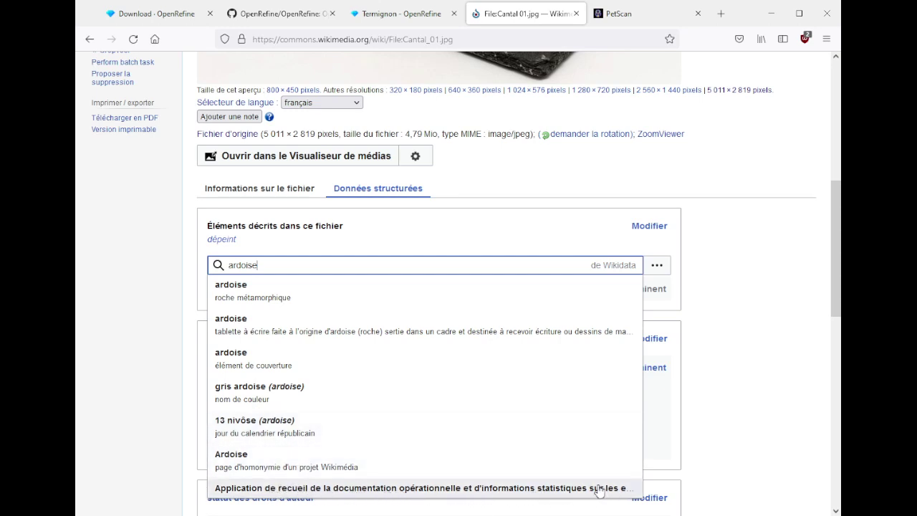
click(260, 359)
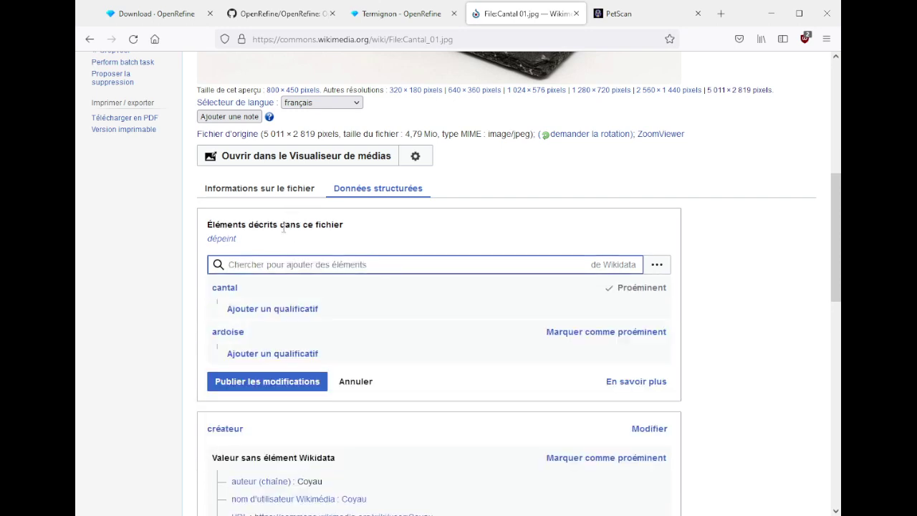
scroll(362, 307, down, 2)
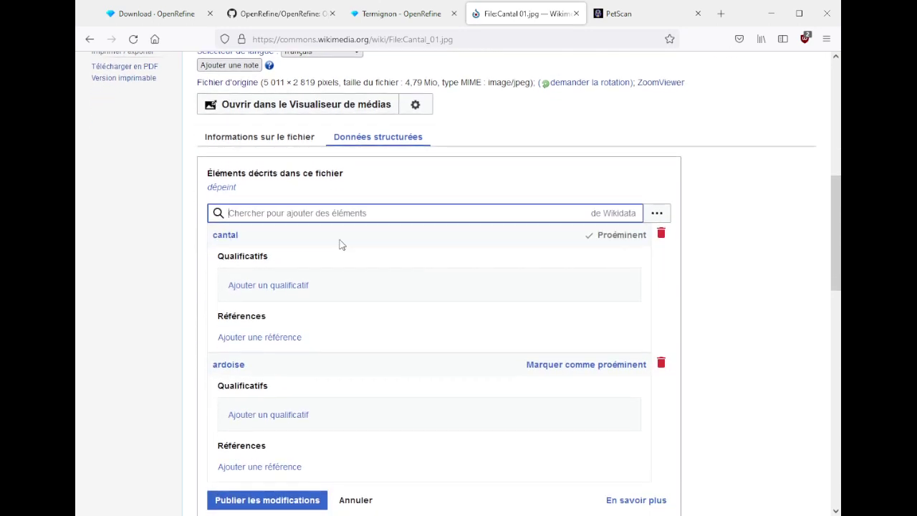
scroll(409, 402, down, 2)
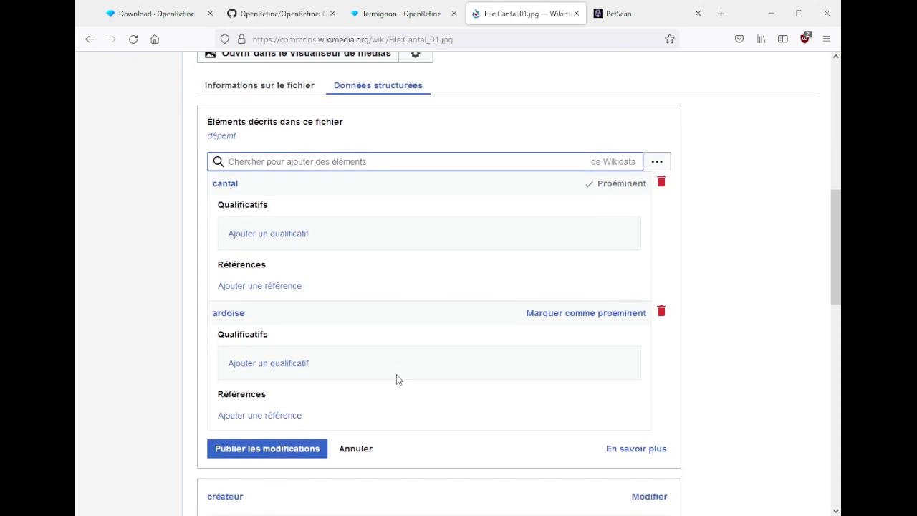
click(661, 314)
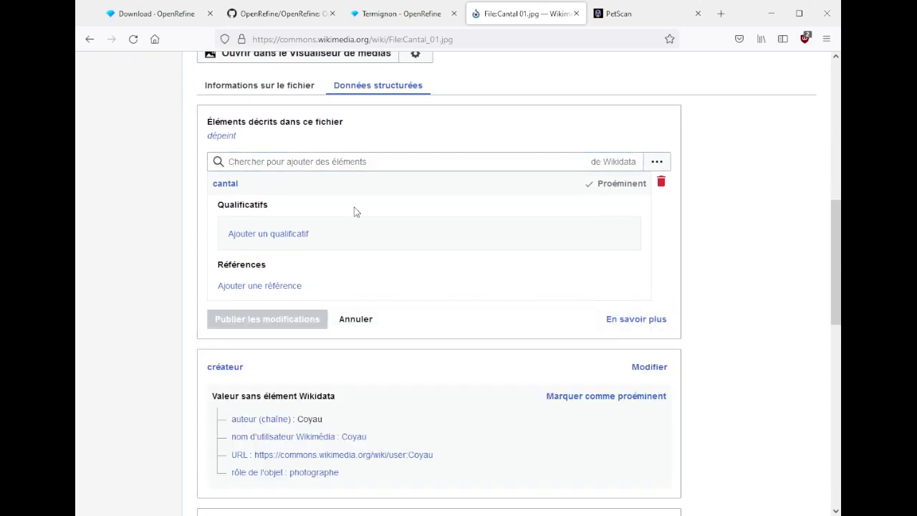
- Add a qualifier to the depicted element cantal with the property avec and the value ardoise (élément de couverture)
click(258, 243)
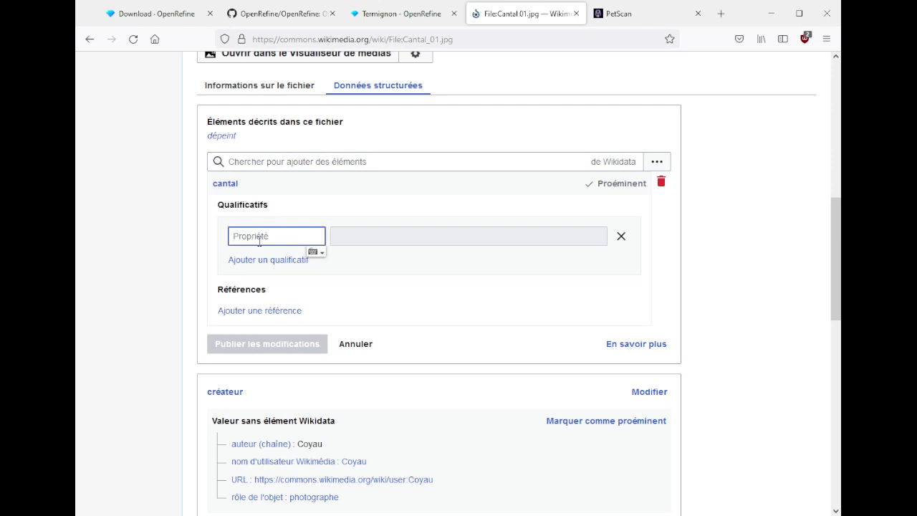
text(avec)
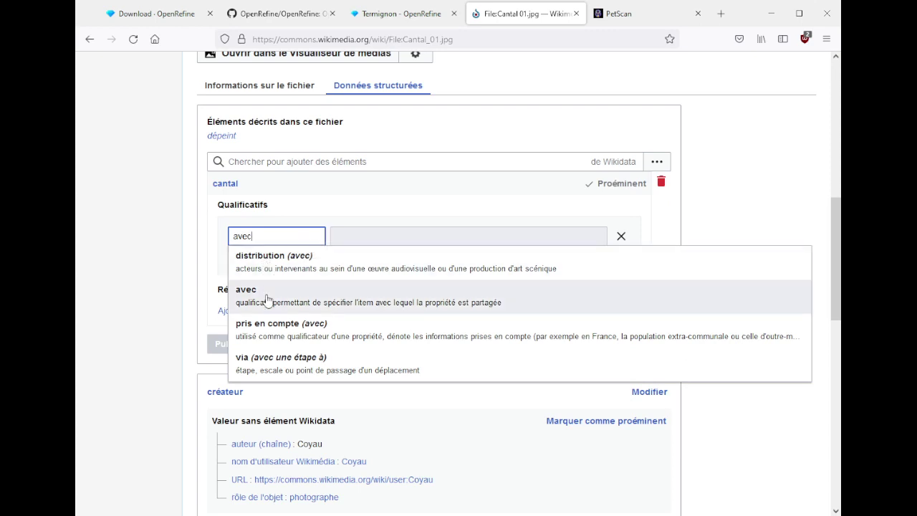
click(266, 299)
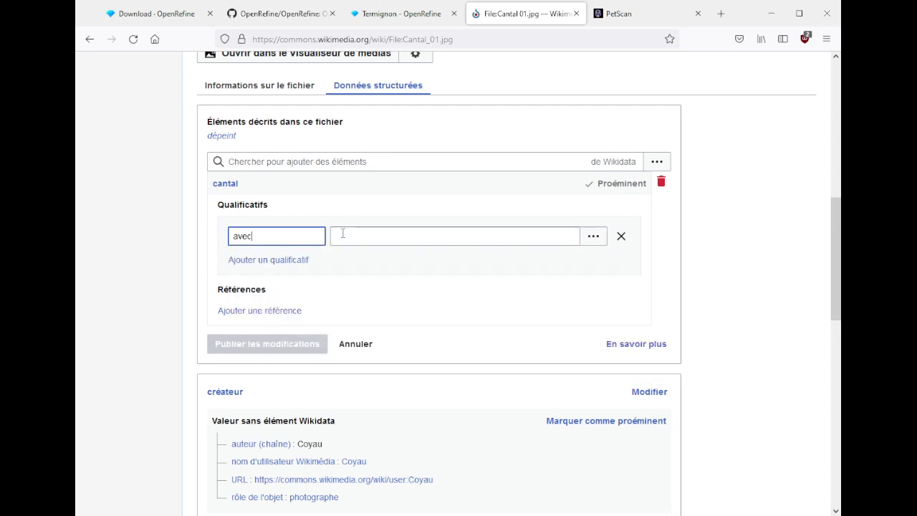
text(ardoise)
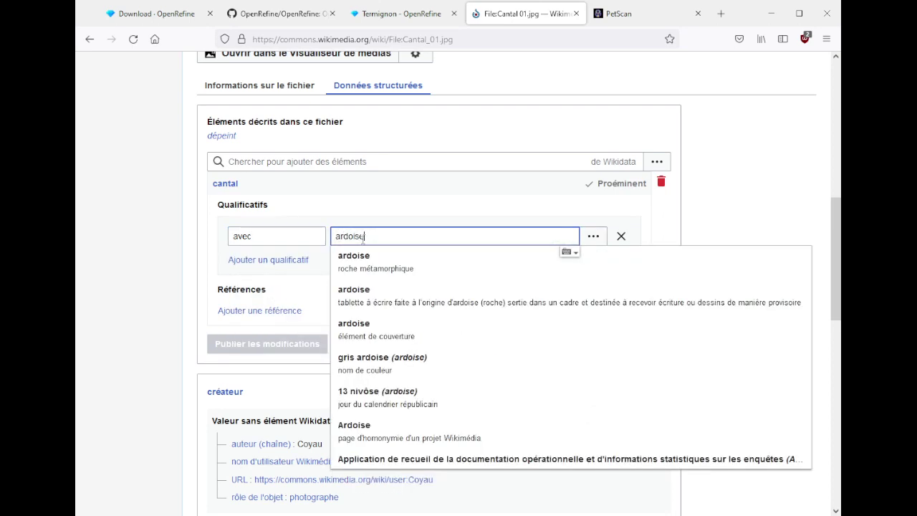
click(366, 335)
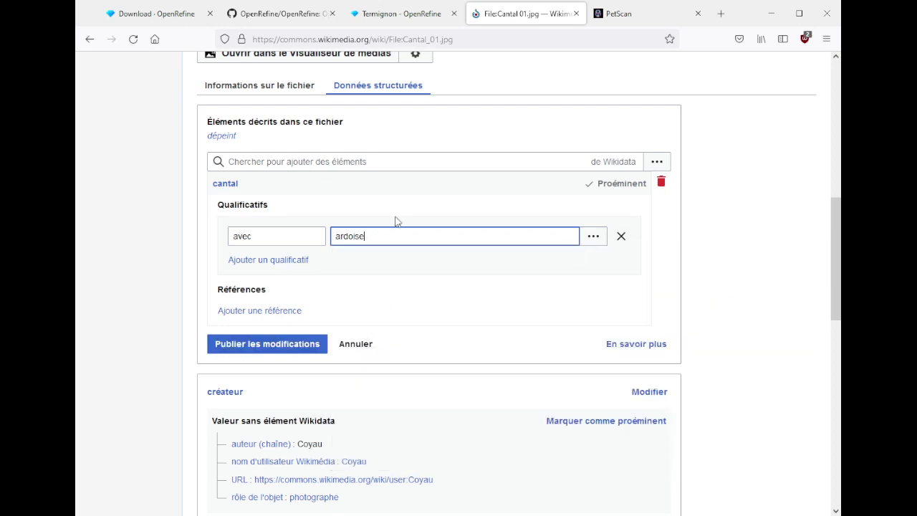
- Try à coté, sur and position as alternative properties for the ardoise qualifier of cantal, and remove the qualifier
click(315, 238)
key(ctrl+a)
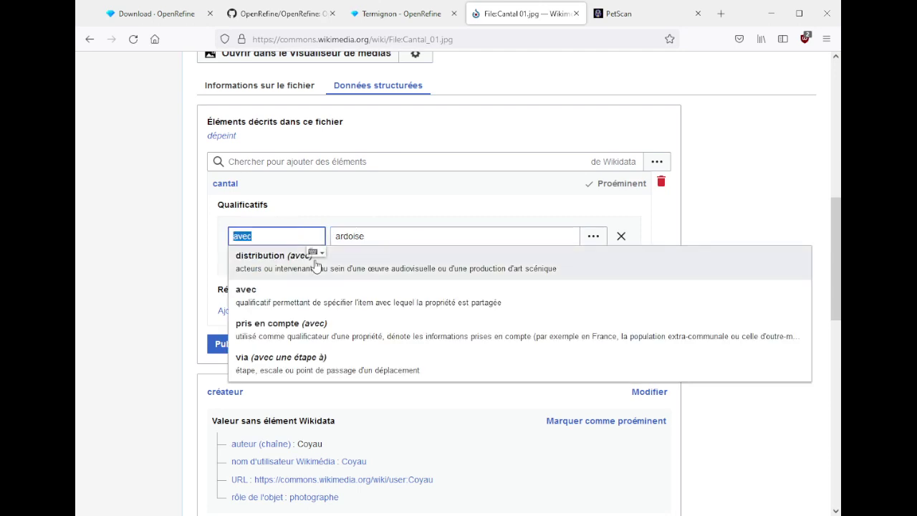
key(BackSpace)
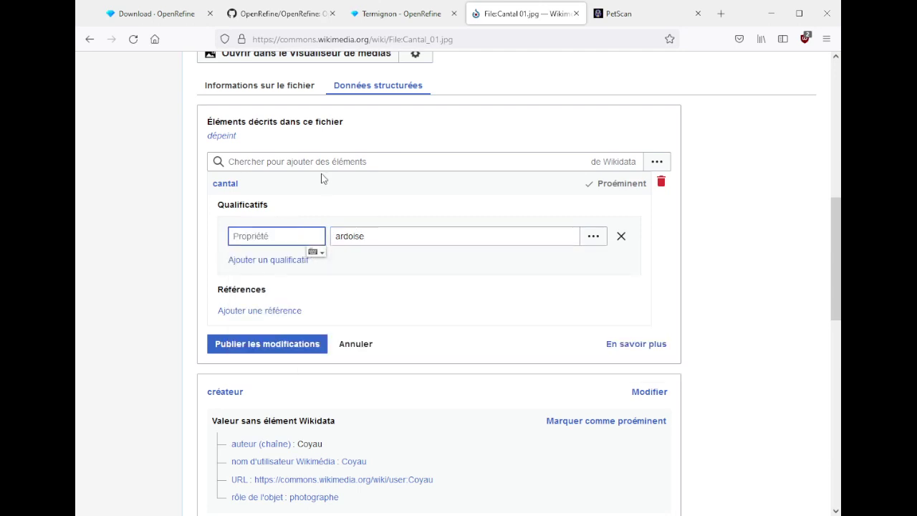
text(à coté)
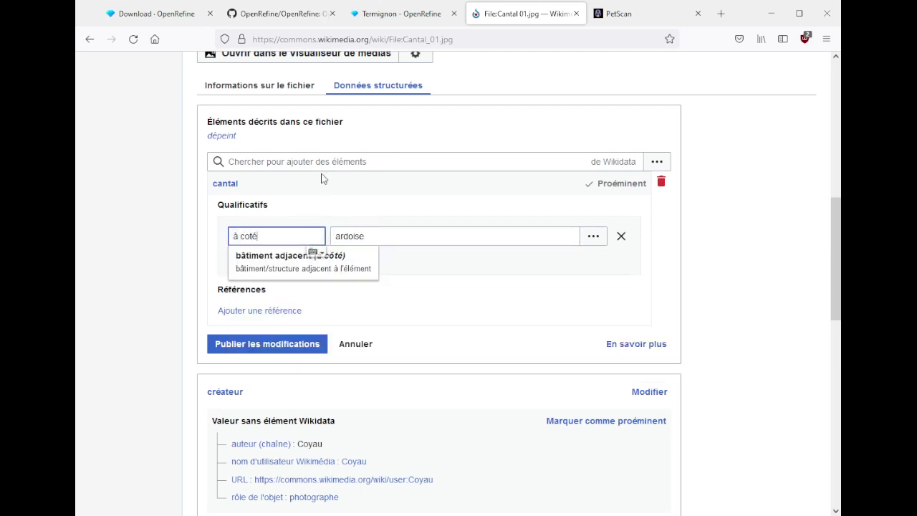
key(ctrl+a)
text(sur)
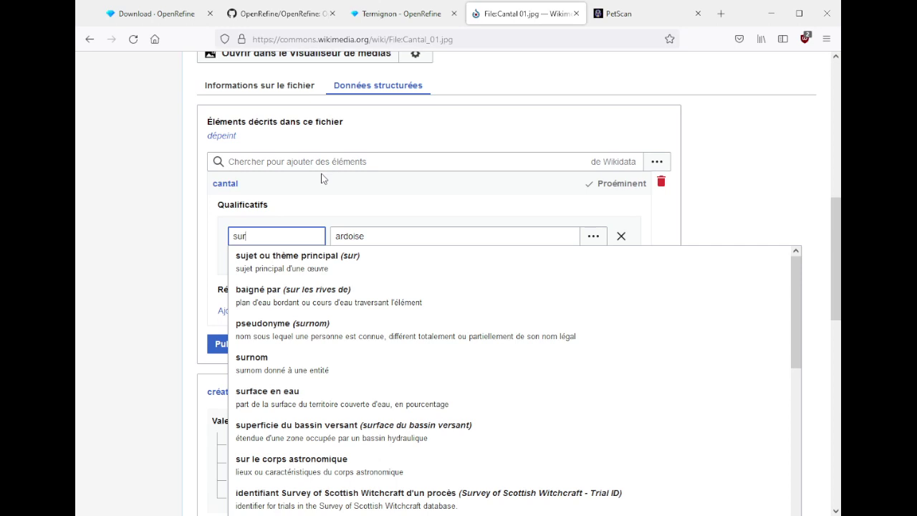
key(ctrl+a)
text(position)
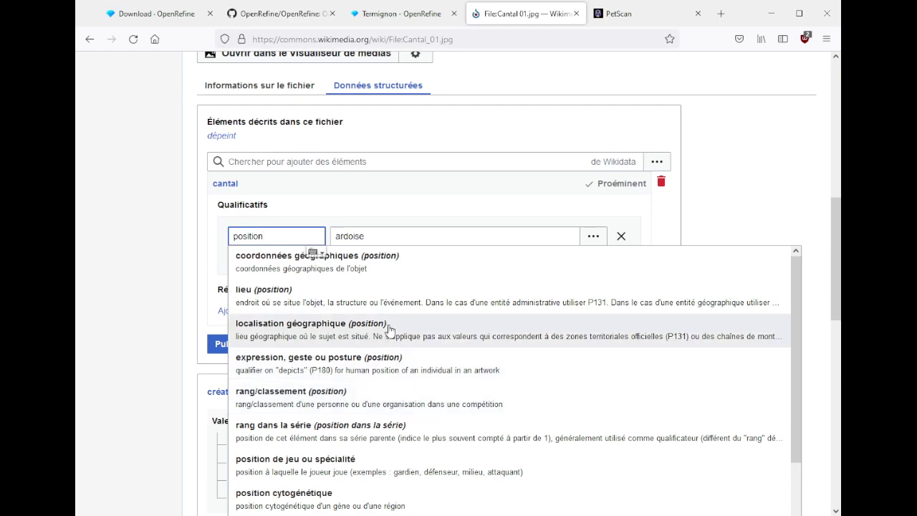
scroll(391, 330, down, 1)
scroll(391, 330, down, 1)
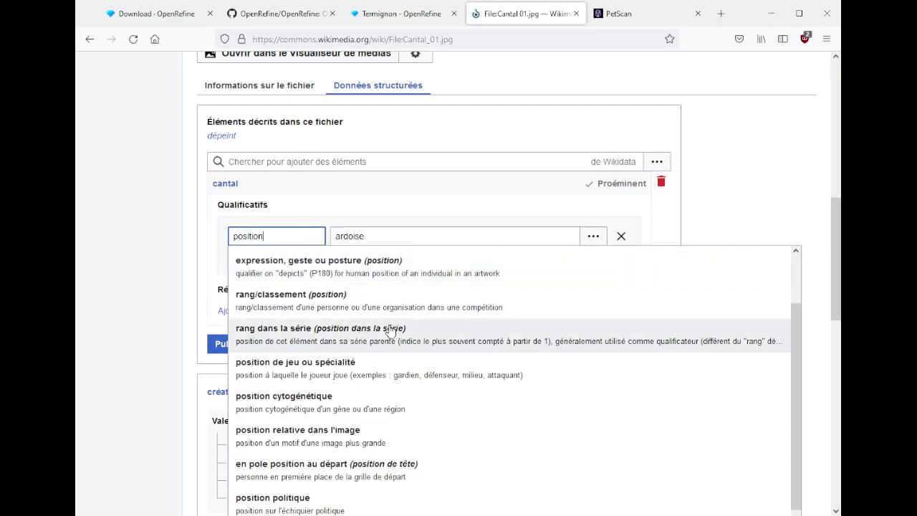
scroll(391, 330, down, 2)
scroll(390, 329, down, 4)
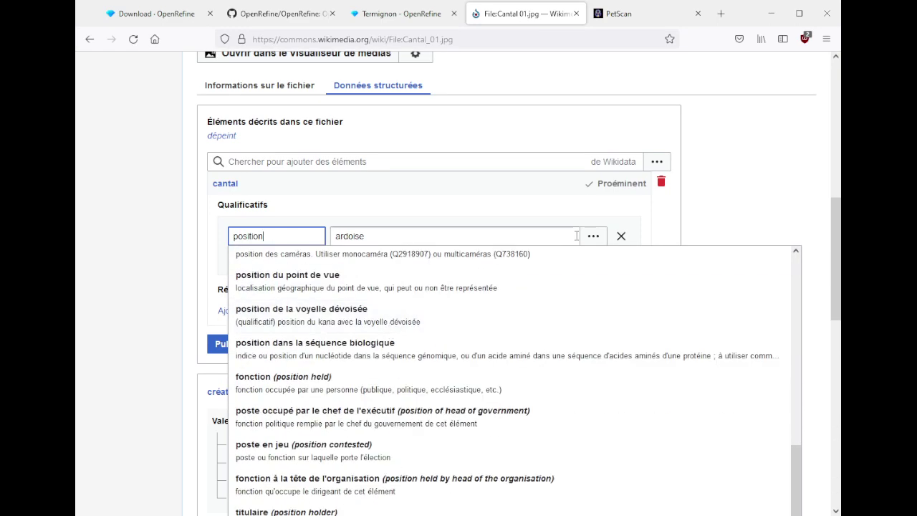
click(620, 236)
scroll(513, 278, up, 5)
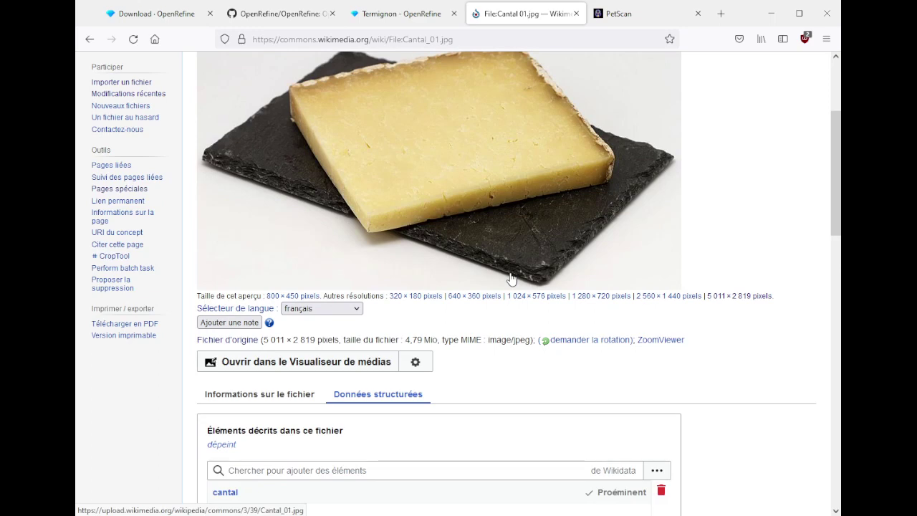
scroll(508, 280, down, 4)
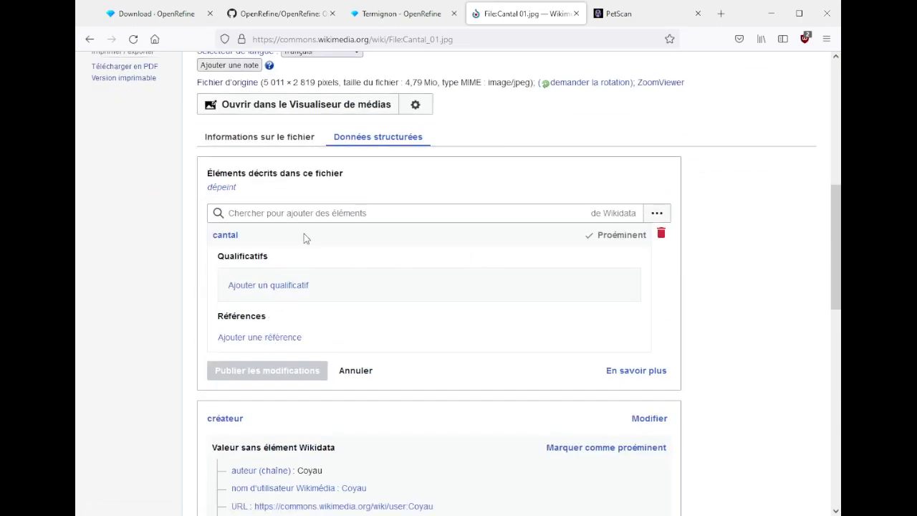
click(323, 211)
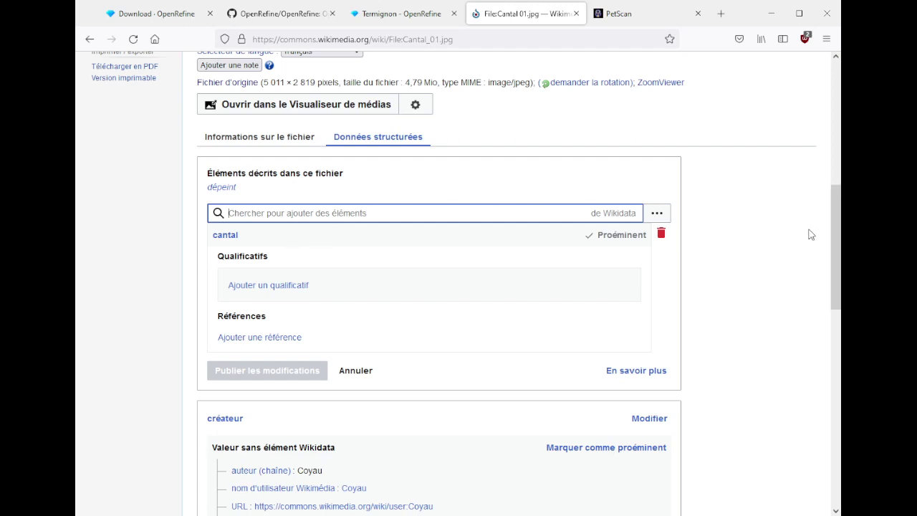
click(781, 248)
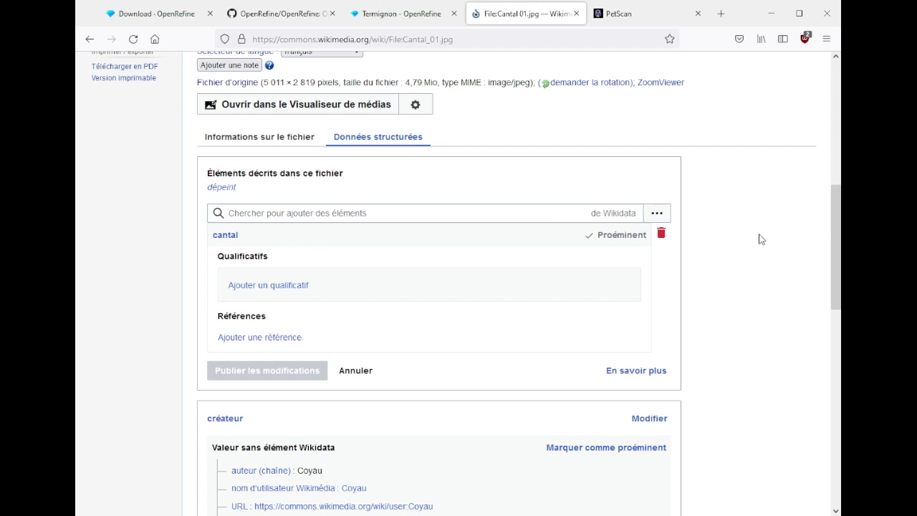
scroll(762, 239, up, 10)
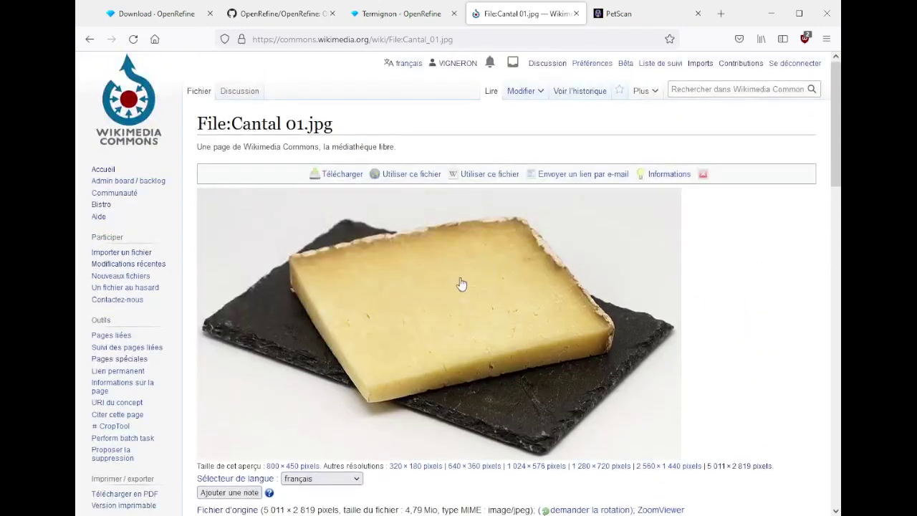
- Open the Cantal (cheese) category listed on the Cantal 01.jpg page and browse its files
scroll(774, 283, down, 15)
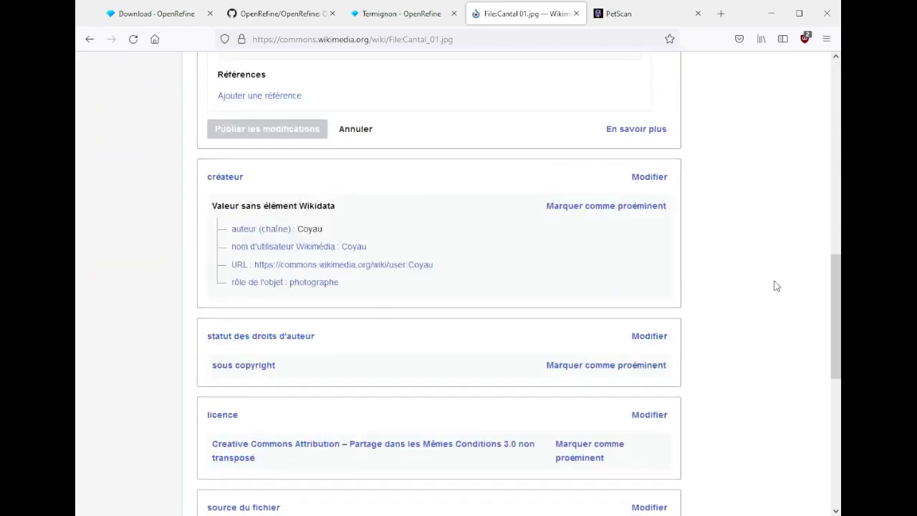
scroll(385, 332, down, 5)
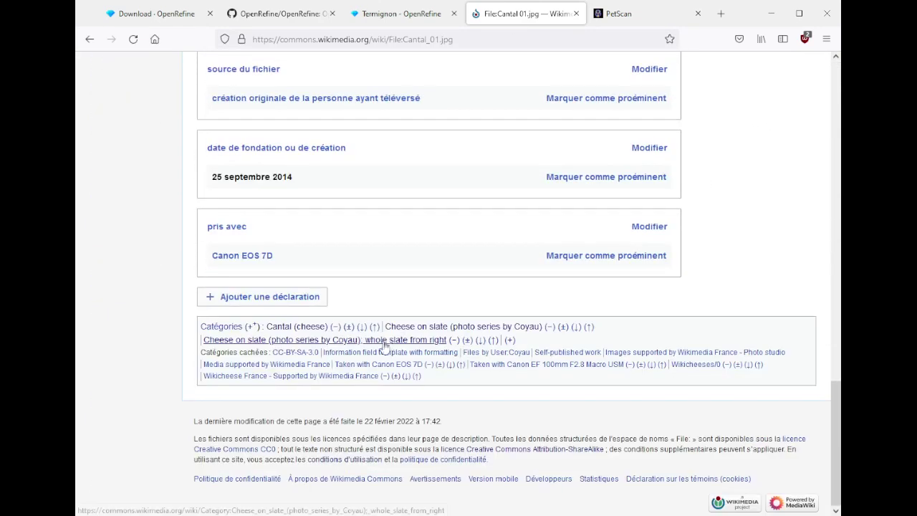
middle_click(297, 327)
click(540, 21)
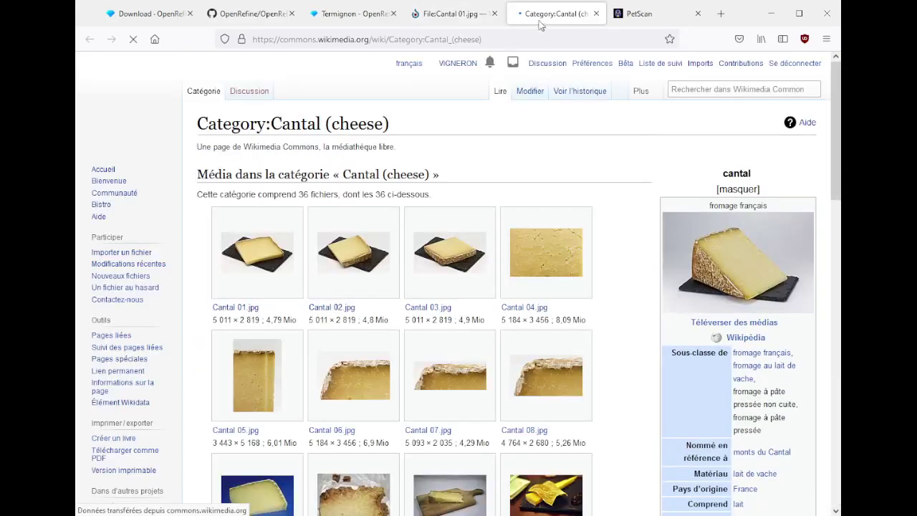
scroll(602, 165, down, 3)
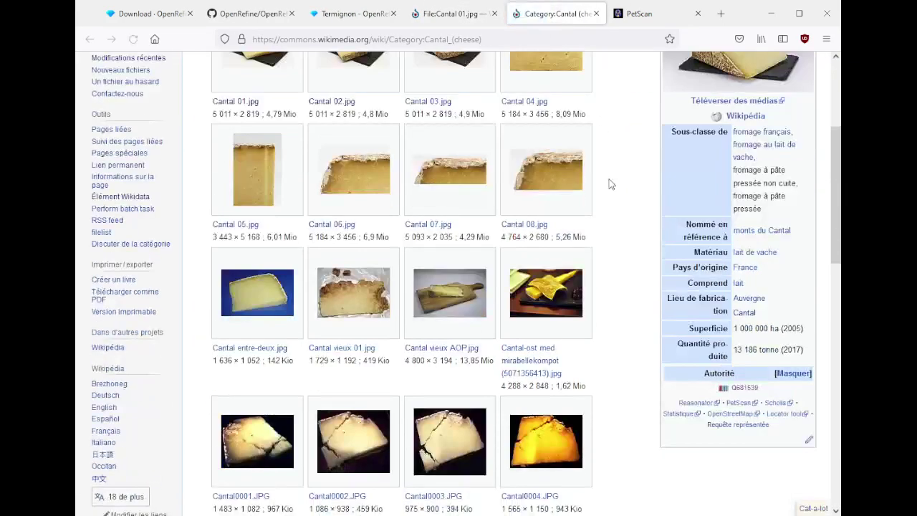
scroll(608, 179, down, 1)
scroll(611, 186, down, 3)
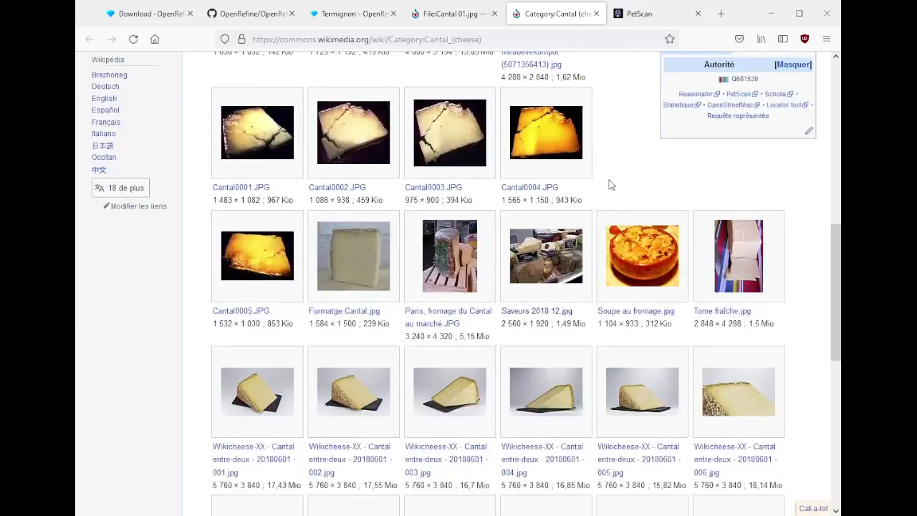
- Open Saveurs 2018 12.jpg from the category in a separate page and view the photo at full size
middle_click(537, 278)
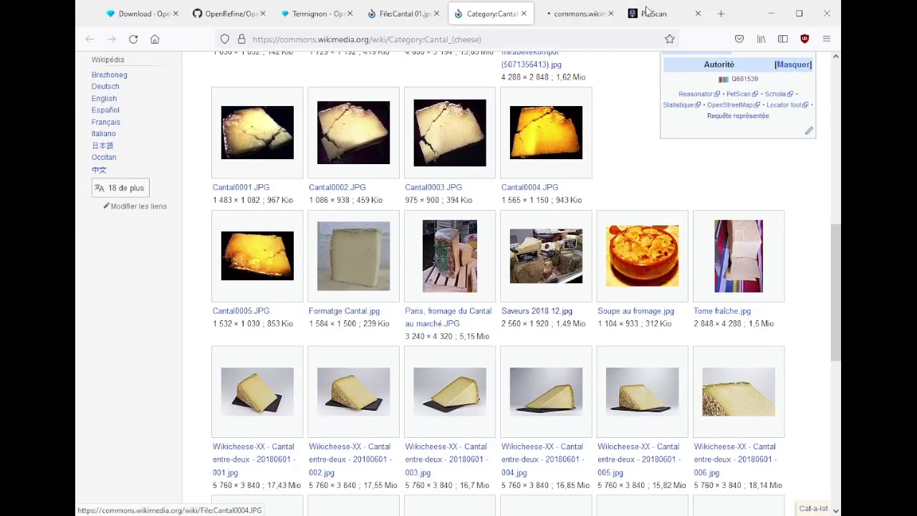
click(577, 14)
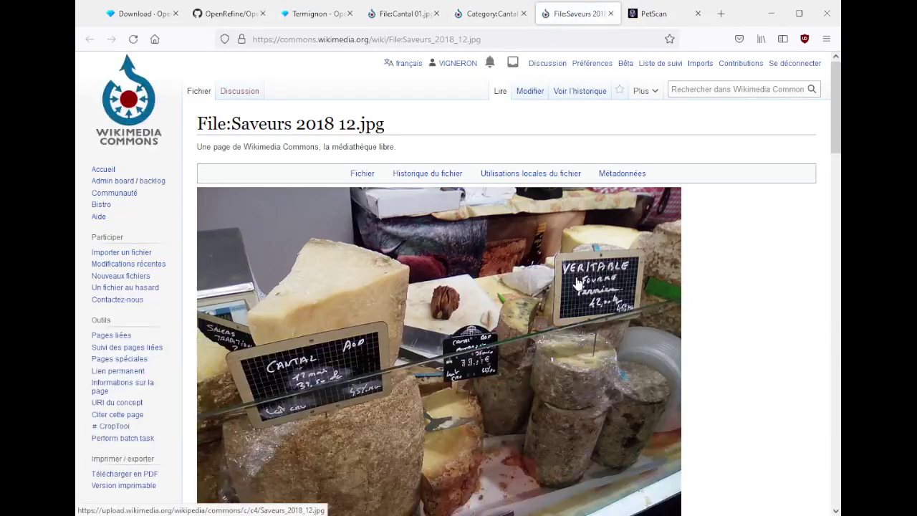
scroll(376, 213, down, 2)
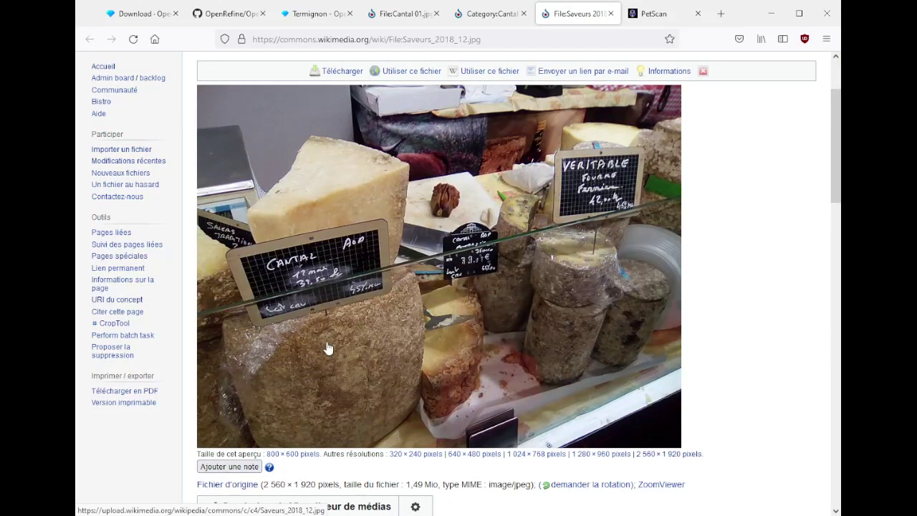
click(494, 277)
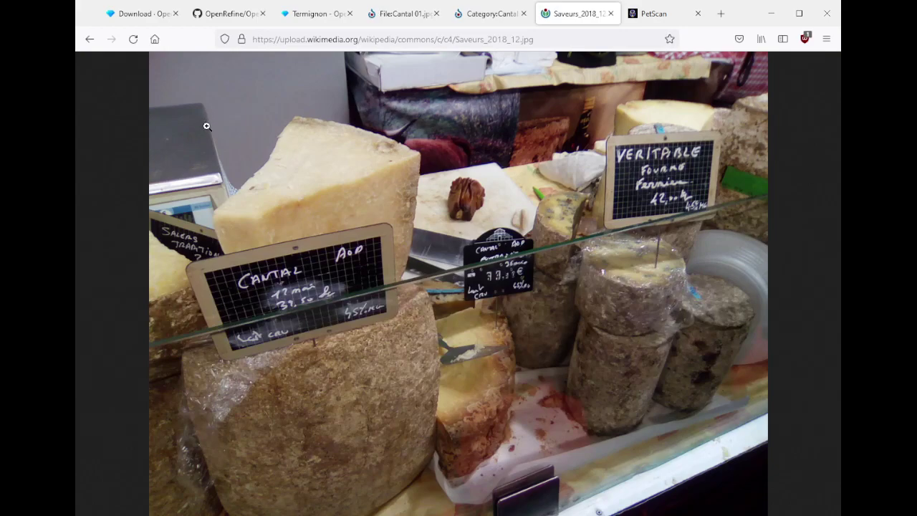
- Return to the Cantal (cheese) category, open Cantal 01.jpg in a separate page and show its structured data
click(503, 13)
scroll(308, 199, up, 3)
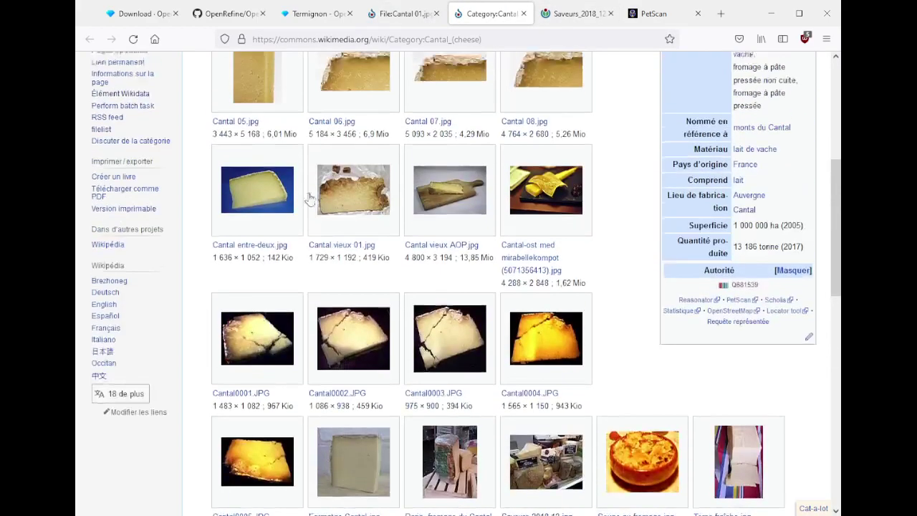
scroll(305, 199, up, 3)
middle_click(271, 159)
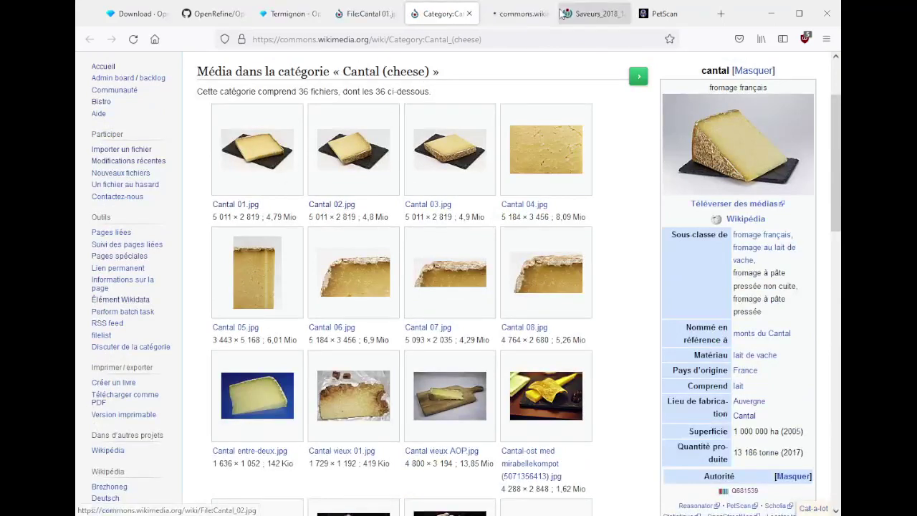
click(517, 15)
scroll(510, 312, down, 5)
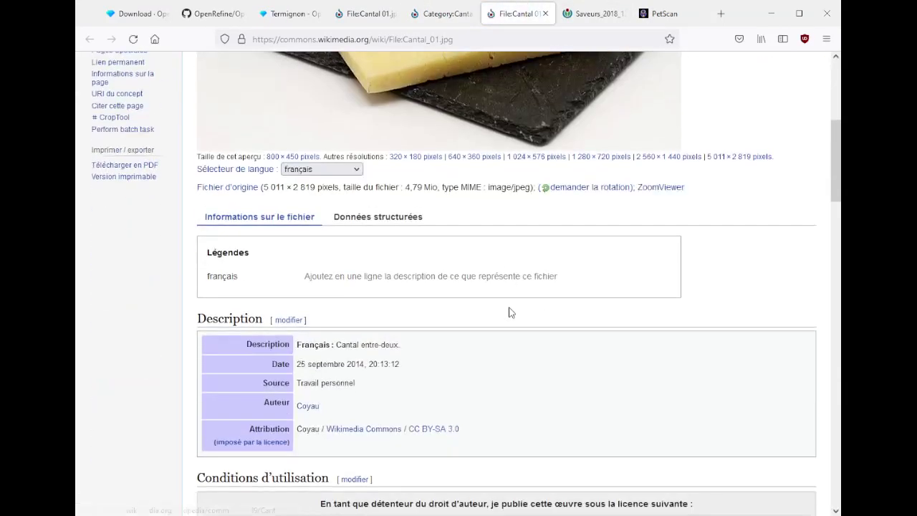
click(358, 242)
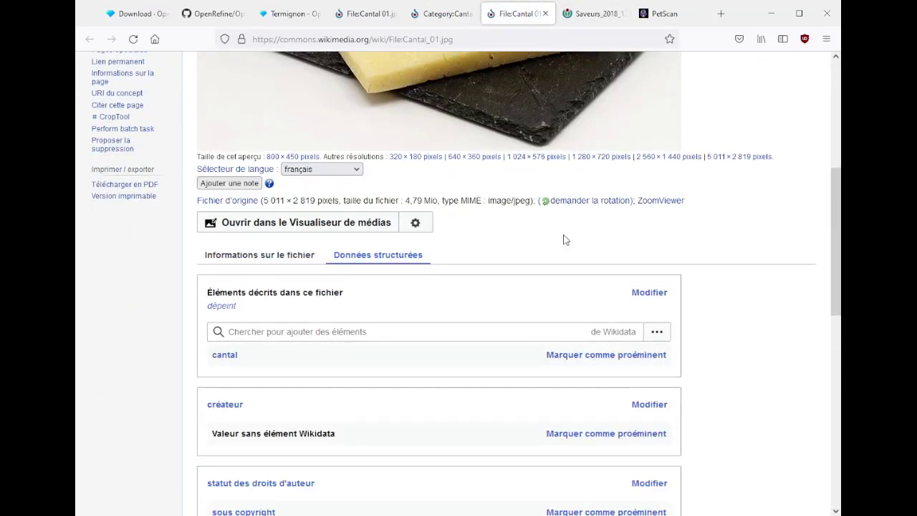
- Mark the depicted element cantal as prominent and publish the change
scroll(459, 237, down, 2)
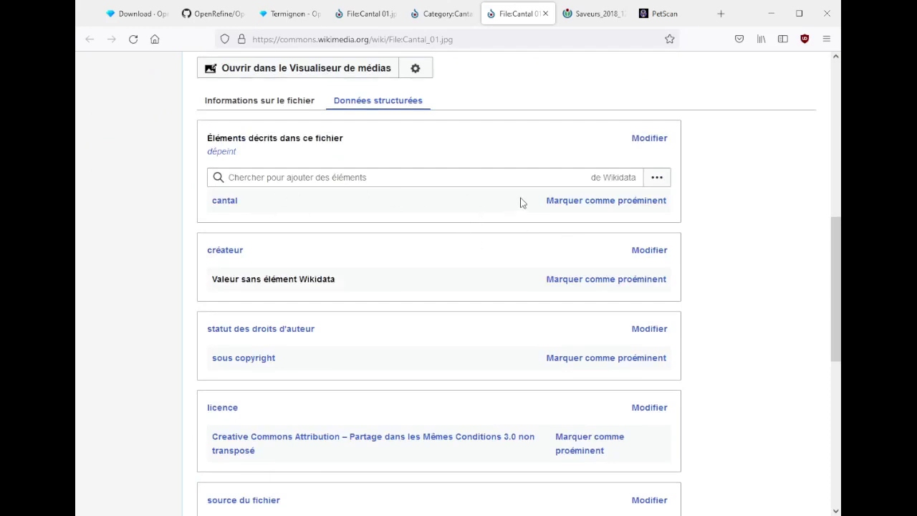
click(574, 201)
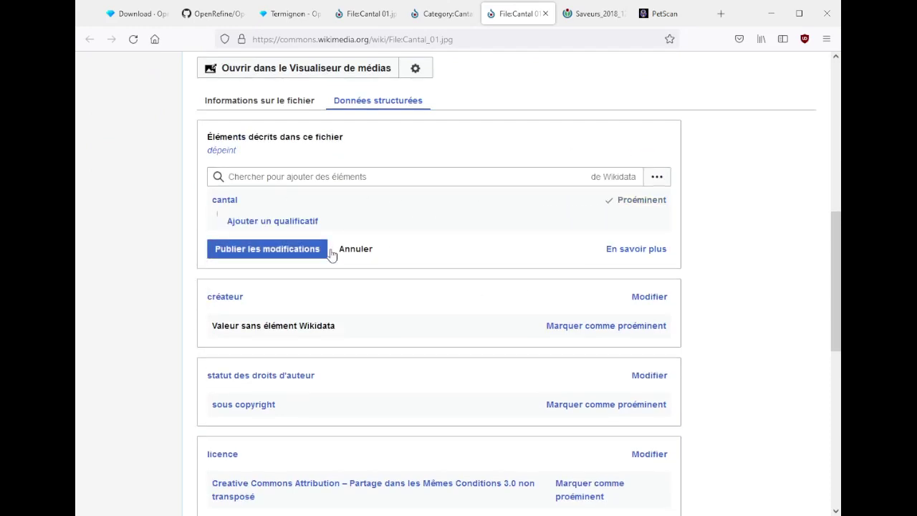
click(261, 219)
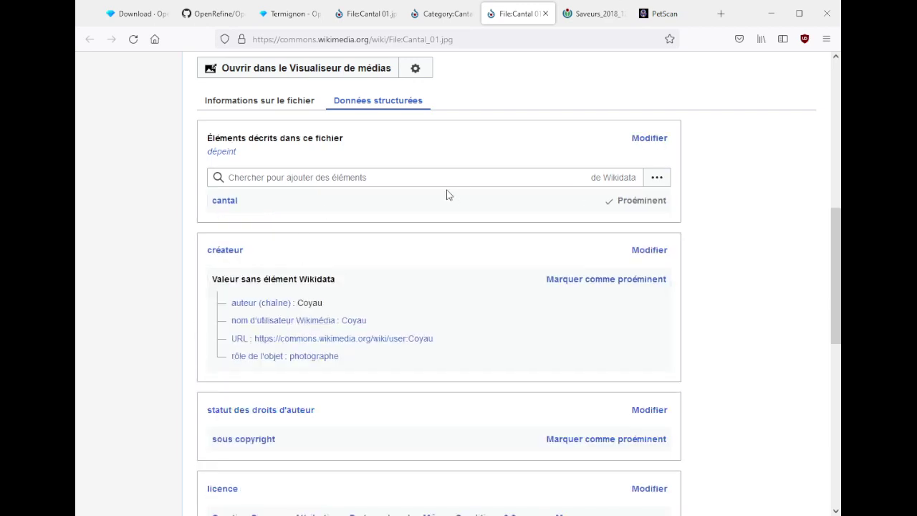
- Edit the depicted element cantal and add a qualifier with the property position relative dans l'image, leaving its value empty
click(649, 139)
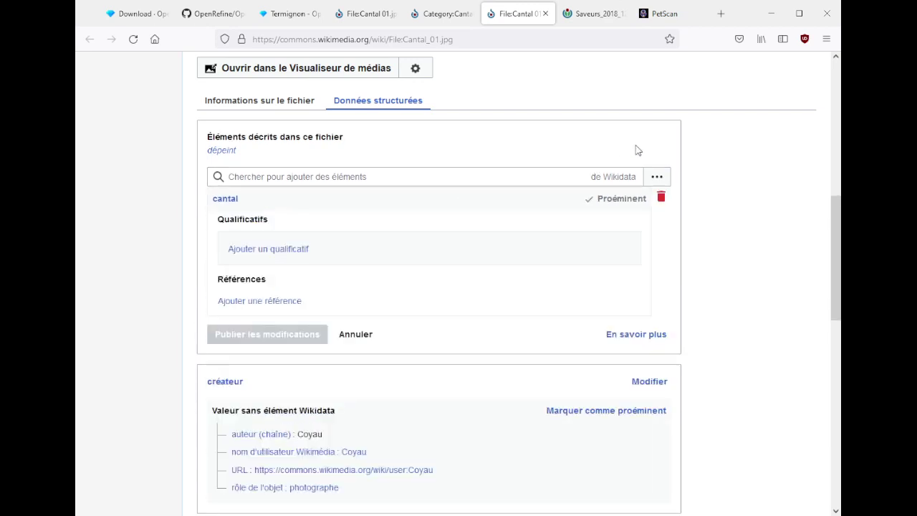
click(267, 249)
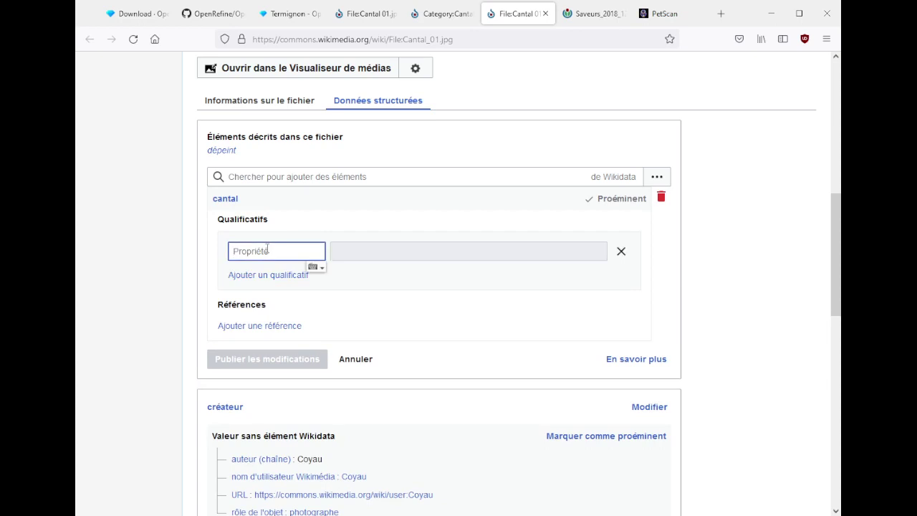
text(iiif)
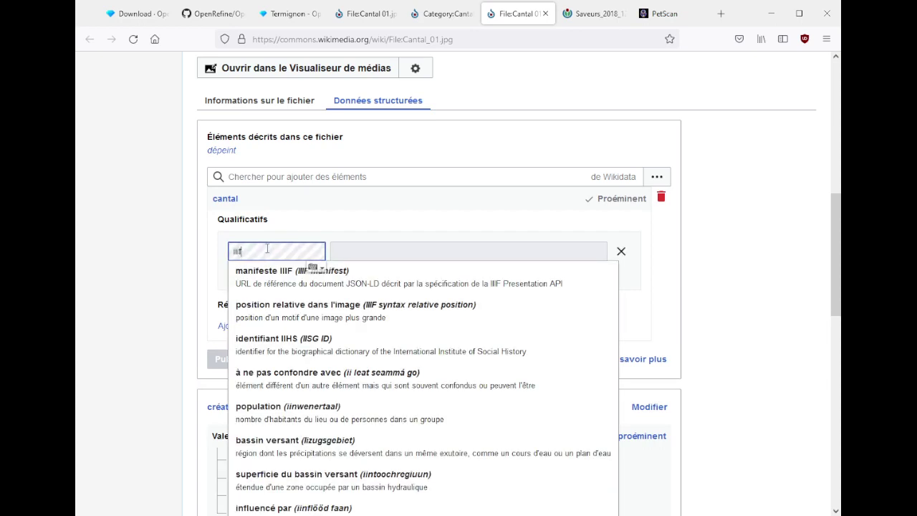
click(274, 306)
click(364, 253)
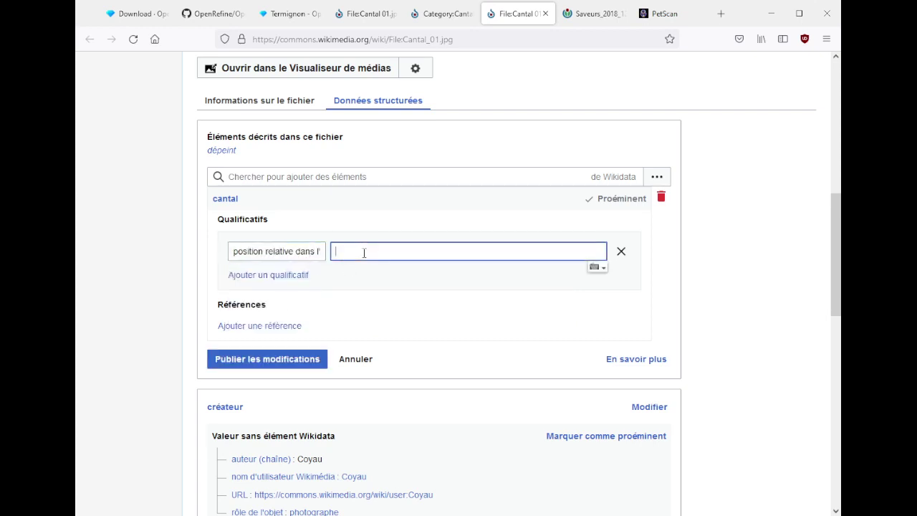
- Open the Wikidata page for position relative dans l'image, examine its usage example, and return to the Cantal 01.jpg photo
click(301, 252)
middle_click(296, 279)
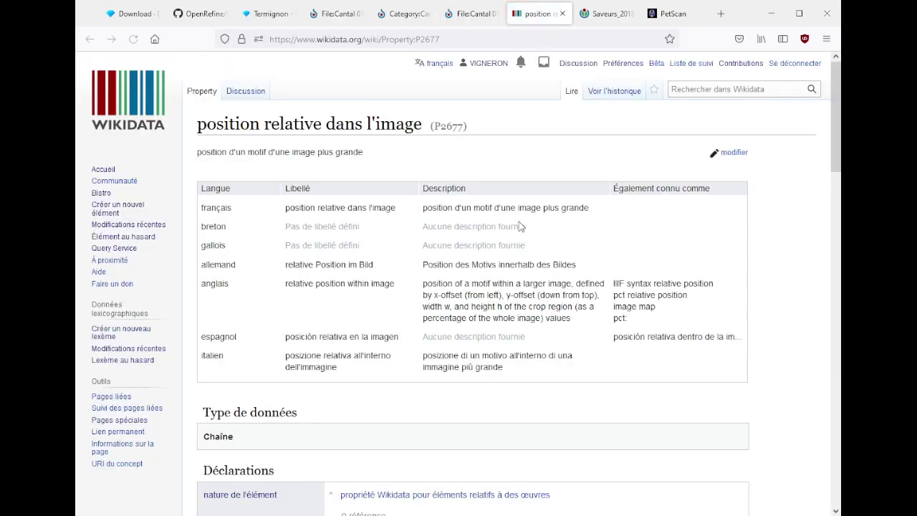
scroll(516, 237, down, 10)
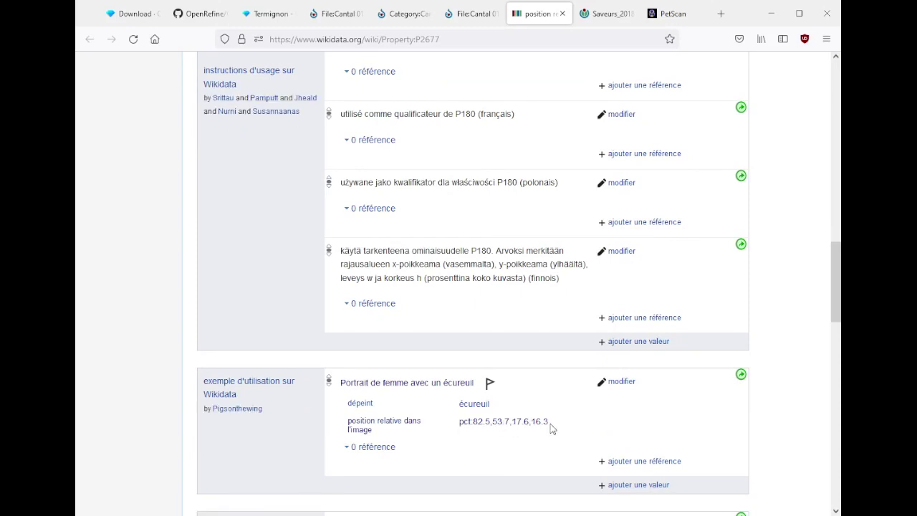
click(472, 14)
scroll(423, 244, up, 5)
scroll(419, 265, up, 2)
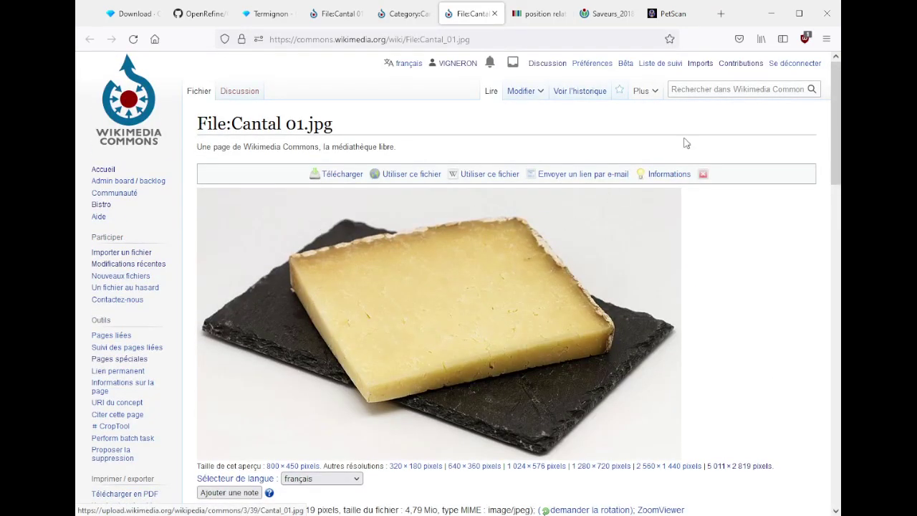
- Open the Wikimedia Commons home page separately and search for the user page of the Wikimedian-in-residence account
middle_click(137, 104)
click(495, 13)
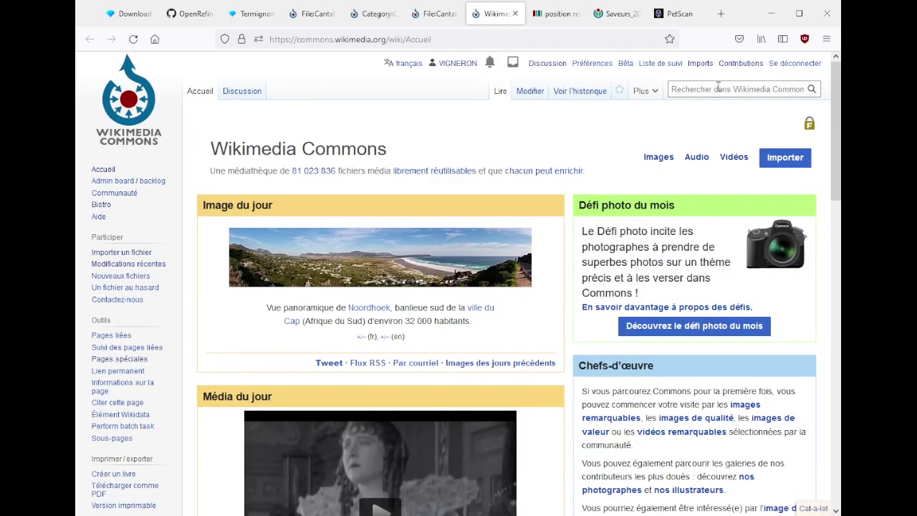
click(718, 86)
text(us)
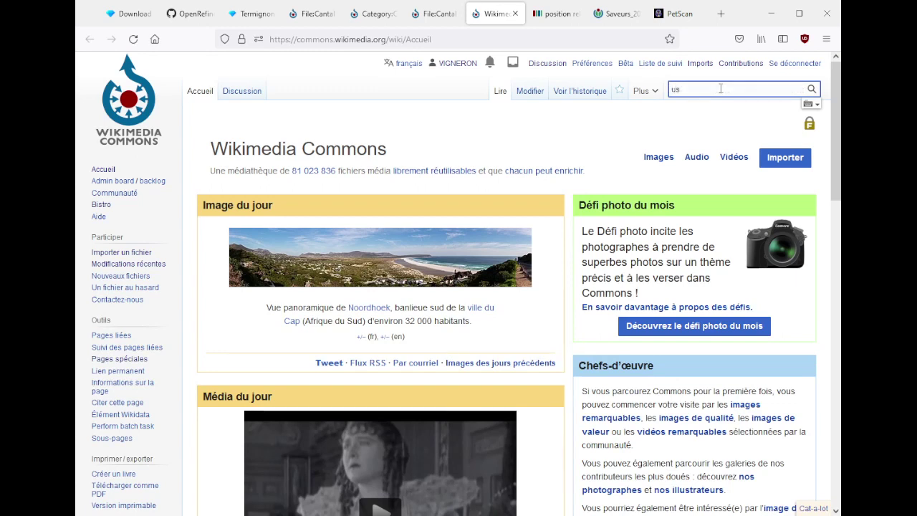
text(er:VIGNERON en rés)
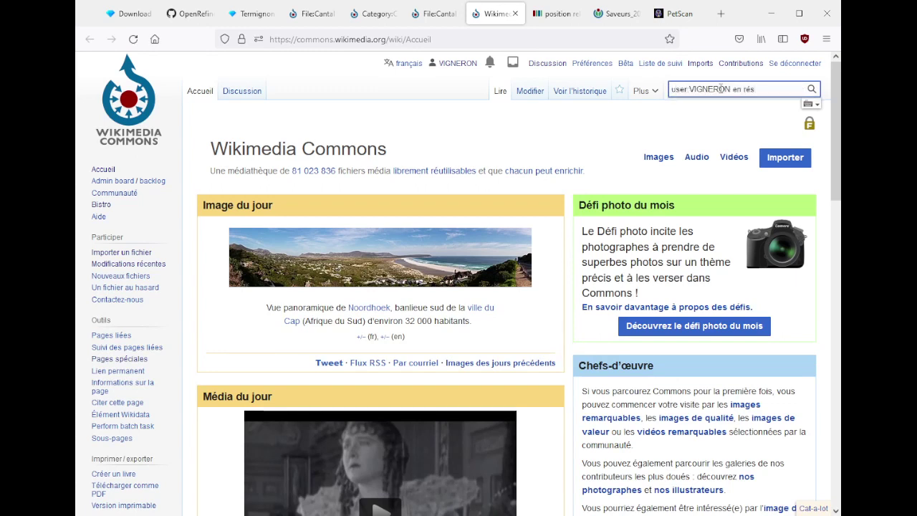
text(idence)
key(Return)
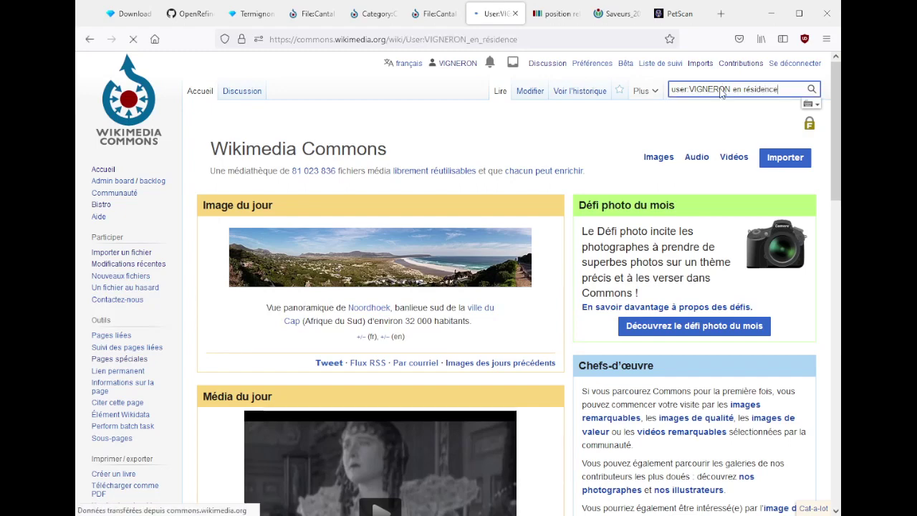
- Open the residence account's contributions and show the list of its uploaded files
scroll(115, 315, down, 1)
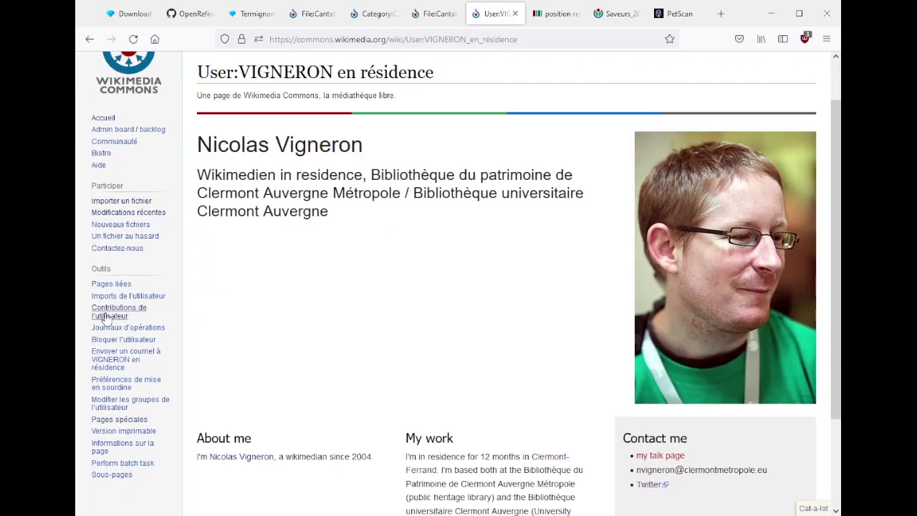
click(105, 314)
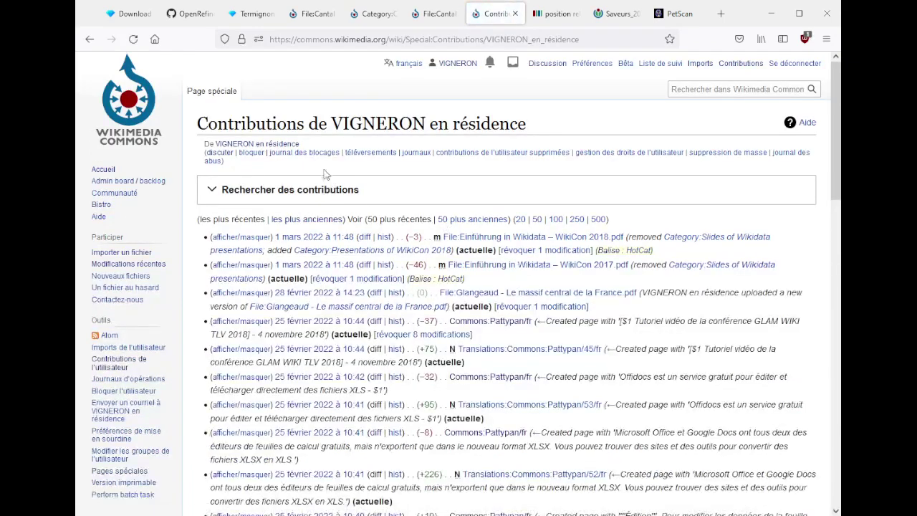
click(370, 153)
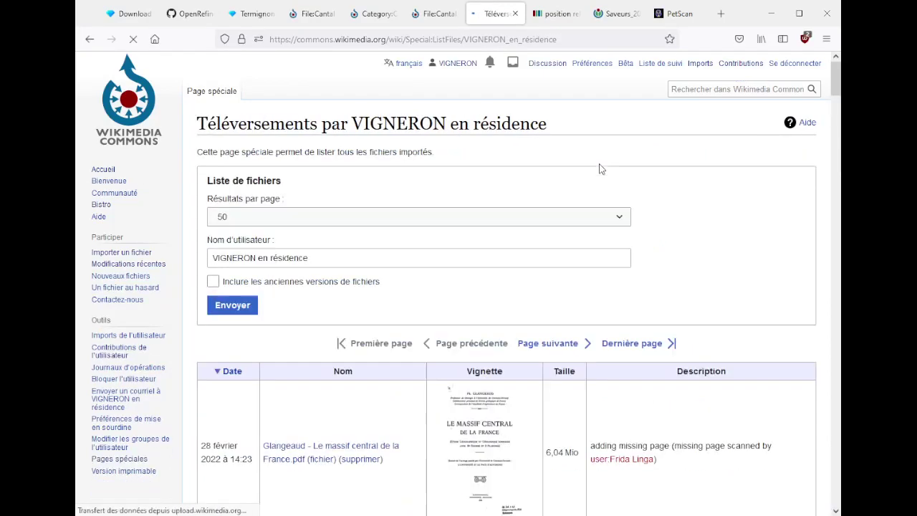
- Look through the first page of the account's uploads for illuminated manuscript pages and go to the next page of the list
scroll(601, 170, down, 3)
scroll(601, 170, down, 15)
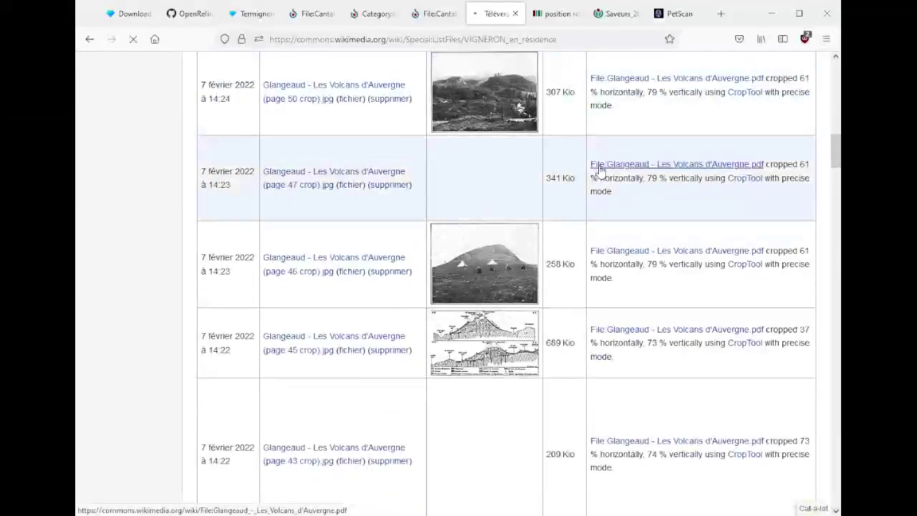
scroll(601, 170, down, 20)
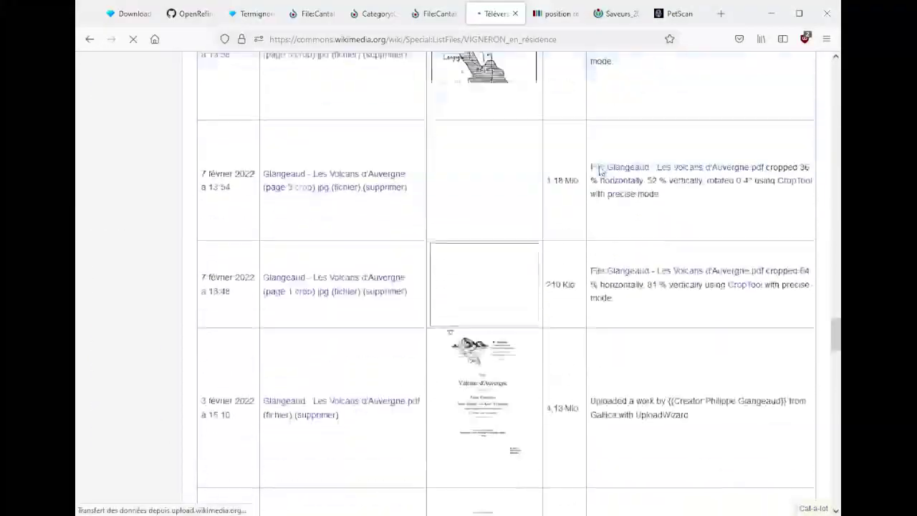
scroll(601, 170, down, 15)
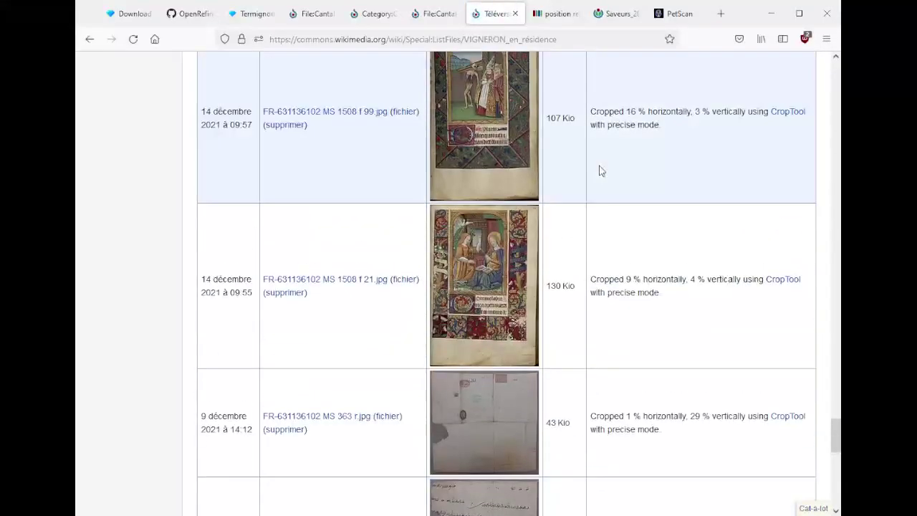
scroll(601, 170, up, 3)
scroll(601, 170, down, 8)
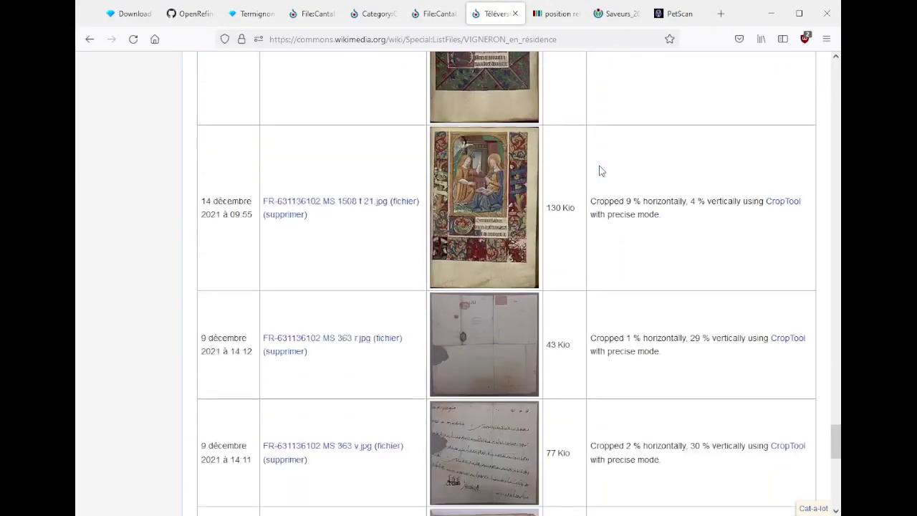
scroll(601, 170, down, 4)
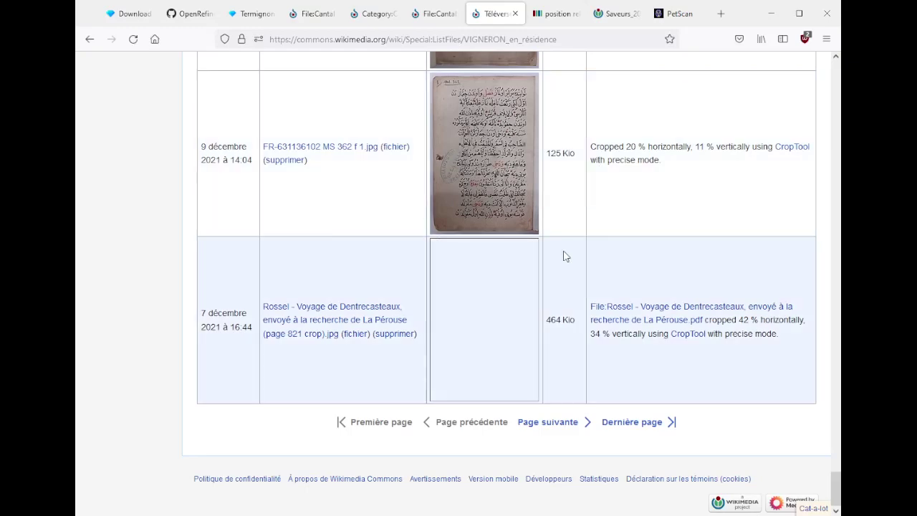
click(547, 421)
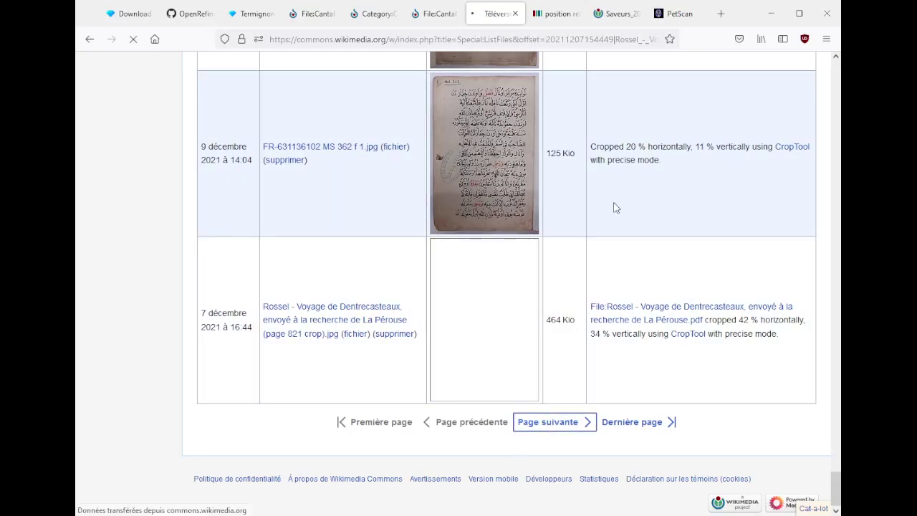
- Browse the second page of uploads and open the manuscript image FR-631136102 MS 1508 f 13.jpg in a separate page
scroll(615, 208, down, 3)
scroll(614, 208, down, 3)
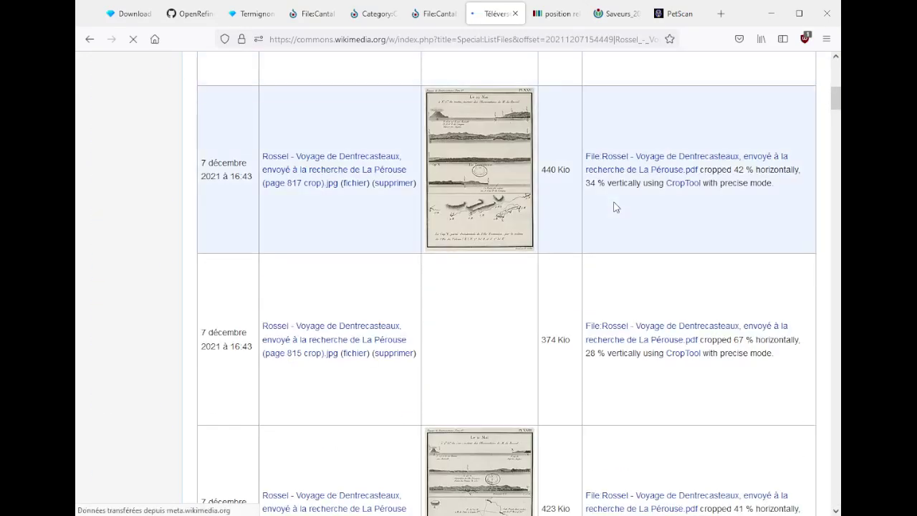
scroll(614, 208, down, 6)
scroll(614, 208, down, 20)
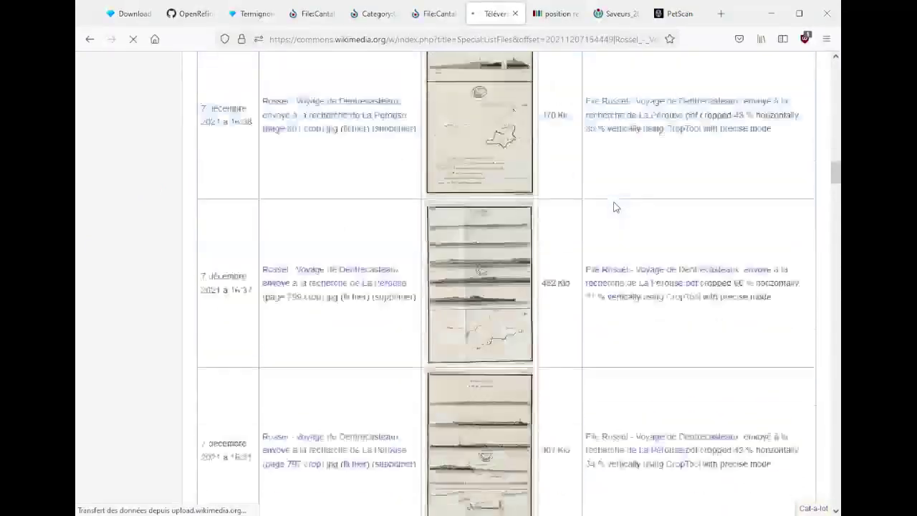
scroll(614, 208, down, 20)
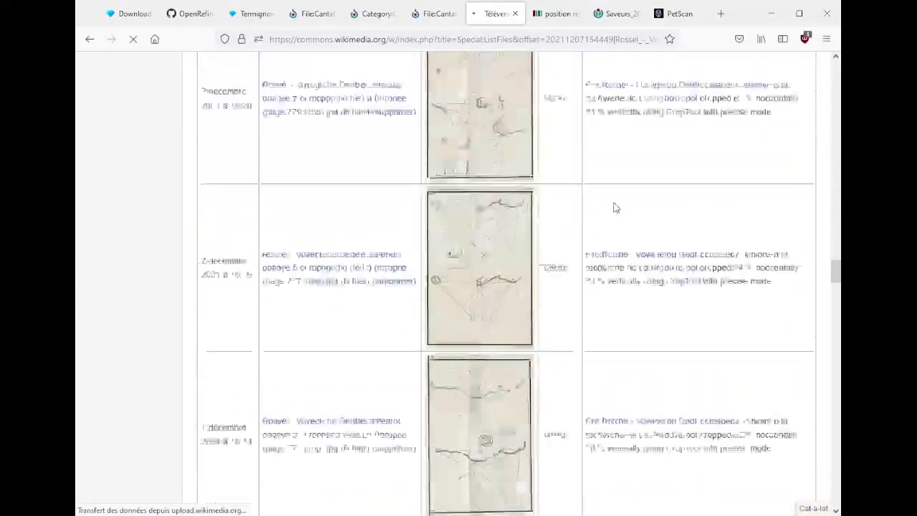
scroll(614, 204, down, 5)
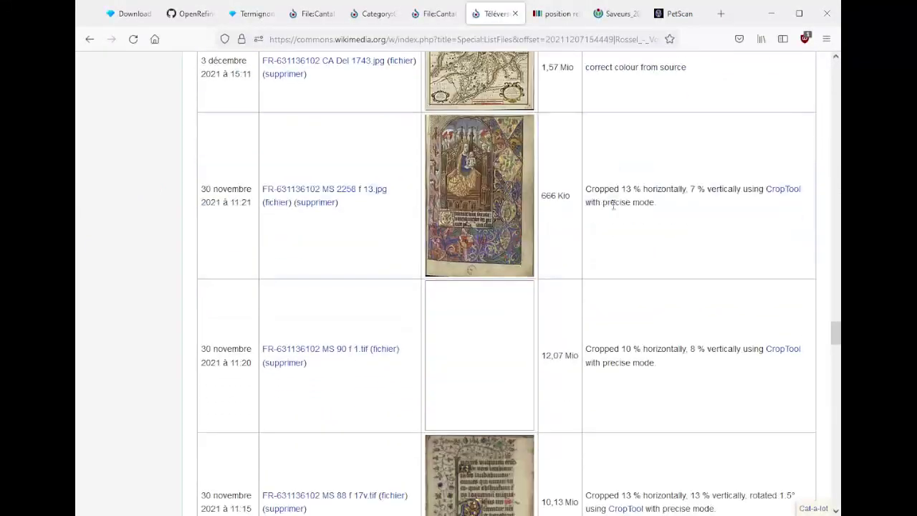
scroll(365, 230, down, 7)
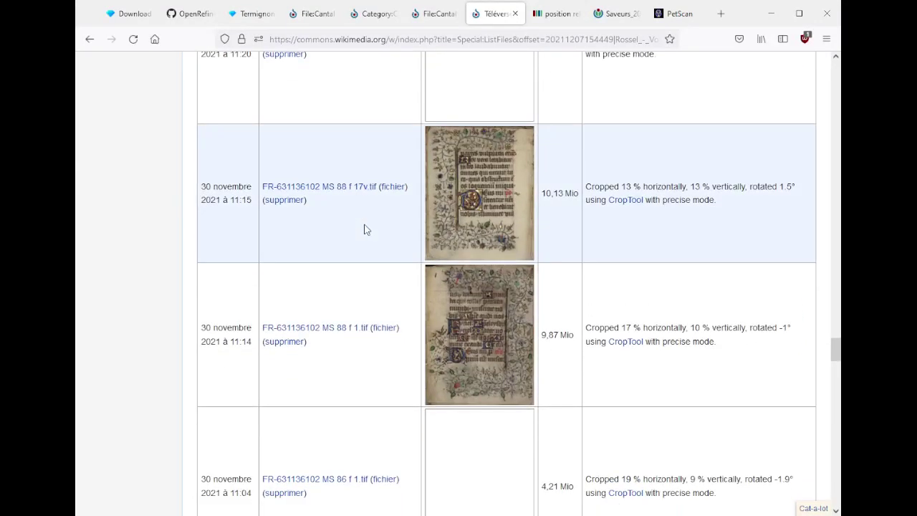
scroll(364, 229, down, 6)
scroll(365, 229, down, 4)
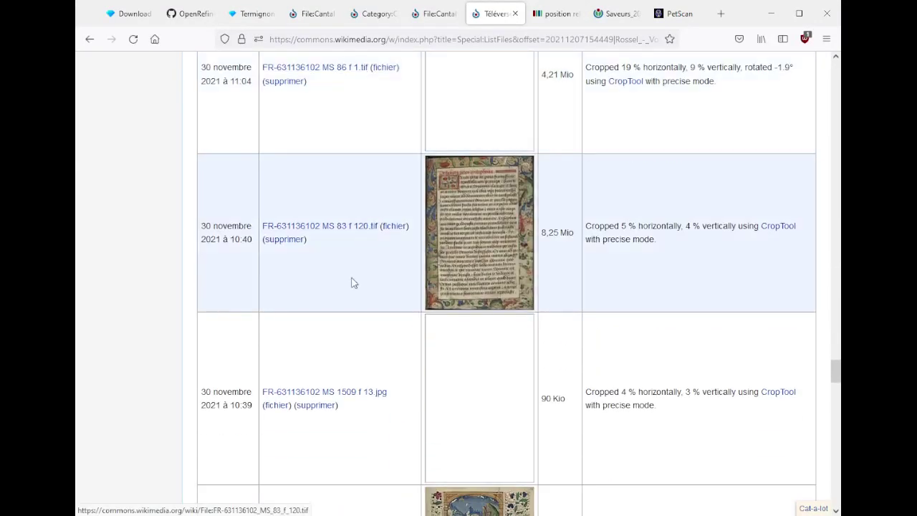
scroll(352, 282, down, 12)
scroll(349, 280, up, 5)
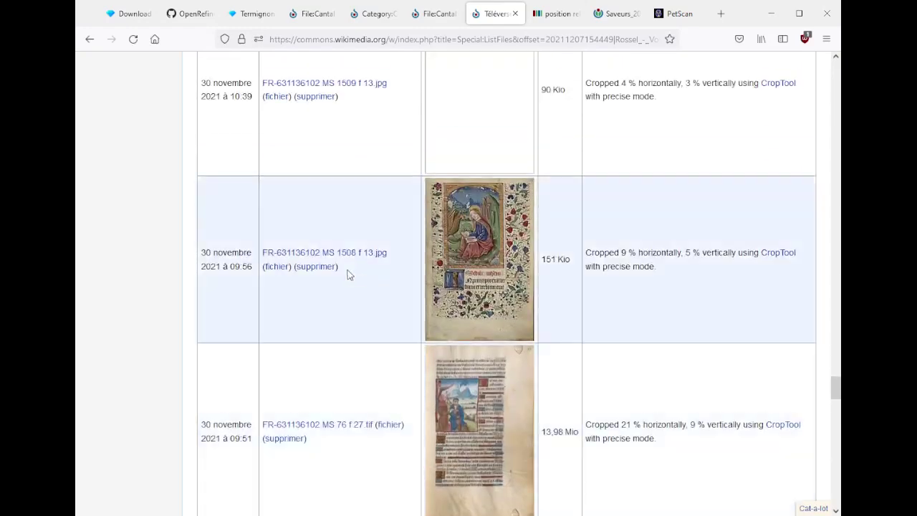
middle_click(366, 255)
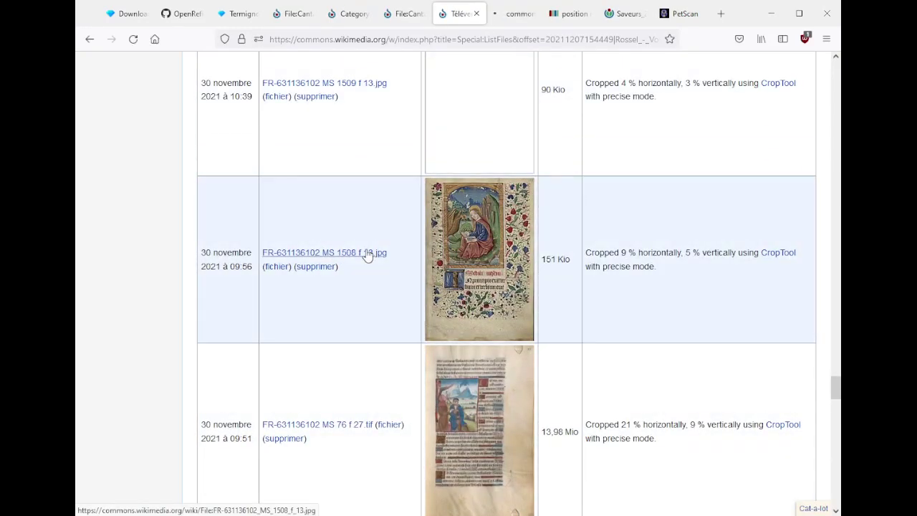
- Find the illuminated page FR-631136102 MS 84 f 13.tif further down the uploads list and open it in a separate page
scroll(366, 256, down, 6)
scroll(366, 254, down, 6)
scroll(367, 255, down, 6)
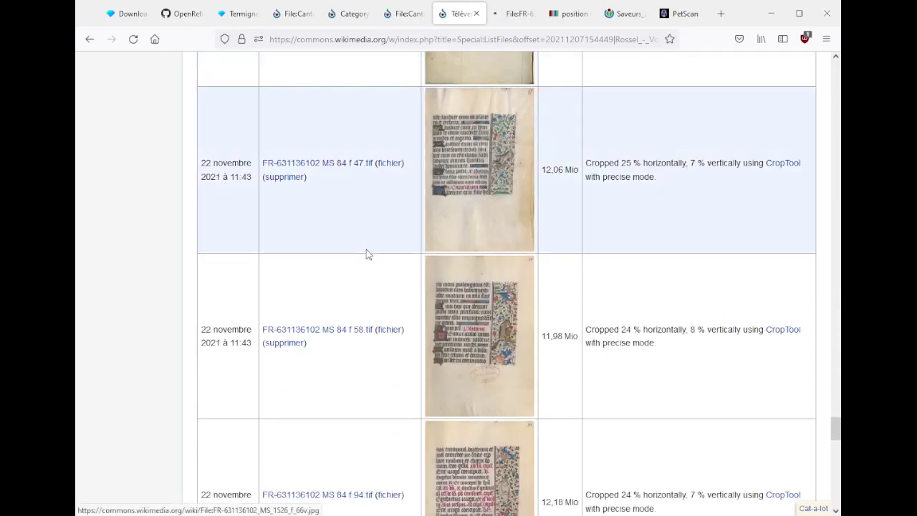
scroll(366, 255, down, 20)
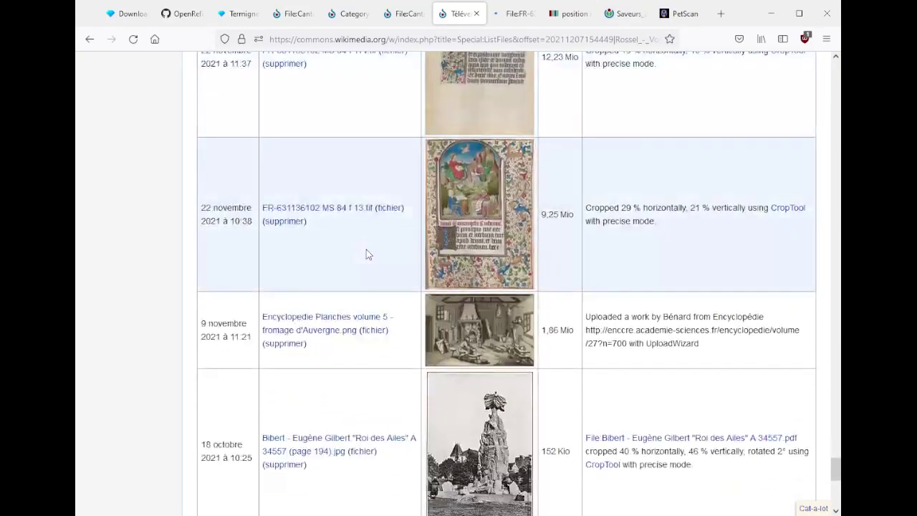
middle_click(344, 208)
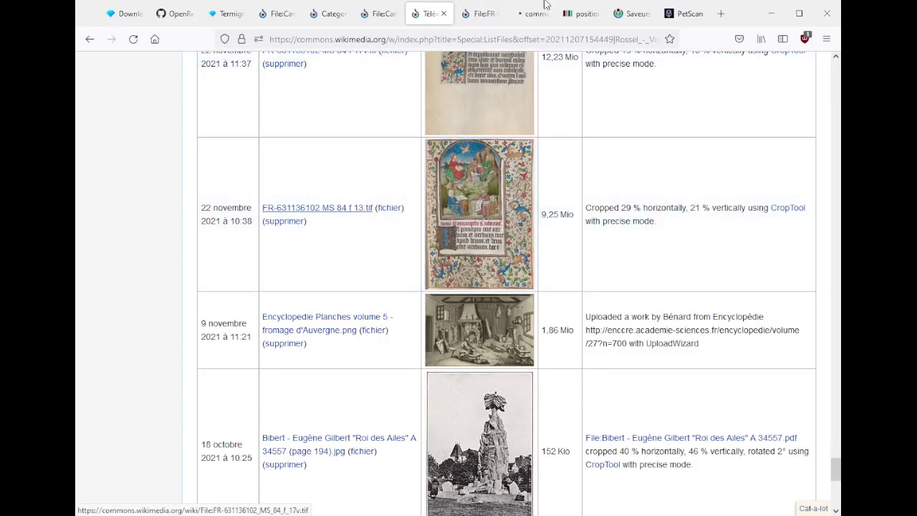
- Switch to FR-631136102 MS 1508 f 13.jpg, view the illumination and show its structured data
click(479, 14)
scroll(571, 279, down, 8)
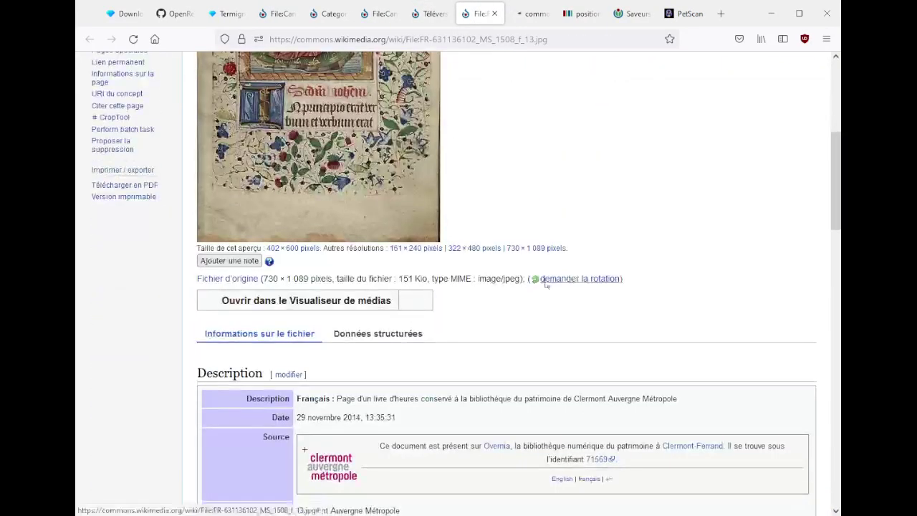
scroll(359, 258, up, 4)
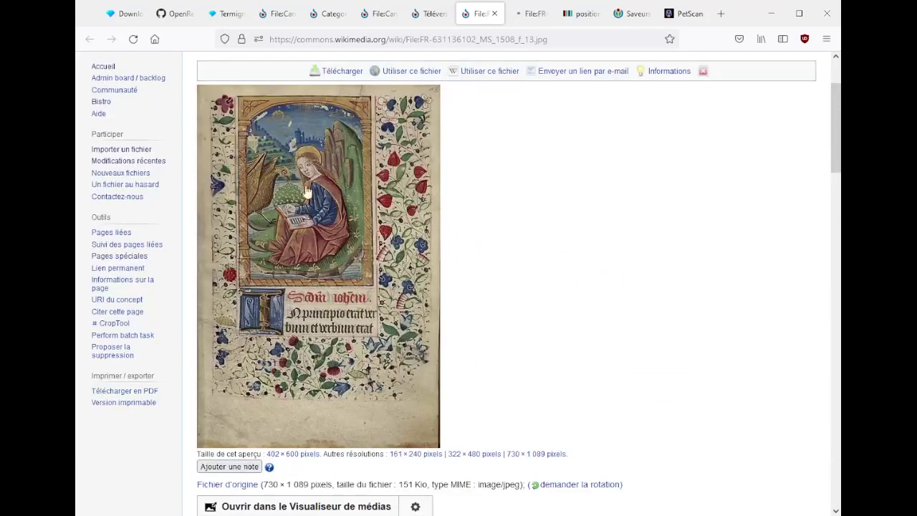
scroll(582, 250, down, 3)
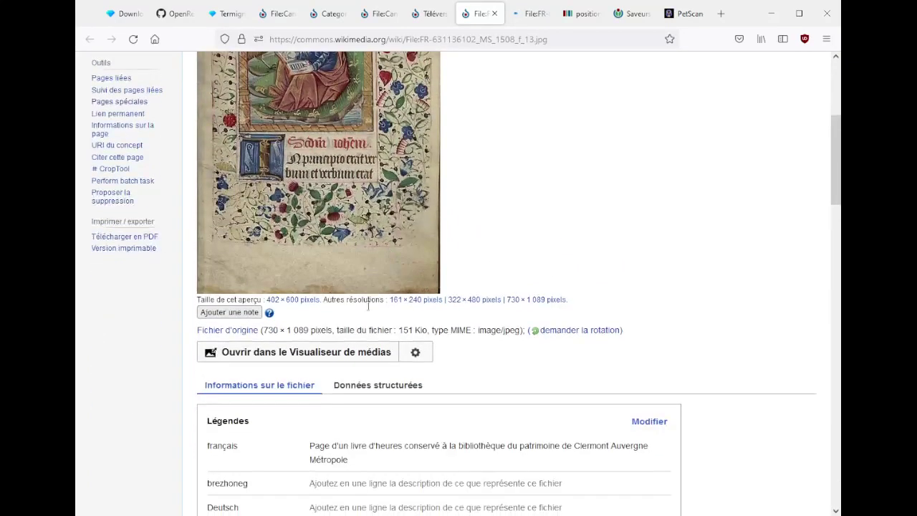
click(346, 390)
scroll(559, 222, down, 5)
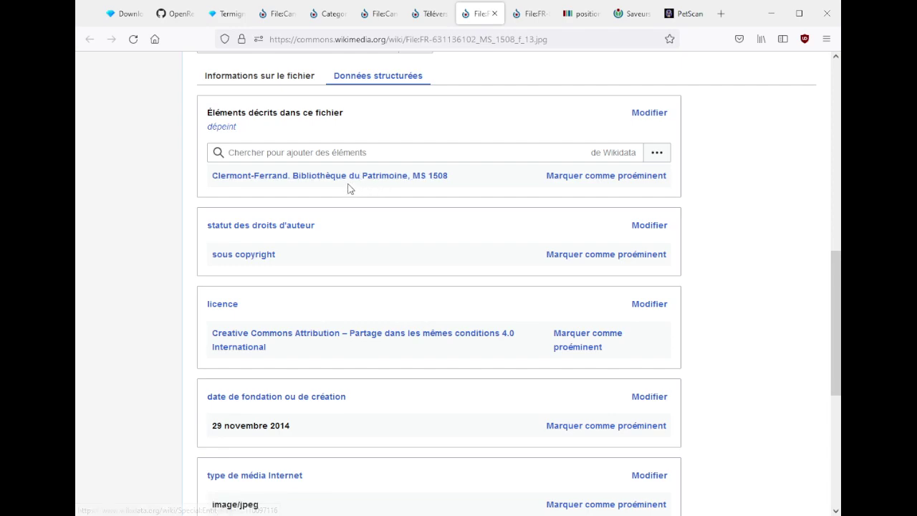
- Open the Wikidata item of the depicted manuscript MS 1508 from the structured data and close the image's page
middle_click(348, 185)
scroll(530, 157, up, 10)
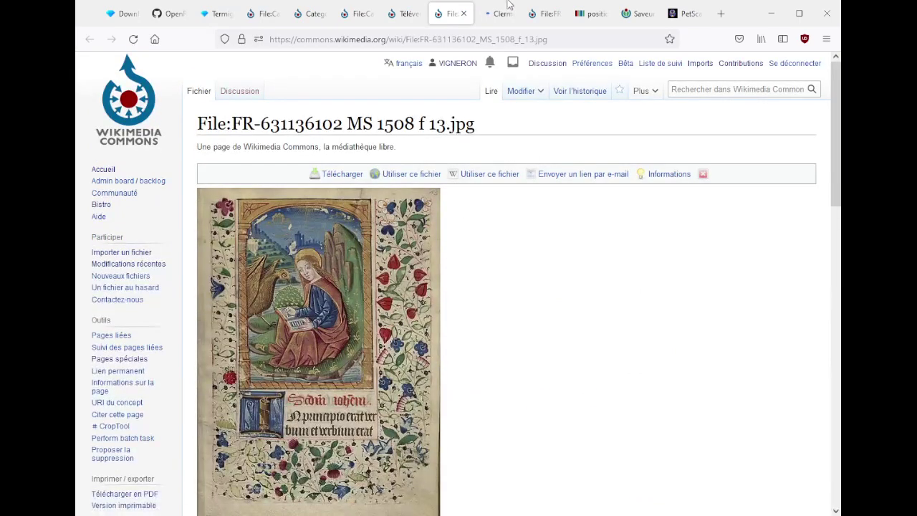
click(498, 13)
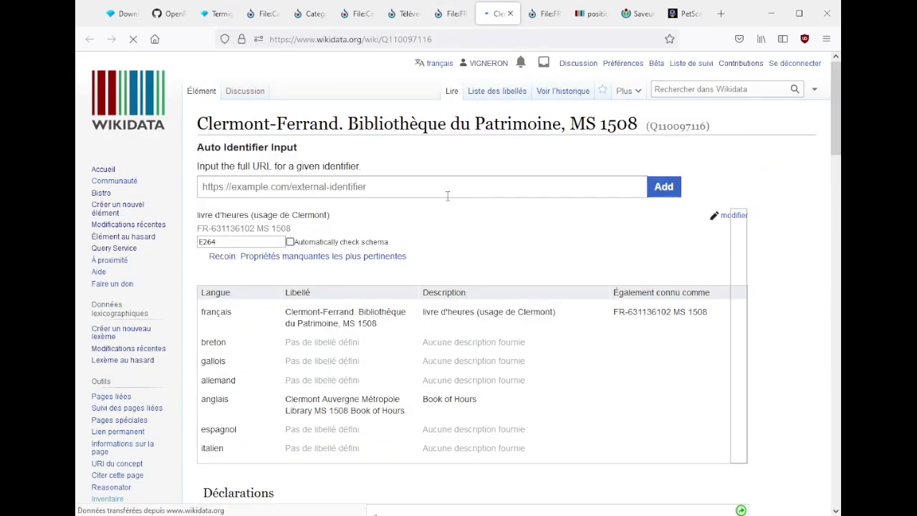
scroll(446, 195, down, 3)
click(450, 14)
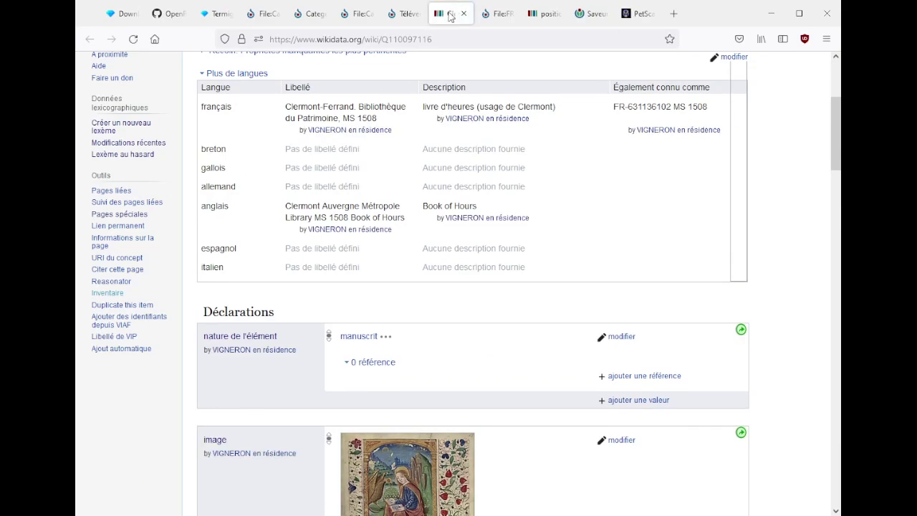
- Examine the structured data of FR-631136102 MS 84 f 13.tif and open the Wikidata item for its depicted element, Les Quatre évangélistes et leurs symboles
scroll(522, 229, down, 4)
scroll(574, 233, up, 3)
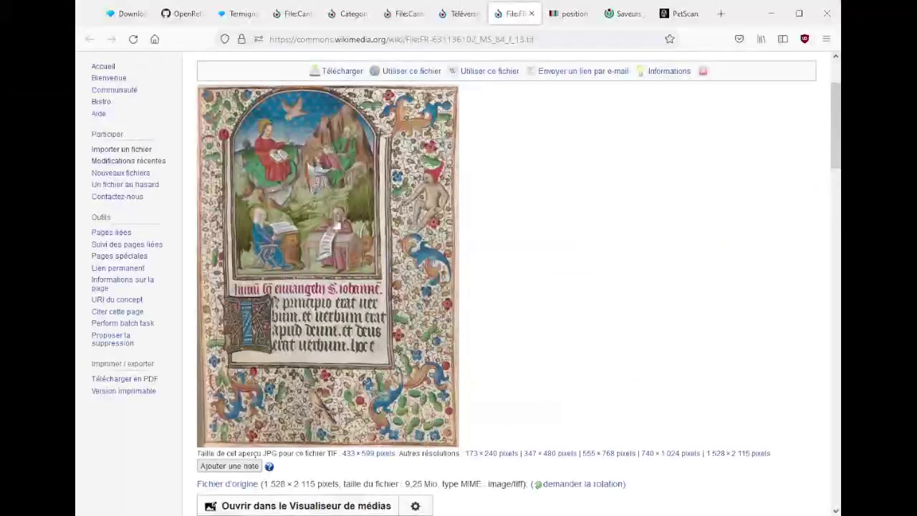
scroll(631, 237, down, 4)
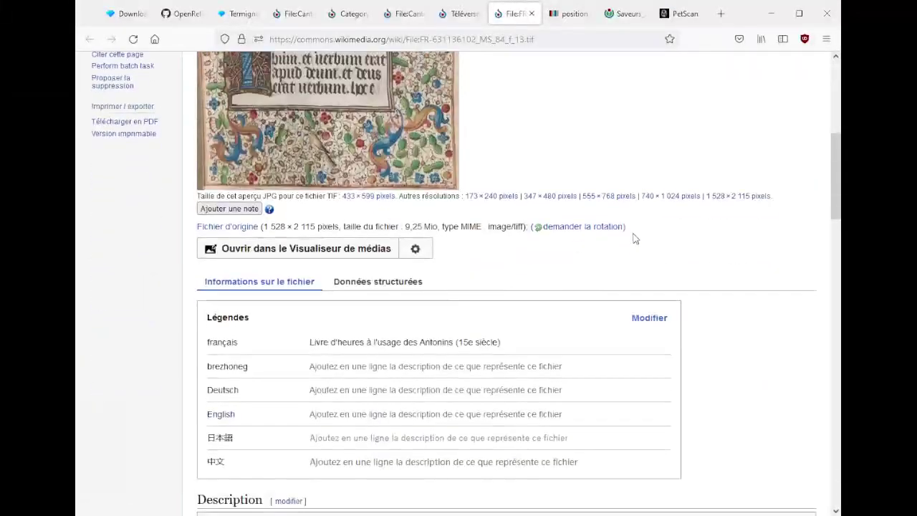
click(397, 284)
scroll(609, 251, down, 3)
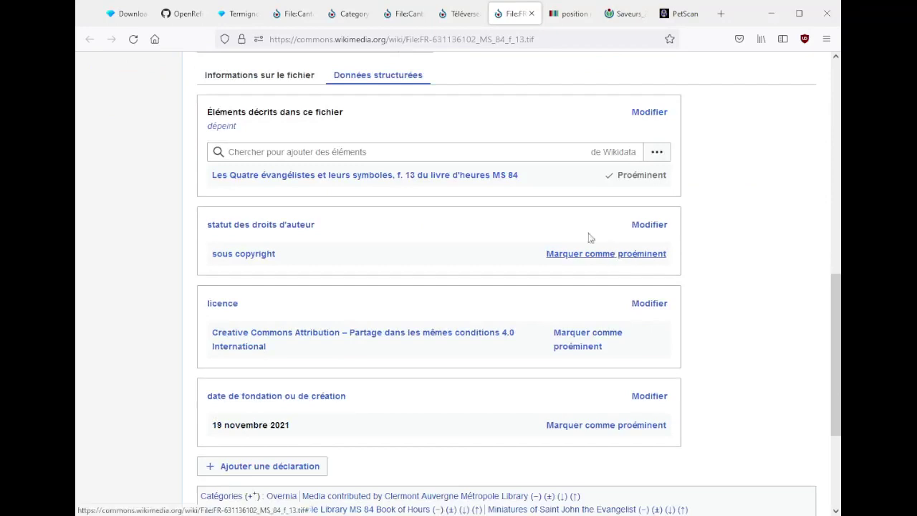
middle_click(442, 177)
click(528, 13)
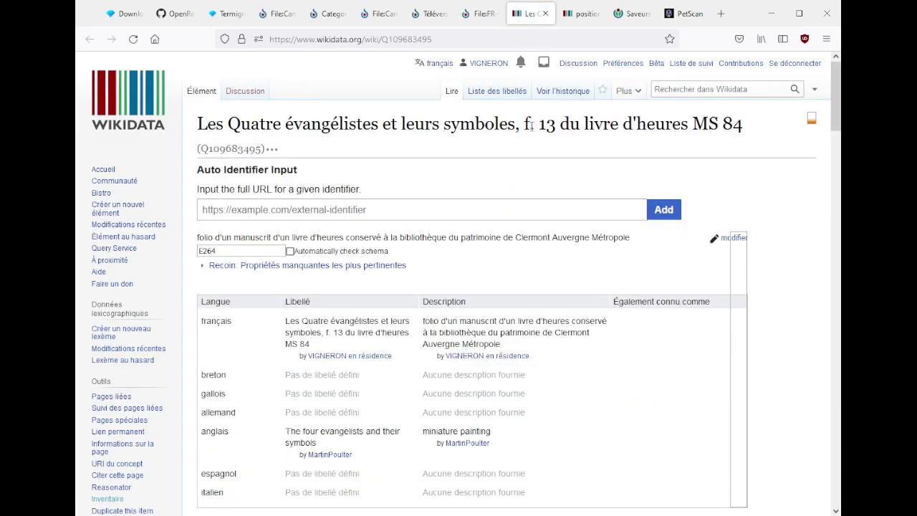
- Examine the folio and manuscript numbers in the item's title and select the depicted Marc statement with its relative position to copy it
drag(524, 126, 576, 128)
drag(691, 125, 760, 129)
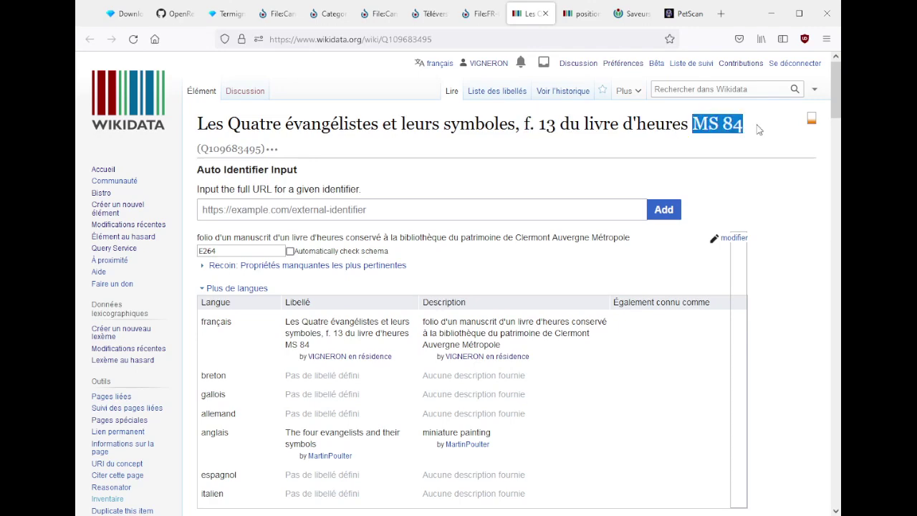
click(531, 140)
scroll(519, 142, down, 15)
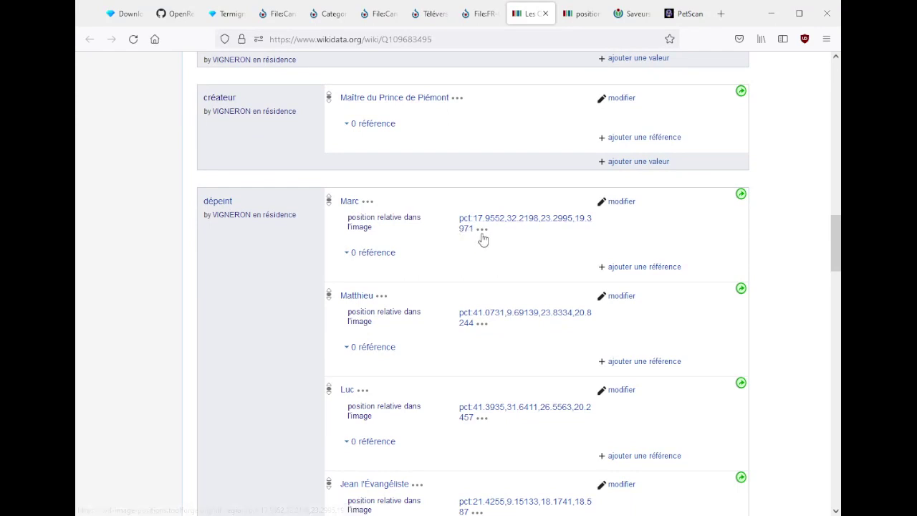
drag(472, 230, 337, 209)
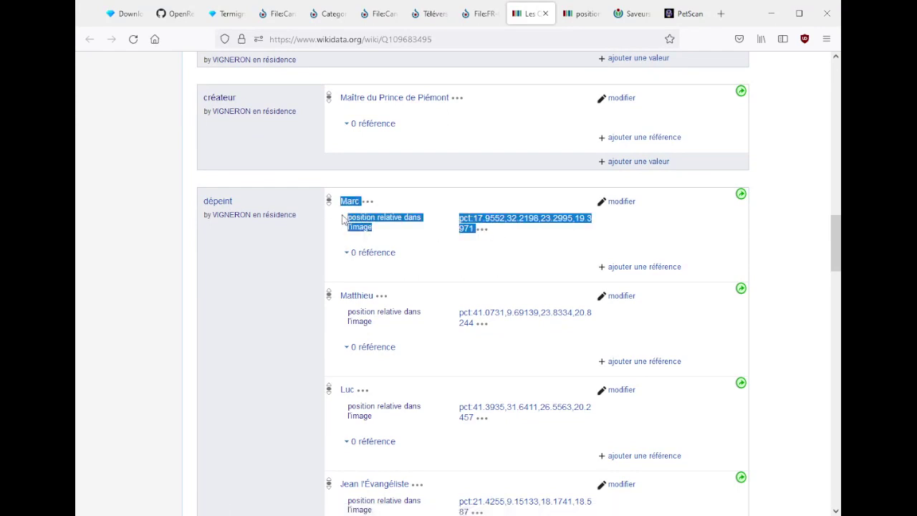
- Return to FR-631136102 MS 84 f 13.tif and examine the whole illuminated page and its structured data
key(ctrl+Page_Up)
click(373, 149)
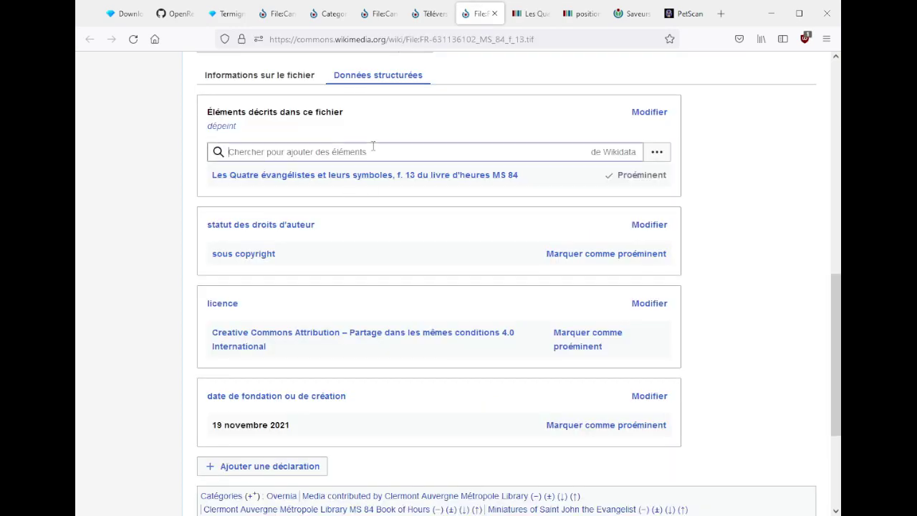
scroll(373, 147, up, 10)
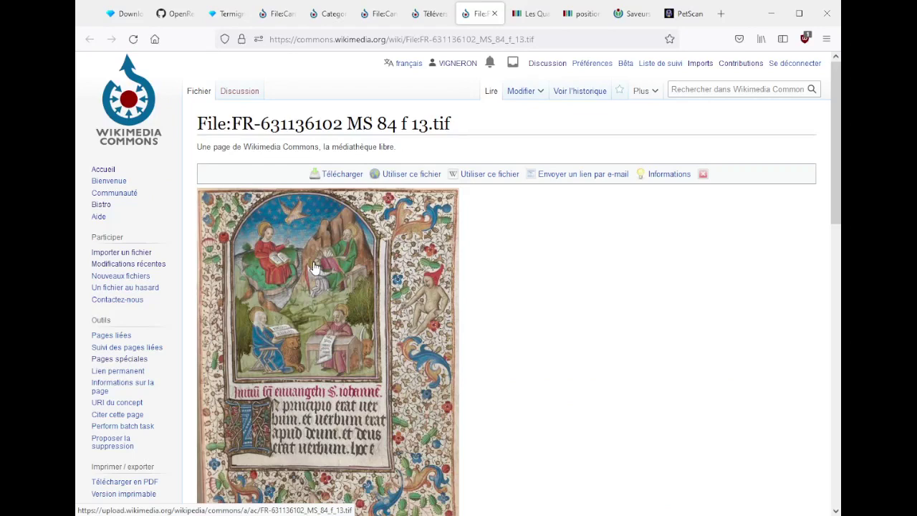
scroll(313, 268, down, 2)
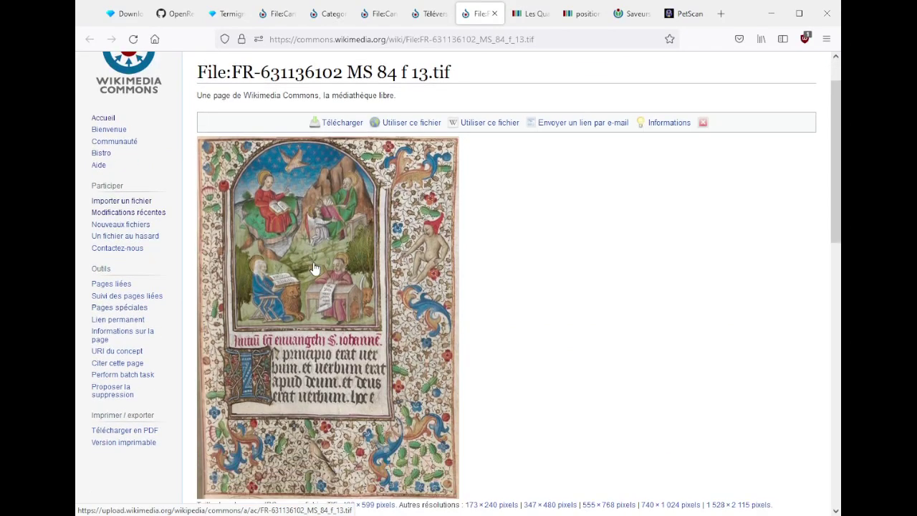
double_click(433, 72)
click(572, 319)
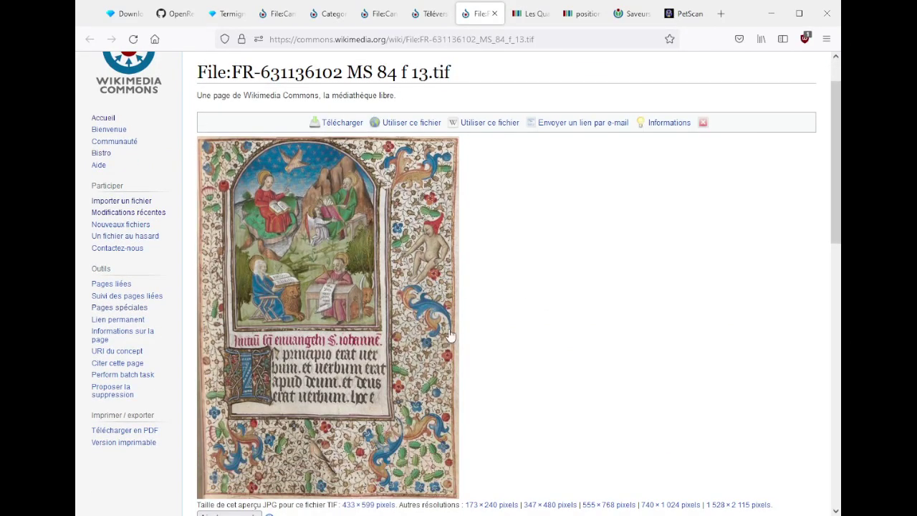
scroll(451, 324, down, 1)
scroll(452, 324, down, 7)
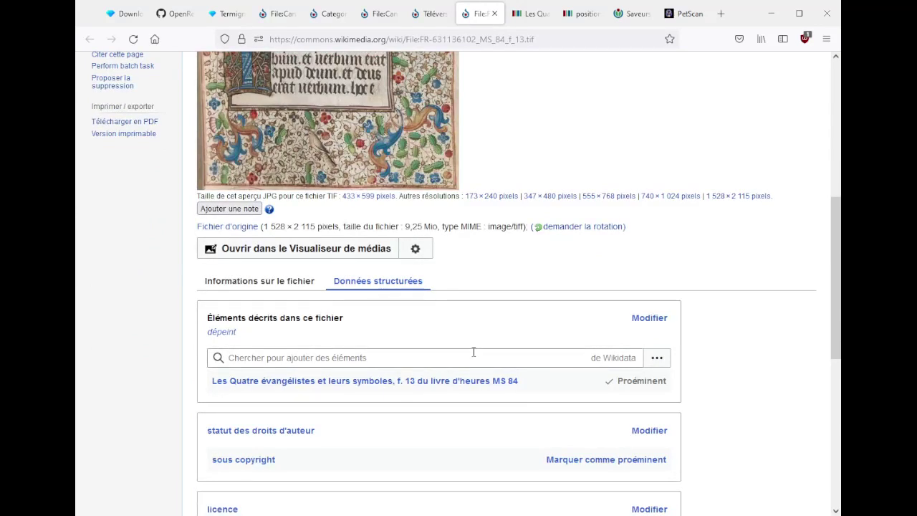
scroll(473, 318, down, 2)
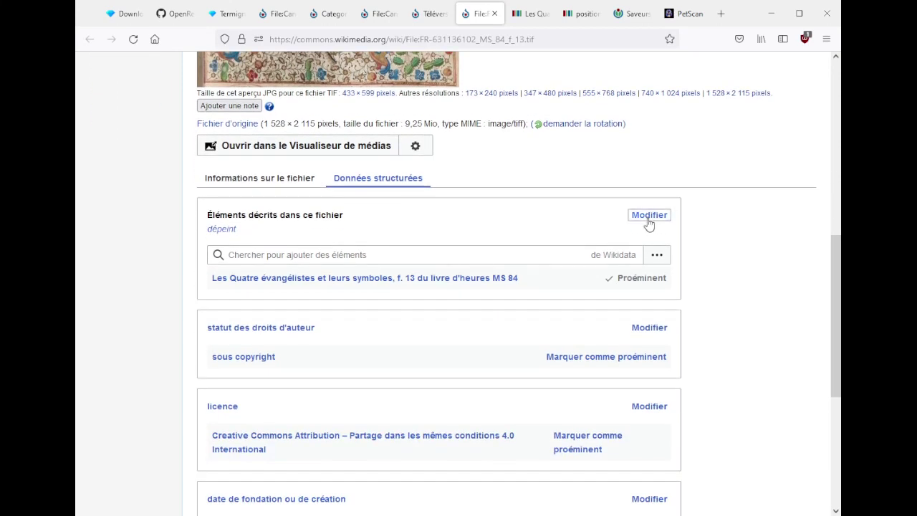
- Edit the file's depicted elements and add Marc, the New Testament evangelist
click(649, 215)
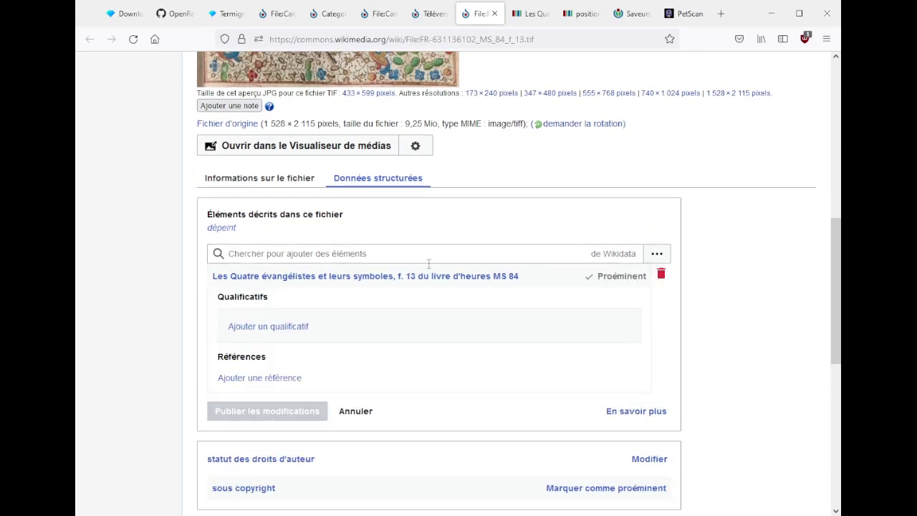
click(286, 255)
text(marc)
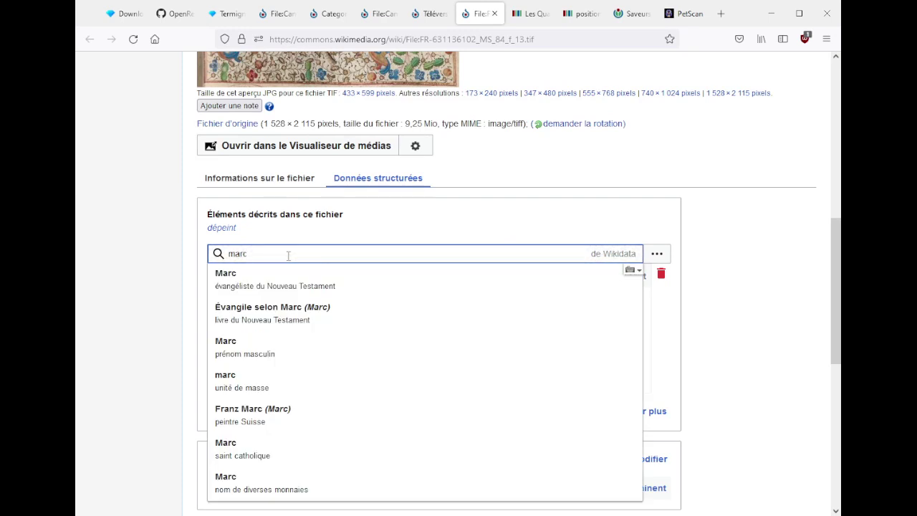
click(284, 280)
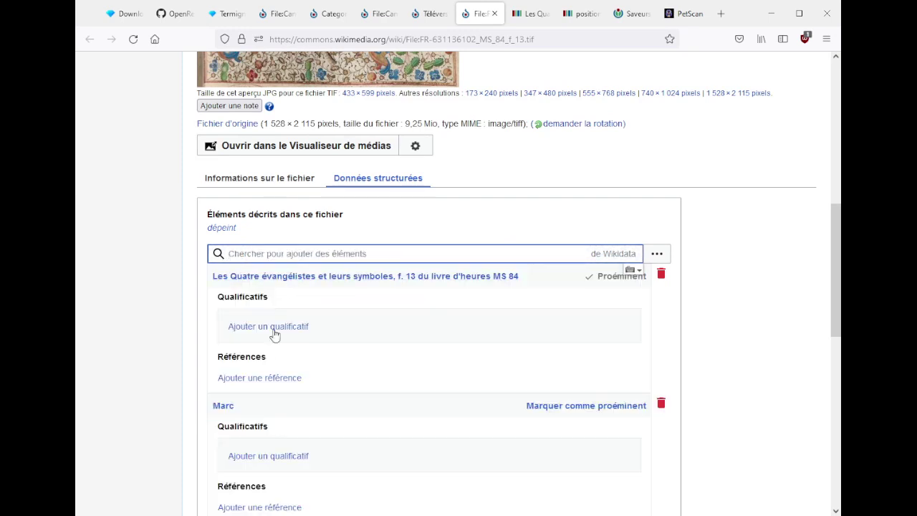
- Add a qualifier to the depicted element Marc with the property "position relative dans l'image"
scroll(373, 330, down, 2)
click(269, 306)
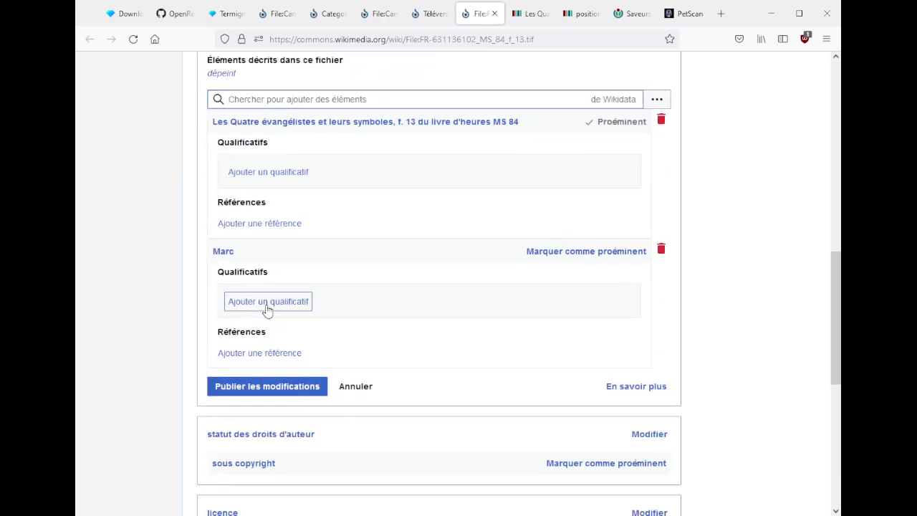
key(ctrl+v)
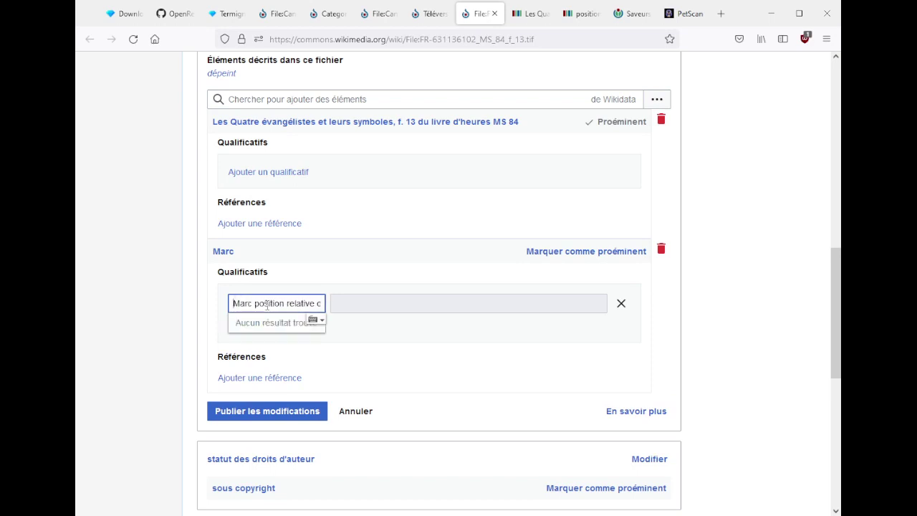
key(Home)
key(ctrl+shift+Right)
key(Delete)
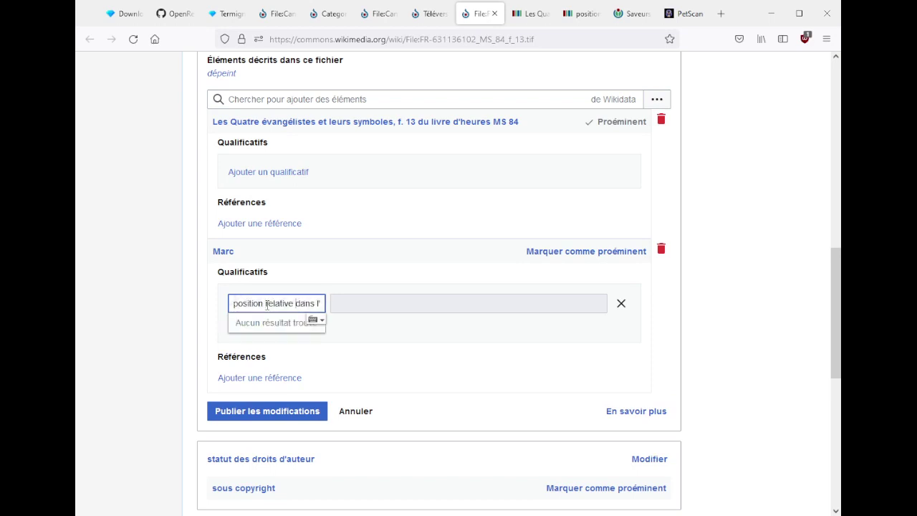
key(End)
key(ctrl+a)
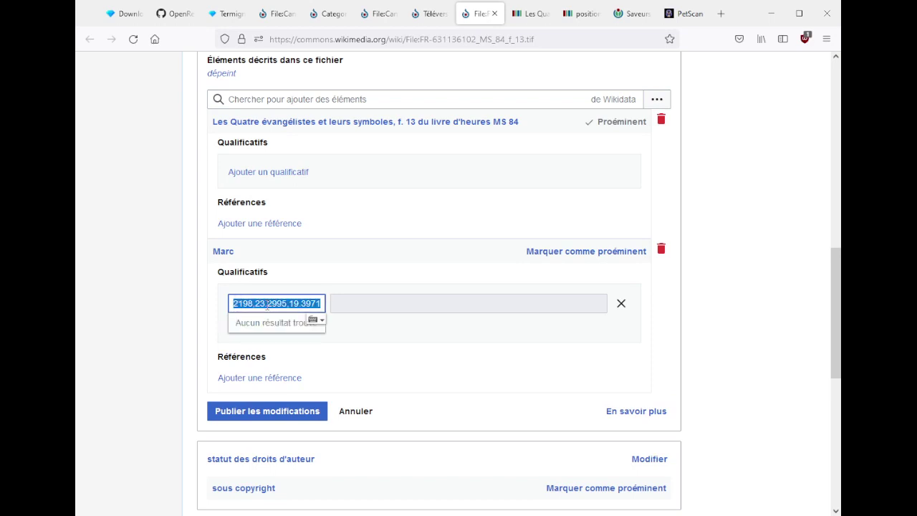
key(ctrl+x)
key(ctrl+v)
click(268, 335)
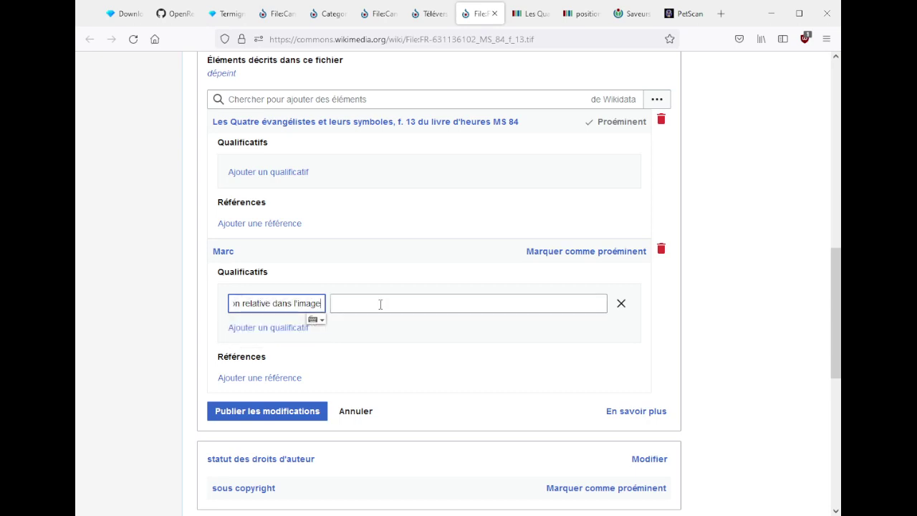
- Set Marc's relative position qualifier to pct:17.9552,32.2198,23.2995,19.3971, without a leading space
click(379, 303)
key(ctrl+v)
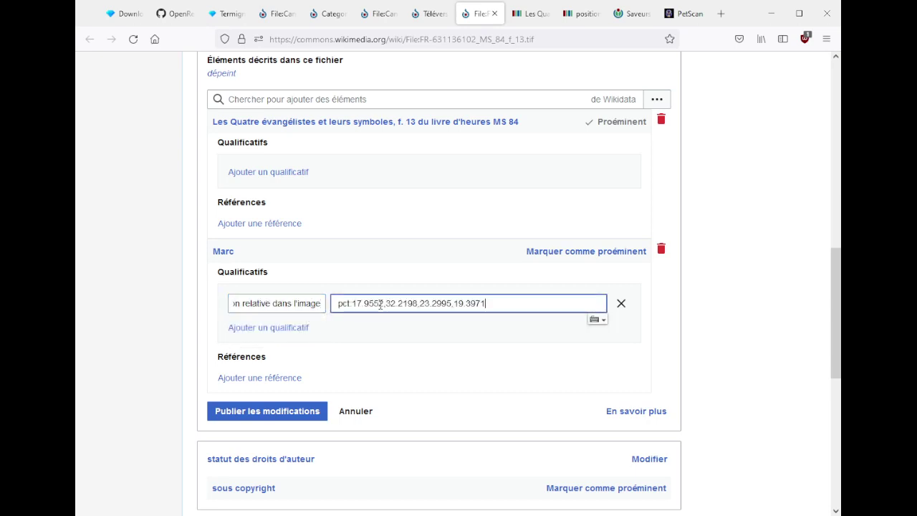
key(Home)
key(Delete)
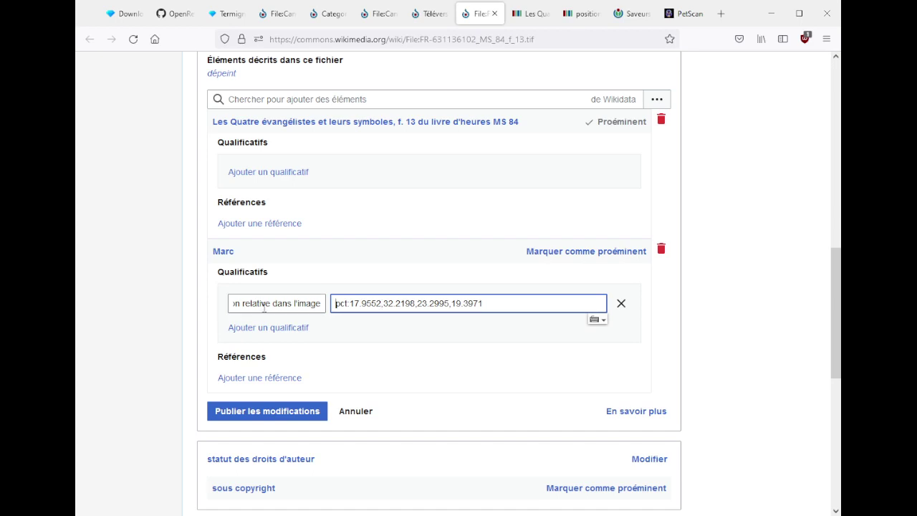
click(525, 301)
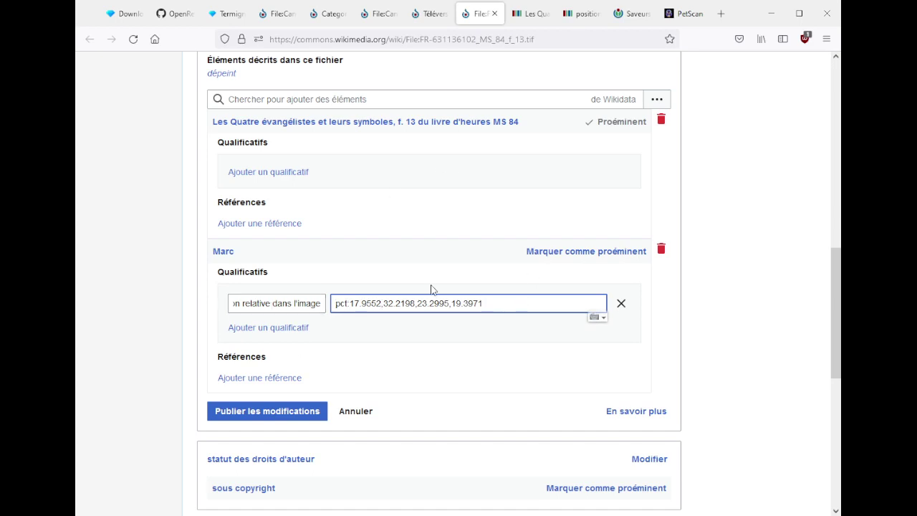
- Compare the Marc qualifier with the illumination, and discard the unpublished changes to the depicted elements
scroll(378, 294, up, 10)
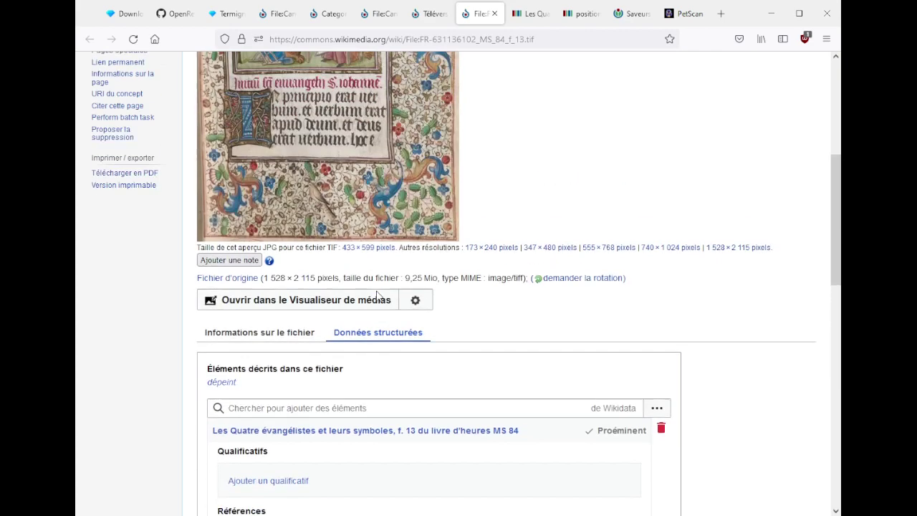
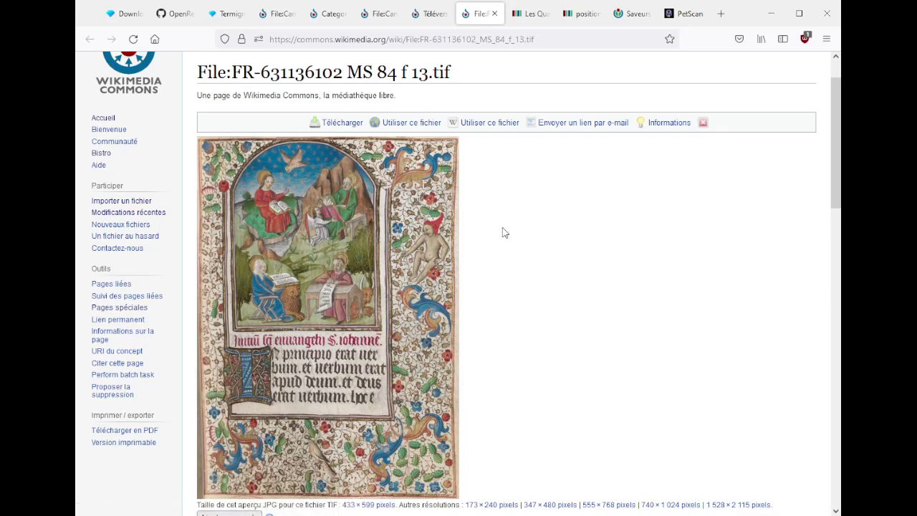
scroll(503, 233, down, 4)
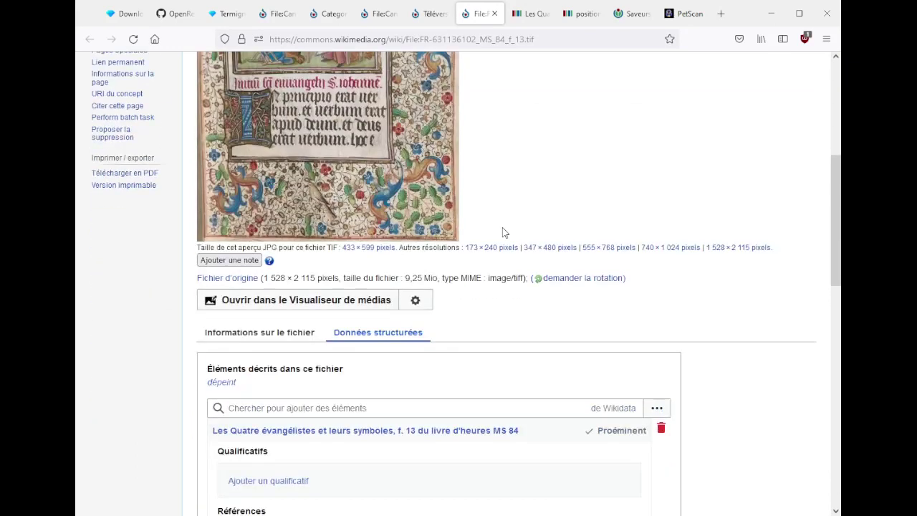
scroll(503, 233, down, 5)
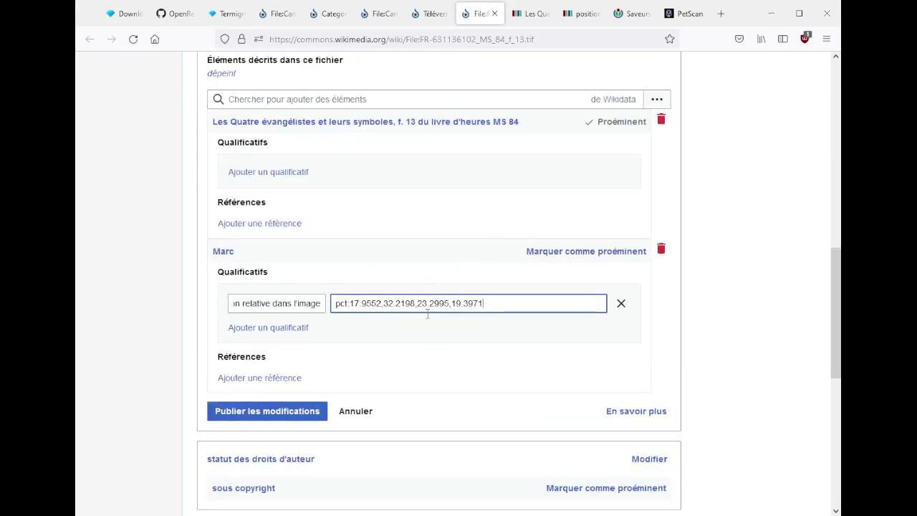
click(266, 306)
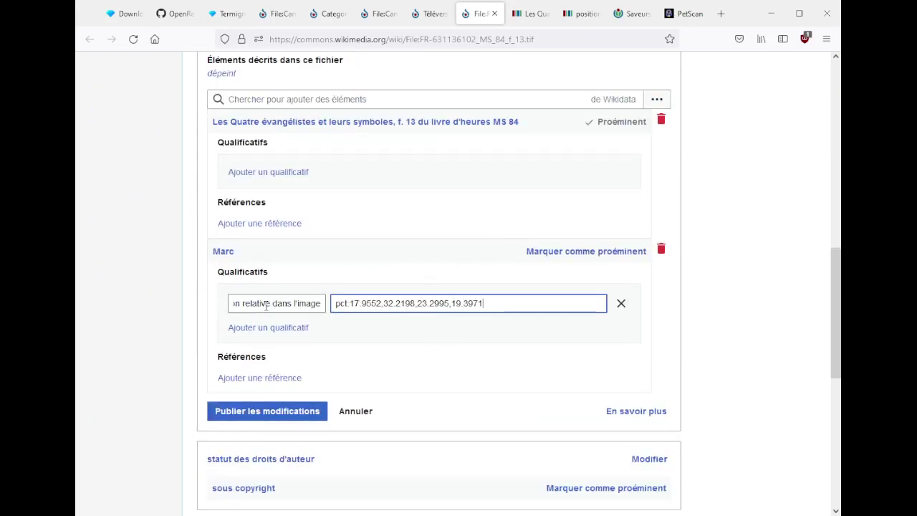
click(105, 319)
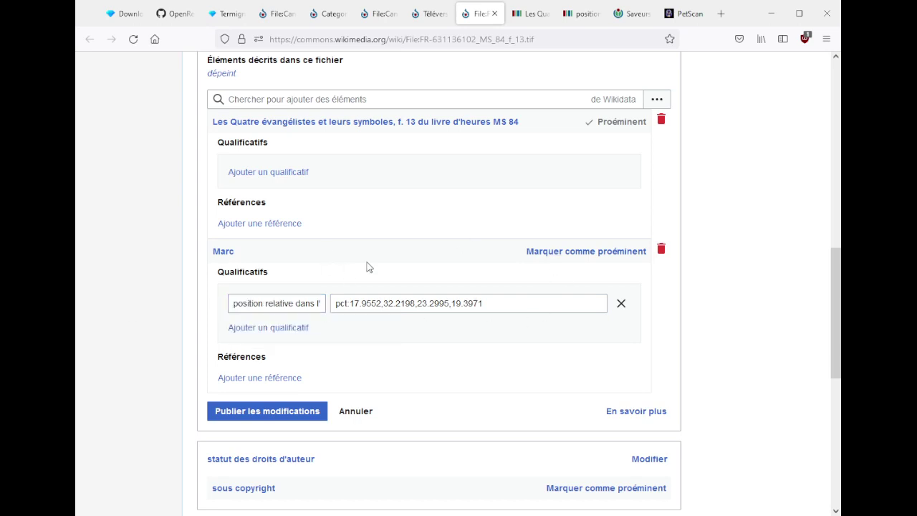
click(352, 411)
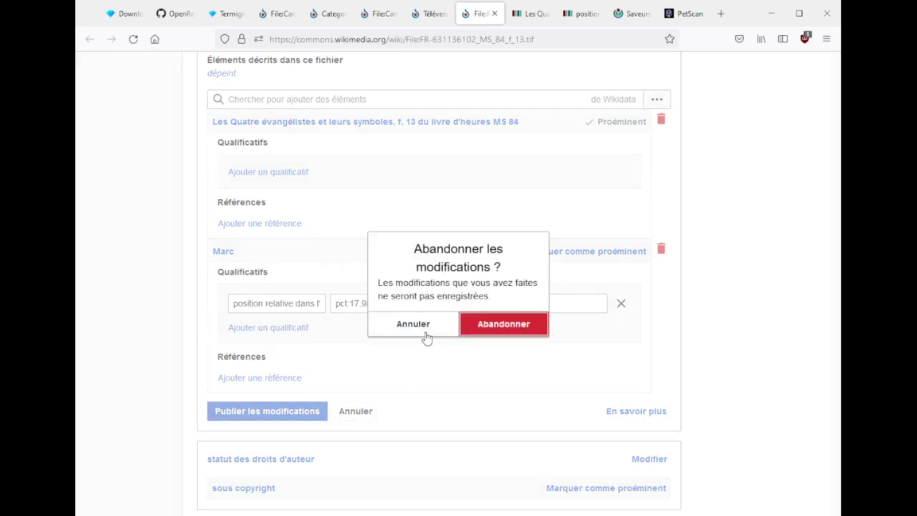
click(465, 326)
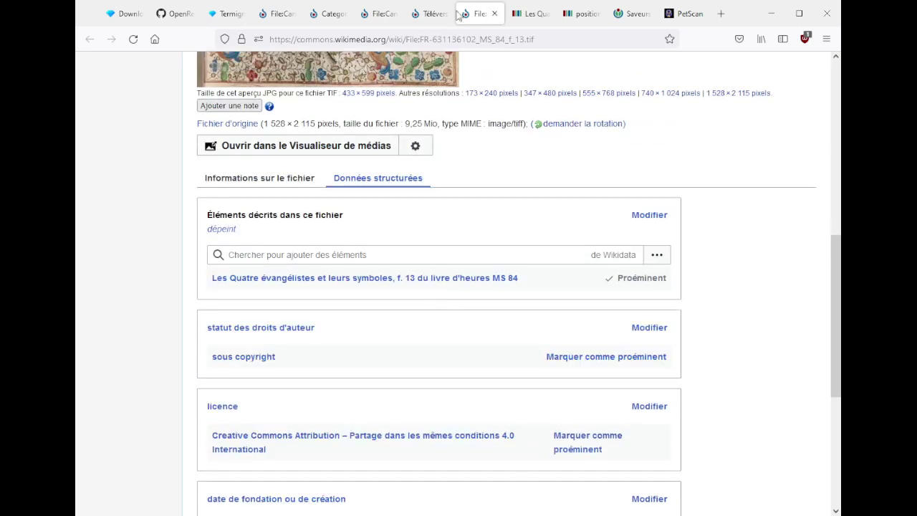
- Switch to Cantal 01.jpg and change the cantal qualifier's property to comprend (P527)
click(348, 16)
click(372, 14)
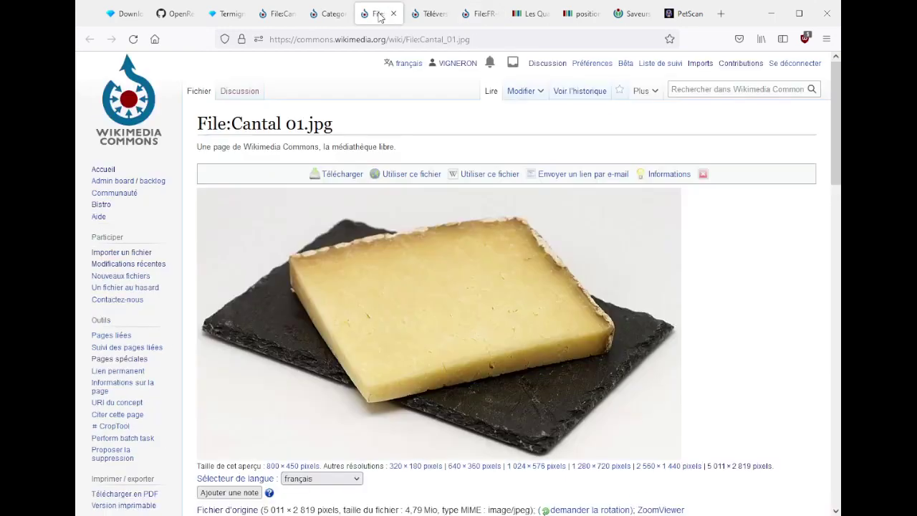
scroll(323, 337, down, 7)
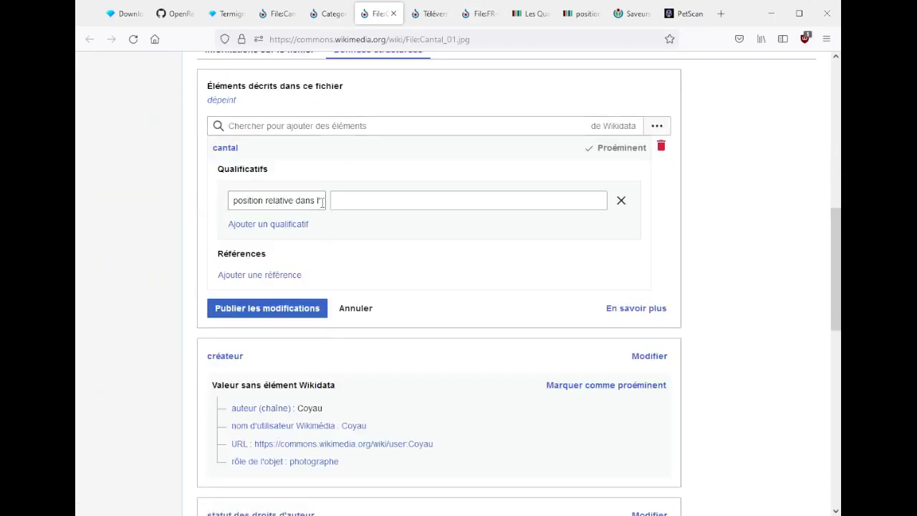
click(293, 202)
key(ctrl+a)
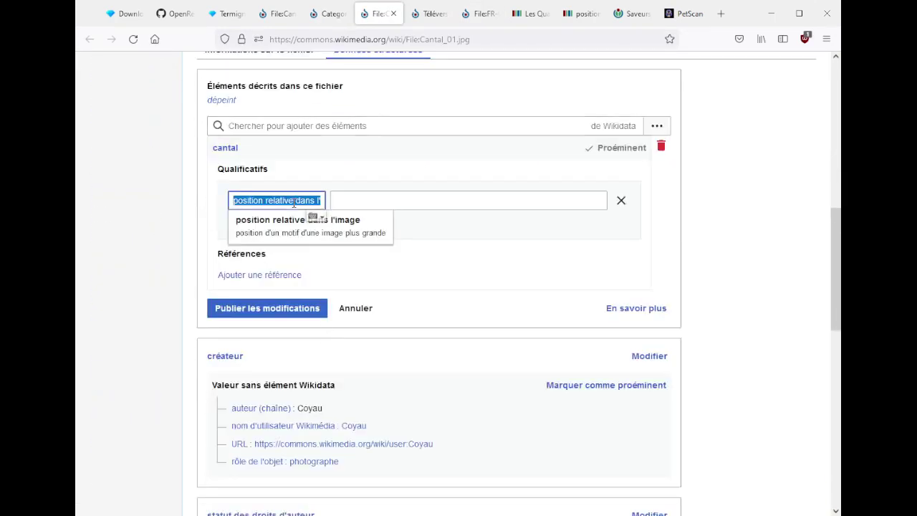
text(p527)
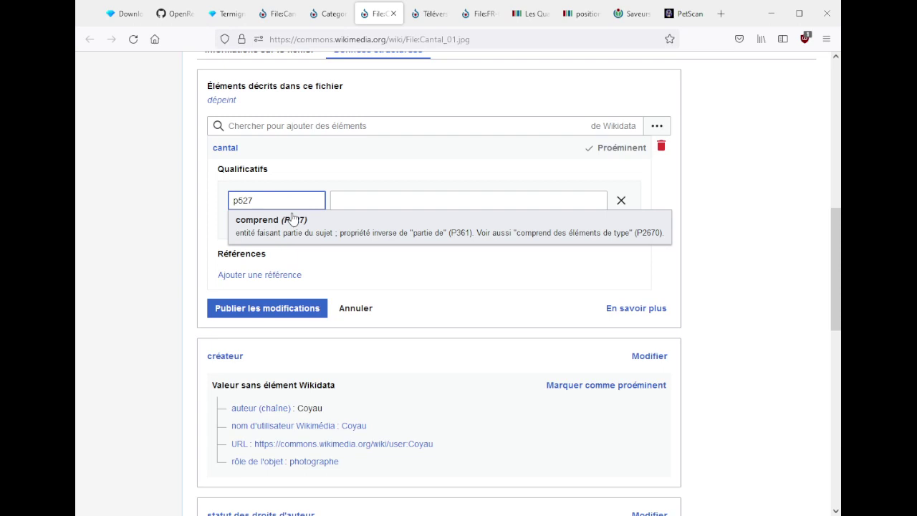
click(258, 221)
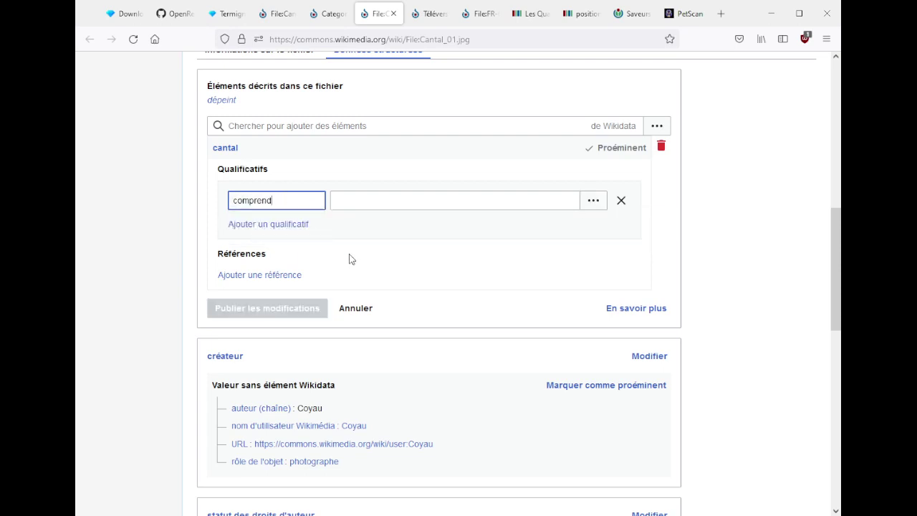
scroll(351, 260, up, 4)
scroll(351, 265, up, 2)
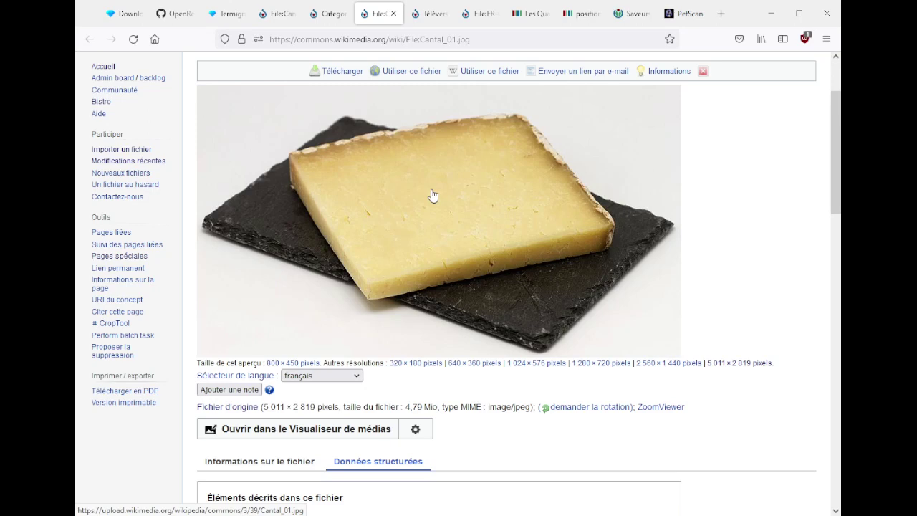
scroll(433, 196, down, 1)
scroll(433, 195, down, 3)
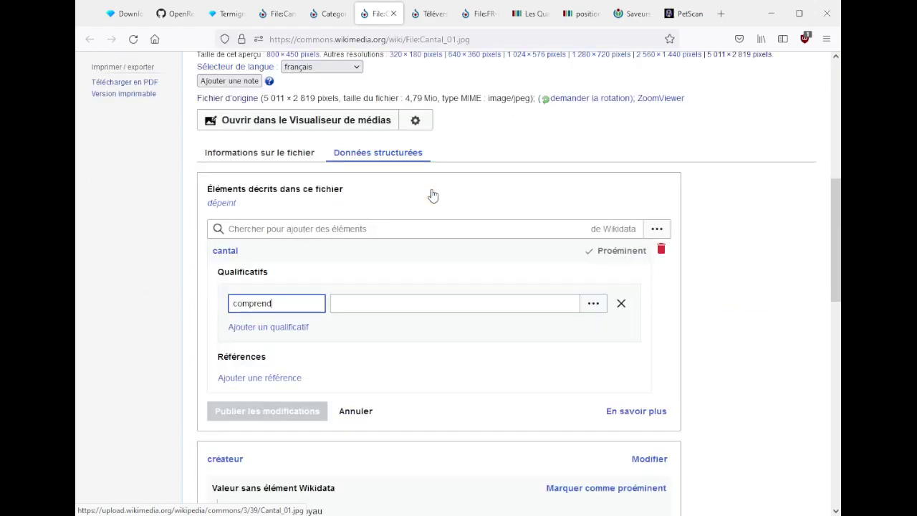
- Change the property of the cantal qualifier to contient (P4330)
drag(281, 303, 166, 305)
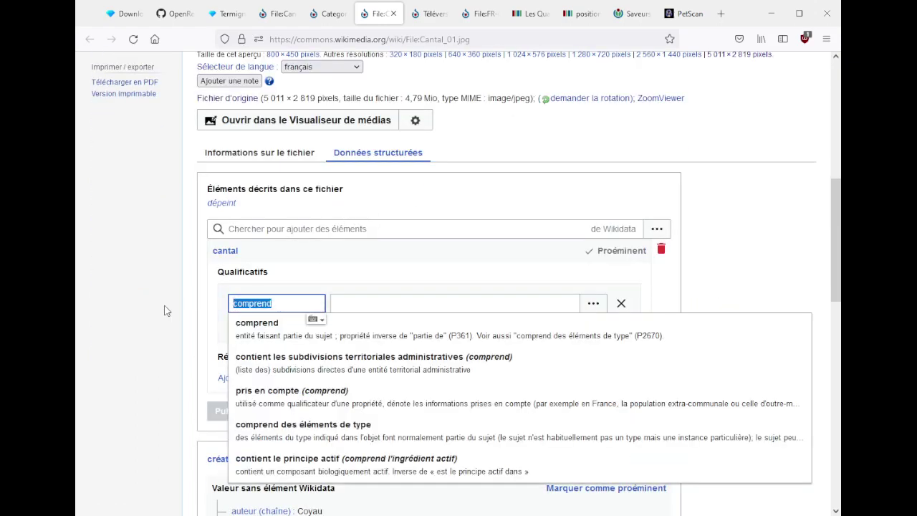
text(p4330)
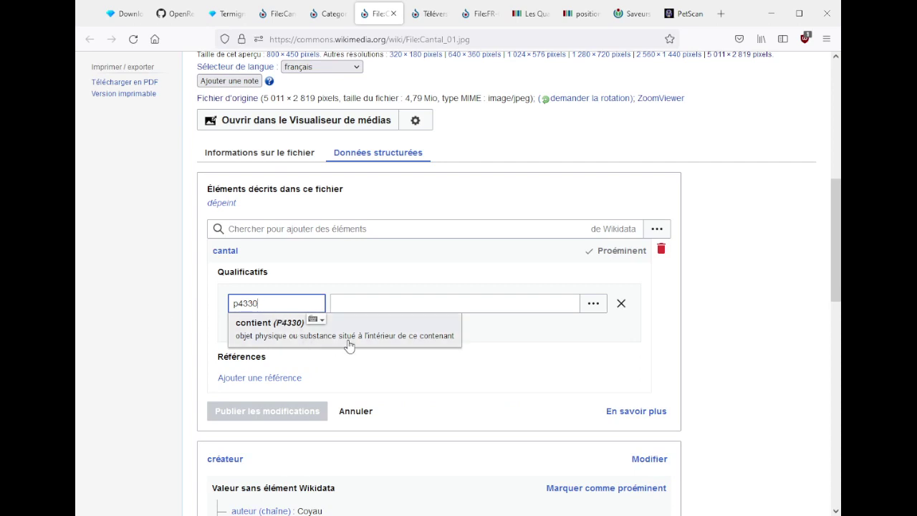
click(410, 344)
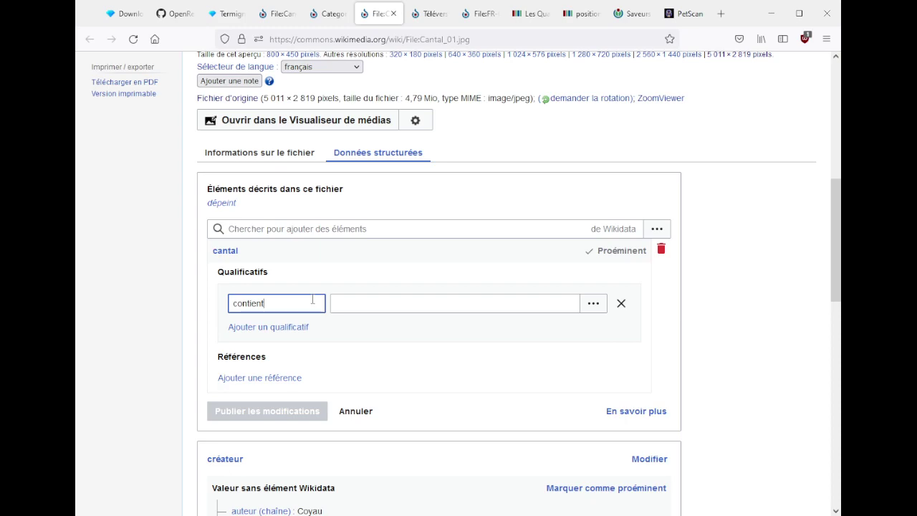
- Switch to the uploads list page and use its site search to open the structured data overview through the shortcut COM:SDC
scroll(313, 299, up, 5)
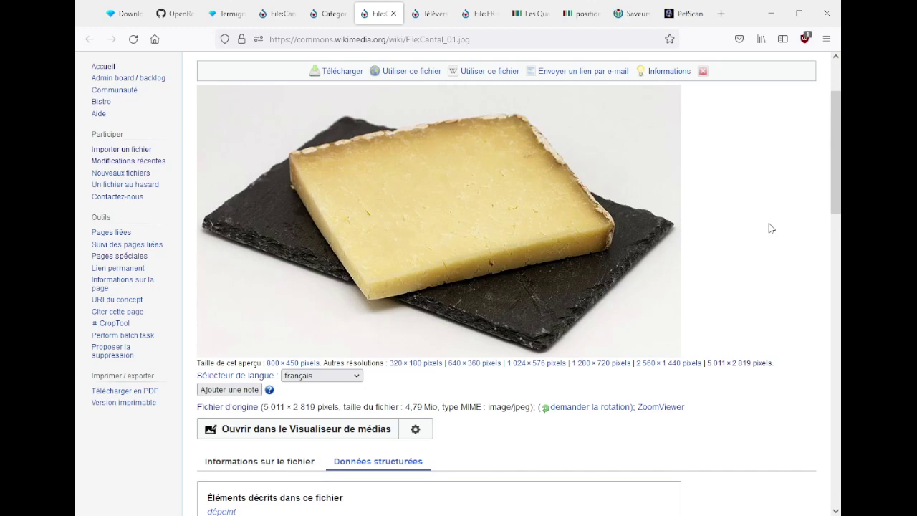
scroll(771, 228, up, 3)
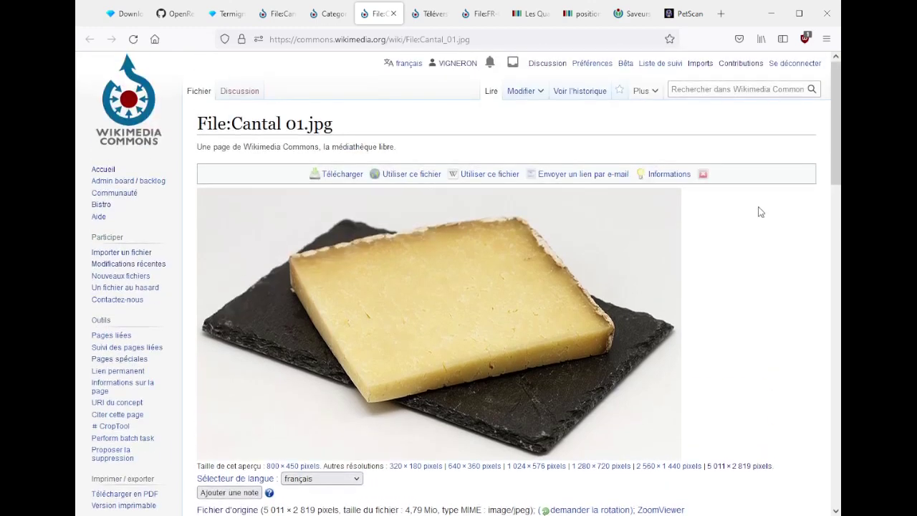
click(727, 83)
key(ctrl+Tab)
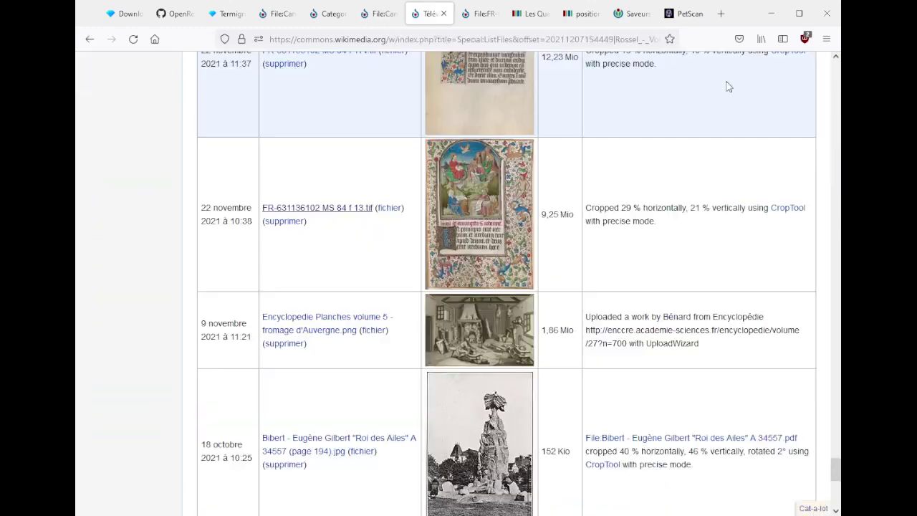
scroll(727, 86, up, 20)
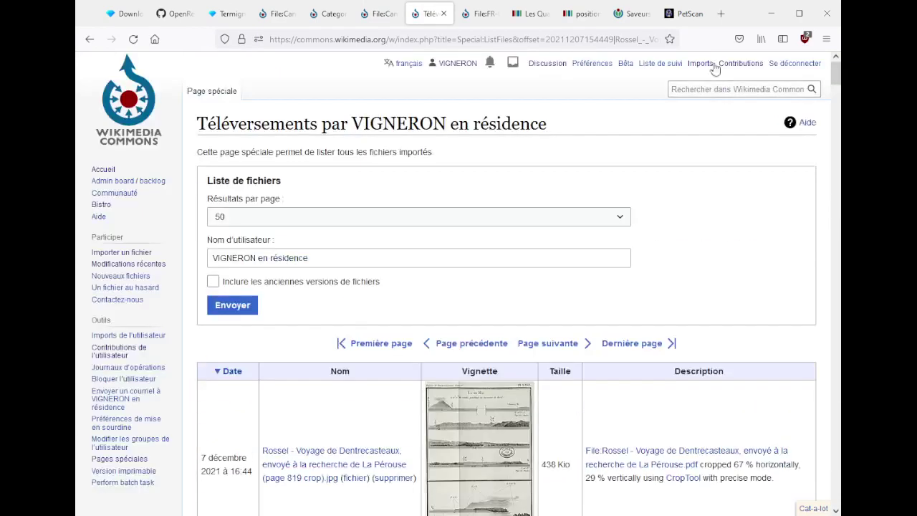
click(717, 86)
text(COM)
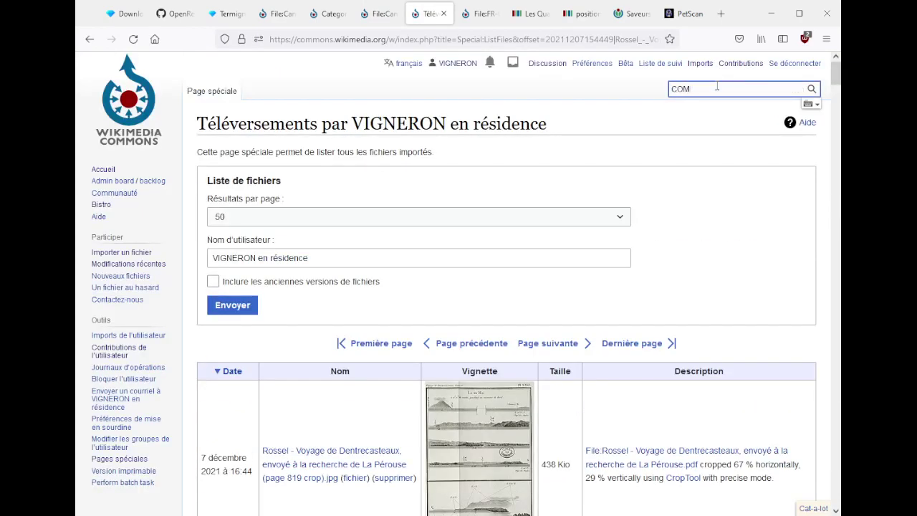
text(:SDC)
key(Return)
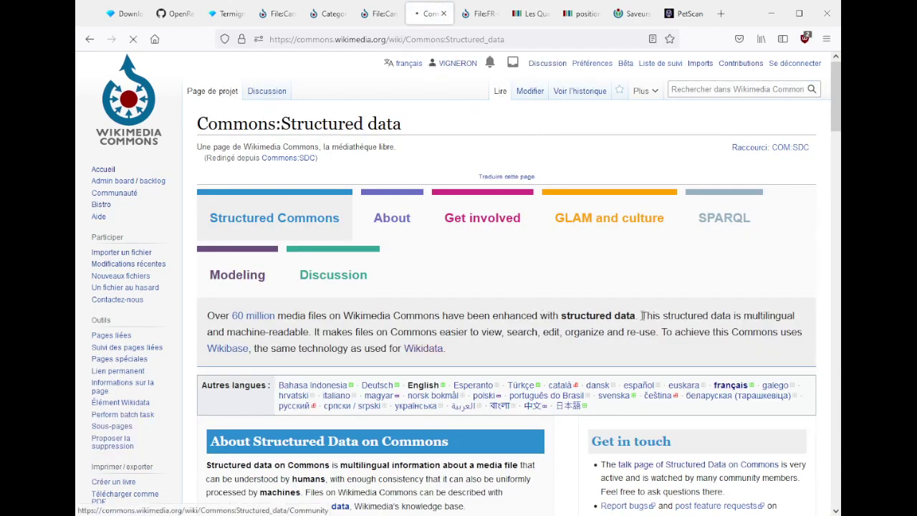
- Show the structured data overview in French and select its full web address for sharing
click(744, 385)
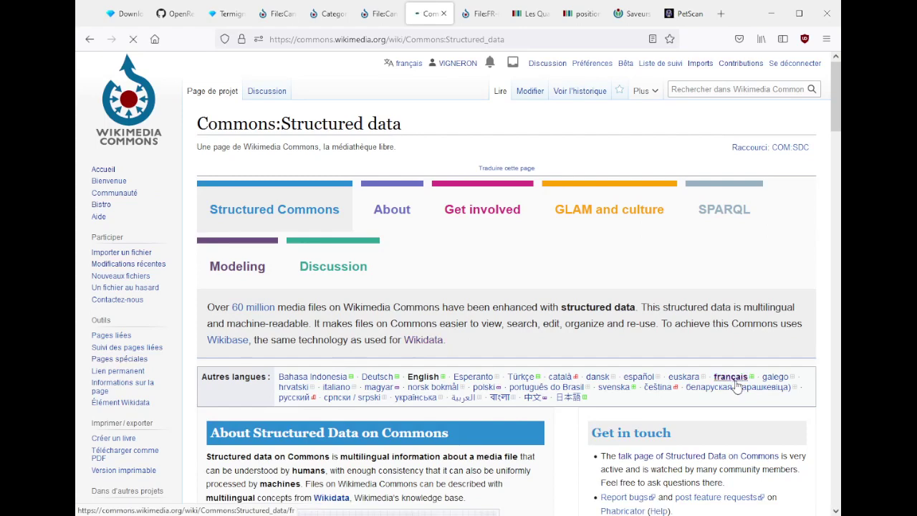
click(519, 40)
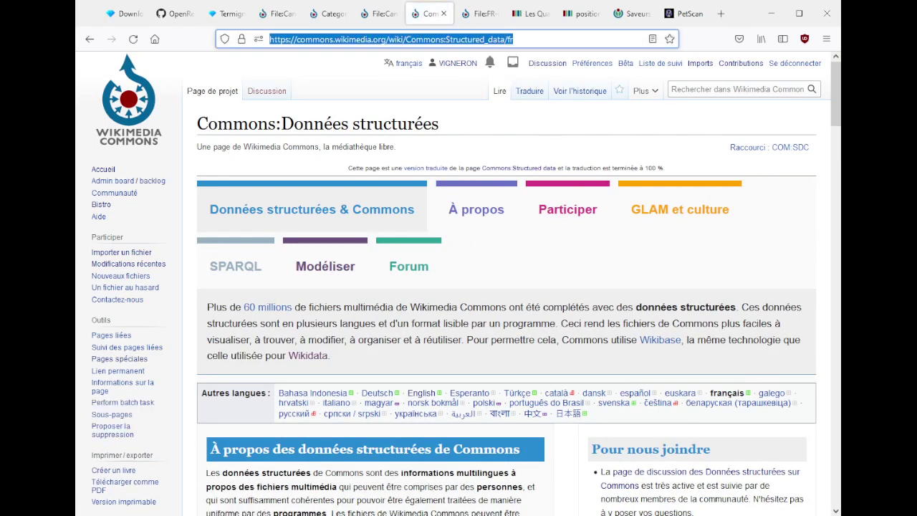
key(alt+Tab)
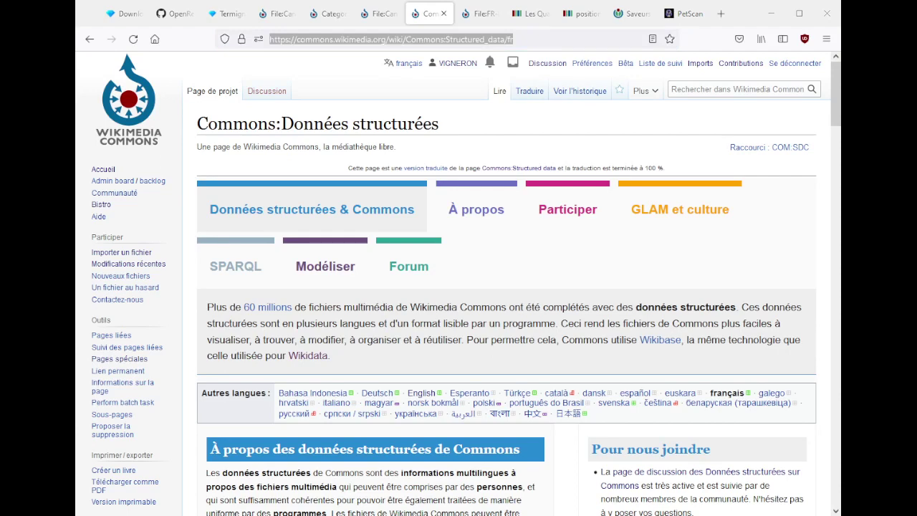
key(alt+Tab)
click(589, 340)
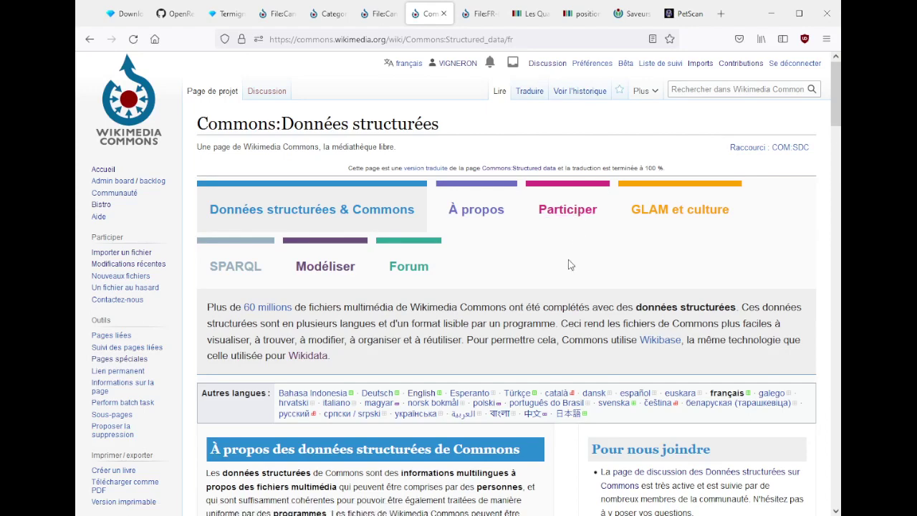
- Return to Cantal 01.jpg and cancel the unpublished edit of its depicted elements
click(378, 13)
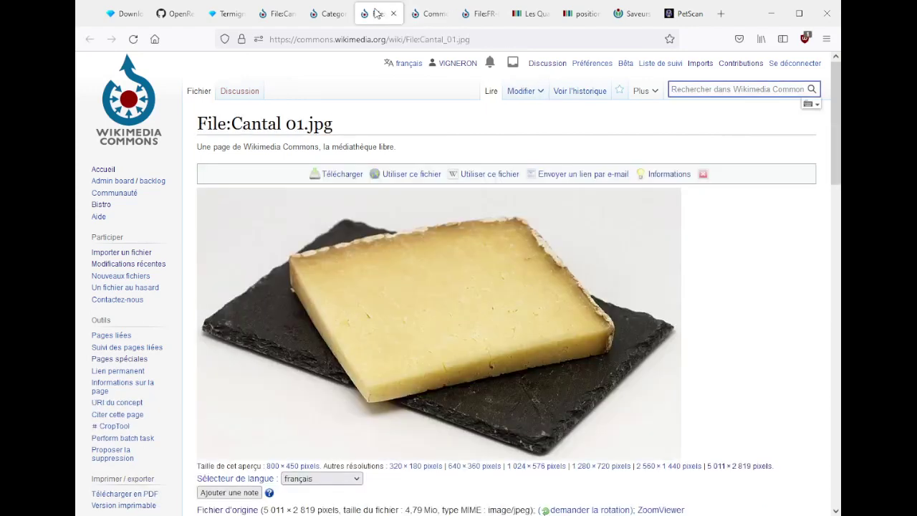
click(746, 275)
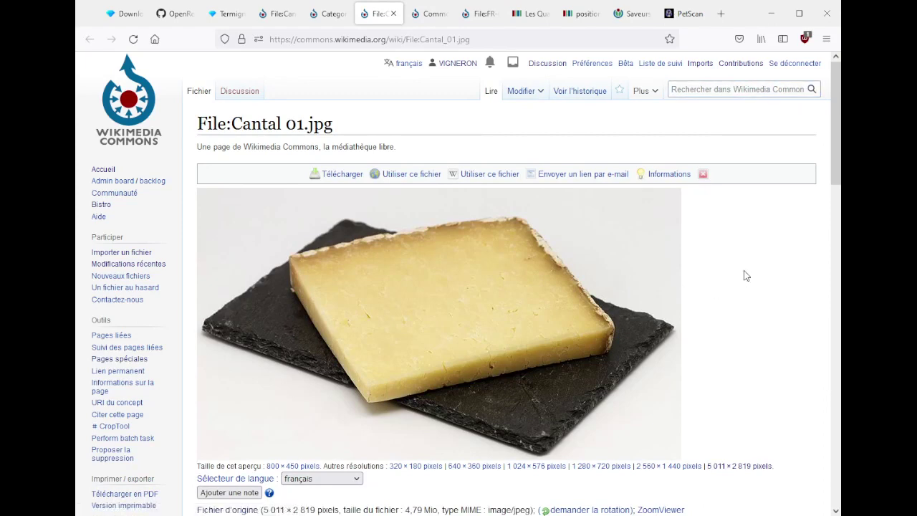
scroll(746, 276, down, 2)
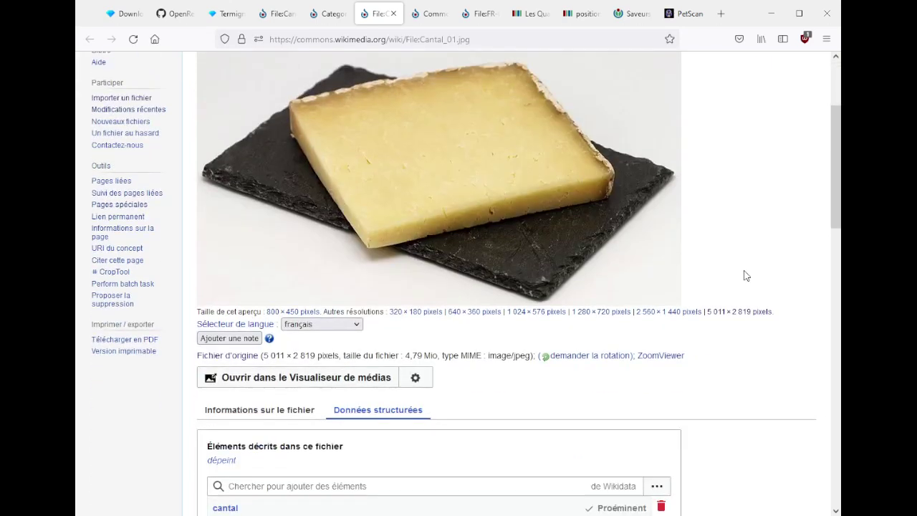
scroll(746, 275, up, 2)
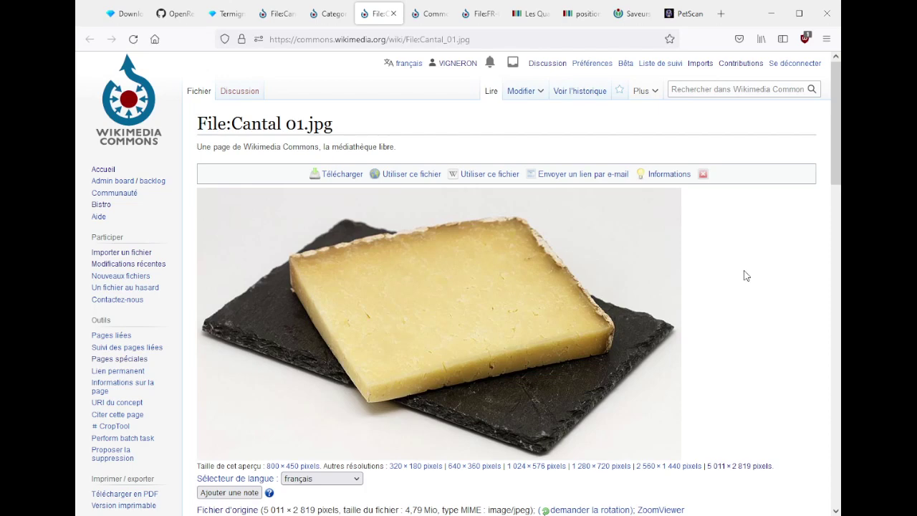
scroll(742, 279, down, 7)
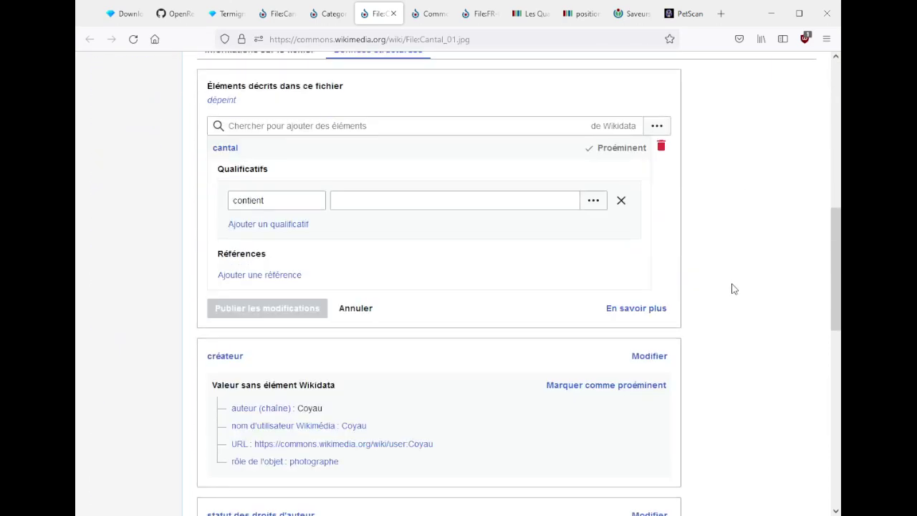
click(354, 308)
click(359, 286)
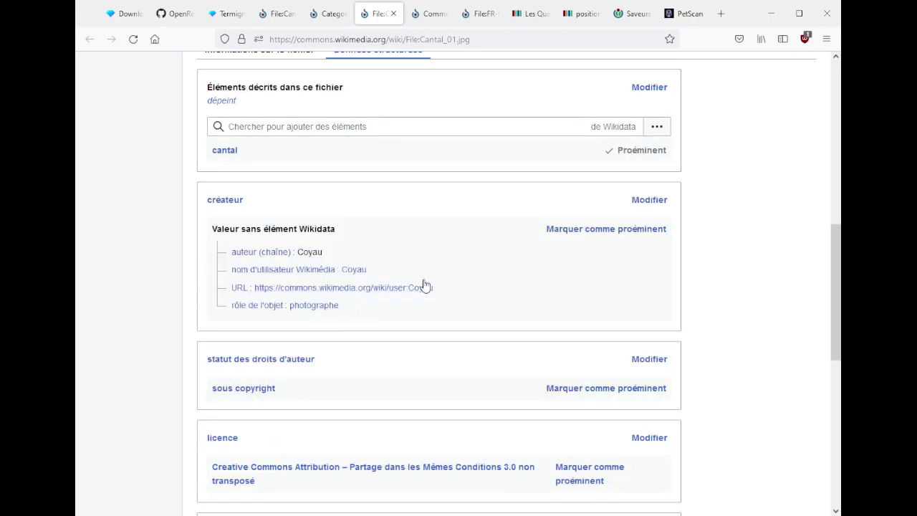
- Add a contient statement to the file's structured data with the value ardoise (élément de couverture)
scroll(426, 286, down, 5)
click(255, 300)
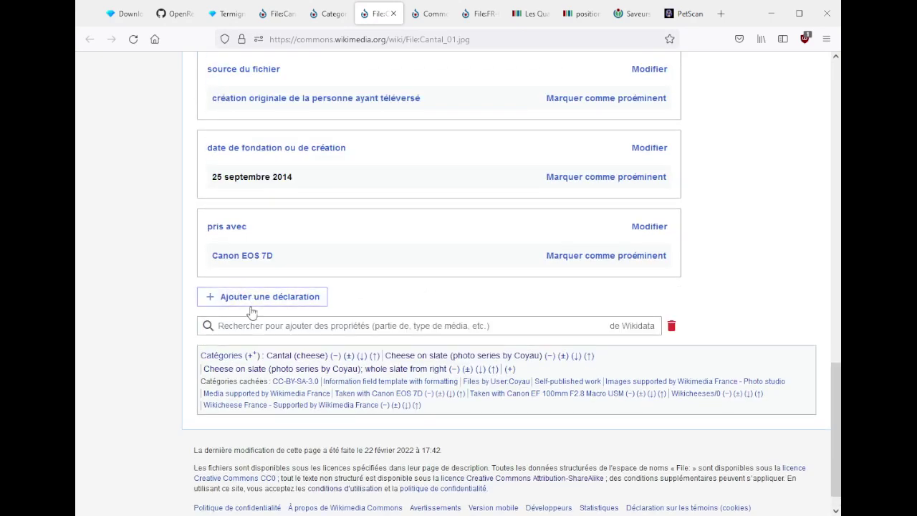
text(contient)
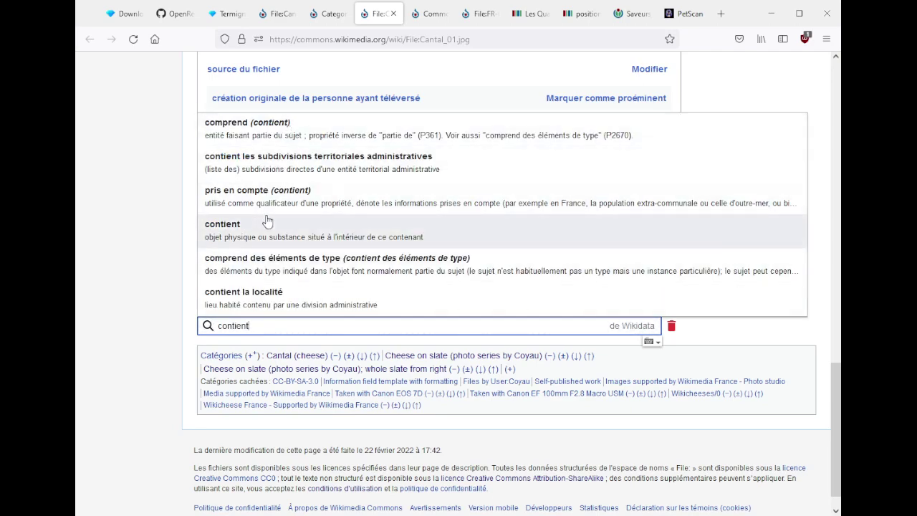
click(265, 233)
click(276, 331)
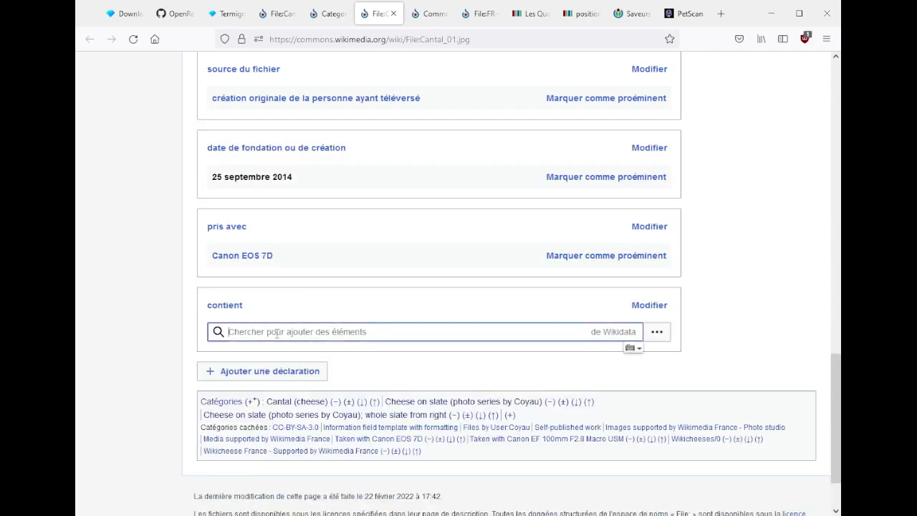
text(ardoise)
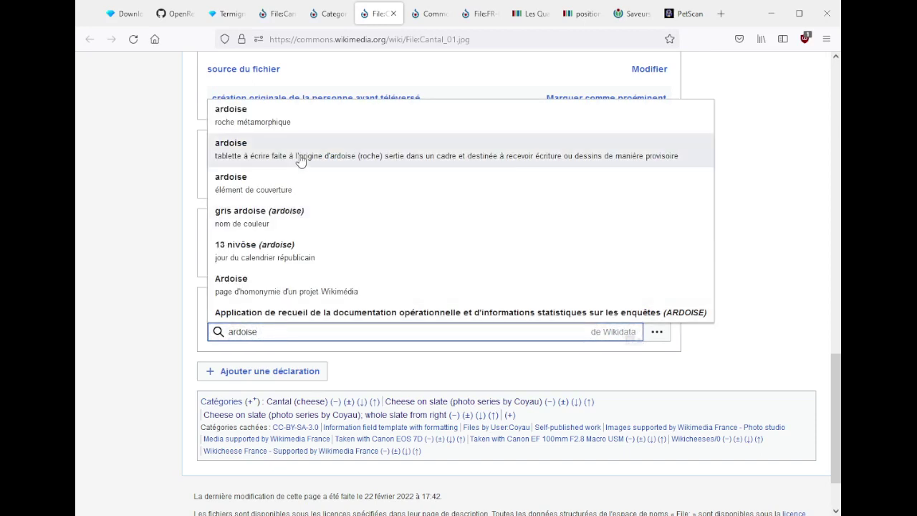
click(296, 182)
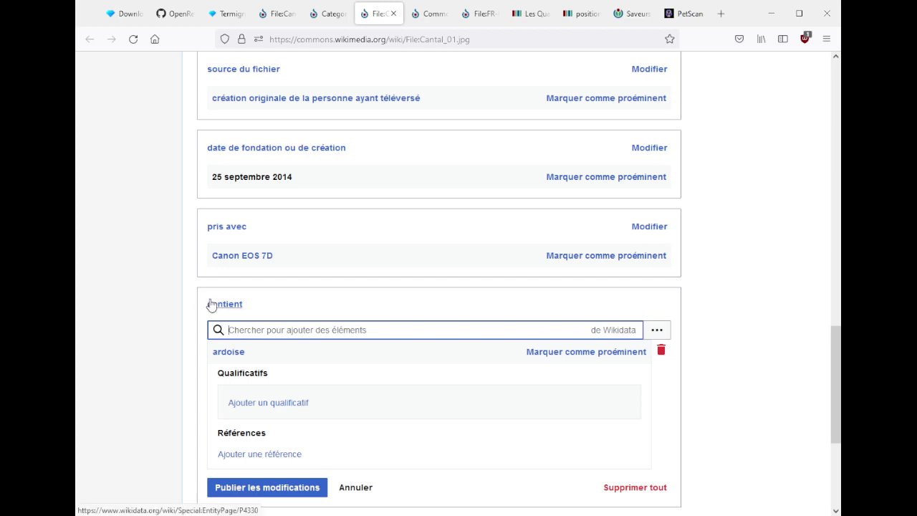
- Discard the unpublished ardoise value from the contient statement
scroll(322, 256, up, 10)
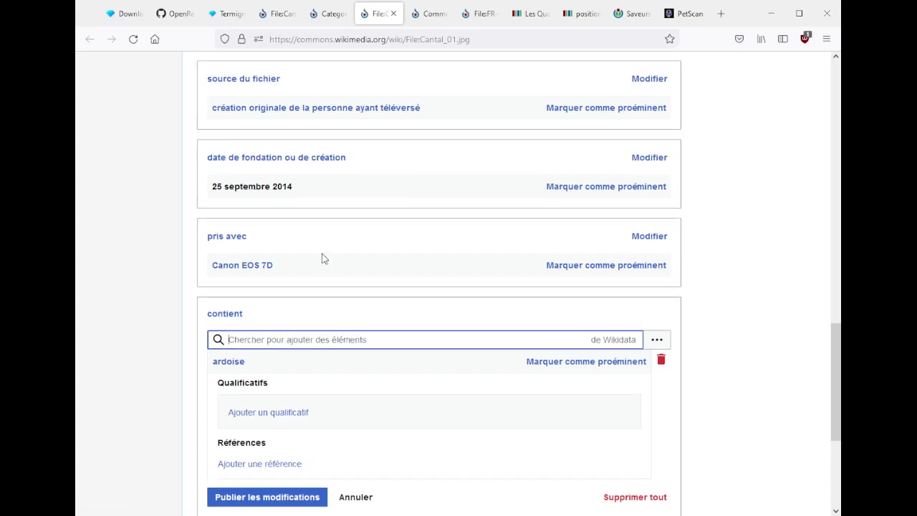
scroll(387, 339, down, 10)
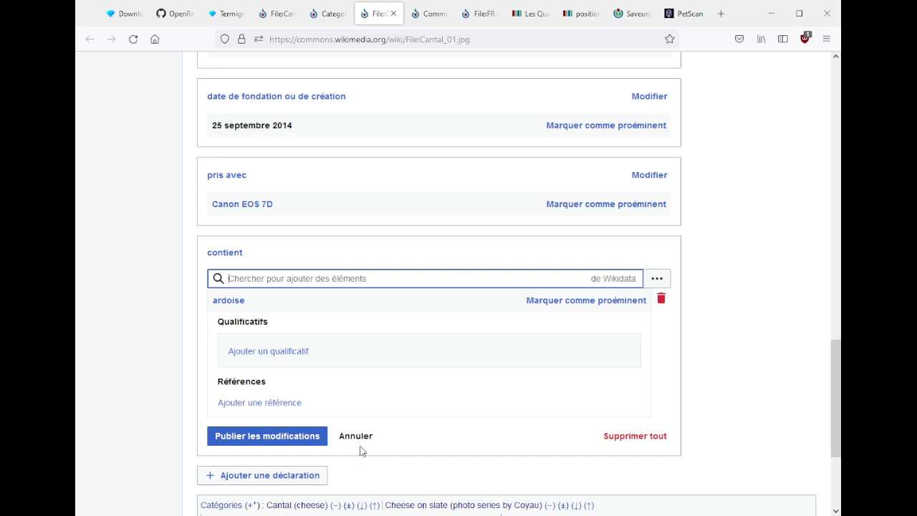
click(362, 443)
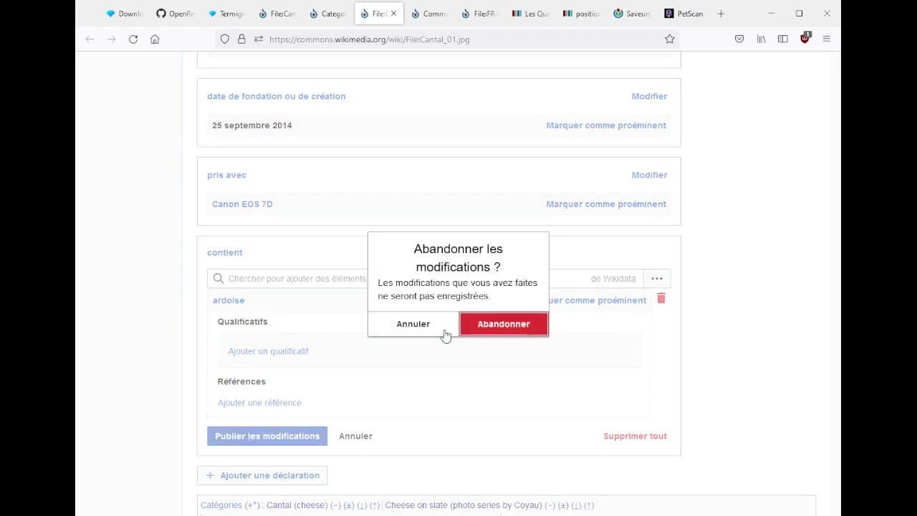
click(494, 329)
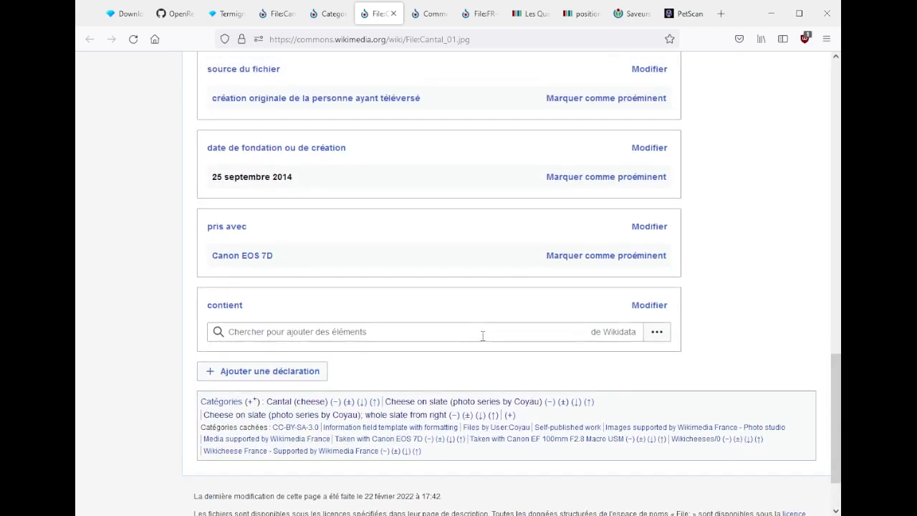
- Add a statement with the property sujet ou thème principal to the file, and compare the image with its structured data
click(319, 371)
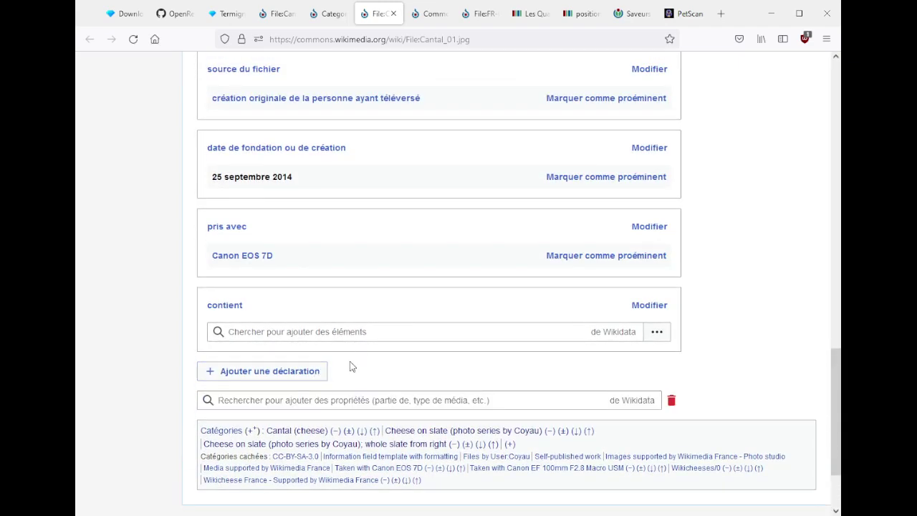
text(sujet)
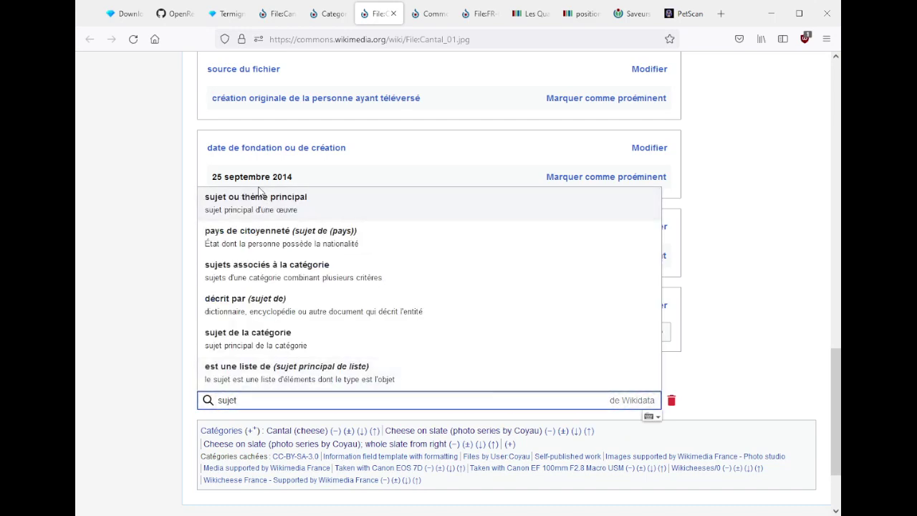
click(210, 205)
scroll(164, 315, up, 15)
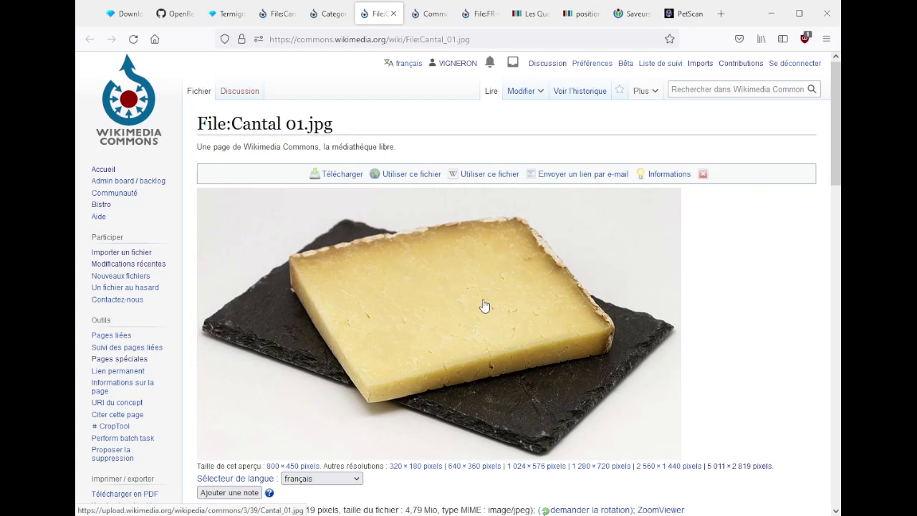
scroll(485, 306, down, 15)
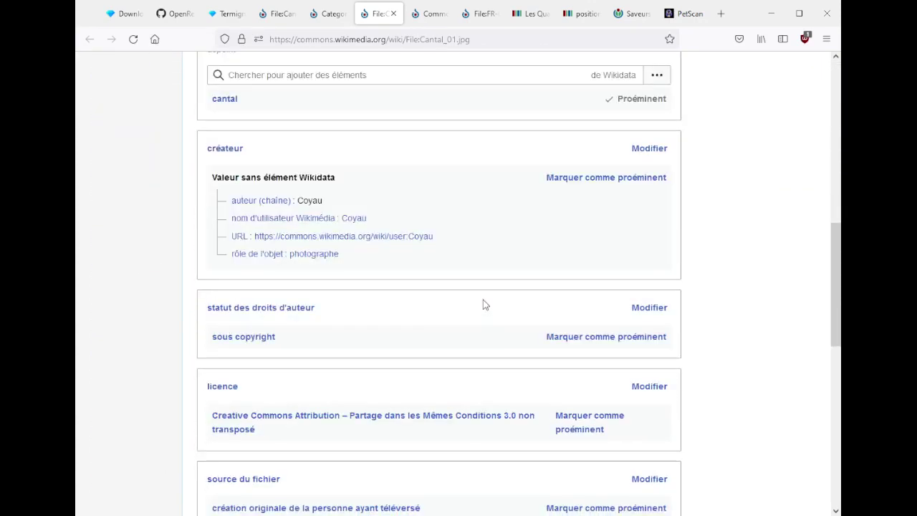
scroll(483, 300, down, 4)
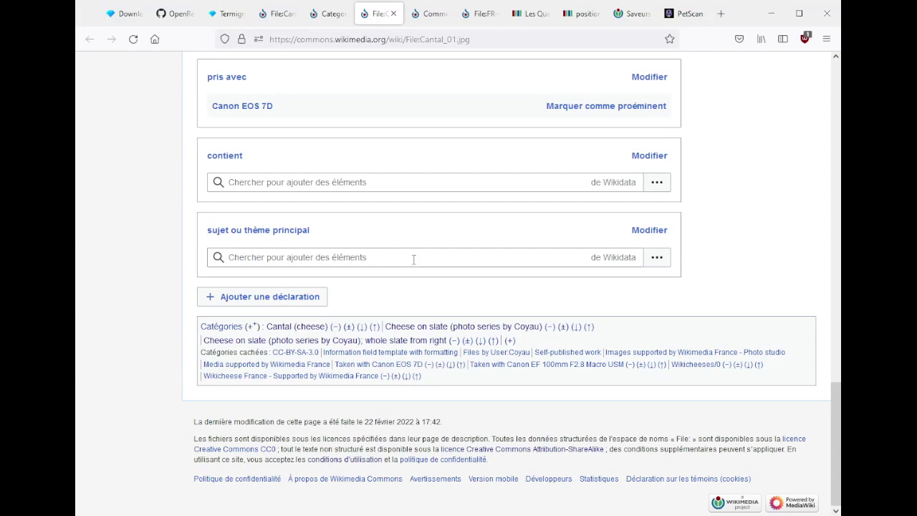
- Open the version history of Cantal 01.jpg
scroll(414, 259, up, 15)
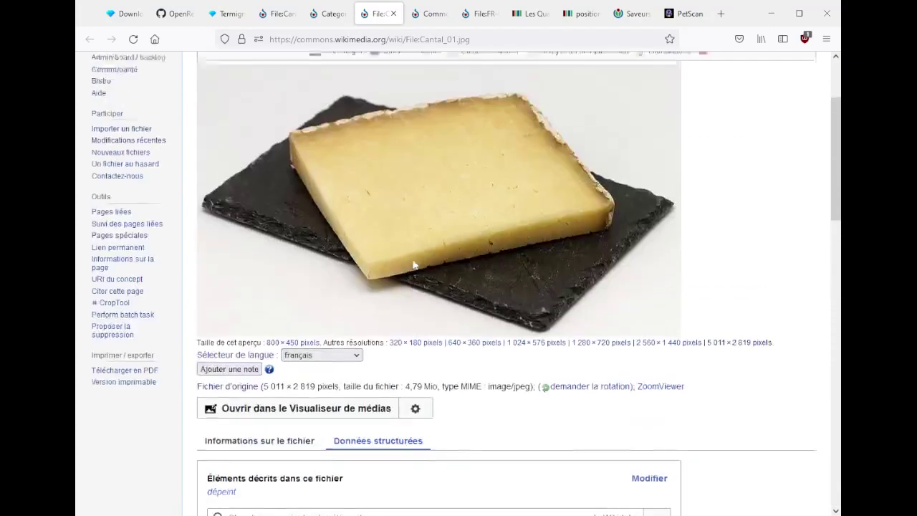
scroll(413, 265, up, 3)
click(580, 93)
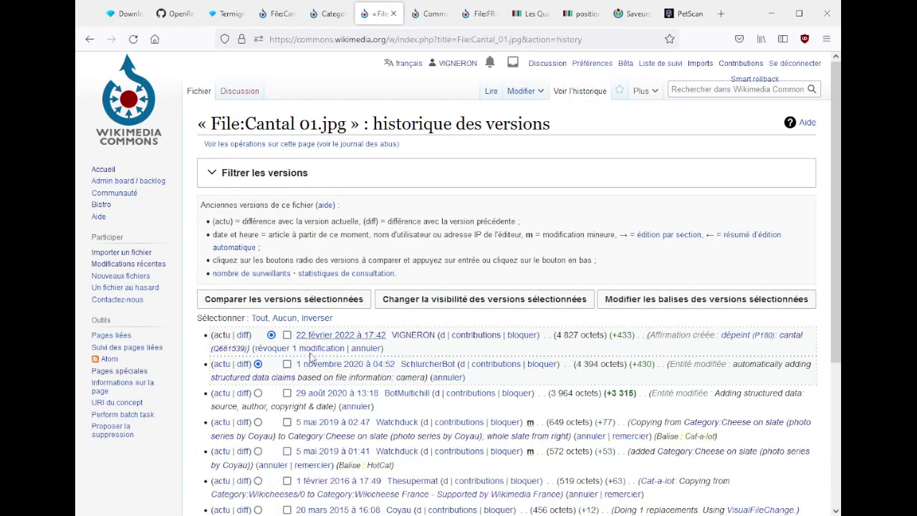
- Return to the file page of Cantal 01.jpg and find its Description section
click(198, 91)
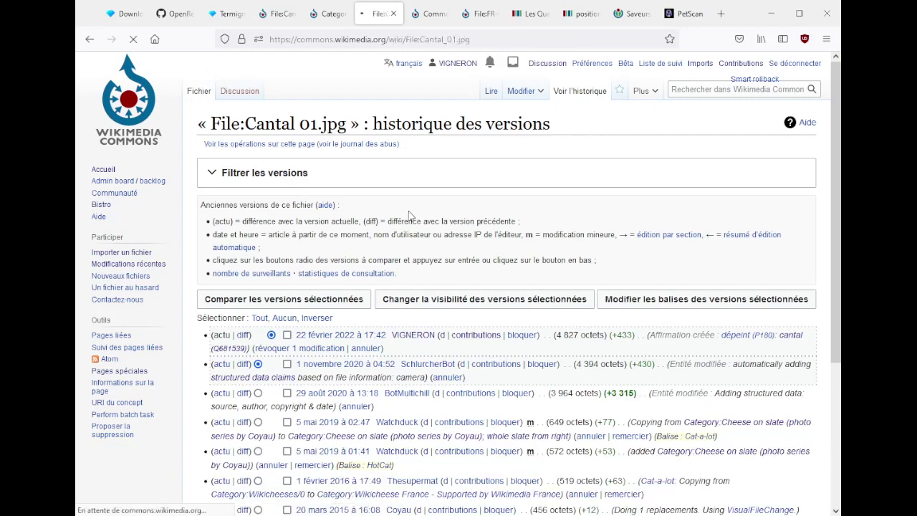
scroll(418, 373, down, 3)
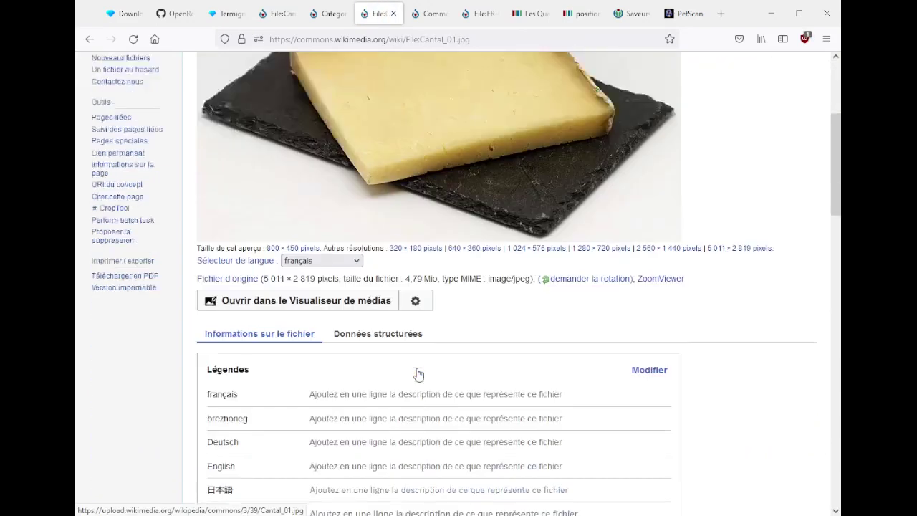
scroll(419, 373, down, 3)
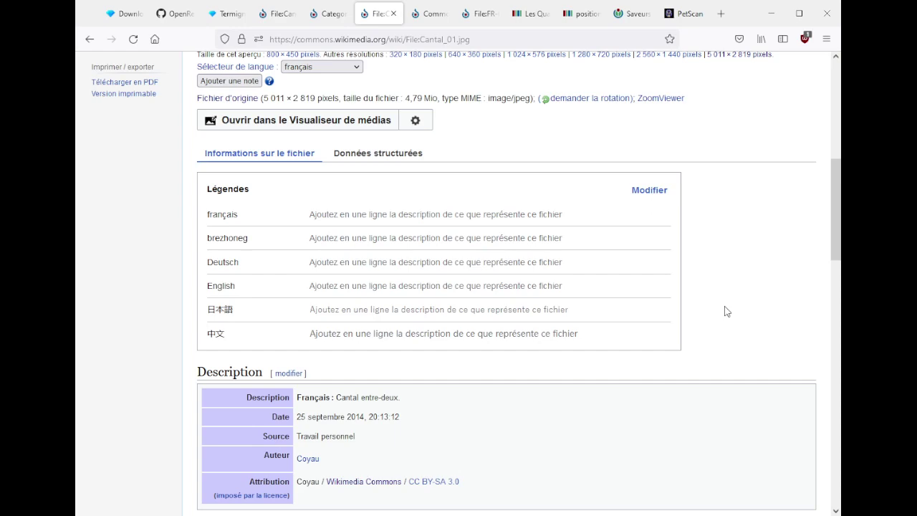
scroll(727, 311, down, 4)
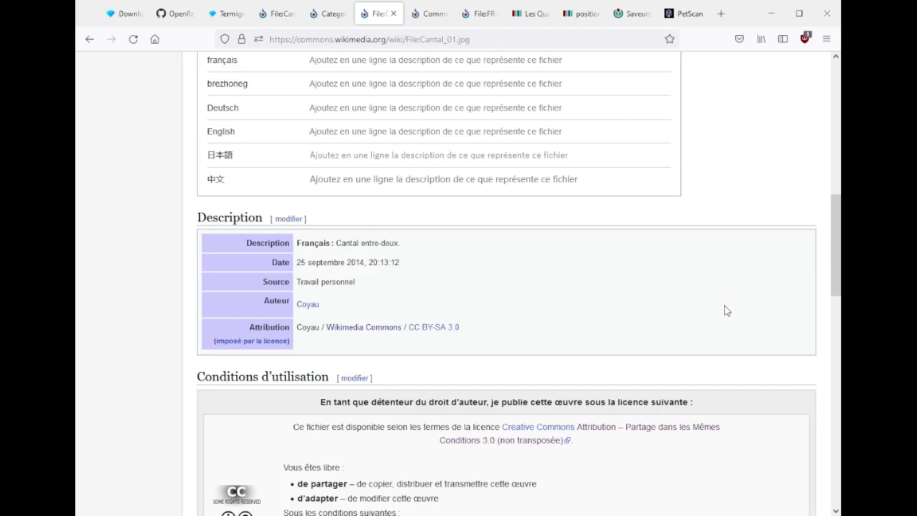
- Highlight the French description text "Cantal entre-deux" and look over the licence and file history below it
drag(347, 244, 421, 248)
click(408, 251)
click(342, 245)
drag(336, 245, 400, 244)
click(444, 254)
scroll(443, 254, down, 3)
scroll(444, 254, down, 5)
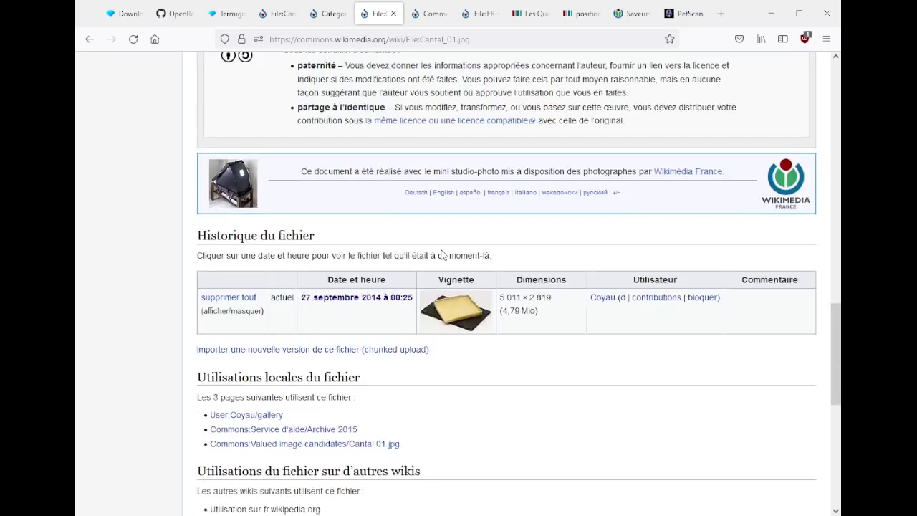
- Show the file's structured data and review its dépeint and créateur statements
scroll(440, 253, up, 9)
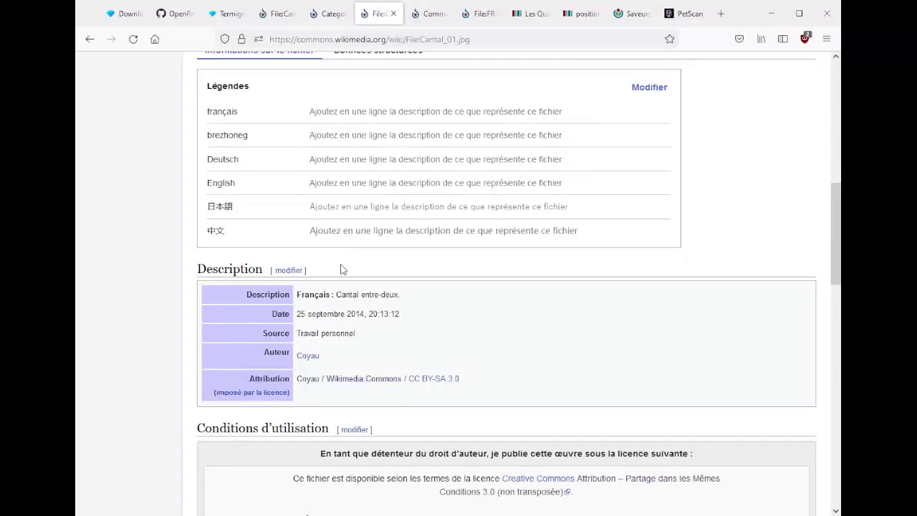
scroll(343, 265, up, 2)
click(379, 206)
scroll(387, 265, down, 3)
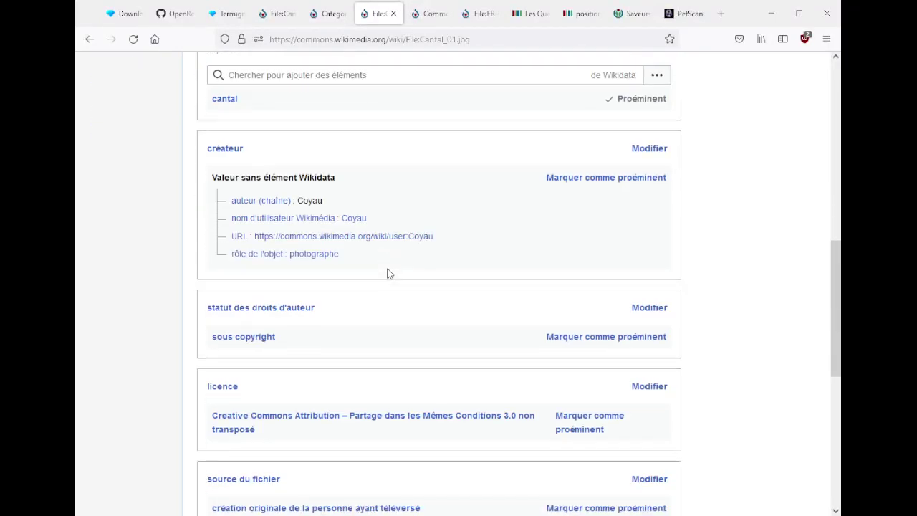
scroll(390, 272, up, 4)
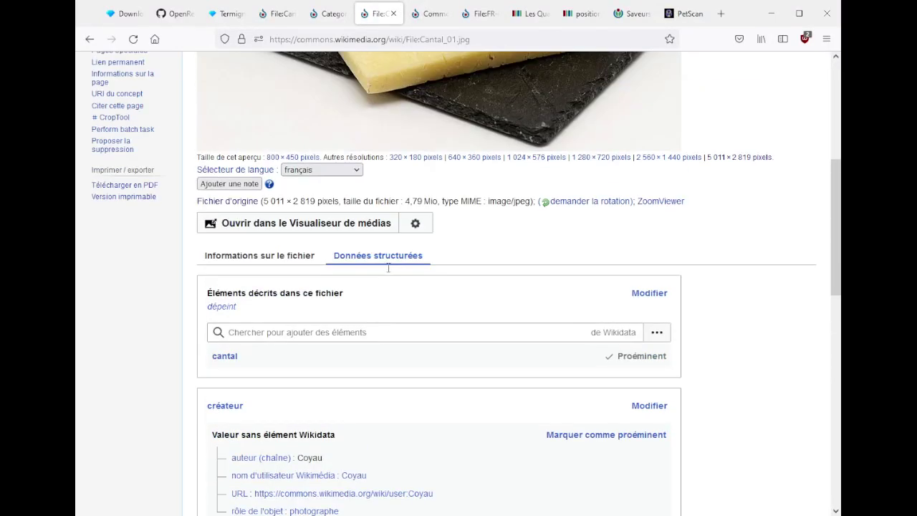
- Edit the dépeint statement cantal and search for a qualifier property matching "age"
click(635, 299)
click(528, 286)
scroll(297, 303, down, 2)
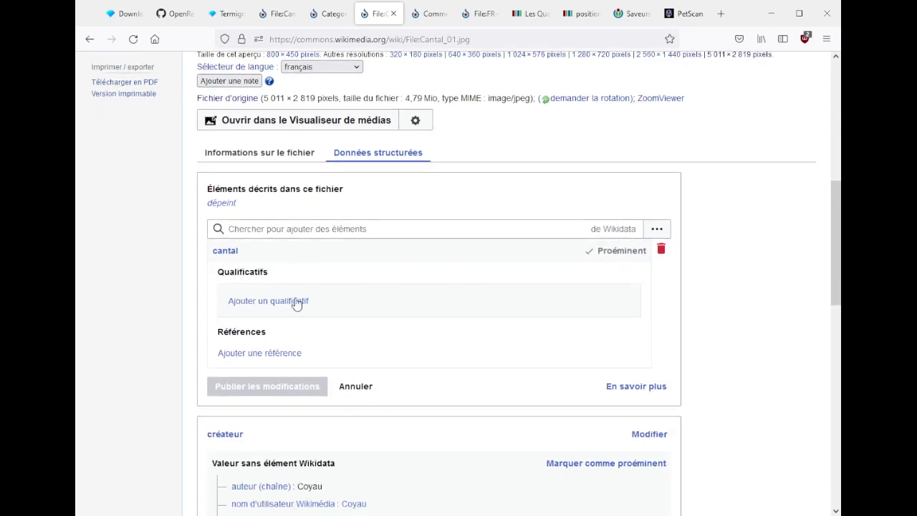
click(288, 309)
text(age)
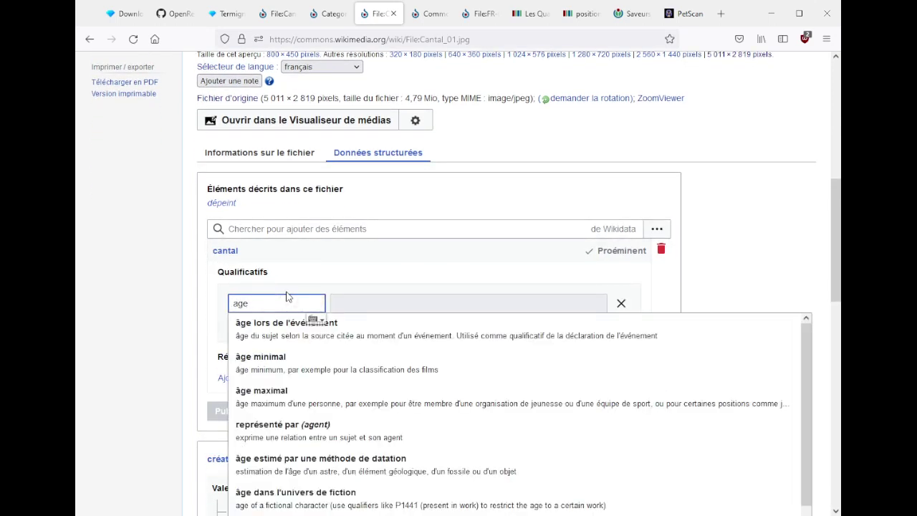
scroll(127, 290, down, 3)
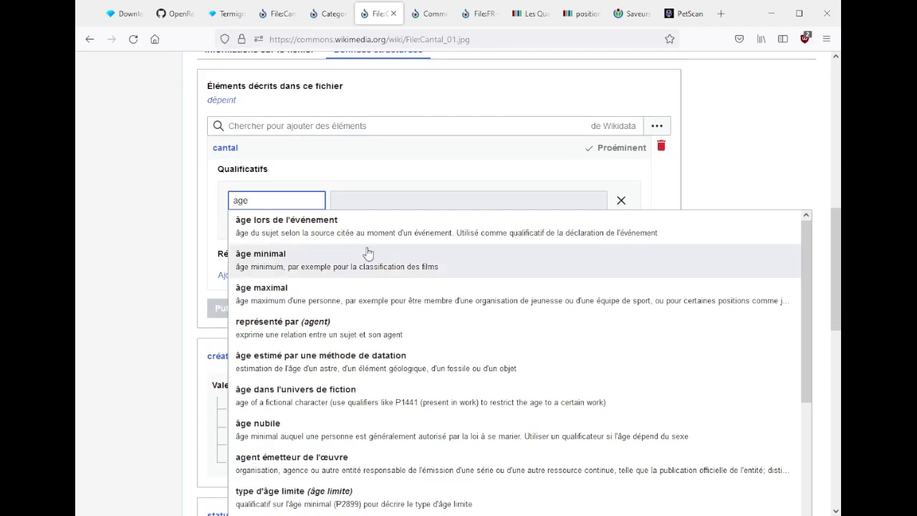